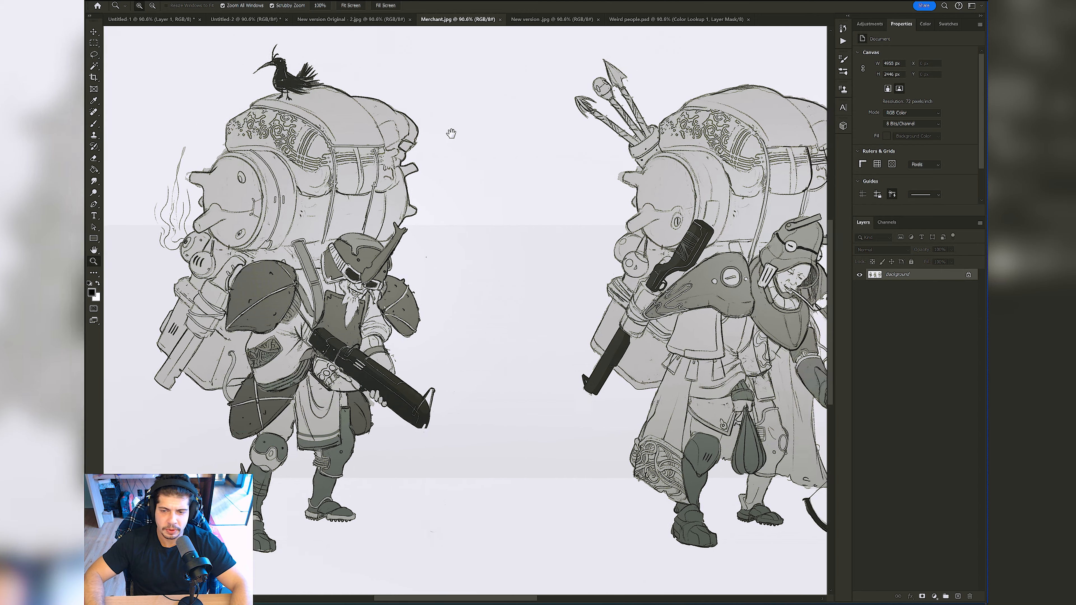
Step: Review the character line art in New version .jpg and the painted figures in Weird people.psd up close
left_click(550, 20)
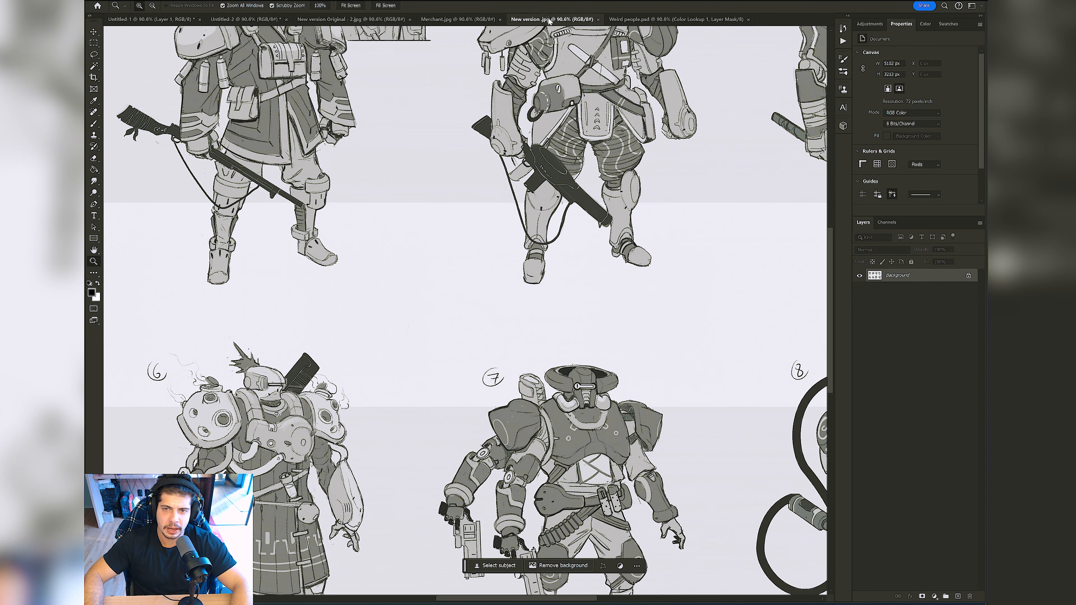
left_click_drag(535, 139, 410, 190)
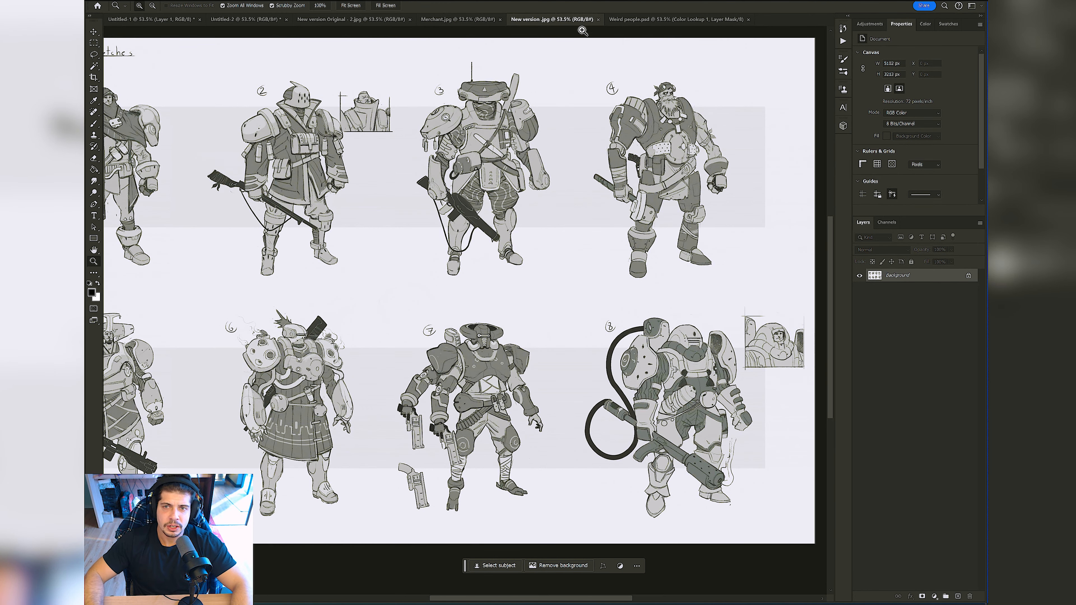
left_click(652, 20)
left_click_drag(541, 174, 472, 184)
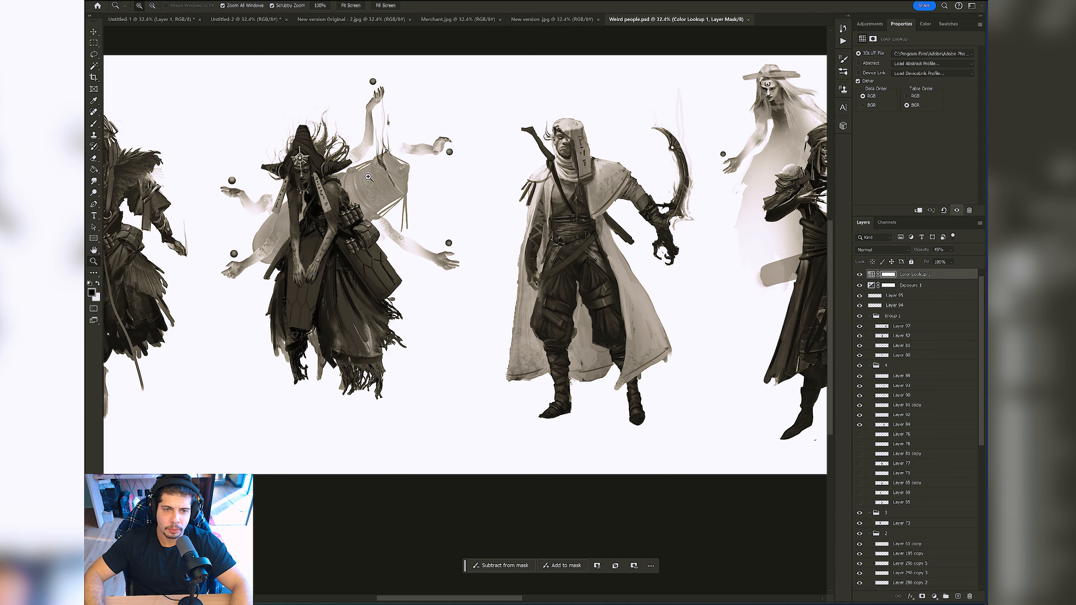
left_click_drag(313, 152, 406, 151)
left_click_drag(628, 151, 242, 114)
left_click_drag(780, 184, 307, 208)
Step: Browse the brush presets and paint a test stroke in the empty area between the orb-holding figure and the masked warrior
key("b")
left_click_drag(711, 171, 505, 167)
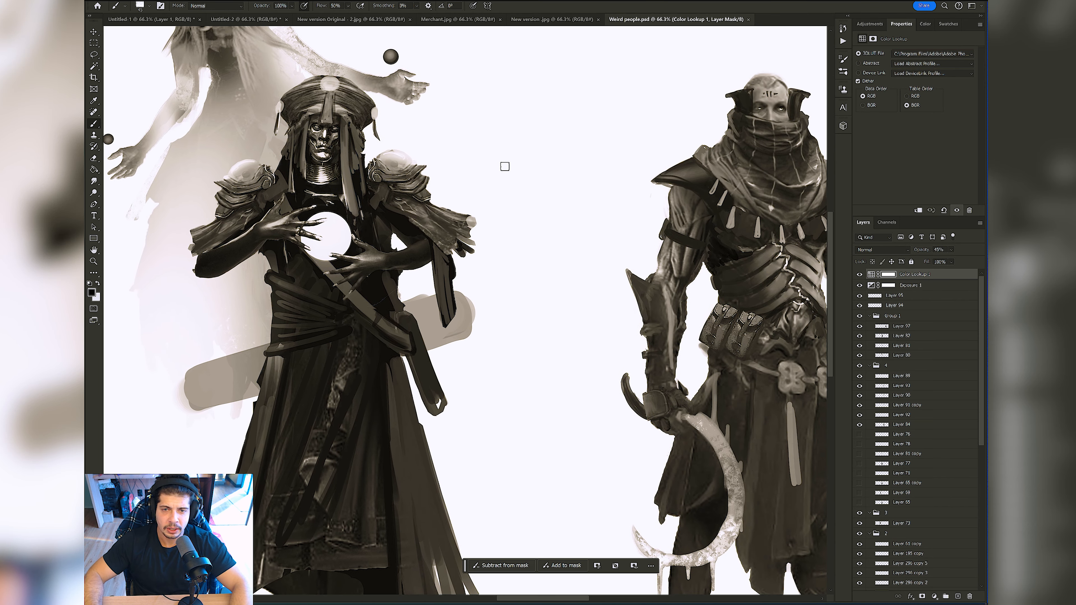
right_click(545, 167)
left_click(795, 306)
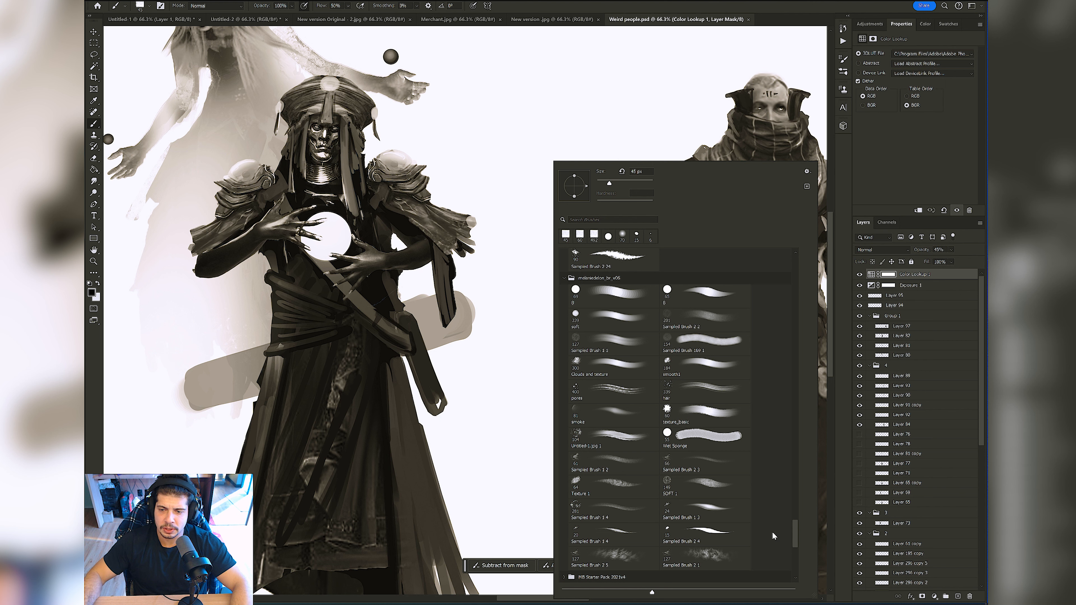
left_click_drag(795, 532, 794, 244)
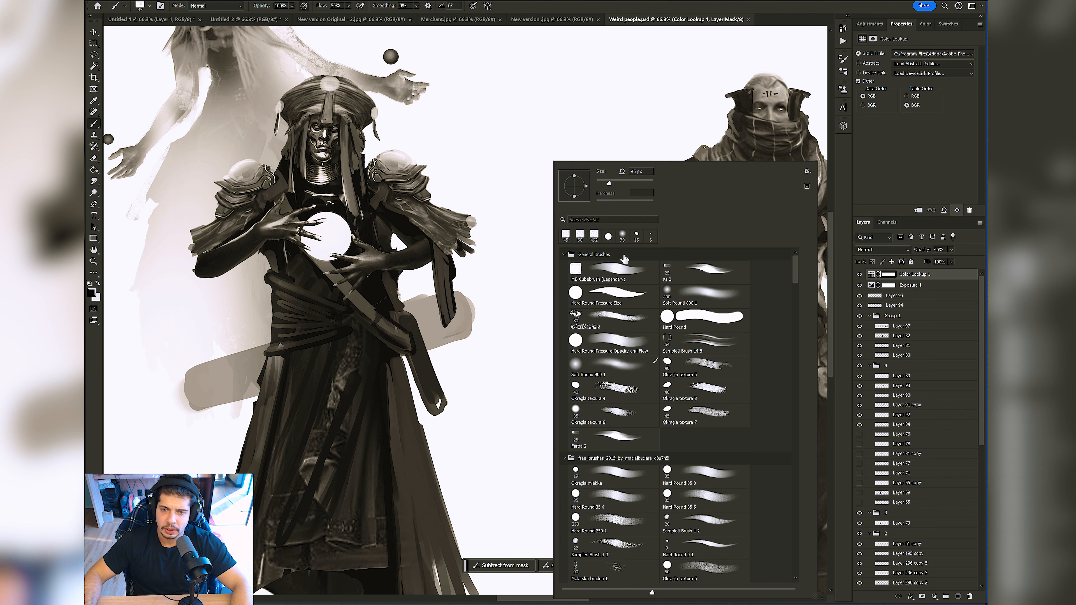
left_click_drag(465, 134, 495, 183)
key("x")
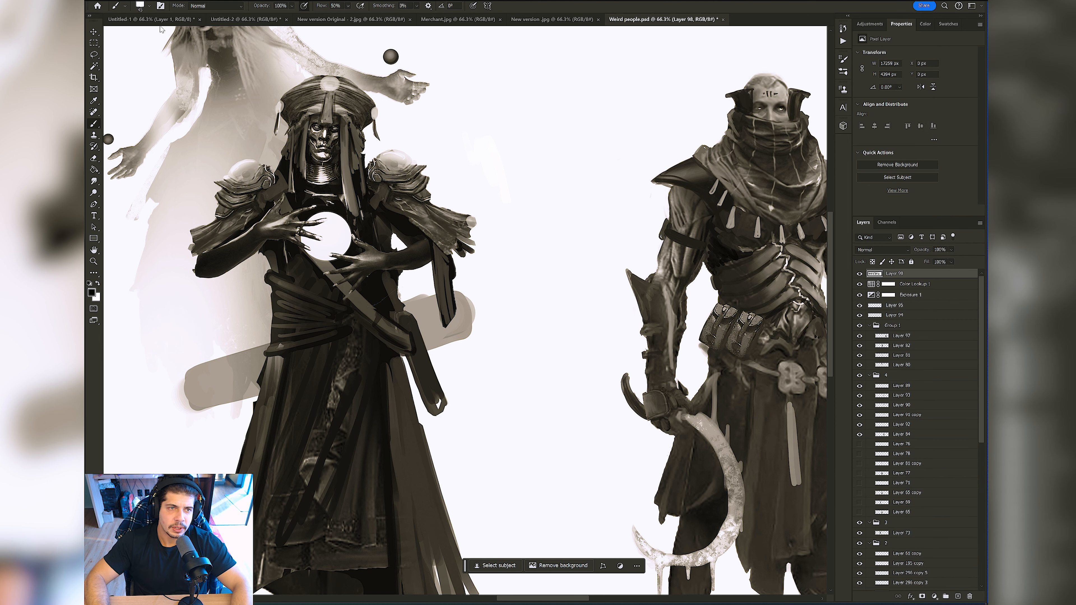
Step: Switch to the Untitled-1 document and try drawing rounded shapes with the square Cubebrush preset enlarged to 80 px
left_click(151, 19)
mouse_move(314, 197)
left_mouse_down()
mouse_move(315, 245)
mouse_move(408, 380)
left_mouse_up()
key("ctrl+z")
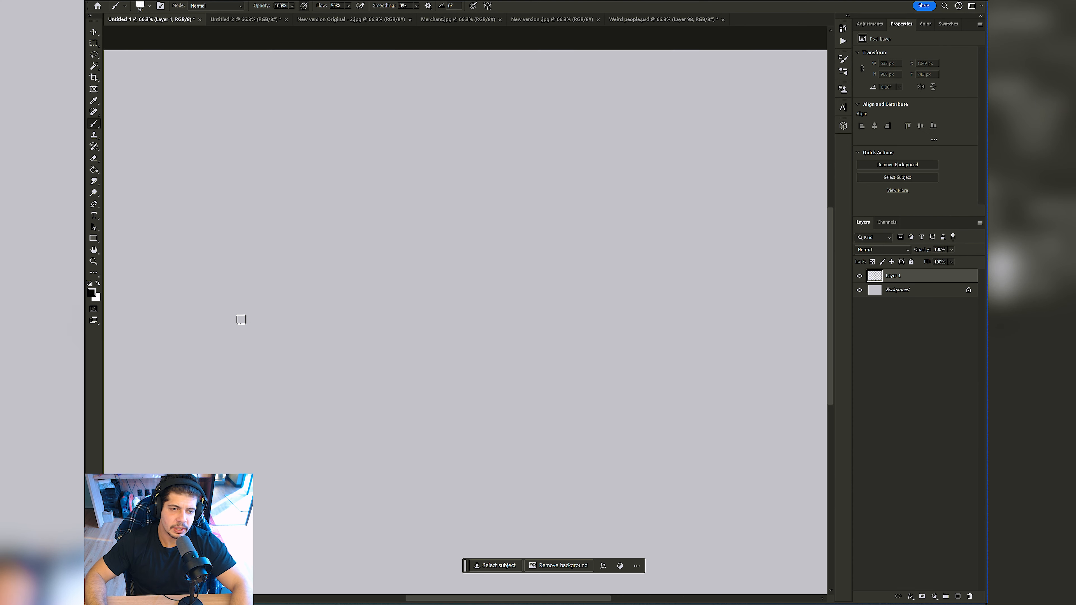
key("bracketright")
key("bracketright")
key("bracketright")
key("bracketright")
mouse_move(212, 332)
left_mouse_down()
mouse_move(218, 307)
mouse_move(249, 321)
mouse_move(243, 289)
mouse_move(259, 265)
mouse_move(338, 355)
mouse_move(314, 259)
mouse_move(365, 329)
mouse_move(352, 257)
mouse_move(416, 360)
mouse_move(415, 327)
mouse_move(359, 226)
mouse_move(383, 272)
left_mouse_up()
key("ctrl+z")
mouse_move(271, 231)
left_mouse_down()
mouse_move(381, 207)
mouse_move(382, 293)
left_mouse_up()
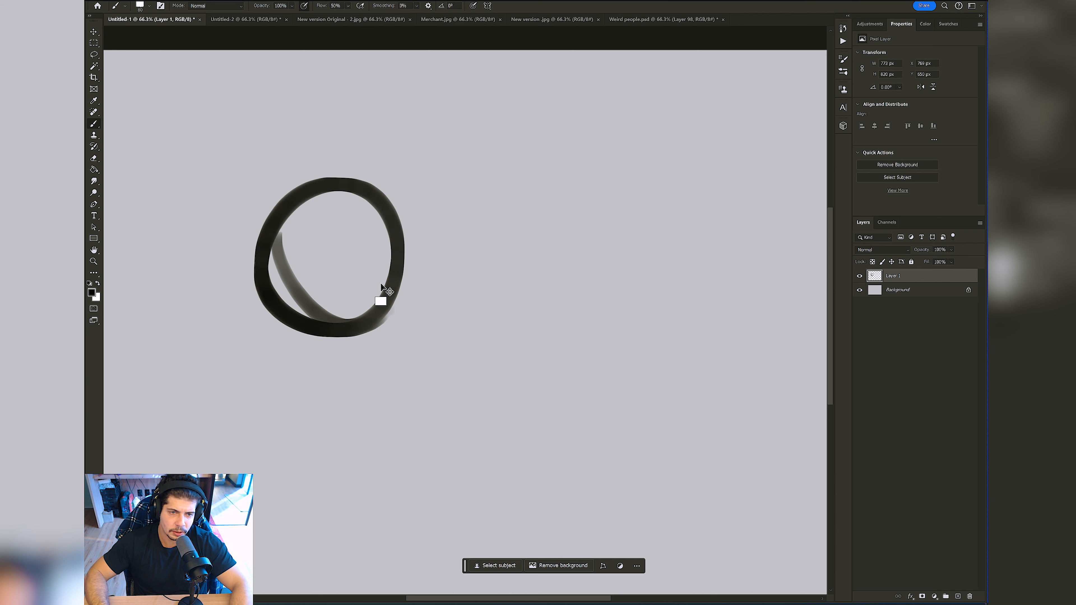
key("ctrl+z")
Step: Choose the Okragla textura 5 brush and try it out on the Untitled-1 canvas
right_click(333, 216)
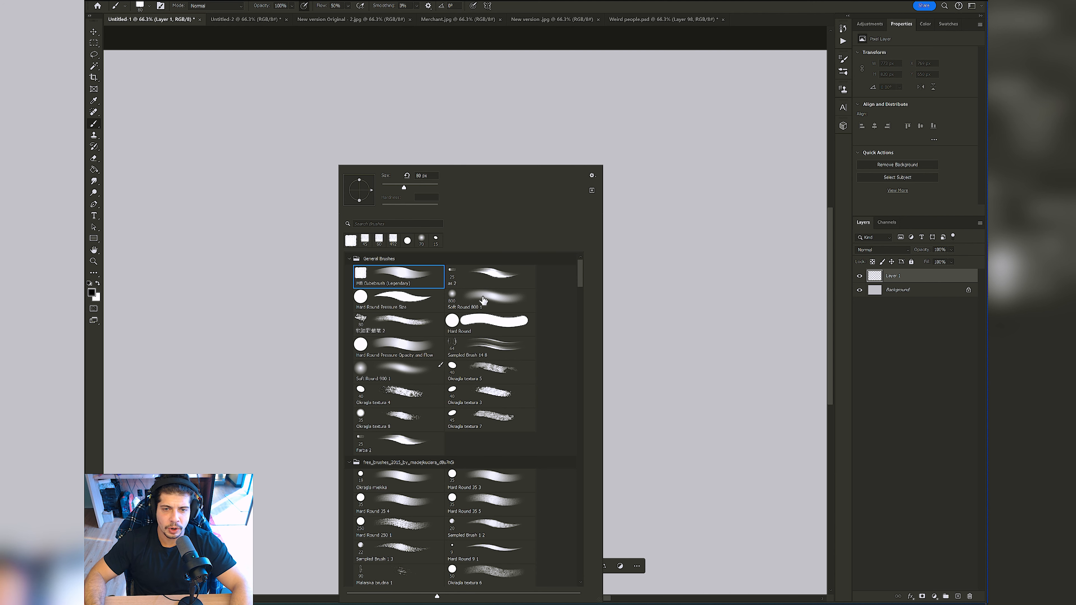
double_click(477, 365)
key("ctrl+z")
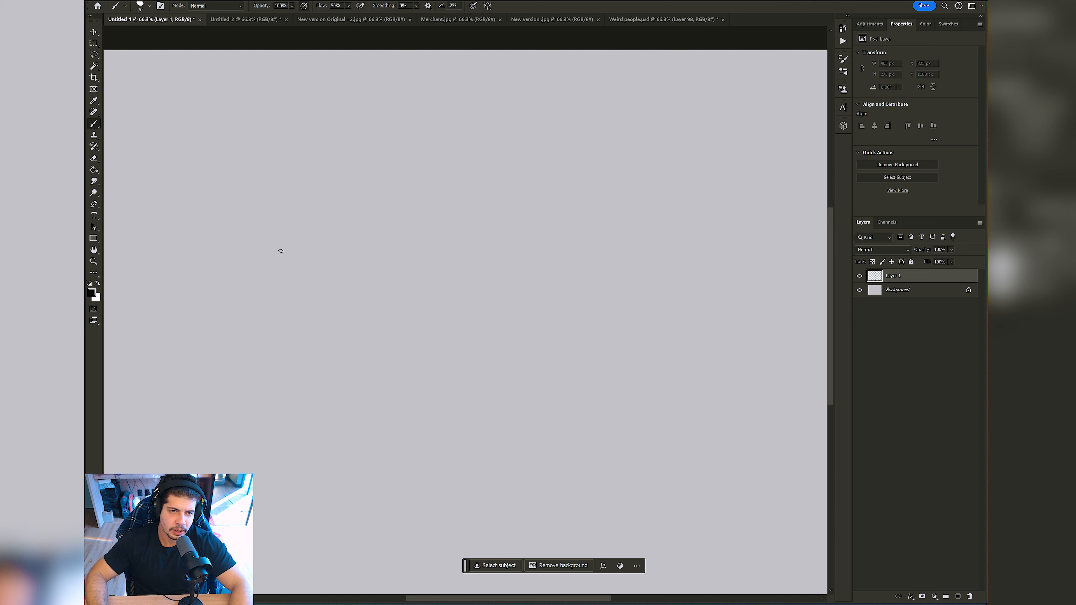
key("ctrl+z")
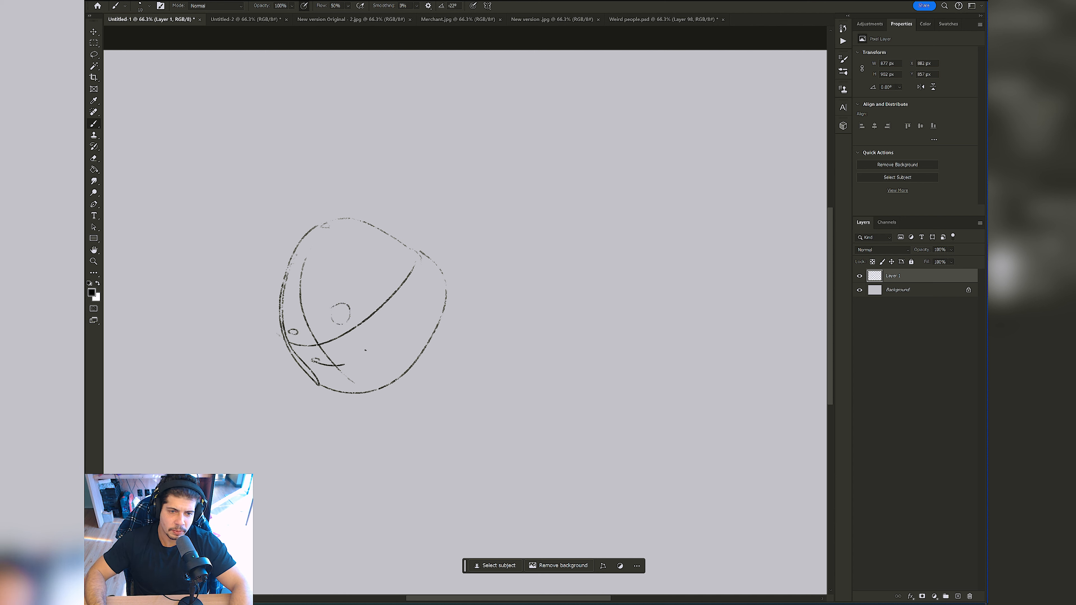
Step: Undo the head sketch's last strokes back to the first curved outline, removing the facial details and guide lines
key("ctrl+alt+z")
key("ctrl+alt+z")
key("ctrl+alt+z")
key("ctrl+alt+z")
key("ctrl+alt+z")
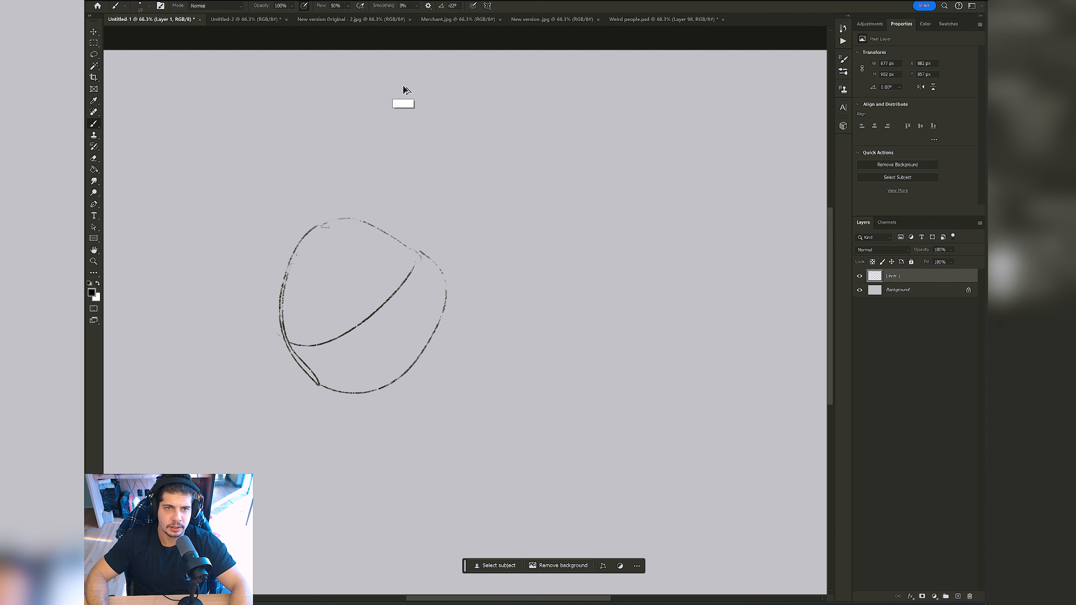
key("ctrl+alt+z")
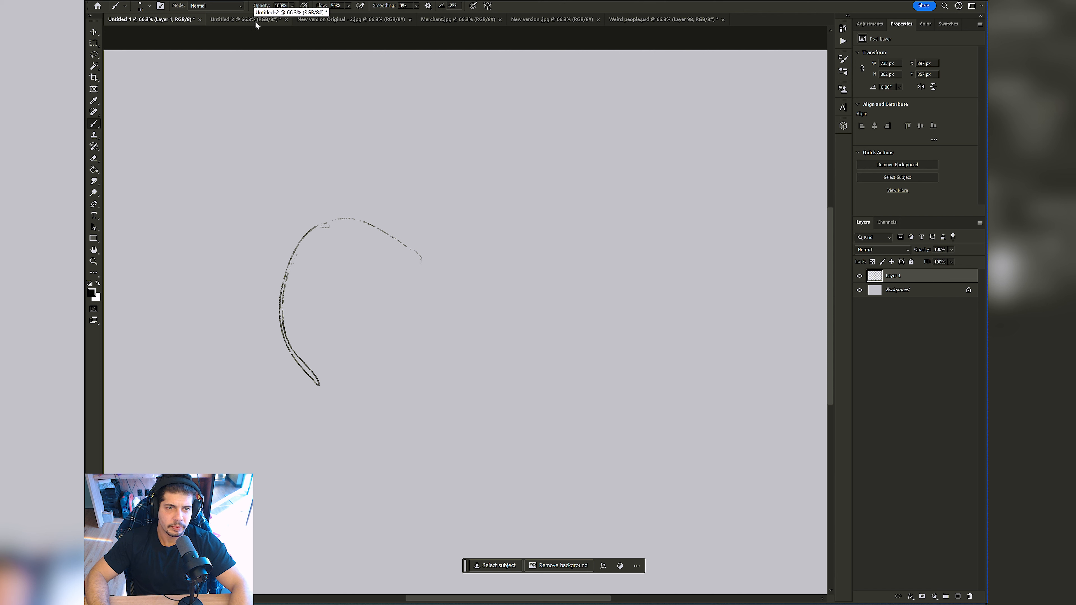
Step: Create a new document 500 pixels wide and 500 pixels high
left_click(102, 1)
left_click(114, 3)
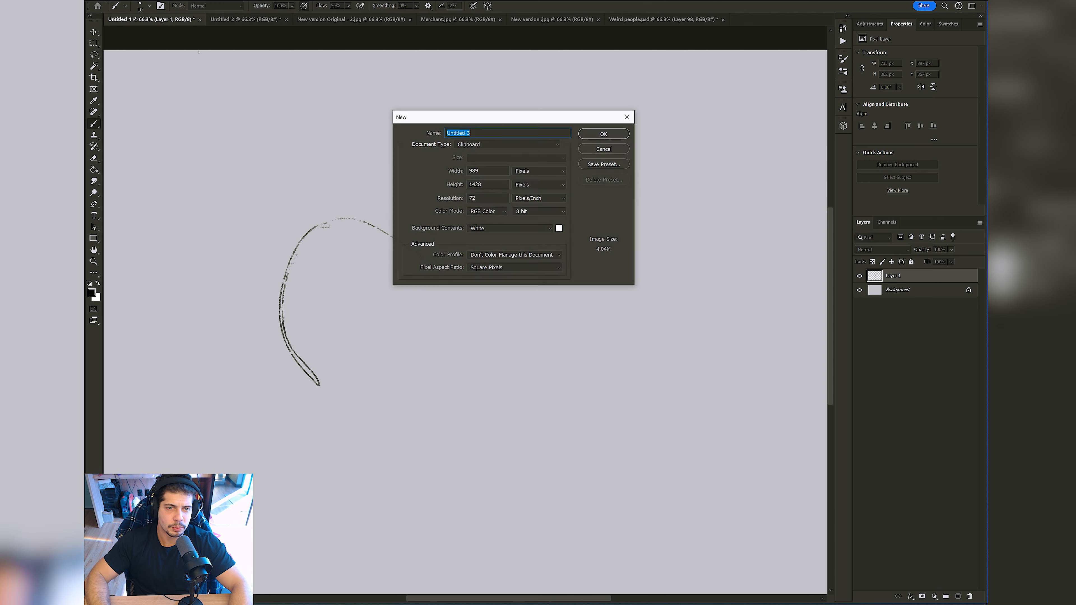
type("500")
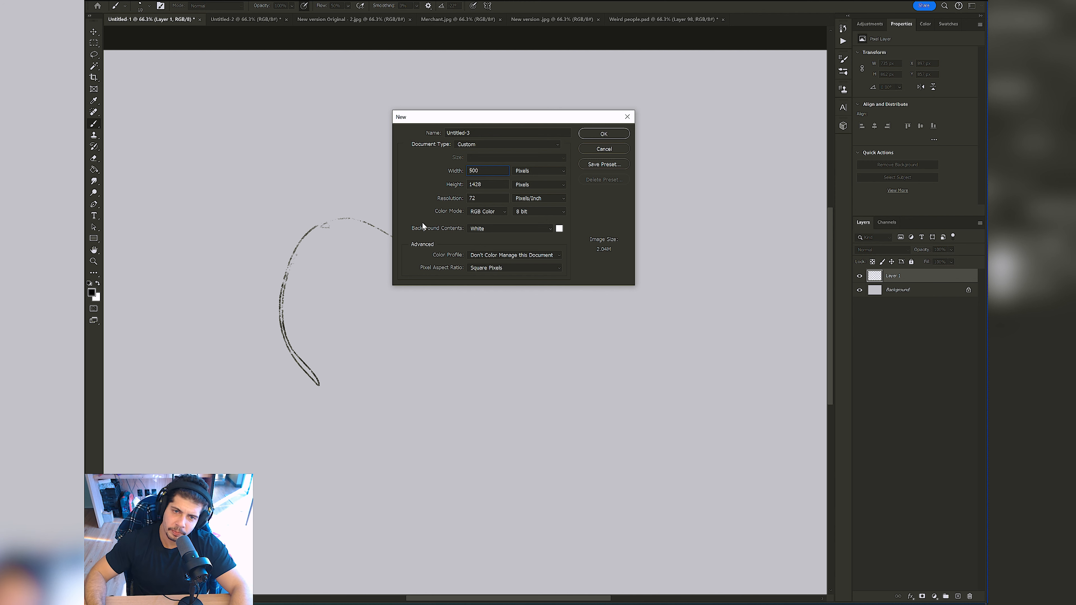
type("500")
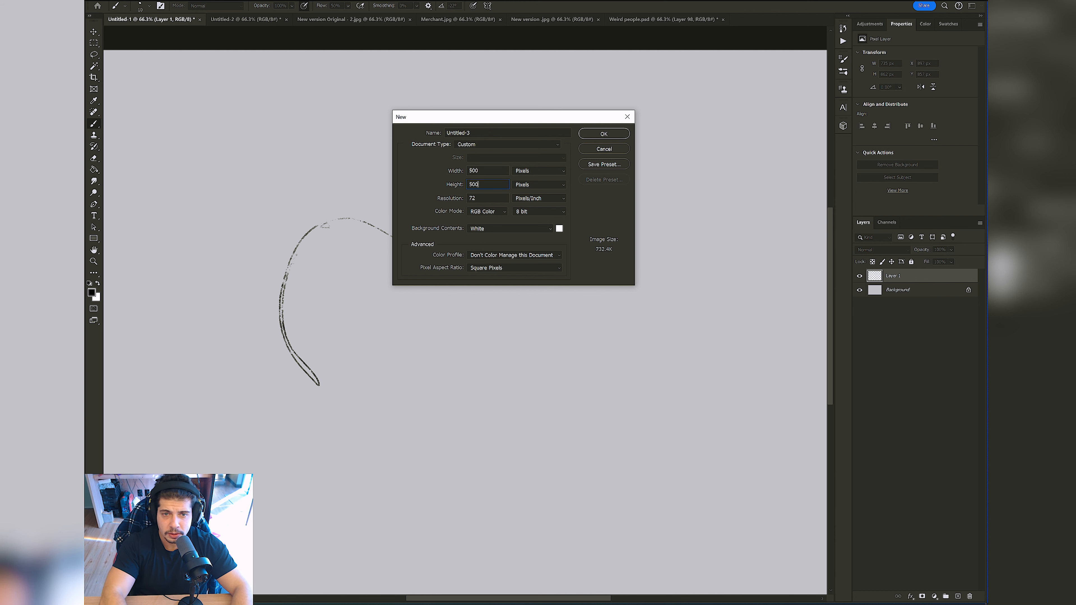
key("Return")
Step: Fill the new document's white background with black using the Paint Bucket
key("z")
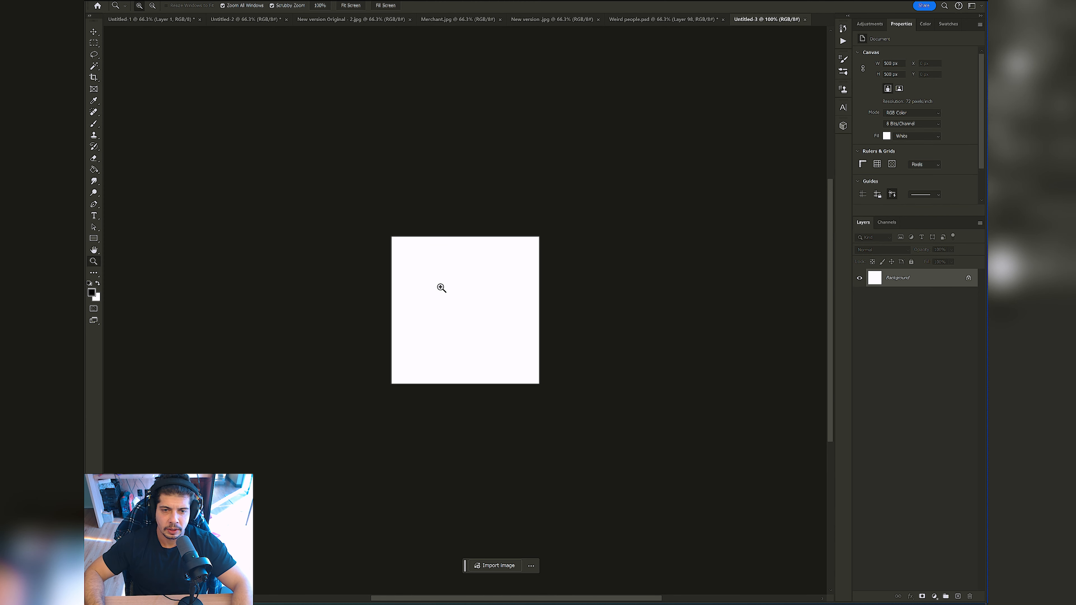
left_click_drag(439, 286, 456, 279)
key("g")
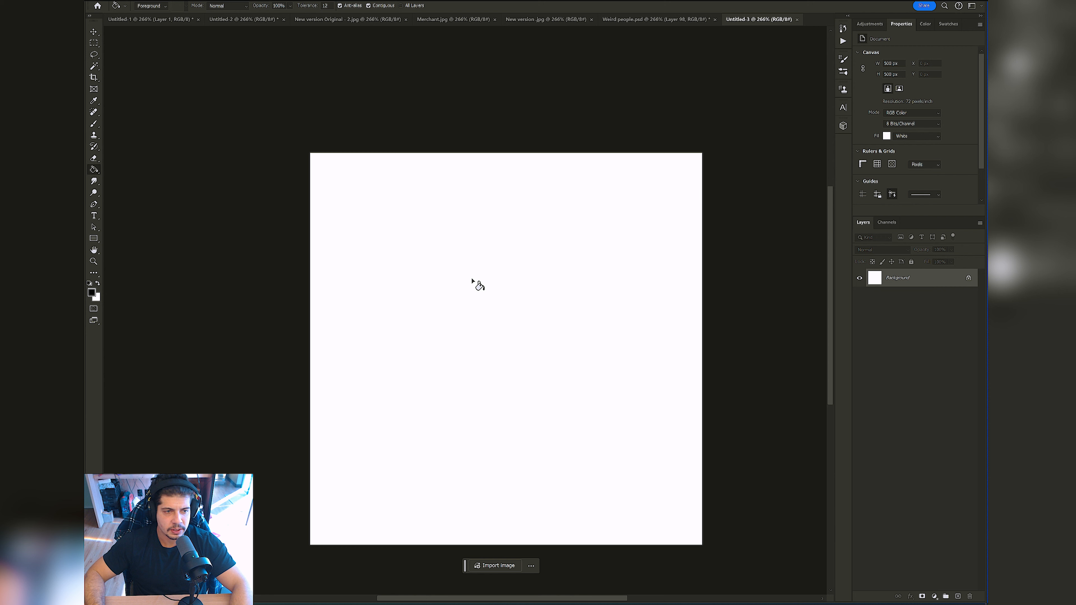
left_click(508, 294)
mouse_move(552, 284)
left_mouse_down()
mouse_move(488, 221)
mouse_move(480, 231)
mouse_move(527, 232)
left_mouse_up()
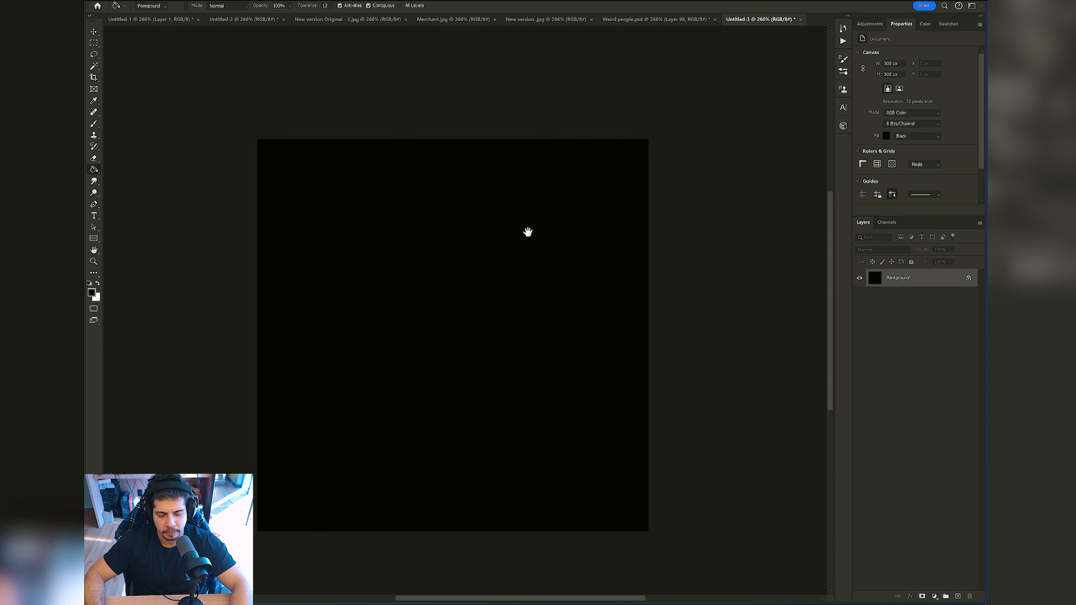
Step: Switch to the Brush tool, make white the foreground color and enlarge the brush to 30 px
key("b")
right_click(472, 229)
left_click(405, 222)
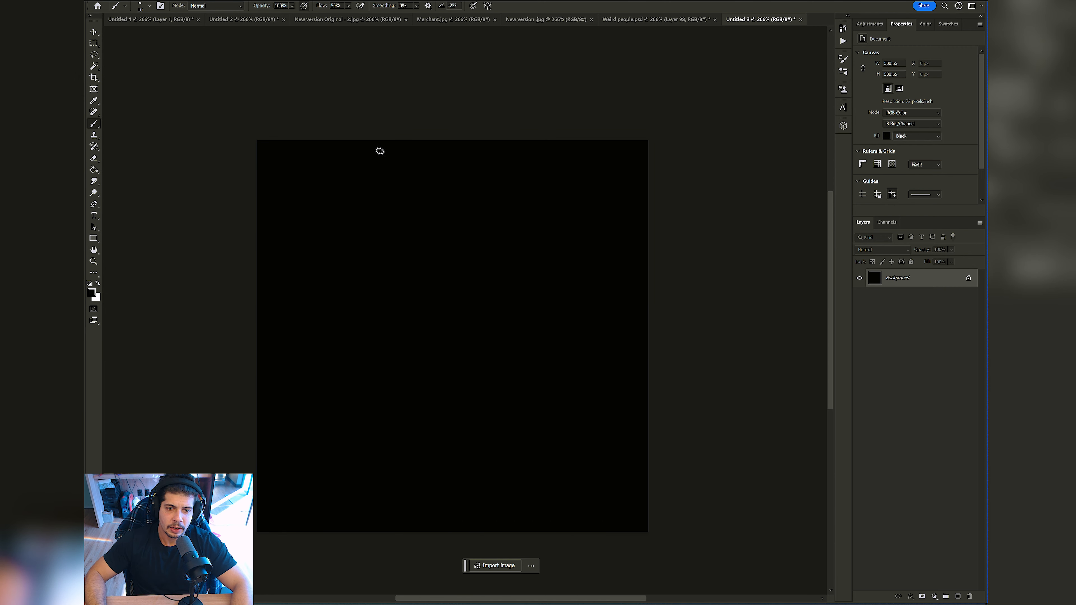
key("bracketright")
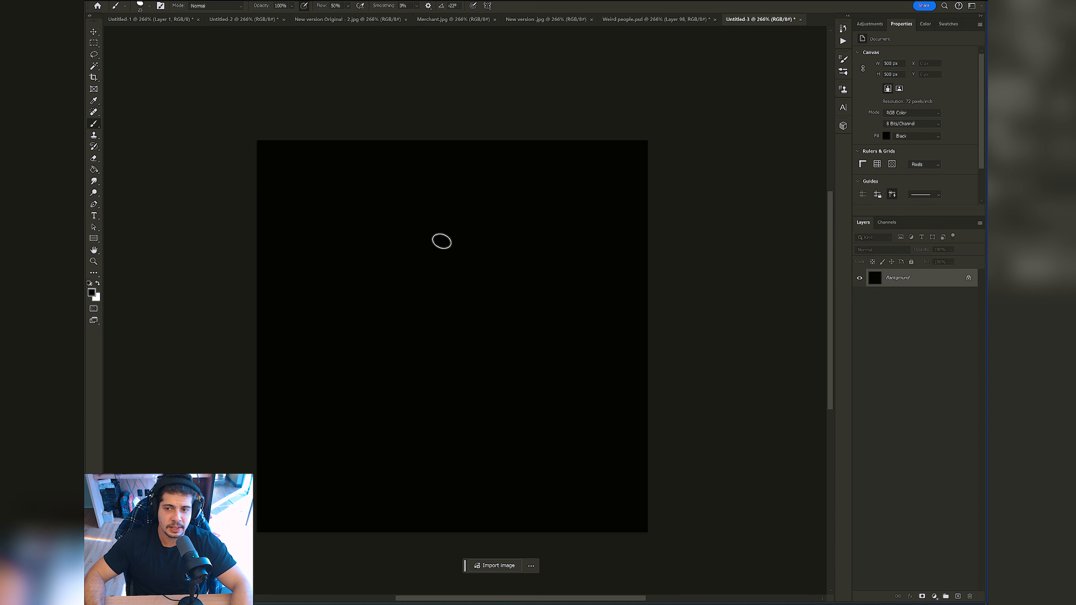
mouse_move(485, 255)
left_mouse_down()
mouse_move(491, 209)
mouse_move(499, 213)
left_mouse_up()
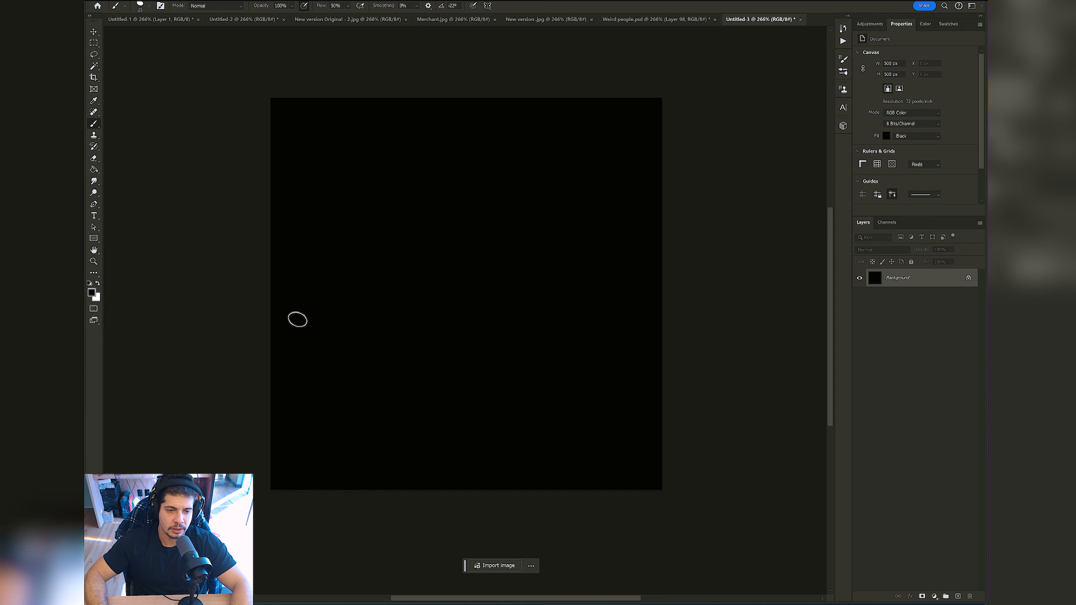
left_click(98, 284)
key("bracketright")
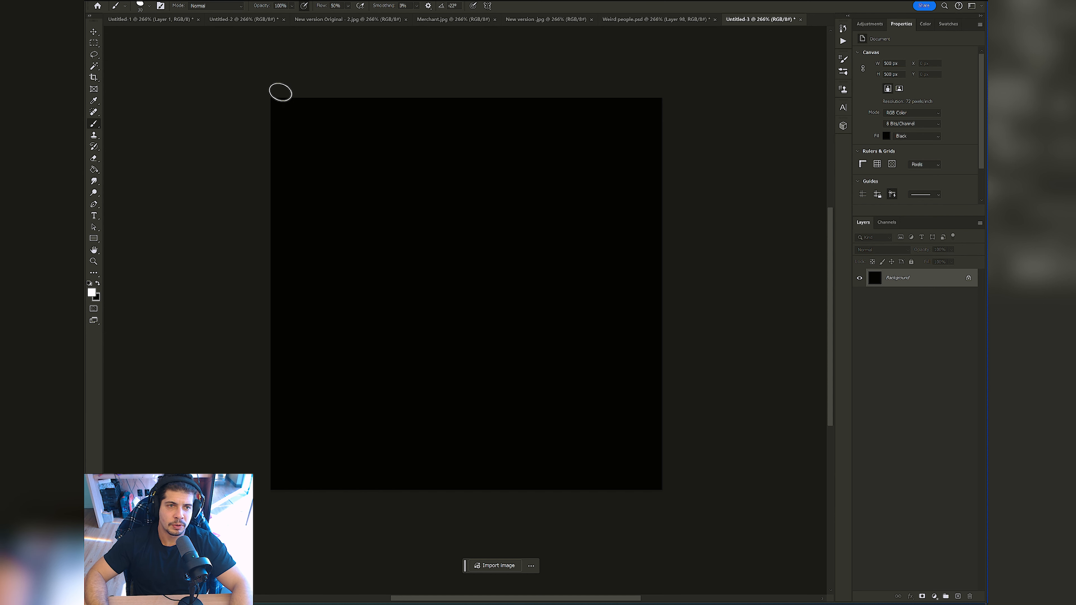
Step: Check the brush presets and try a short white stroke with the textured brush on the black canvas
right_click(332, 151)
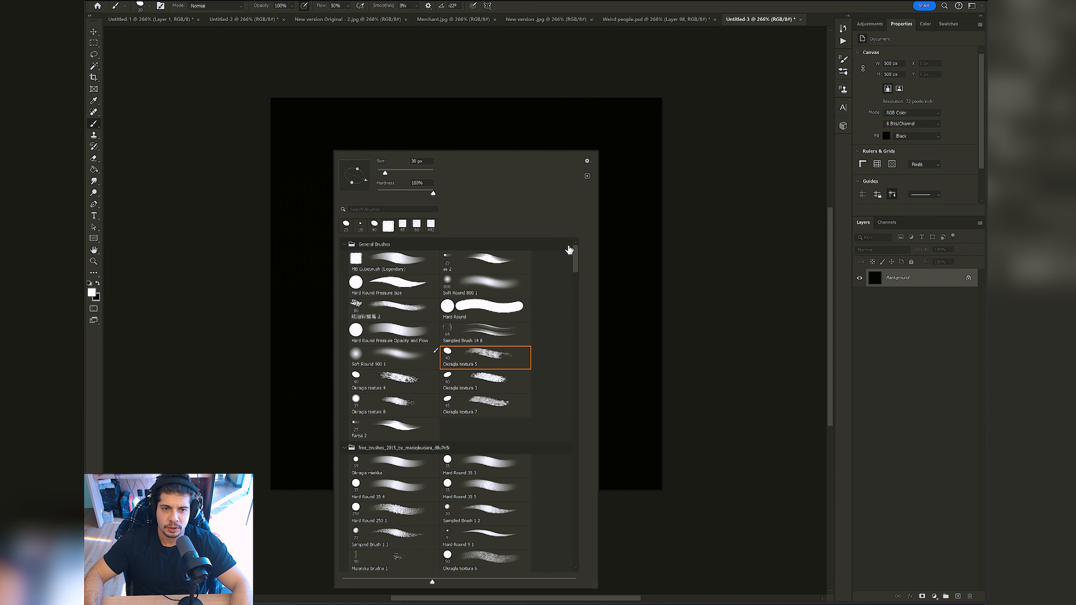
left_click(630, 234)
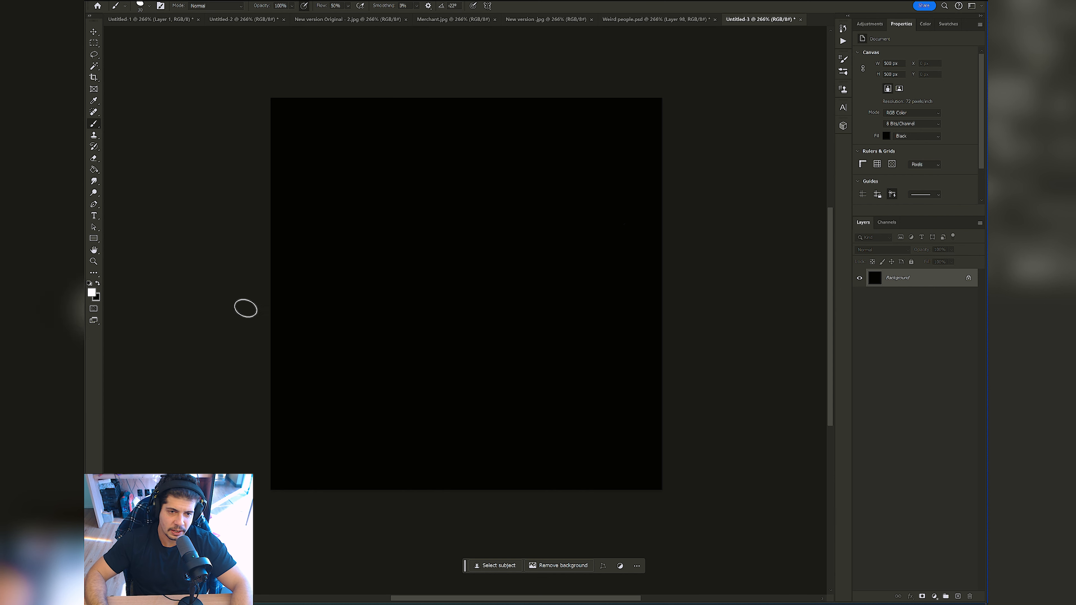
mouse_move(298, 217)
left_mouse_down()
mouse_move(319, 261)
mouse_move(308, 254)
mouse_move(308, 291)
left_mouse_up()
key("ctrl+z")
Step: Select the Hard Round brush, enlarge it to 40 px and try a white stroke down the canvas's left edge
right_click(377, 248)
left_click(529, 319)
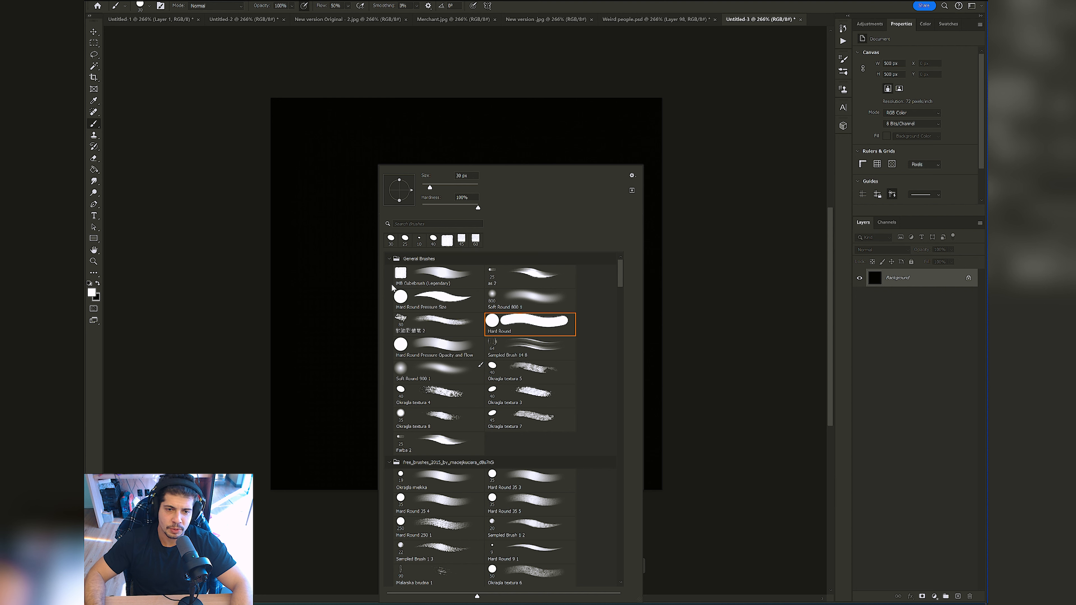
mouse_move(308, 180)
left_mouse_down()
mouse_move(341, 224)
mouse_move(348, 271)
mouse_move(381, 310)
left_mouse_up()
key("ctrl+z")
key("bracketright")
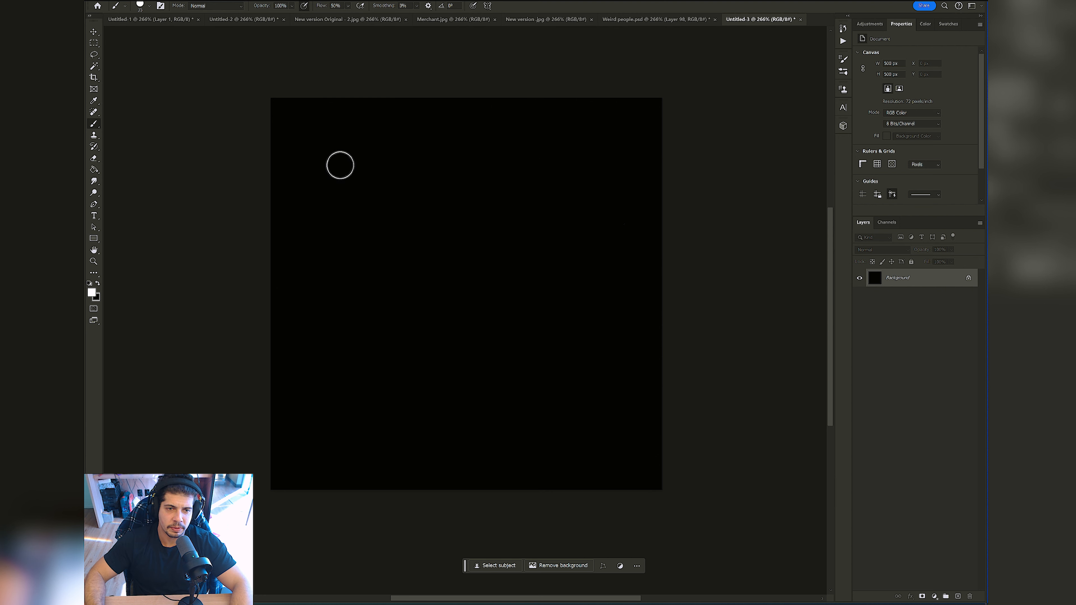
mouse_move(318, 107)
left_mouse_down()
mouse_move(284, 106)
mouse_move(268, 422)
mouse_move(322, 462)
left_mouse_up()
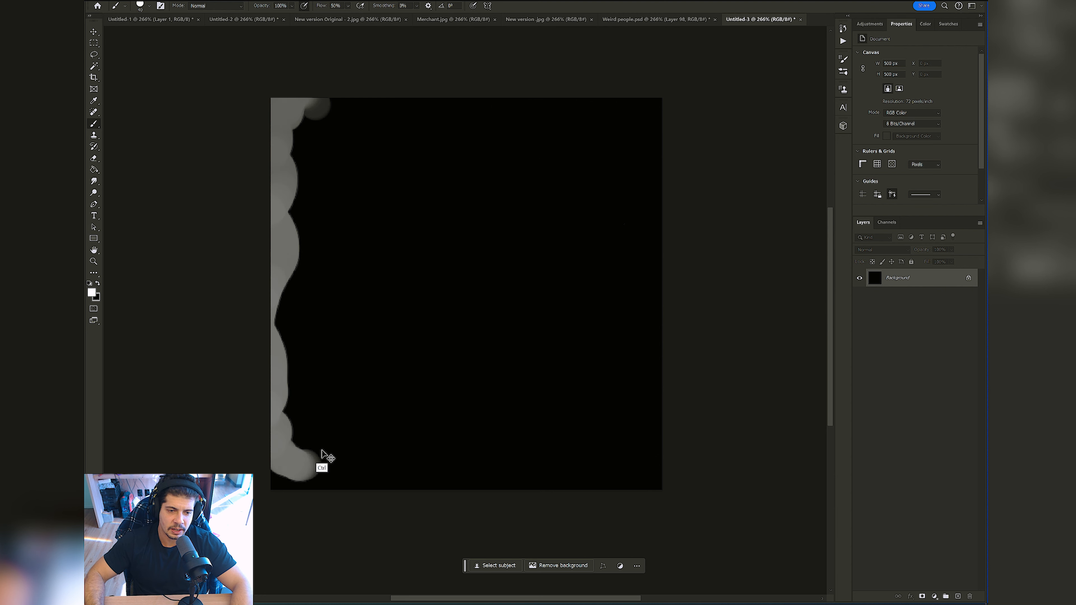
key("ctrl+z")
Step: Browse the presets in the Dry Media Brushes and Wet Media Brushes sets
right_click(449, 266)
left_click_drag(697, 265, 680, 567)
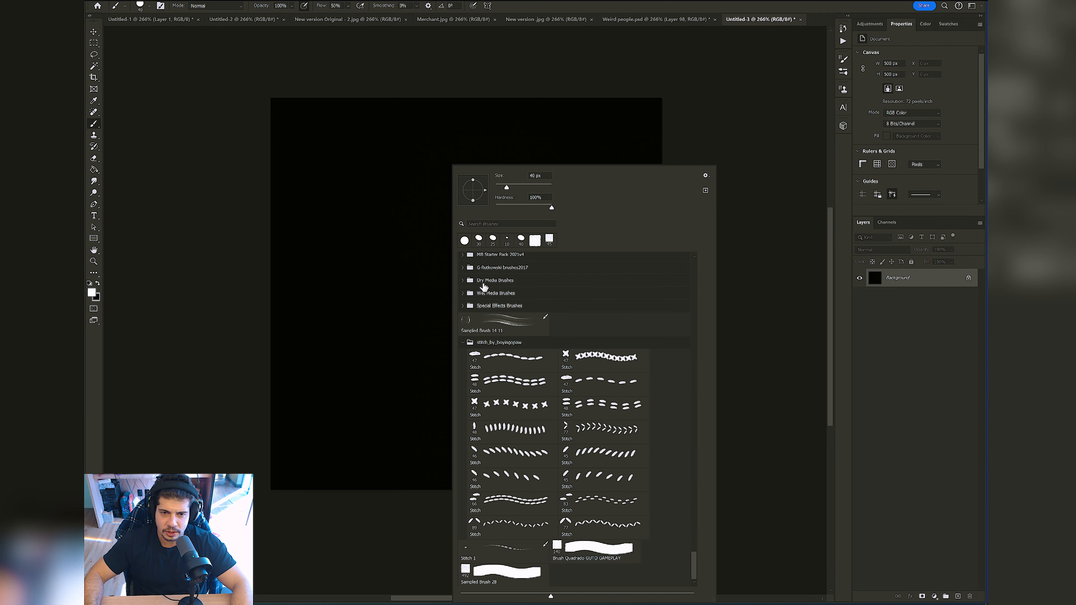
left_click(463, 280)
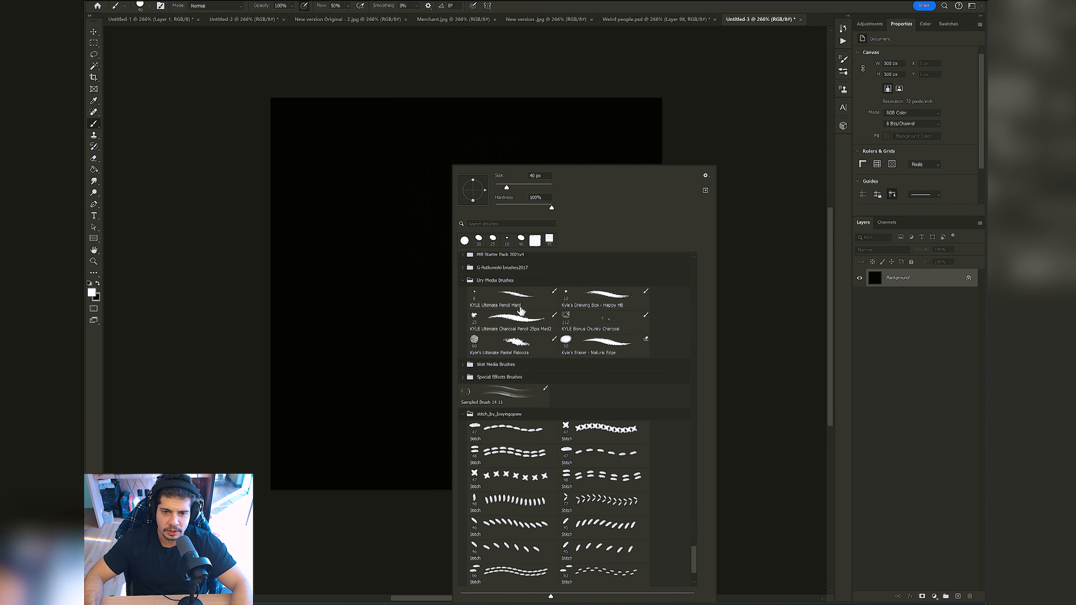
left_click(464, 365)
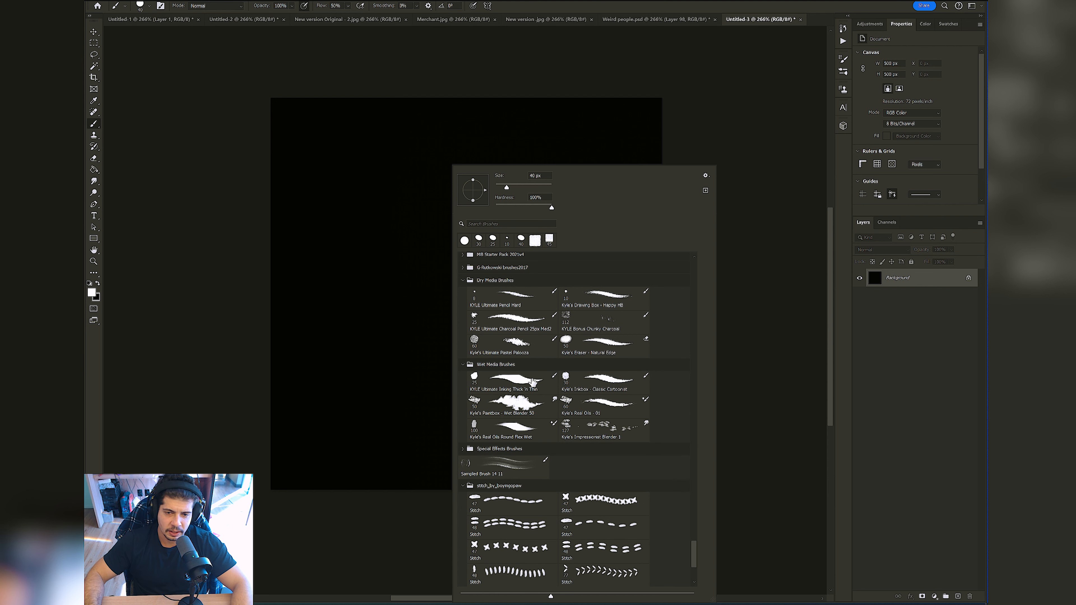
left_click(373, 304)
Step: Try a few short white strokes on the black canvas and undo them
left_click_drag(309, 222, 303, 263)
mouse_move(321, 296)
left_mouse_down()
mouse_move(353, 332)
mouse_move(378, 313)
left_mouse_up()
key("ctrl+z")
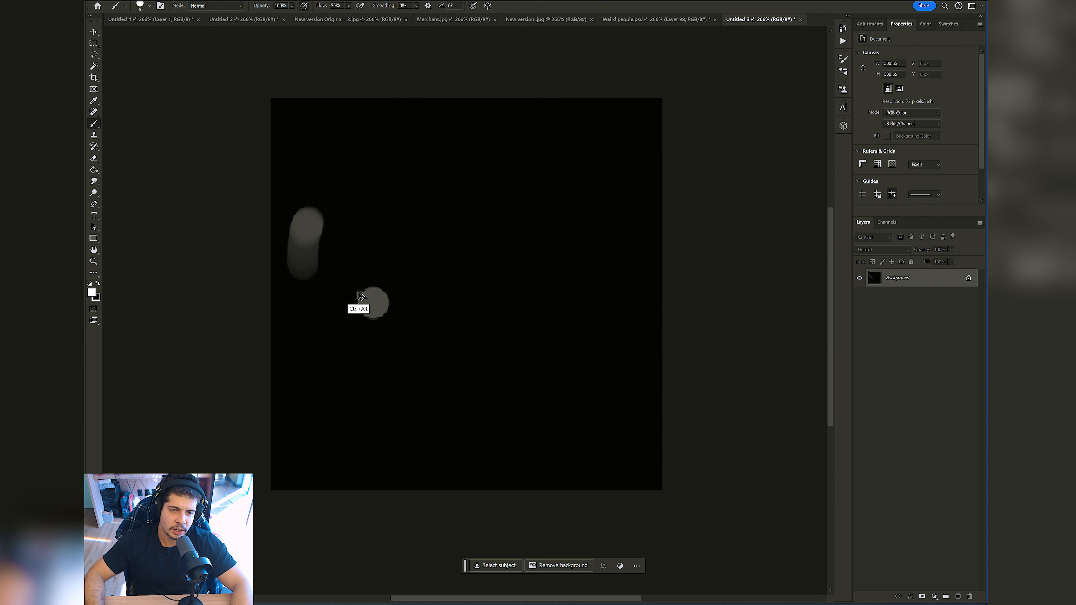
key("ctrl+z")
key("ctrl+z")
Step: Paint a straight white border along all four edges of the black canvas with the round brush
mouse_move(272, 97)
left_mouse_down()
mouse_move(261, 276)
mouse_move(277, 409)
mouse_move(272, 470)
mouse_move(291, 463)
mouse_move(301, 473)
mouse_move(291, 480)
mouse_move(514, 501)
mouse_move(556, 516)
mouse_move(650, 492)
mouse_move(672, 473)
mouse_move(679, 308)
mouse_move(645, 108)
mouse_move(411, 97)
mouse_move(318, 109)
mouse_move(290, 98)
mouse_move(316, 100)
mouse_move(288, 127)
mouse_move(301, 135)
mouse_move(296, 468)
mouse_move(369, 457)
mouse_move(349, 453)
mouse_move(634, 476)
mouse_move(638, 128)
mouse_move(376, 147)
mouse_move(317, 124)
mouse_move(557, 145)
mouse_move(633, 148)
mouse_move(644, 137)
mouse_move(593, 457)
mouse_move(618, 448)
mouse_move(640, 465)
mouse_move(306, 424)
mouse_move(293, 435)
mouse_move(295, 459)
mouse_move(323, 132)
left_mouse_up()
key("x")
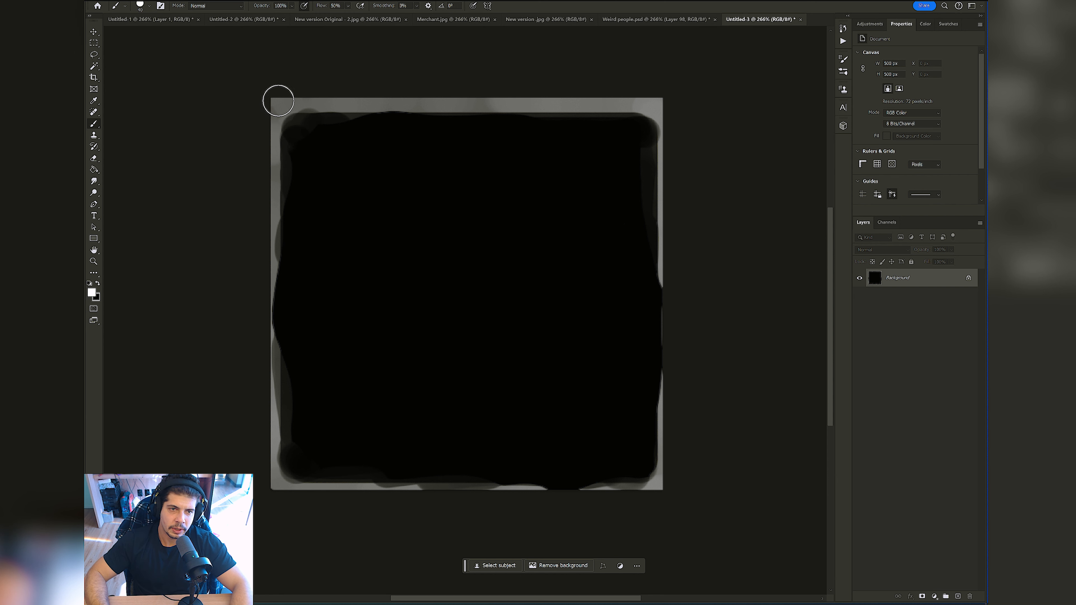
mouse_move(276, 101)
left_mouse_down()
mouse_move(681, 117)
mouse_move(666, 104)
mouse_move(679, 302)
mouse_move(676, 488)
mouse_move(662, 543)
mouse_move(650, 504)
mouse_move(667, 495)
mouse_move(259, 499)
mouse_move(282, 478)
mouse_move(269, 486)
mouse_move(258, 118)
mouse_move(271, 65)
left_mouse_up()
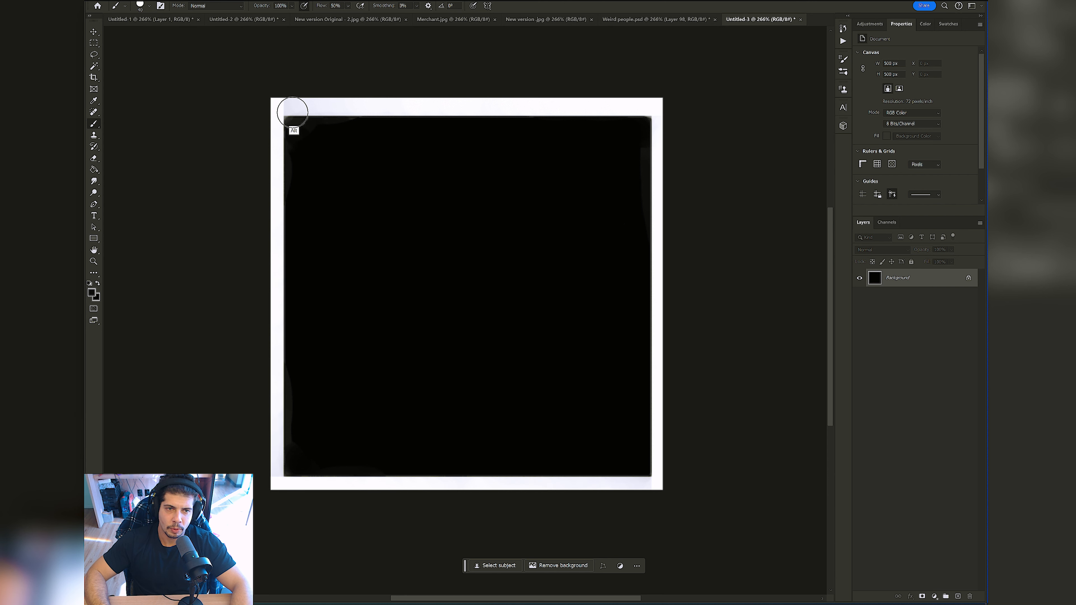
Step: Finish the white border along the top edge and dab translucent white and dark patches inside the black square
mouse_move(281, 112)
left_mouse_down()
mouse_move(329, 95)
mouse_move(689, 111)
left_mouse_up()
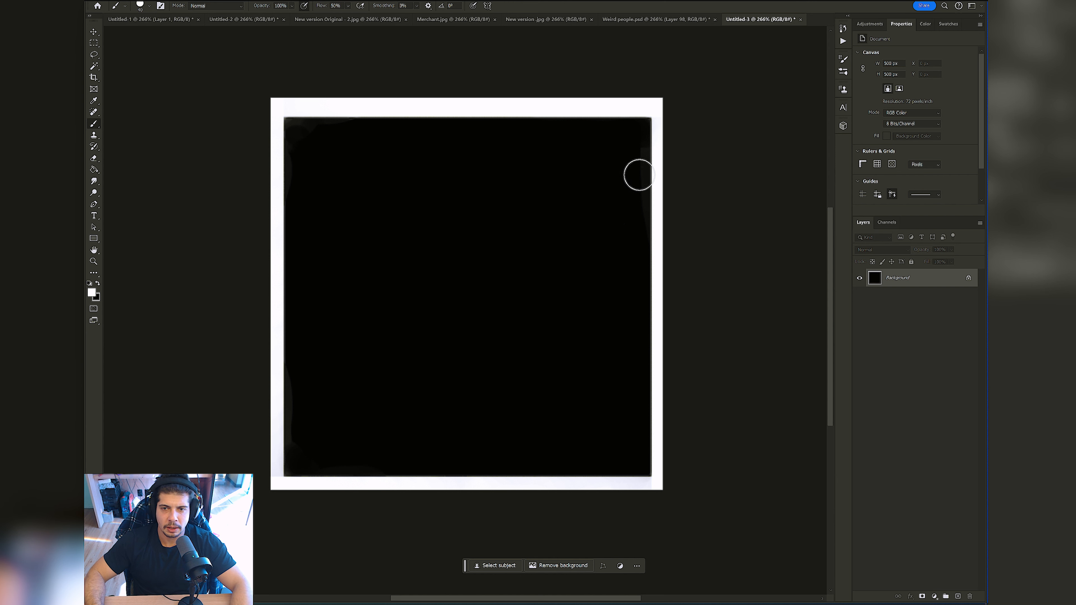
left_click(639, 166, "alt")
key("]")
mouse_move(397, 214)
left_mouse_down()
mouse_move(345, 338)
mouse_move(490, 288)
mouse_move(564, 399)
mouse_move(413, 416)
mouse_move(281, 384)
mouse_move(319, 368)
mouse_move(316, 309)
left_mouse_up()
key("x")
left_click(625, 145)
left_click_drag(618, 222, 631, 238)
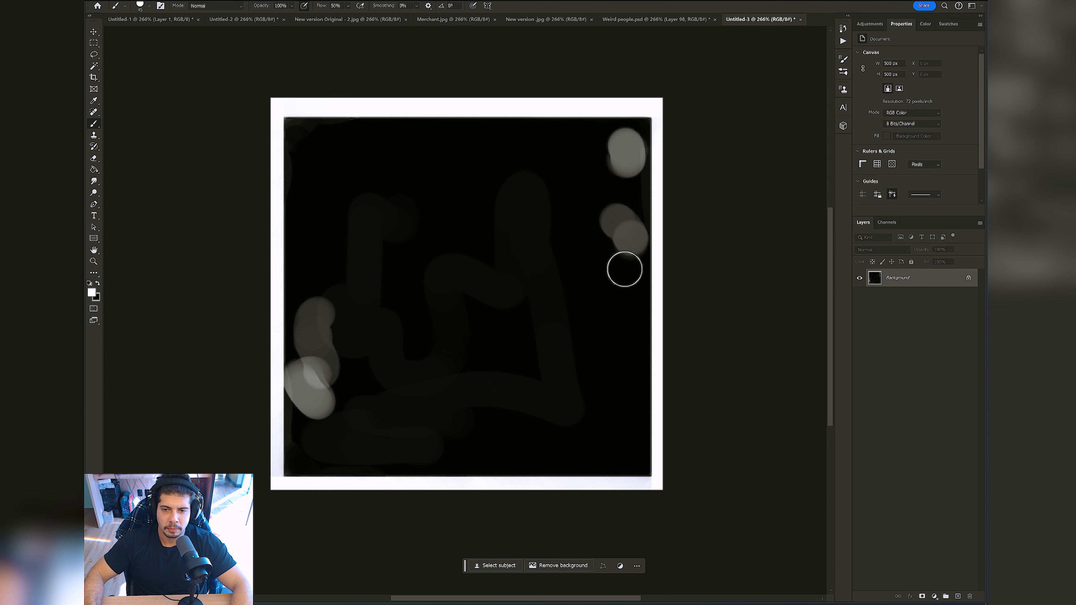
left_click(605, 379)
left_click(589, 402, "alt")
left_click_drag(592, 371, 605, 381)
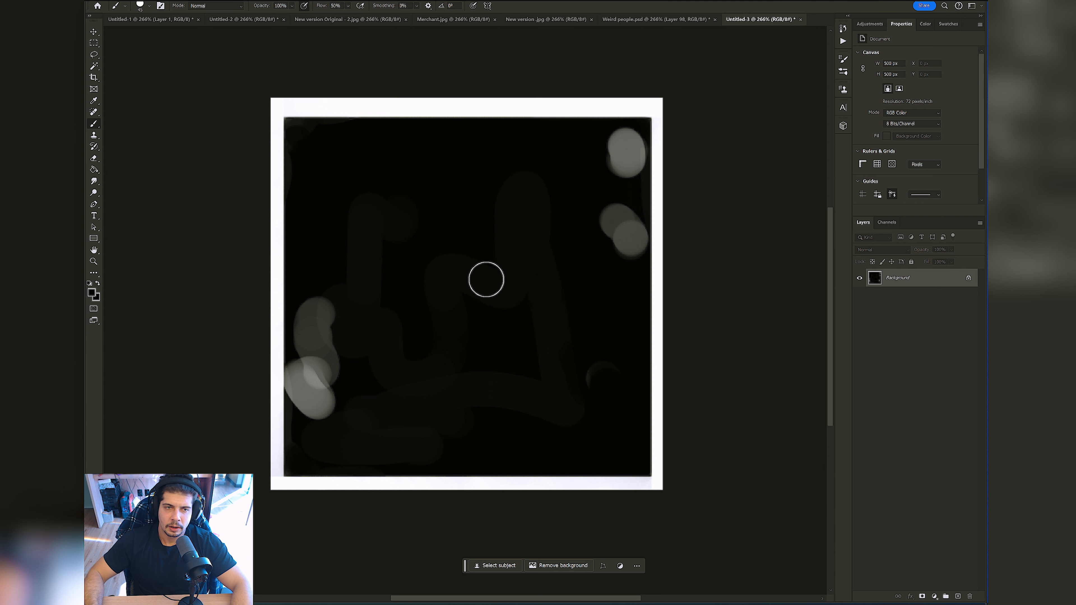
Step: Define the painted canvas as a brush preset under the suggested name
left_click(117, 1)
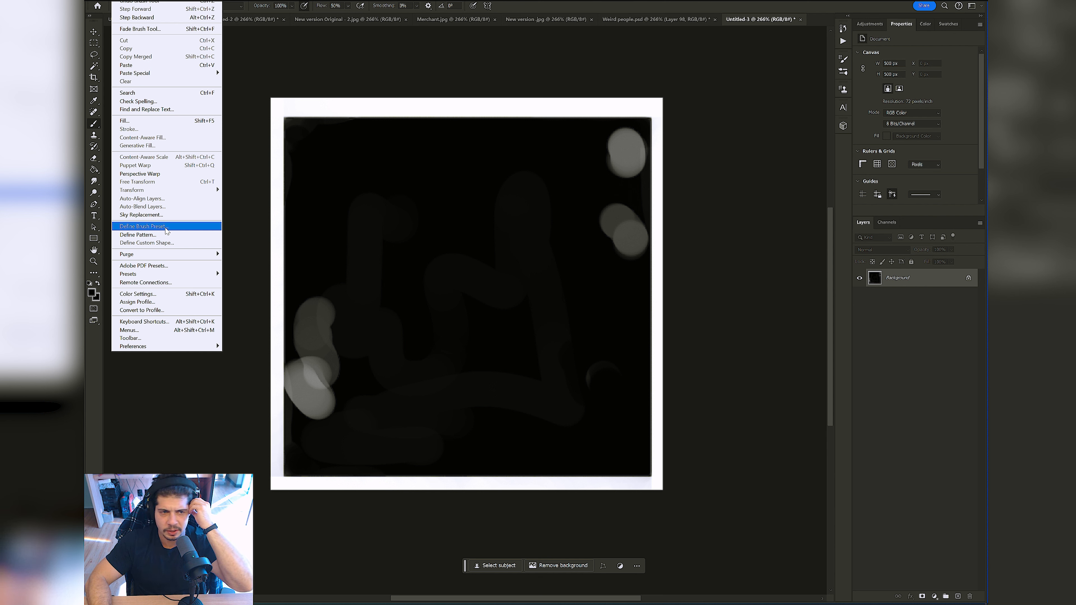
left_click(165, 228)
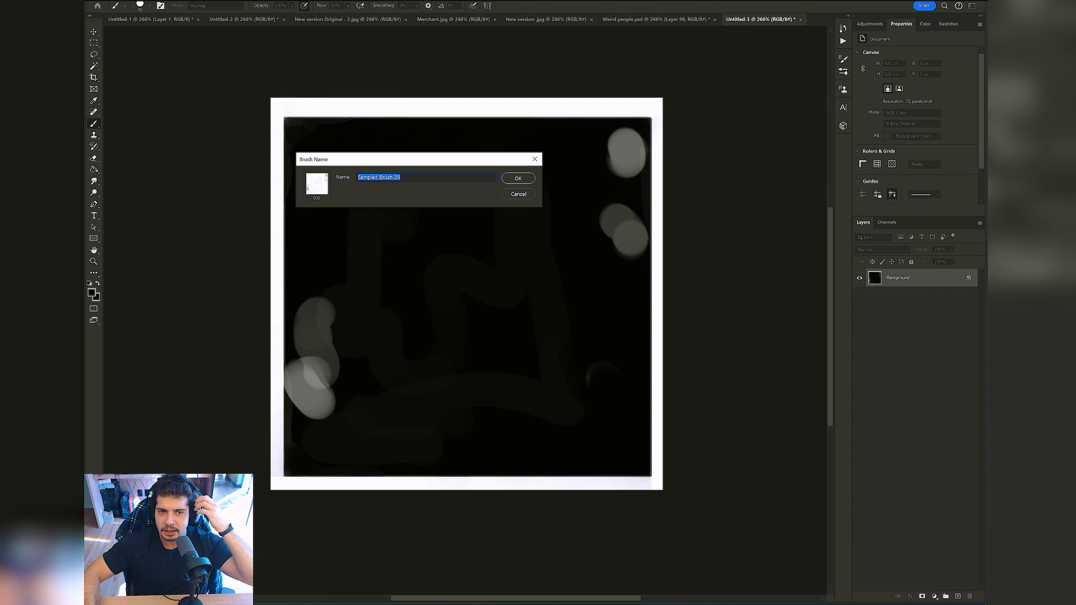
left_click(516, 178)
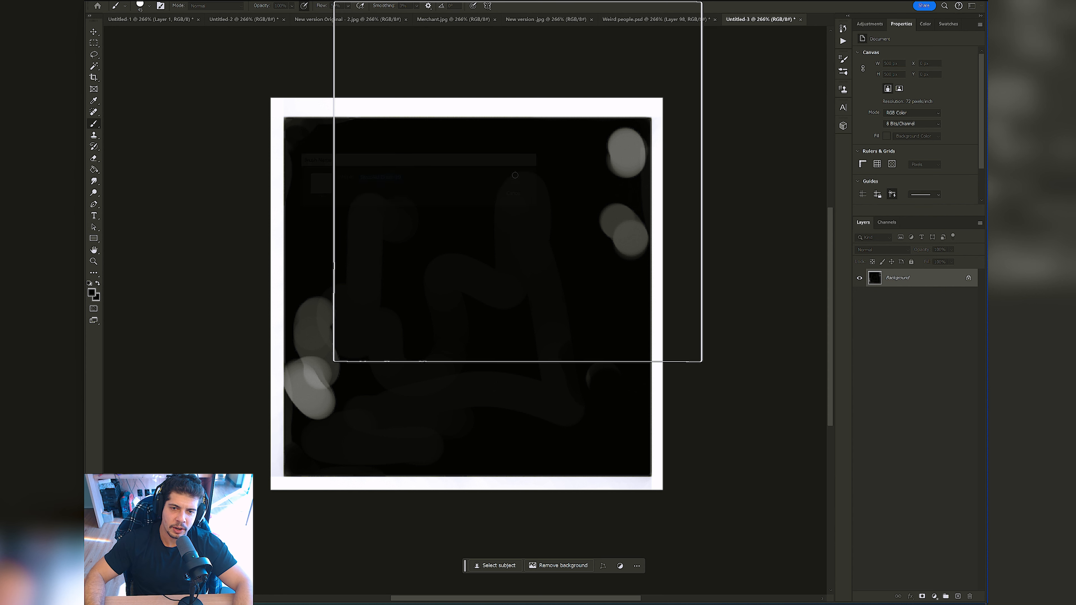
Step: Switch to the Untitled-1 document, shrink the new square brush and try a few black strokes, undoing each one
left_click(158, 21)
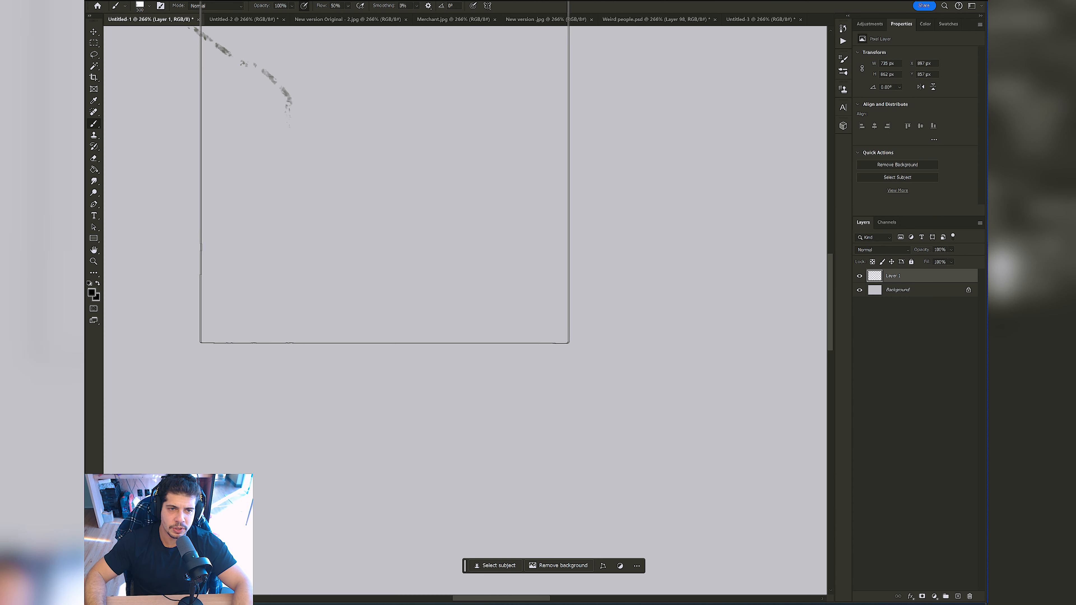
left_click_drag(416, 199, 413, 292)
key("ctrl+z")
key("bracketleft")
key("bracketleft")
key("bracketleft")
key("bracketleft")
key("bracketleft")
key("bracketleft")
key("bracketleft")
key("bracketleft")
key("bracketleft")
key("bracketleft")
key("bracketleft")
key("bracketleft")
key("bracketleft")
key("bracketleft")
key("bracketleft")
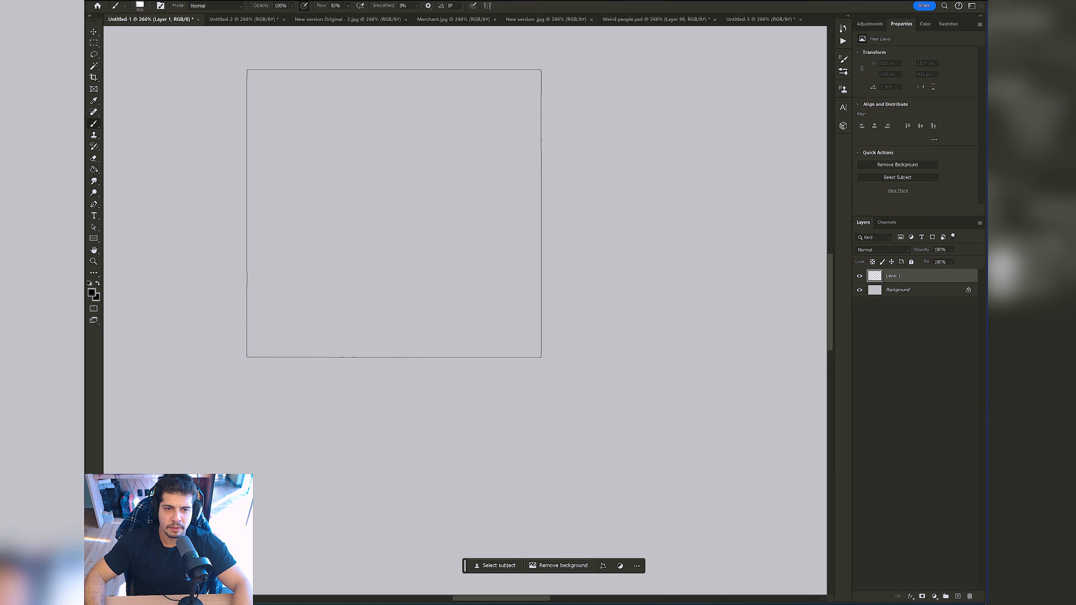
mouse_move(320, 217)
left_mouse_down()
mouse_move(400, 258)
mouse_move(329, 313)
mouse_move(299, 358)
left_mouse_up()
key("ctrl+z")
mouse_move(448, 229)
left_mouse_down()
mouse_move(389, 245)
mouse_move(403, 240)
left_mouse_up()
key("ctrl+z")
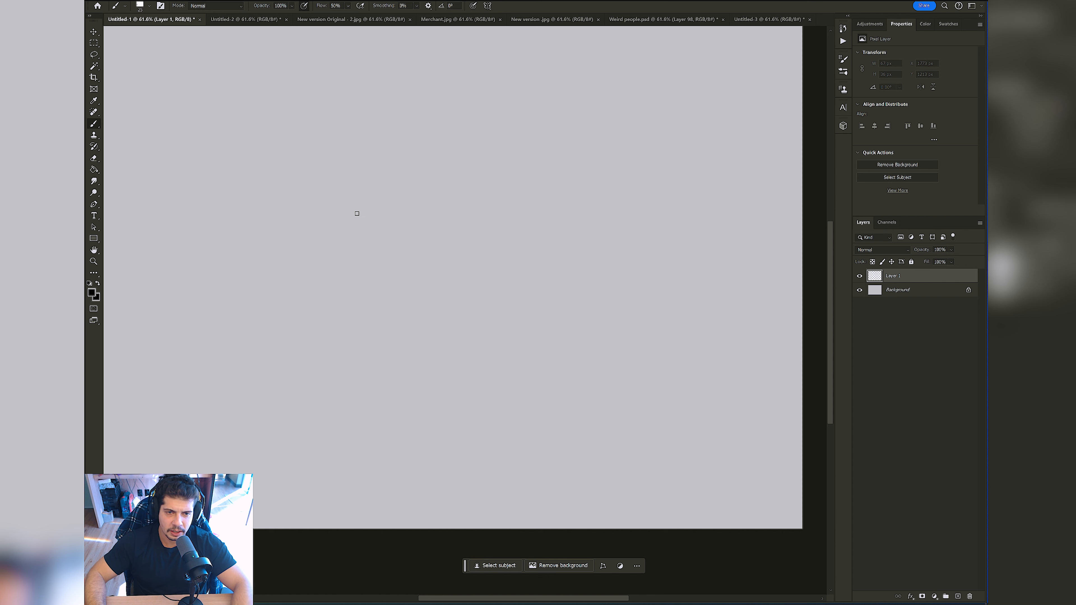
left_click_drag(331, 276, 409, 311)
key("ctrl+z")
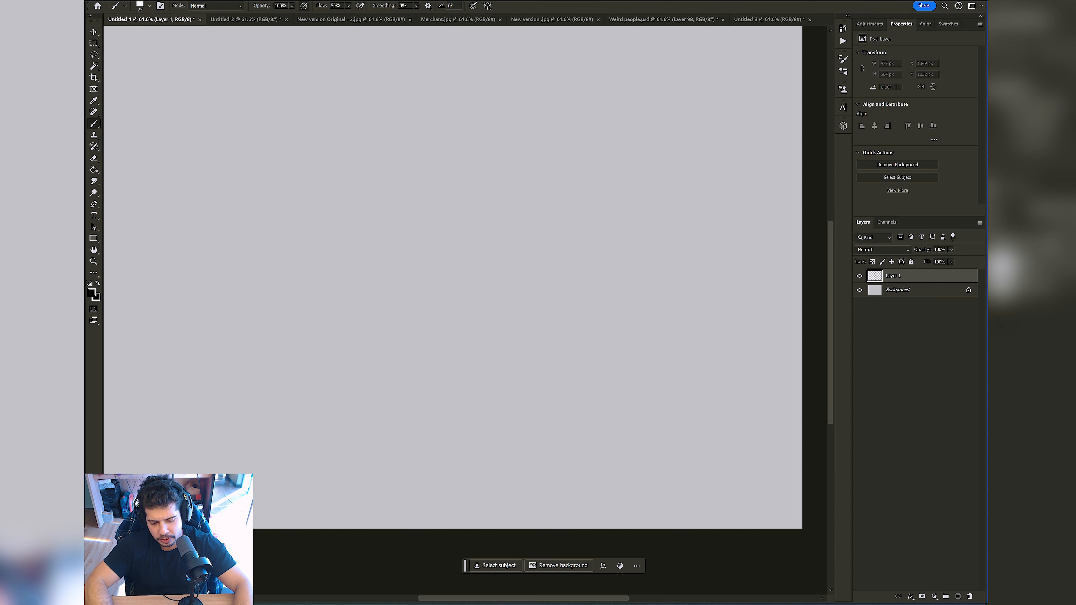
Step: Enable Shape Dynamics in the brush settings and set the Size Jitter control to Pen Pressure
left_click(844, 60)
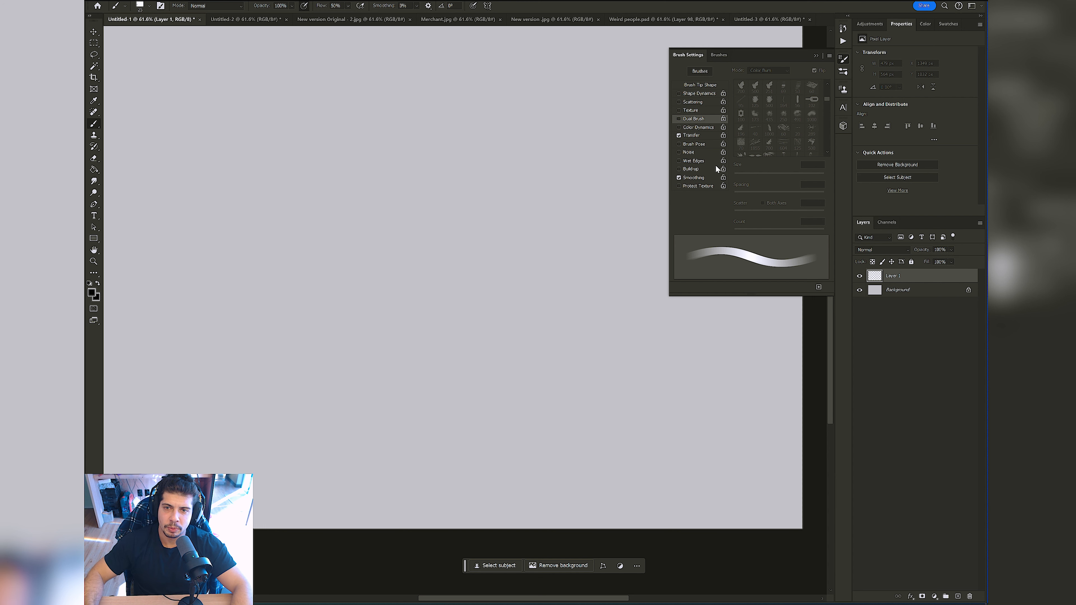
left_click(679, 135)
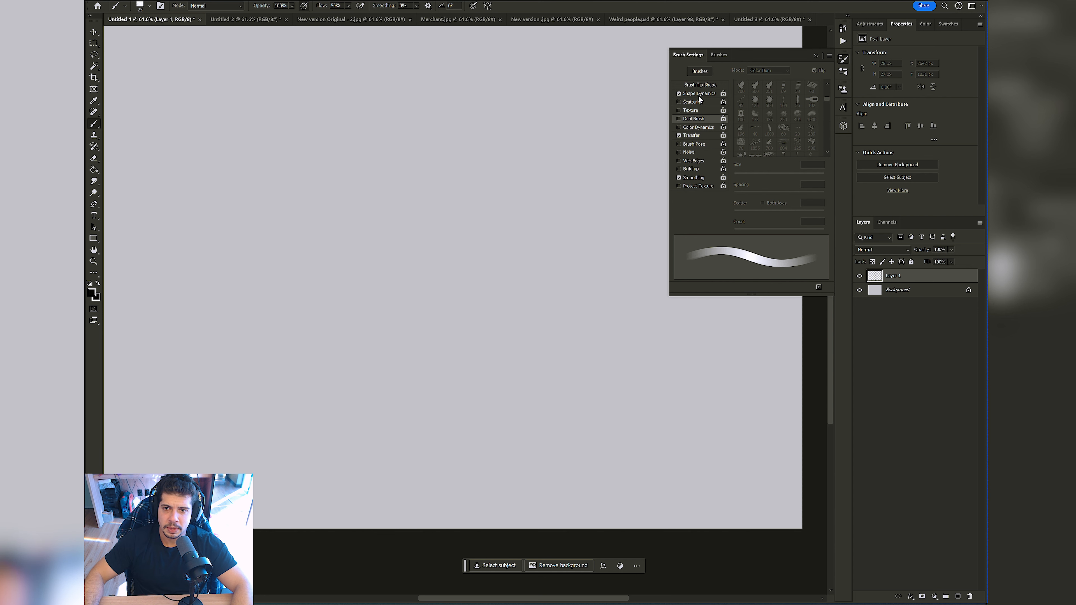
left_click(712, 97)
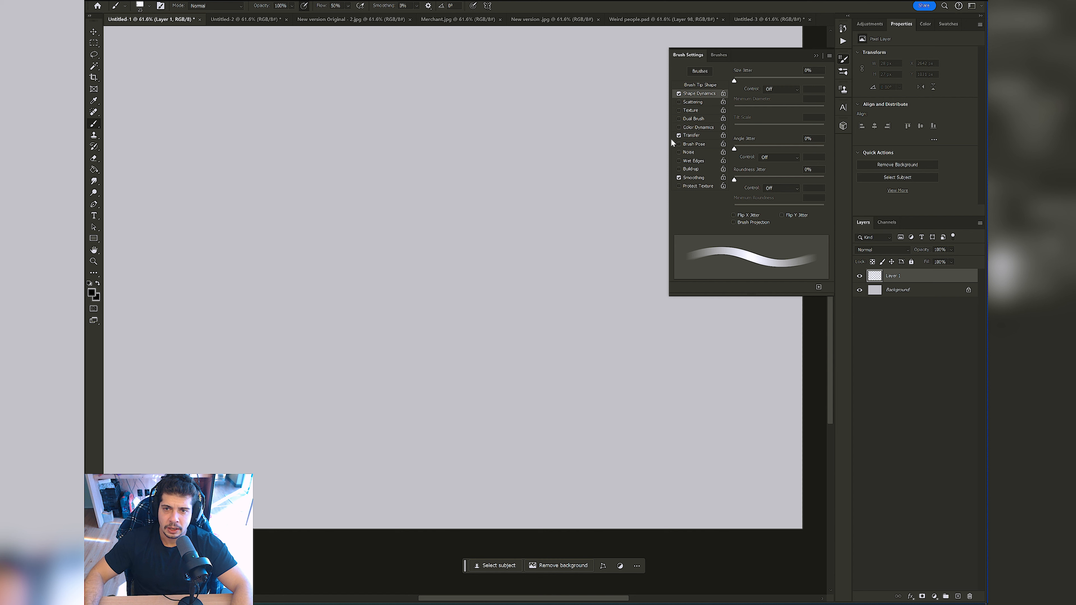
left_click(792, 88)
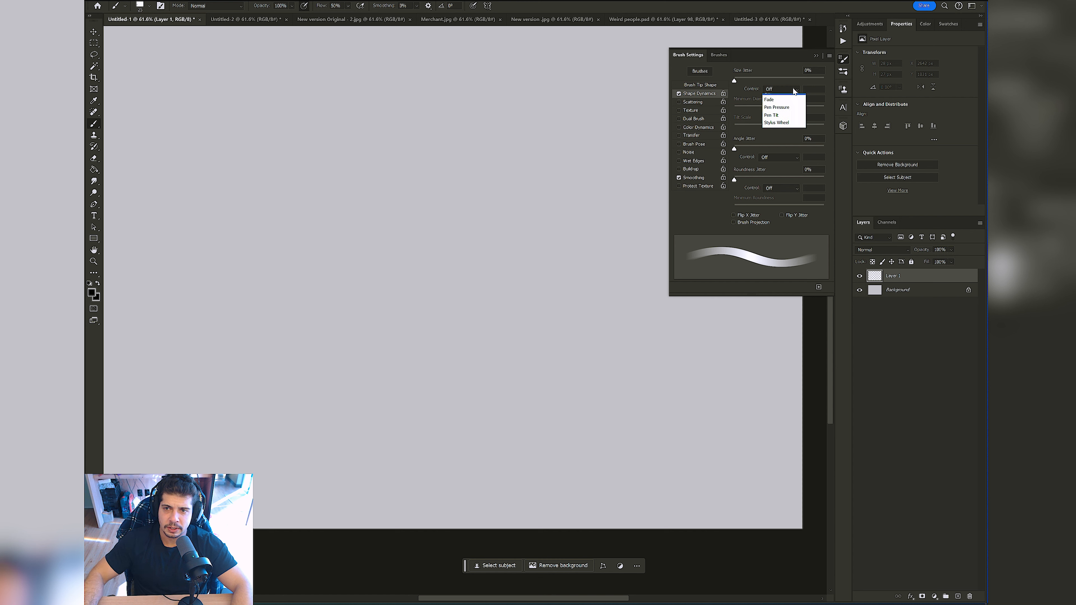
left_click(783, 105)
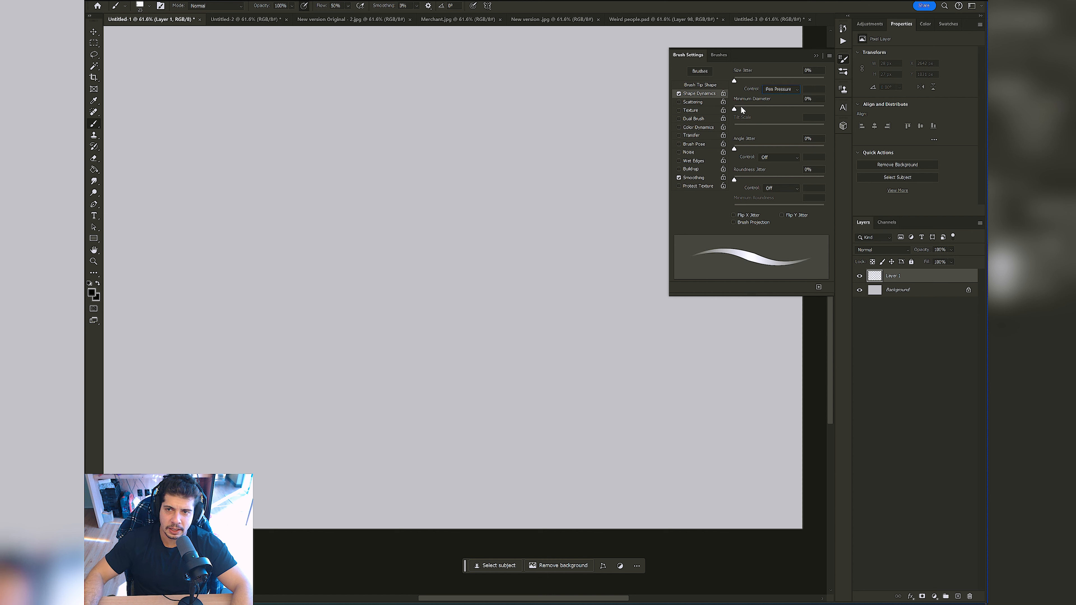
Step: Test the brush's tapering with several curved strokes on Layer 1 and reduce its size
left_click_drag(431, 235, 438, 212)
left_click_drag(421, 221, 361, 239)
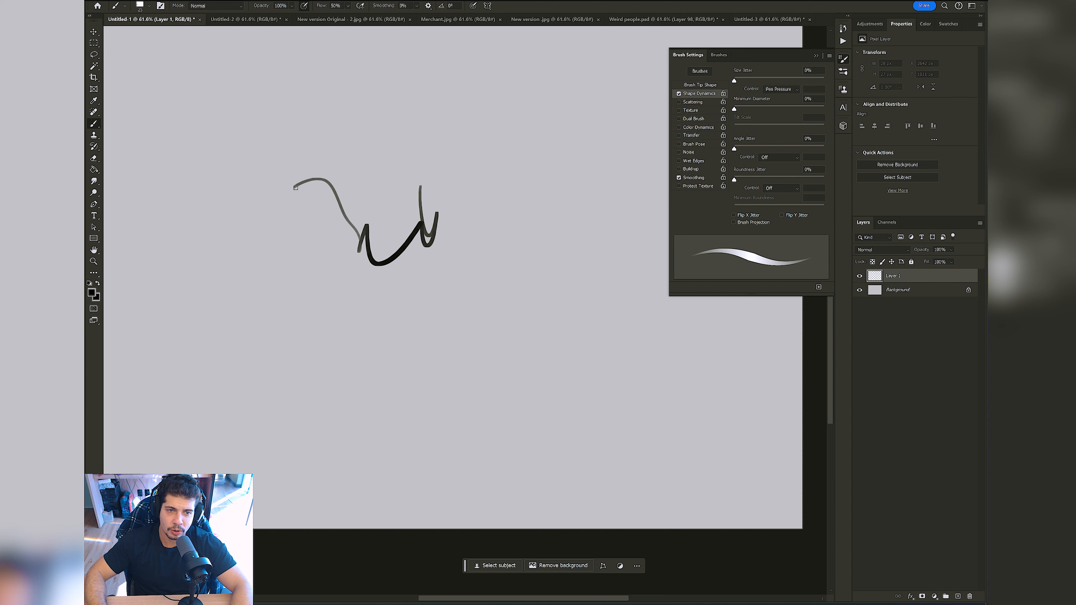
left_click_drag(454, 148, 494, 192)
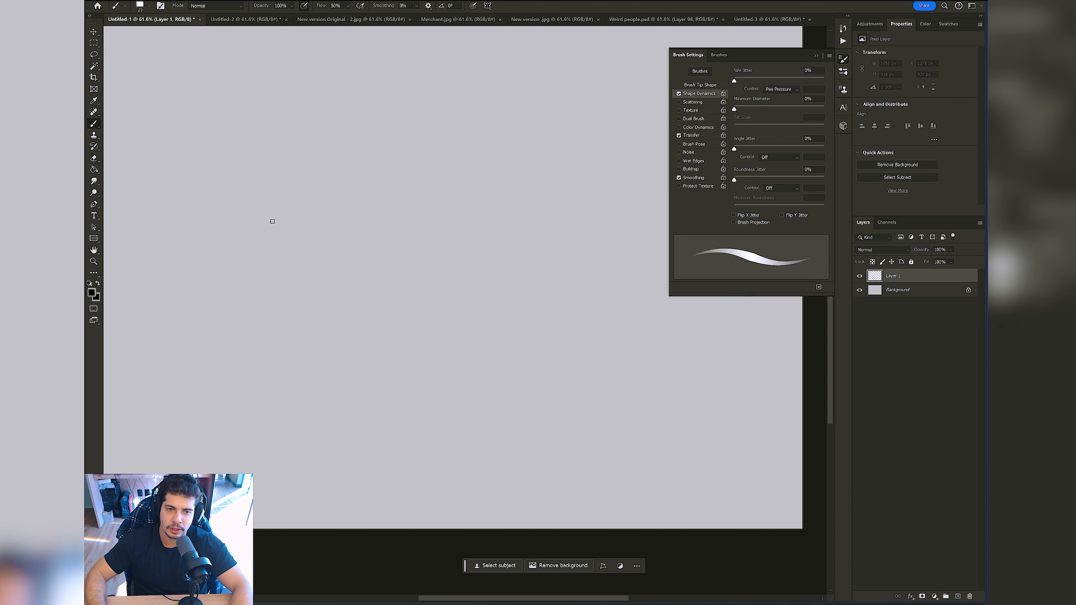
mouse_move(227, 232)
left_mouse_down()
mouse_move(246, 246)
mouse_move(298, 370)
mouse_move(296, 212)
mouse_move(353, 263)
mouse_move(390, 239)
left_mouse_up()
key("bracketleft")
key("bracketleft")
key("ctrl+z")
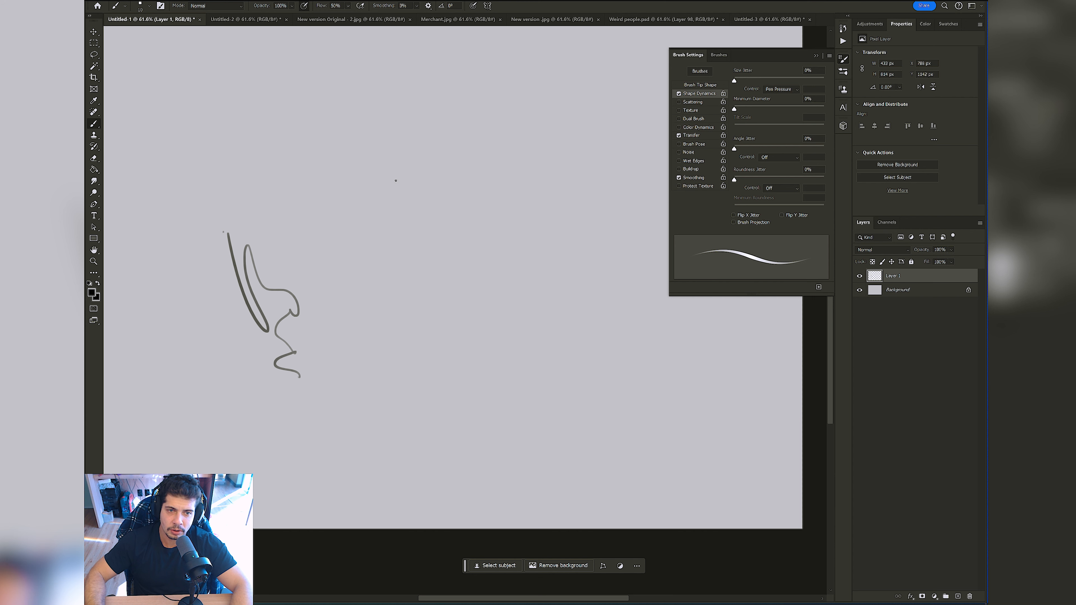
Step: Enlarge the brush slightly and set its Minimum Diameter to 20%, checking it with a stroke that is undone
key("bracketright")
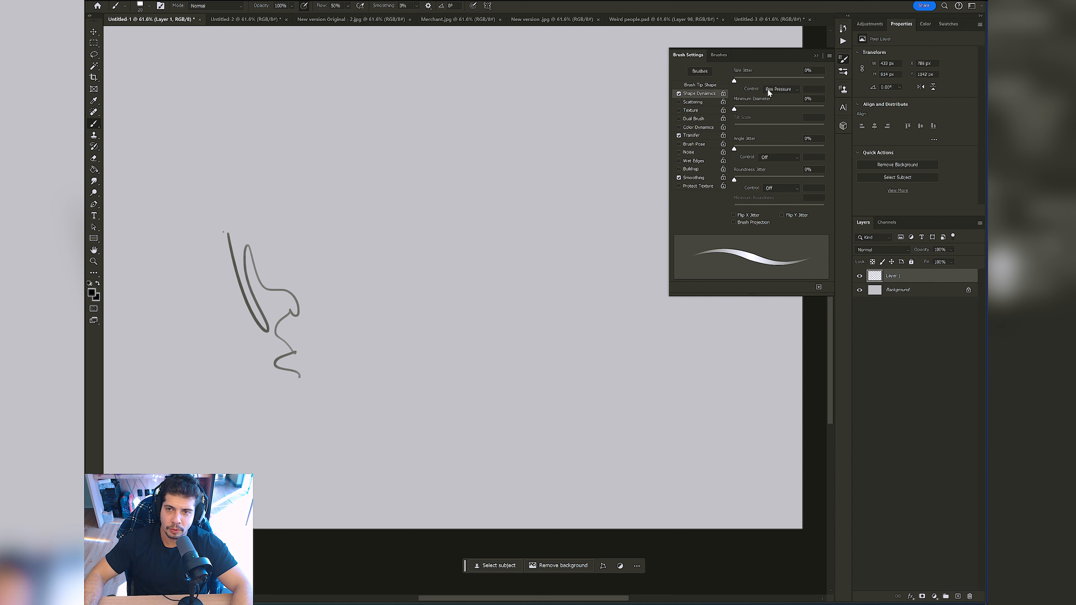
left_click_drag(743, 106, 753, 110)
mouse_move(340, 194)
left_mouse_down()
mouse_move(345, 273)
mouse_move(310, 222)
mouse_move(340, 186)
mouse_move(368, 183)
left_mouse_up()
key("ctrl+z")
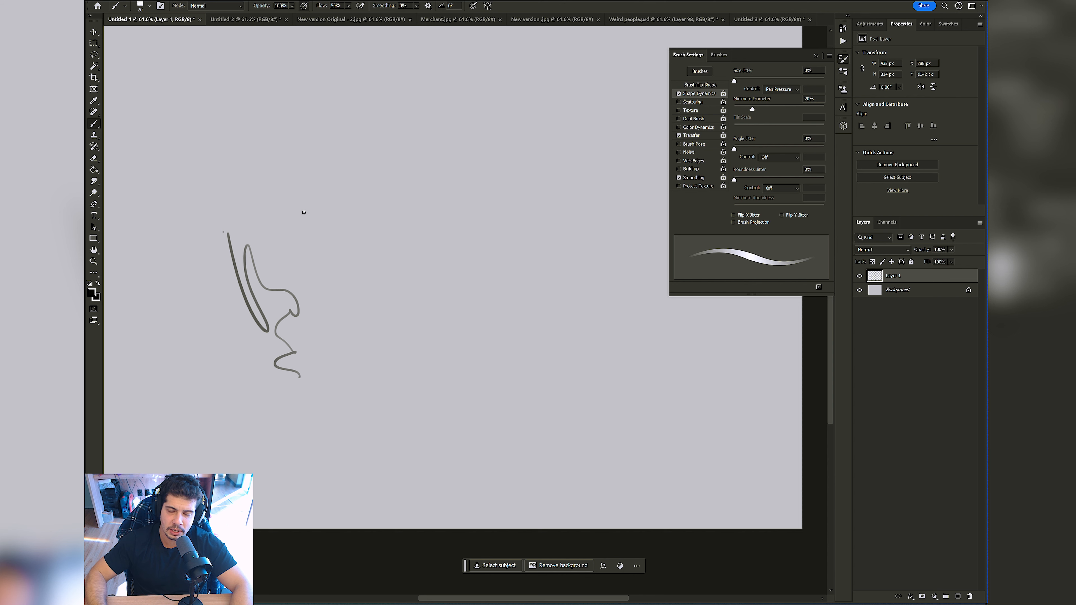
Step: Erase the test squiggle from Layer 1 with the Eraser and return to the Brush tool
key("e")
left_click_drag(238, 290, 274, 343)
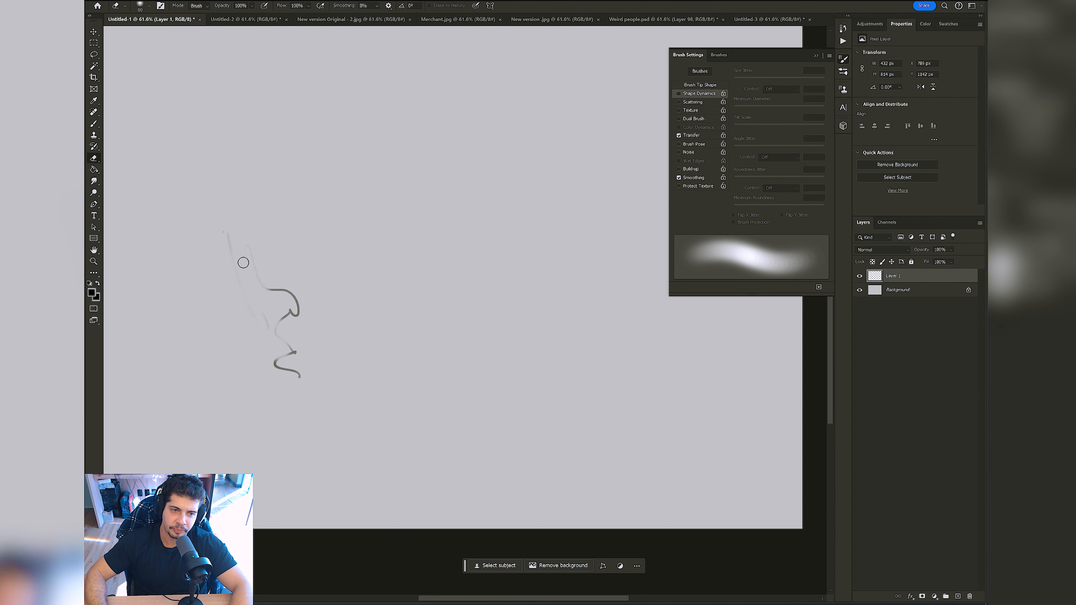
mouse_move(243, 263)
left_mouse_down()
mouse_move(281, 355)
mouse_move(229, 223)
left_mouse_up()
key("b")
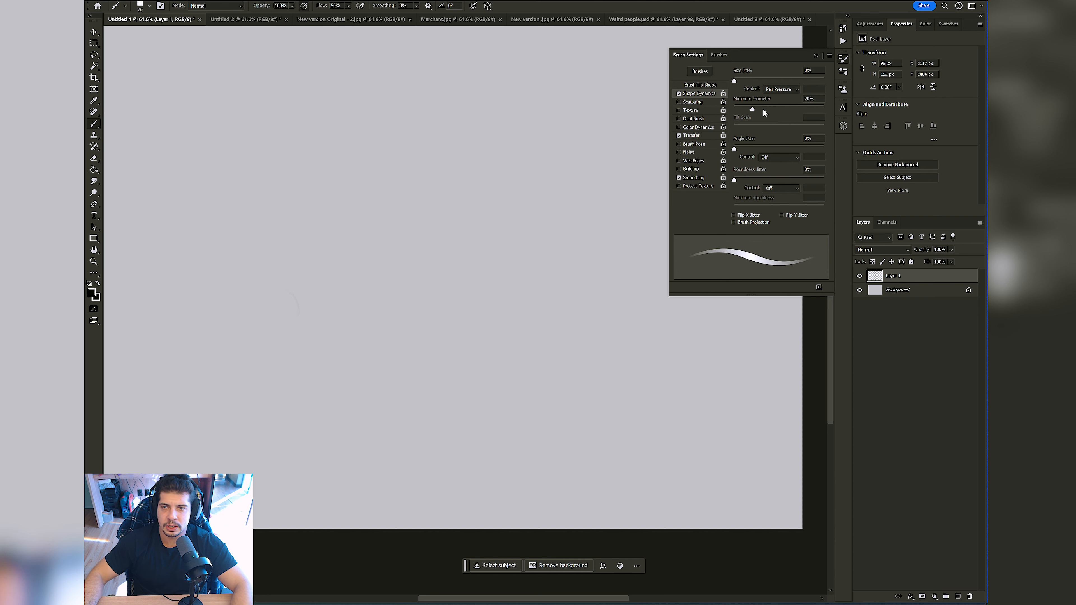
Step: Review the control options for Angle Jitter and Roundness Jitter, leaving both Off
left_click(786, 156)
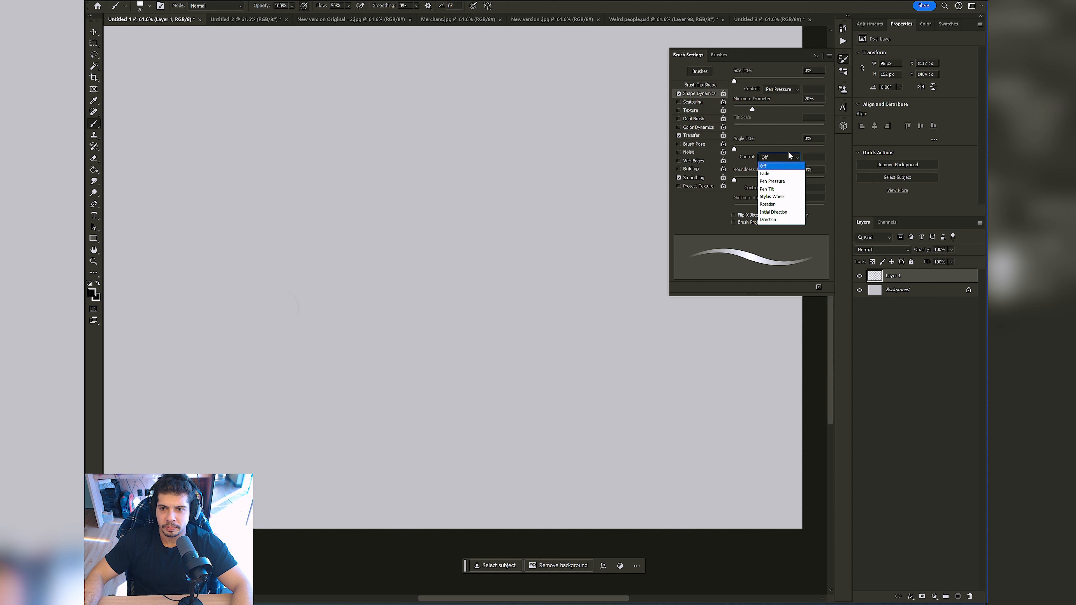
left_click(776, 165)
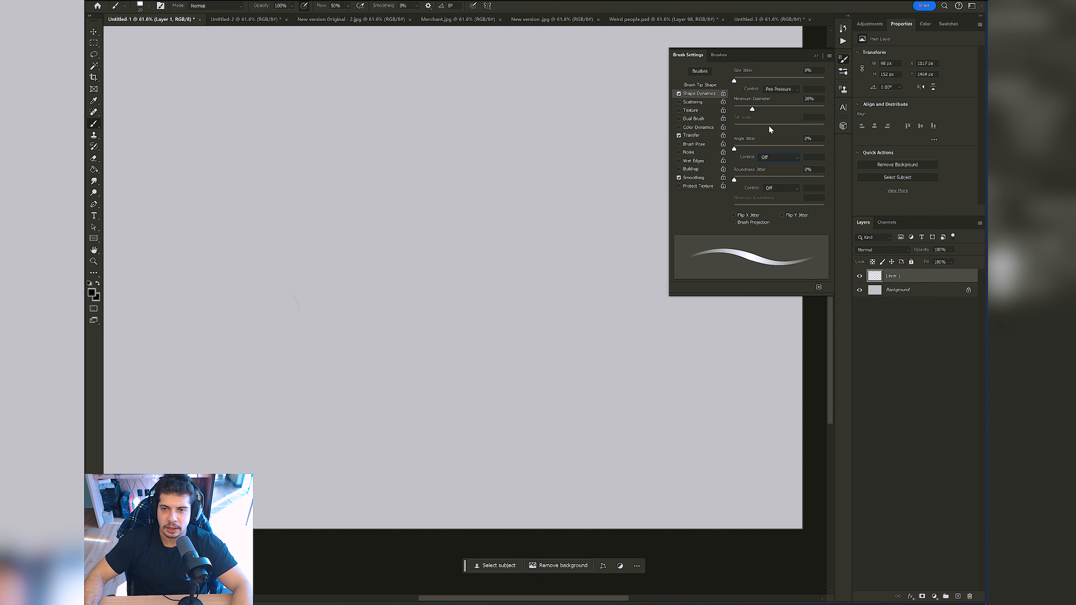
left_click(791, 189)
left_click(798, 196)
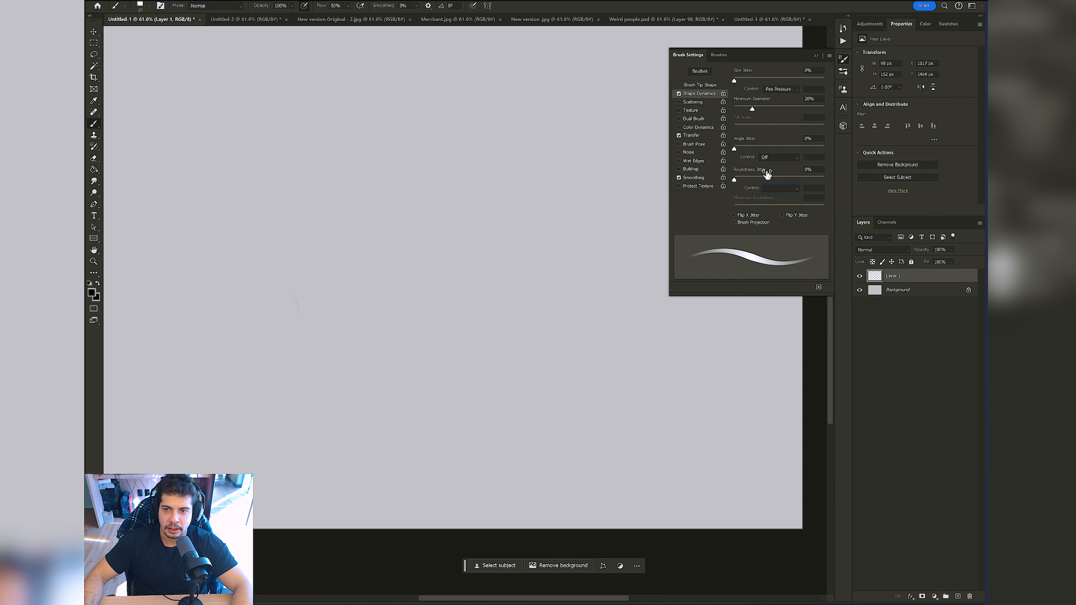
Step: Try a 13% minimum for the pen-pressure opacity control in the Transfer settings and return it to 0%
left_click(691, 134)
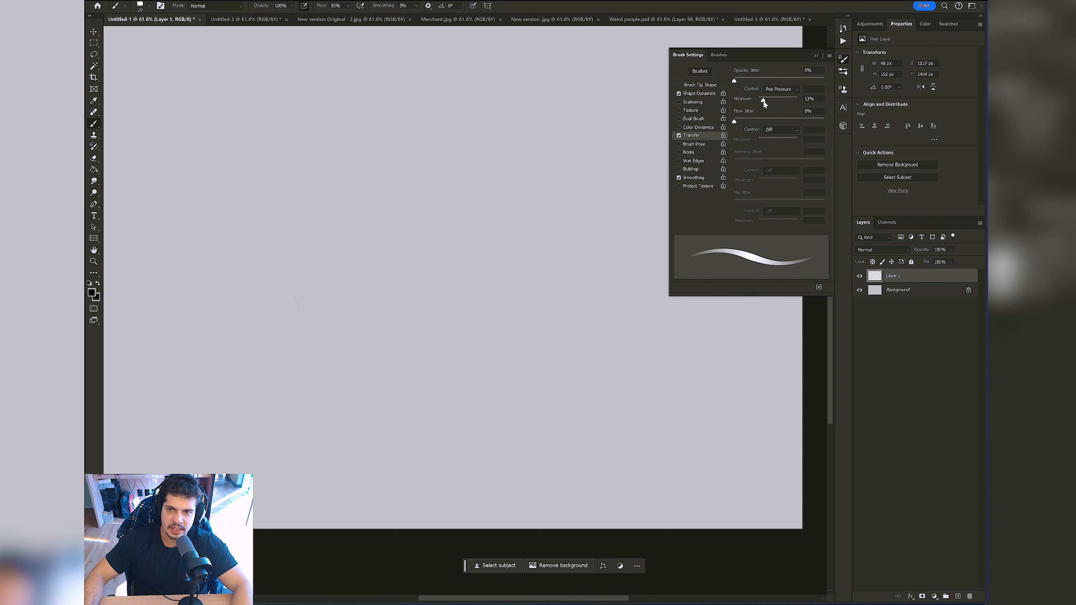
left_click(711, 95)
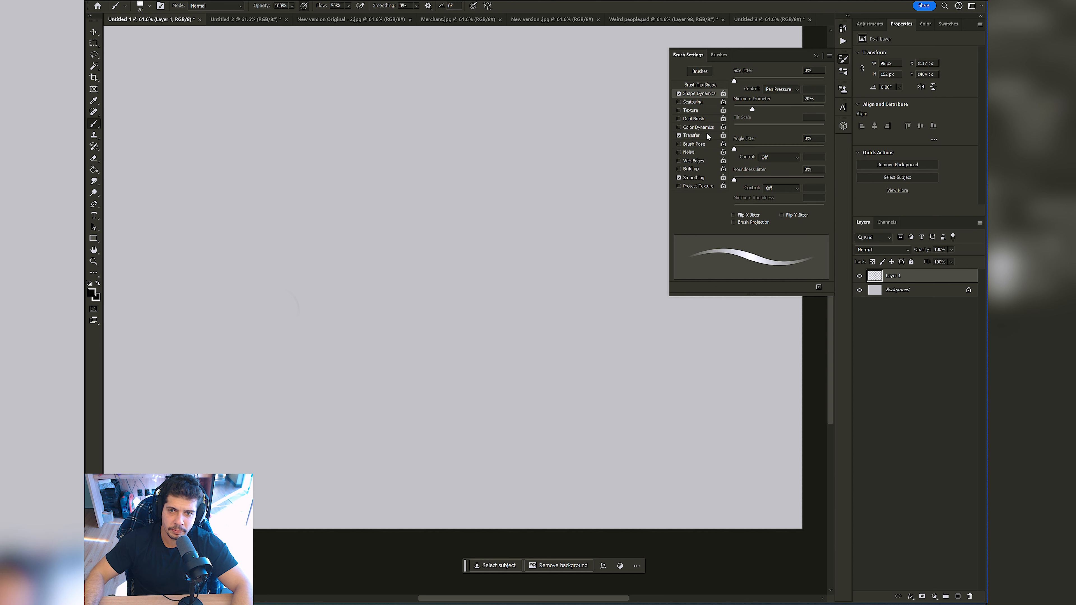
left_click(698, 136)
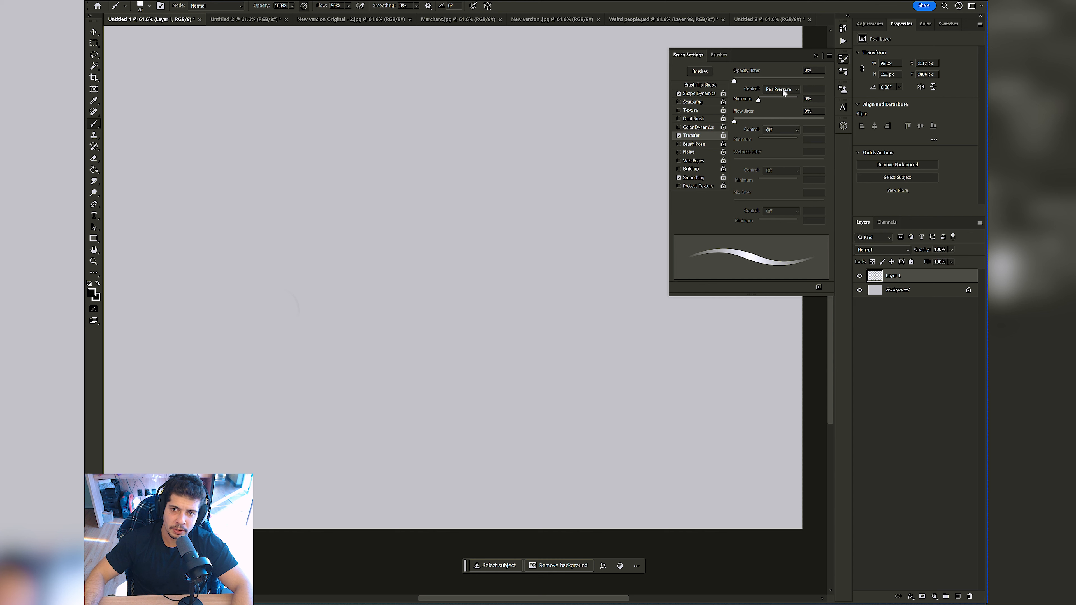
left_click_drag(766, 98, 764, 100)
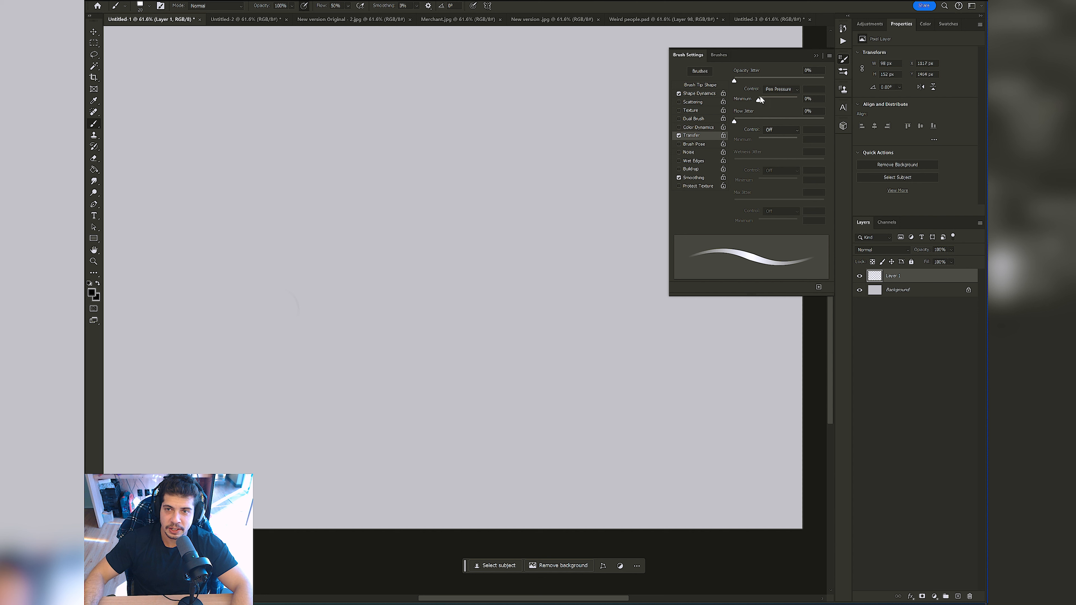
Step: Try Pen Pressure as the Flow Jitter control and switch it back to Off
left_click(780, 130)
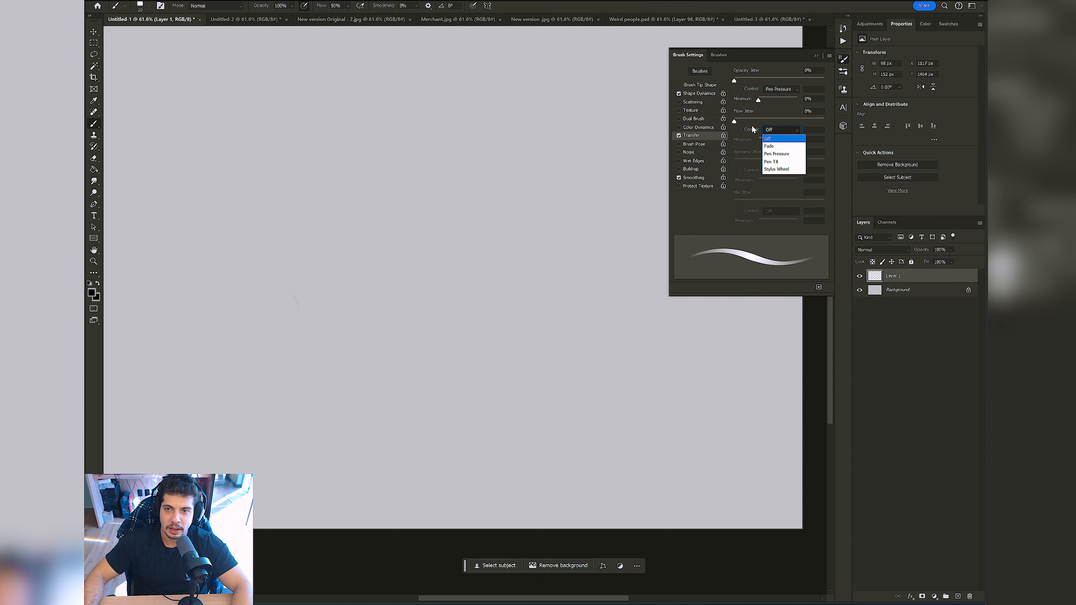
left_click(789, 157)
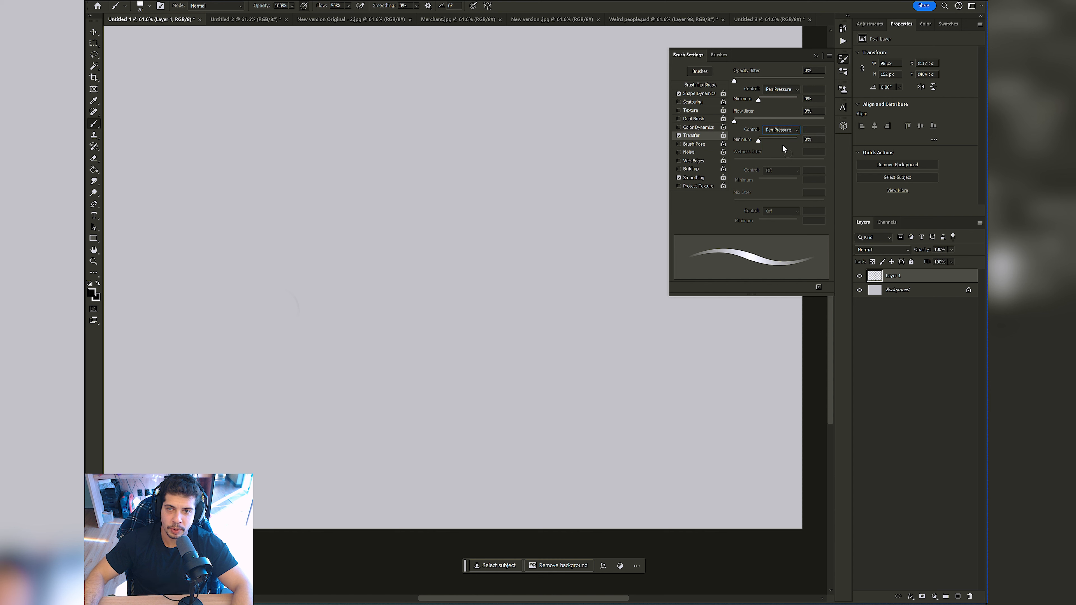
left_click_drag(742, 123, 763, 123)
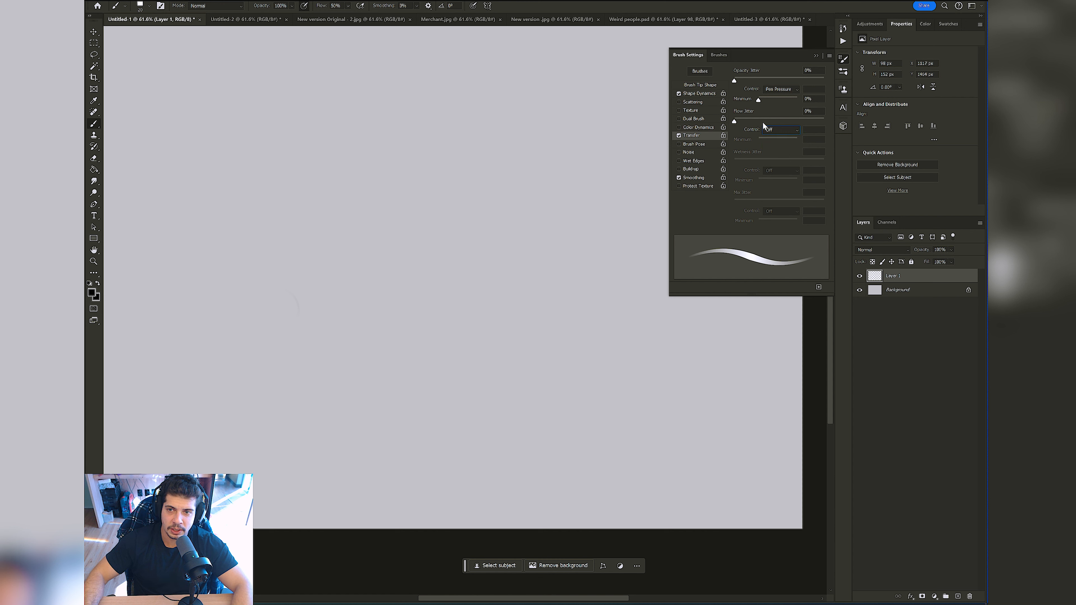
Step: Turn the brush's Transfer option off and on again, and raise Flow Jitter to 35%
left_click(679, 135)
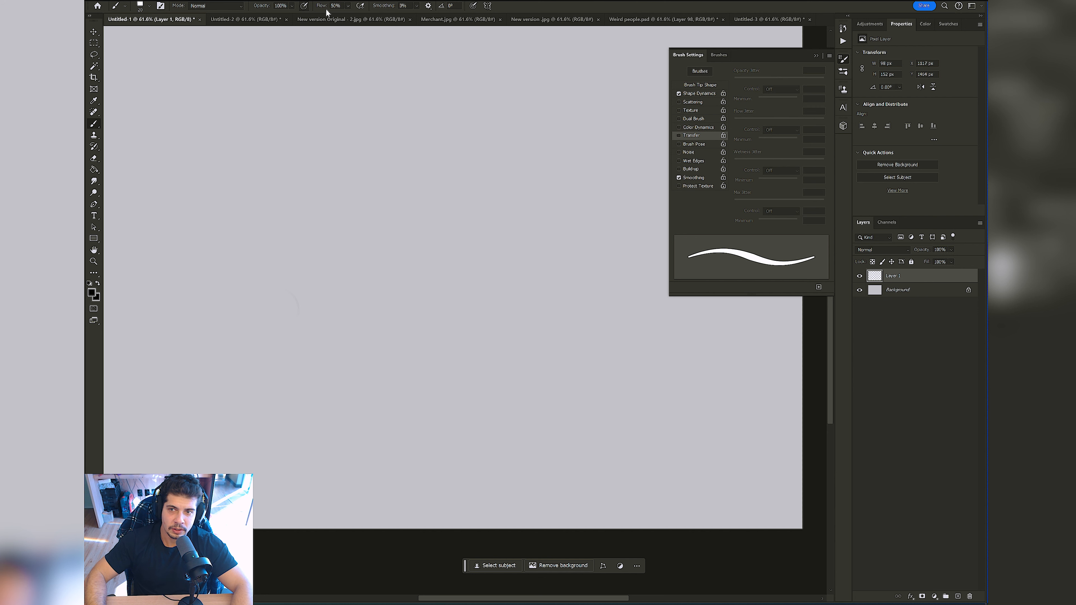
left_click(682, 135)
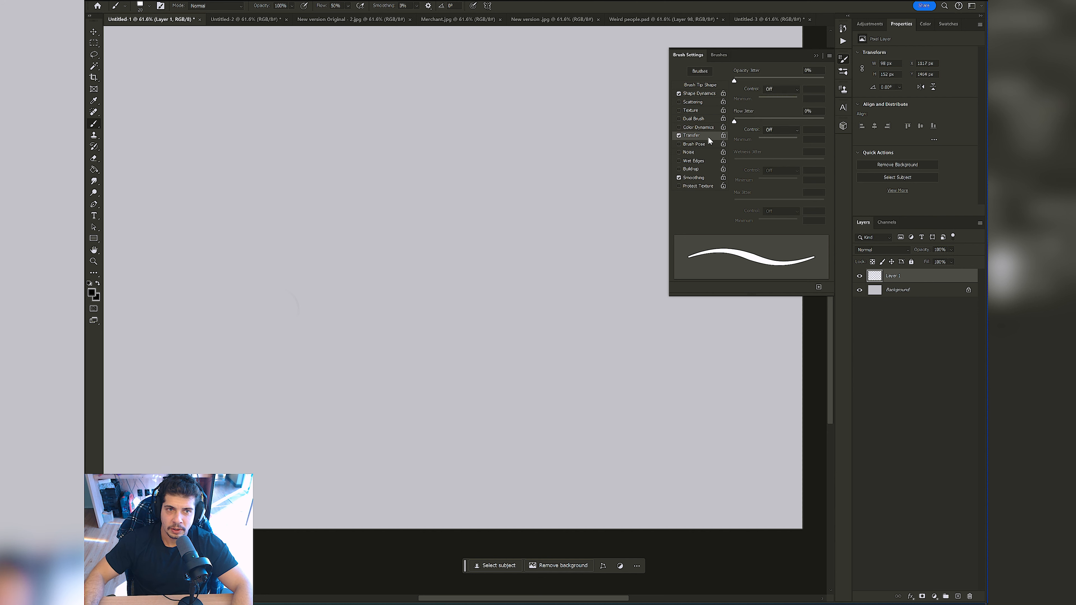
left_click_drag(735, 122, 765, 123)
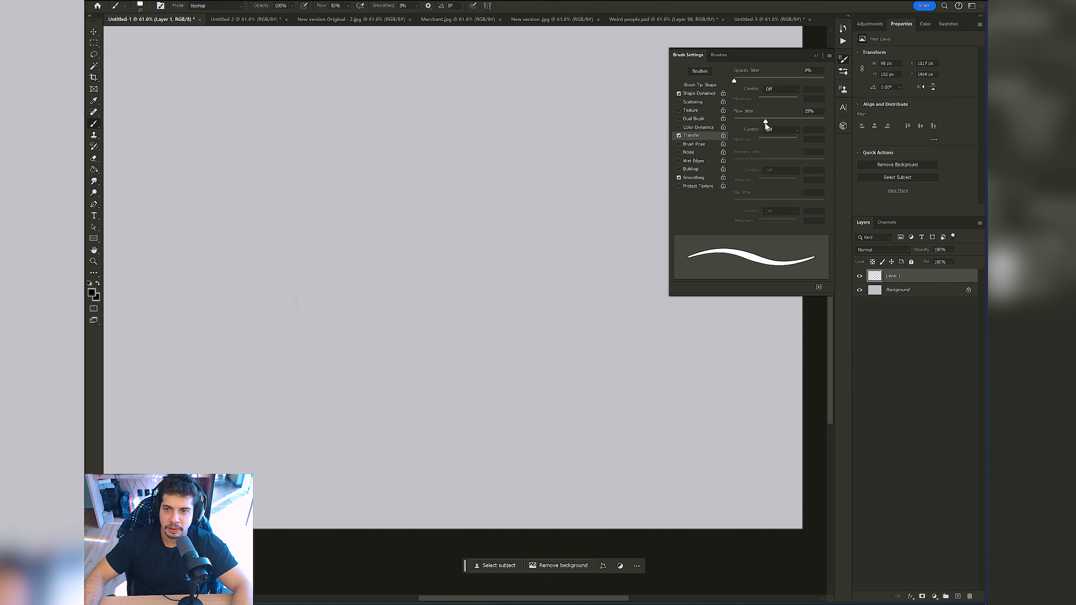
Step: Set the Flow Jitter and Opacity Jitter controls to Pen Pressure and raise Flow Jitter to 48% in the Transfer settings
left_click(786, 132)
left_click(788, 144)
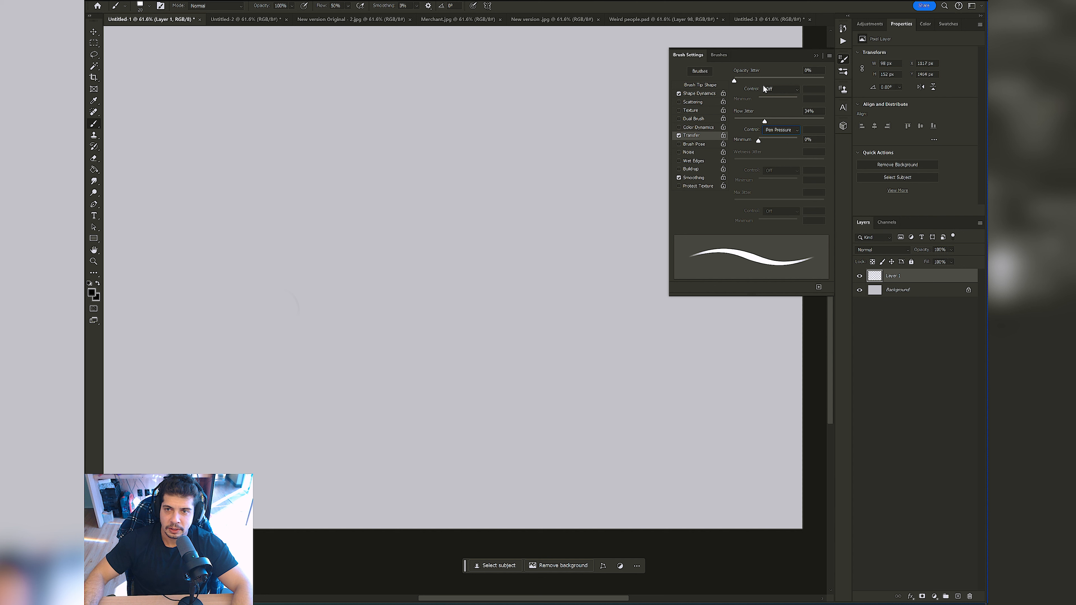
left_click(789, 91)
left_click(785, 114)
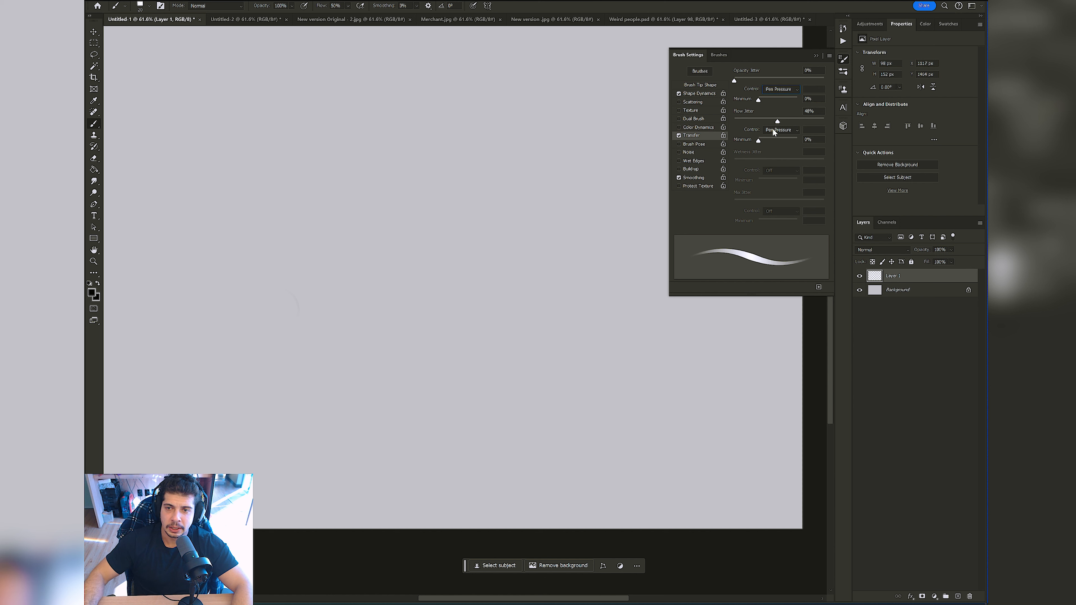
Step: Enlarge the brush to 45 px, painting test strokes on Layer 1 before and after the change and undoing each one
mouse_move(278, 194)
left_mouse_down()
mouse_move(276, 242)
mouse_move(351, 279)
mouse_move(437, 354)
left_mouse_up()
key("ctrl+z")
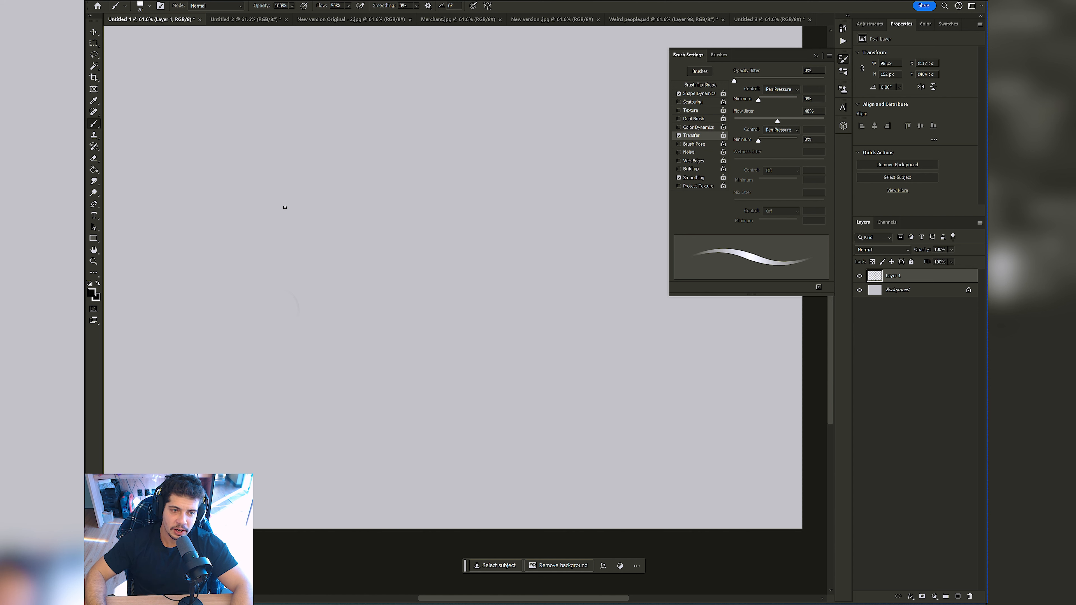
key("bracketright")
key("bracketright")
key("bracketright")
mouse_move(314, 163)
left_mouse_down()
mouse_move(296, 256)
mouse_move(339, 174)
mouse_move(384, 218)
mouse_move(388, 284)
mouse_move(428, 212)
mouse_move(465, 261)
mouse_move(498, 199)
left_mouse_up()
key("ctrl+z")
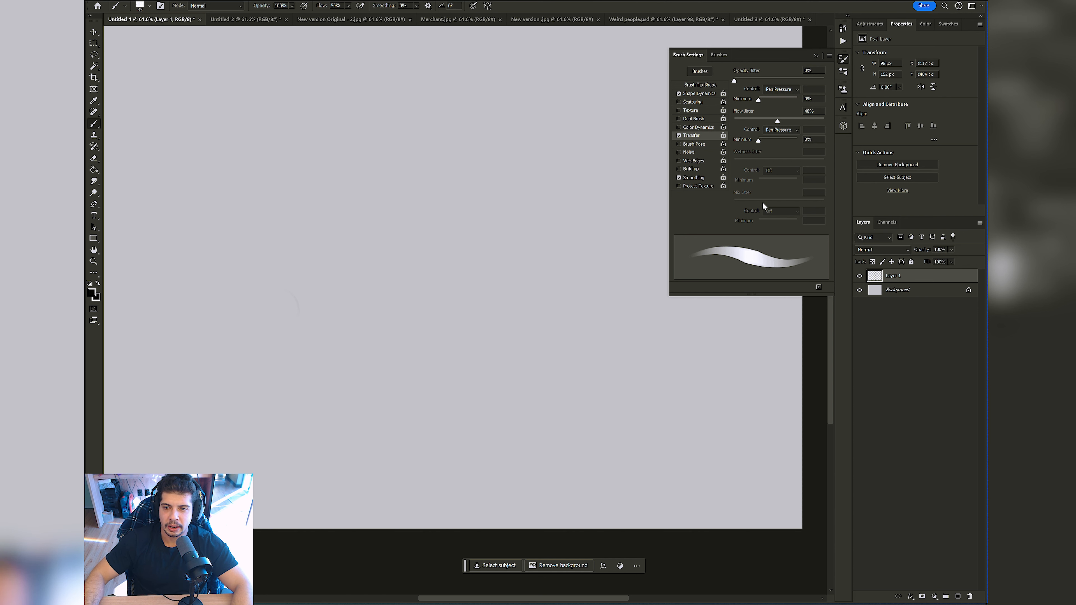
Step: Test a wider brush tip spacing with a curved stroke, reduce Spacing to 1%, and paint a second stroke for comparison
left_click(709, 93)
left_click(706, 84)
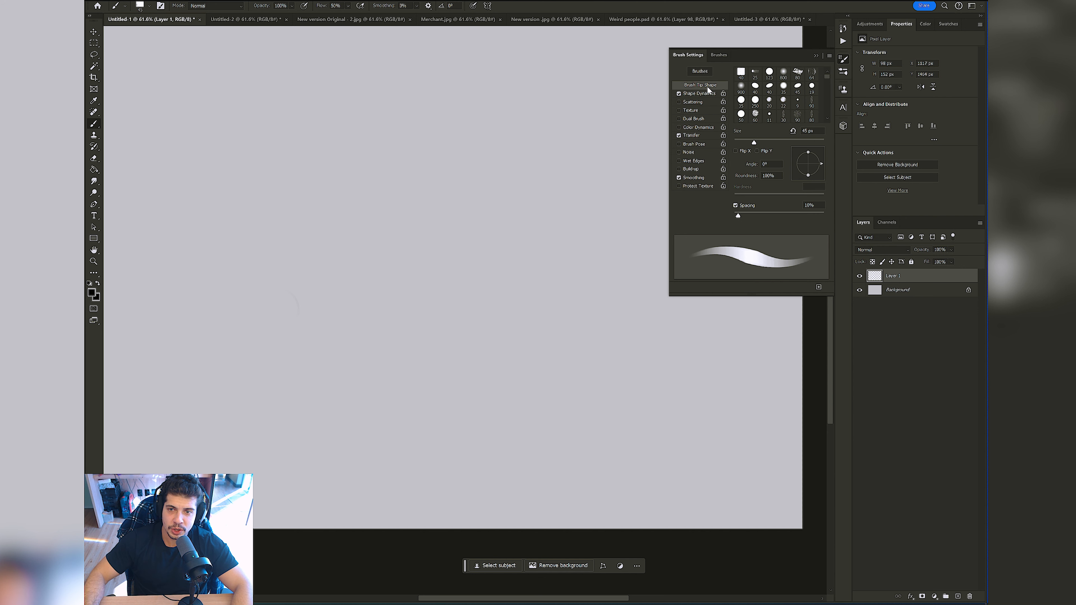
mouse_move(740, 215)
left_mouse_down()
mouse_move(775, 217)
mouse_move(733, 216)
mouse_move(745, 216)
left_mouse_up()
mouse_move(377, 207)
left_mouse_down()
mouse_move(413, 309)
mouse_move(327, 325)
mouse_move(325, 236)
mouse_move(431, 167)
mouse_move(486, 252)
mouse_move(506, 335)
left_mouse_up()
left_click_drag(746, 218, 734, 216)
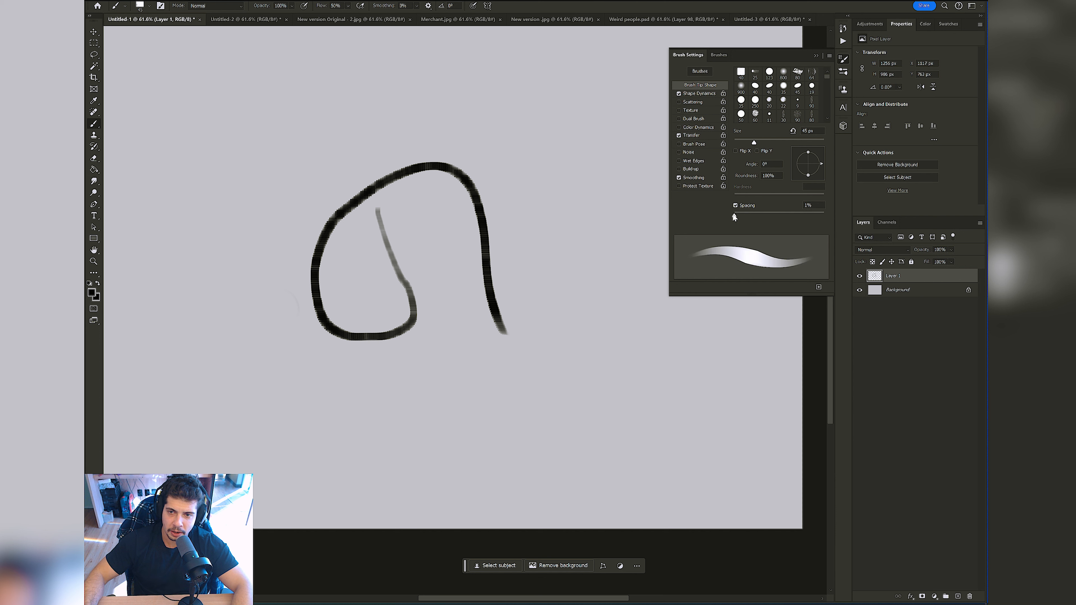
mouse_move(502, 150)
left_mouse_down()
mouse_move(511, 221)
mouse_move(545, 178)
mouse_move(567, 221)
mouse_move(604, 240)
left_mouse_up()
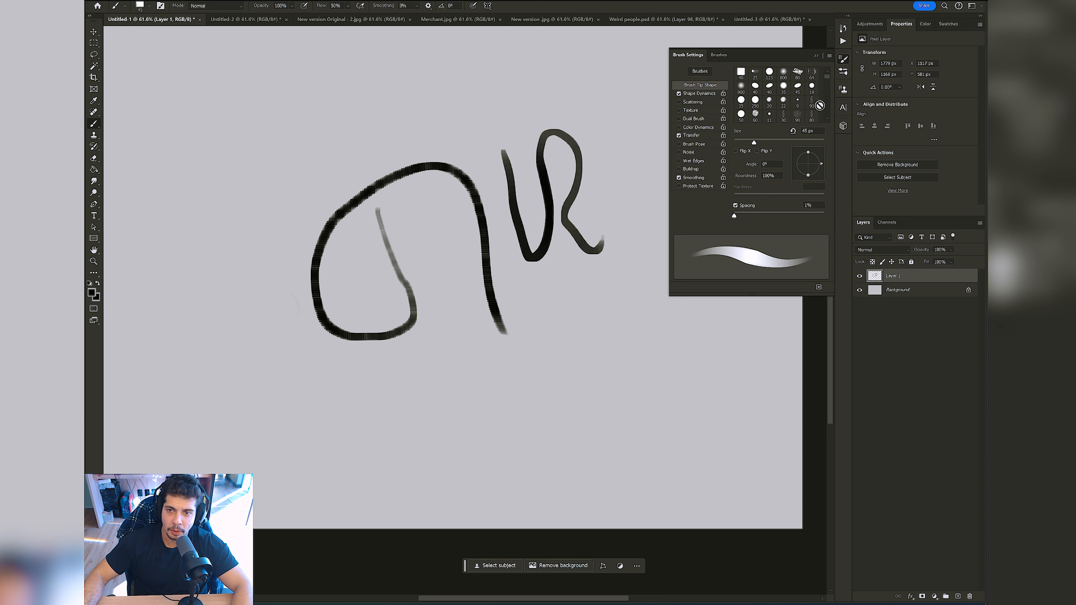
Step: Save the configured brush as a new preset named "Brush de pintura" with its tool settings included
left_click(818, 287)
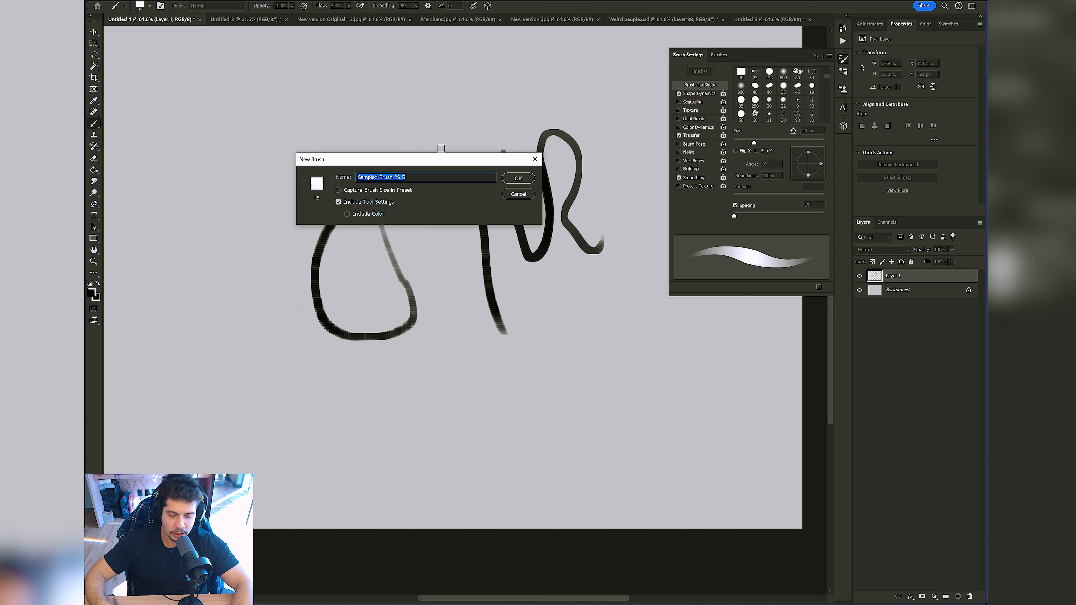
type("Brus")
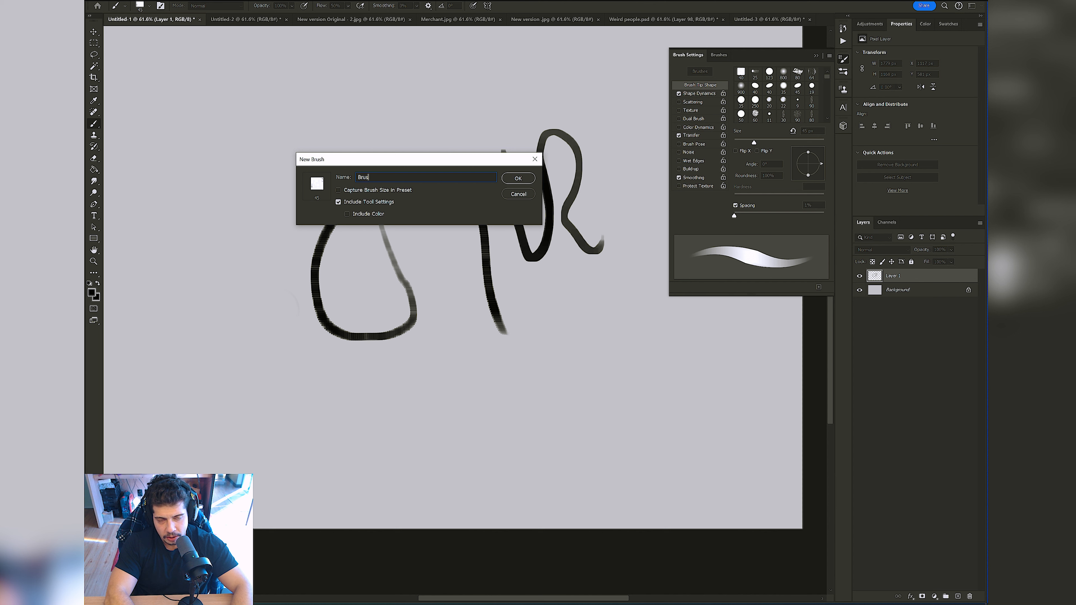
type("h de pintura")
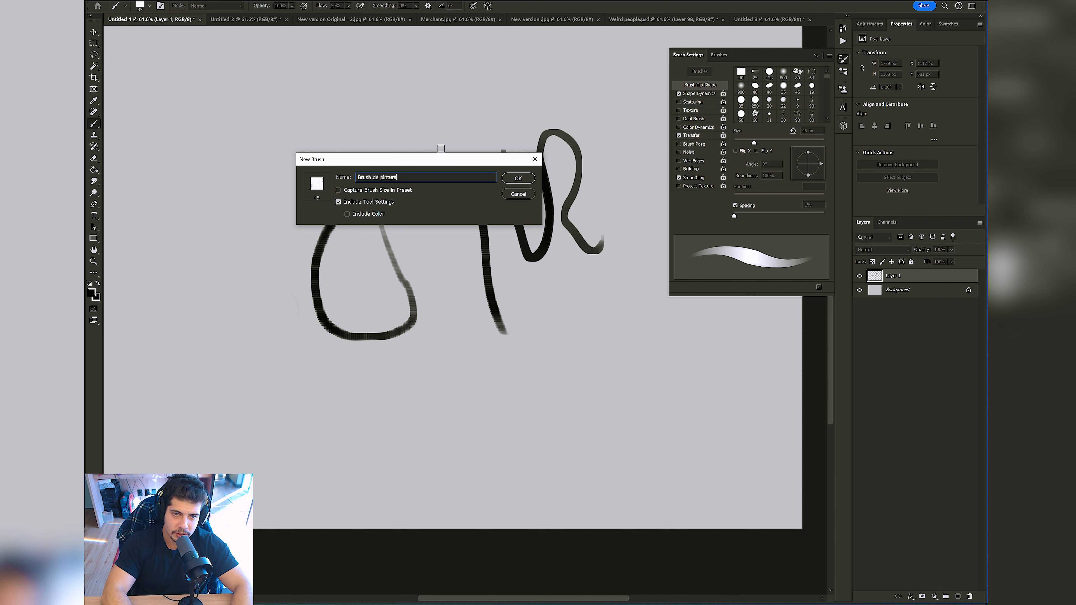
key("Return")
Step: Paint one short stroke with the saved brush and undo it along with the earlier spacing test strokes on Layer 1
mouse_move(402, 149)
left_mouse_down()
mouse_move(380, 198)
mouse_move(414, 171)
left_mouse_up()
key("ctrl+z")
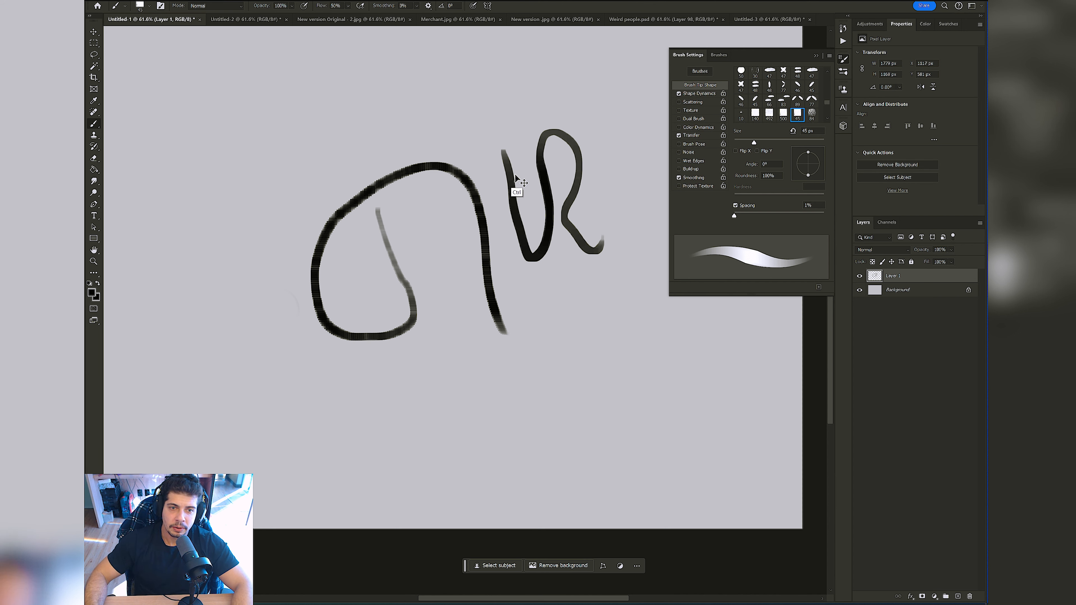
key("ctrl+z")
key("ctrl+z")
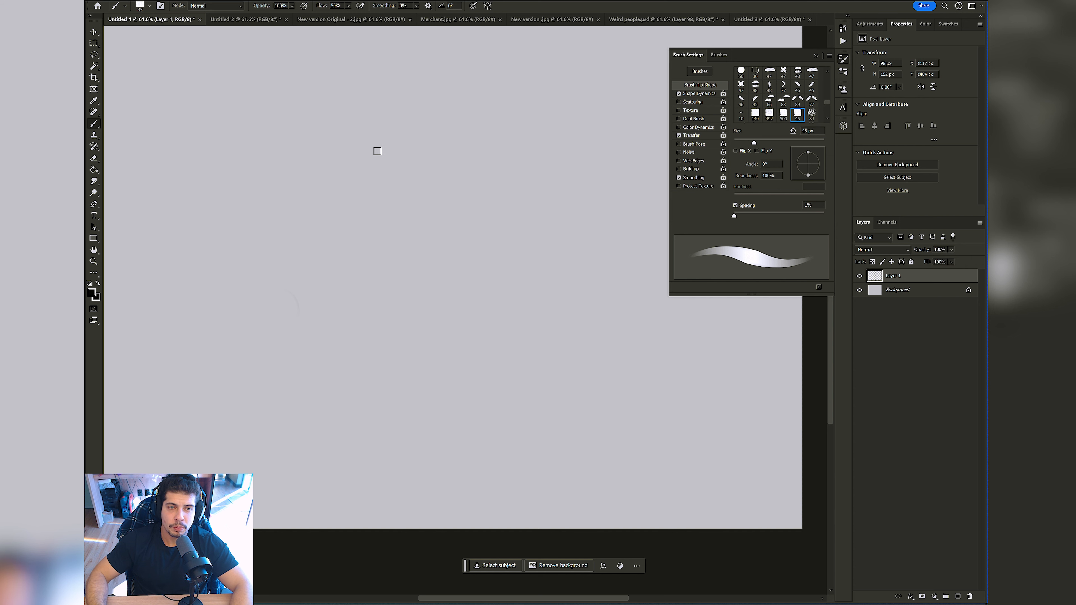
Step: Switch to the 500 × 500 px Untitled-3 document and make a rectangular selection around its inner black square
left_click(767, 21)
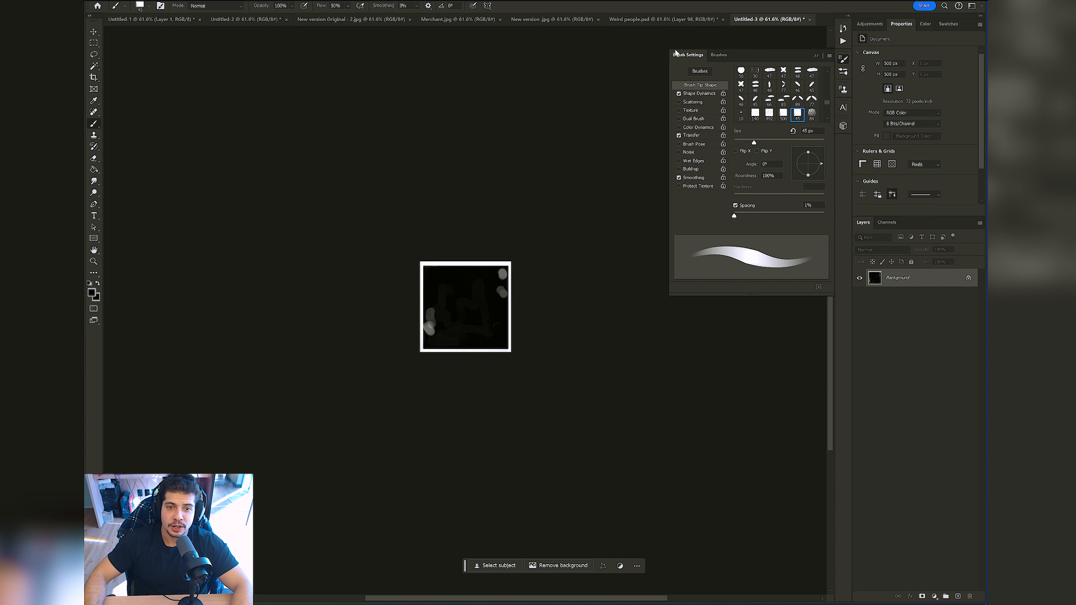
key("z")
left_click_drag(466, 291, 468, 211)
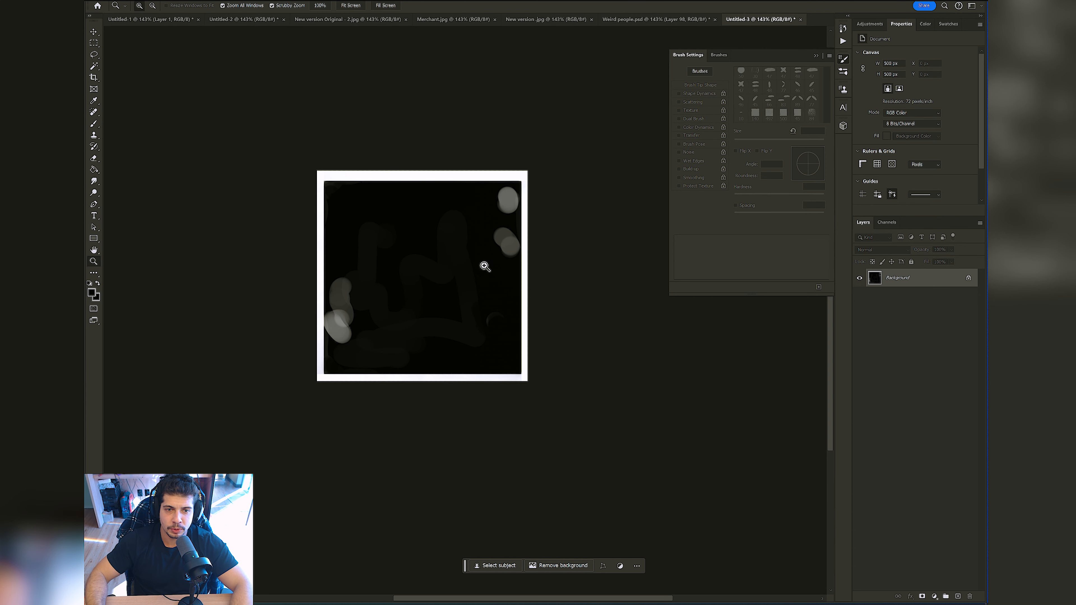
key("b")
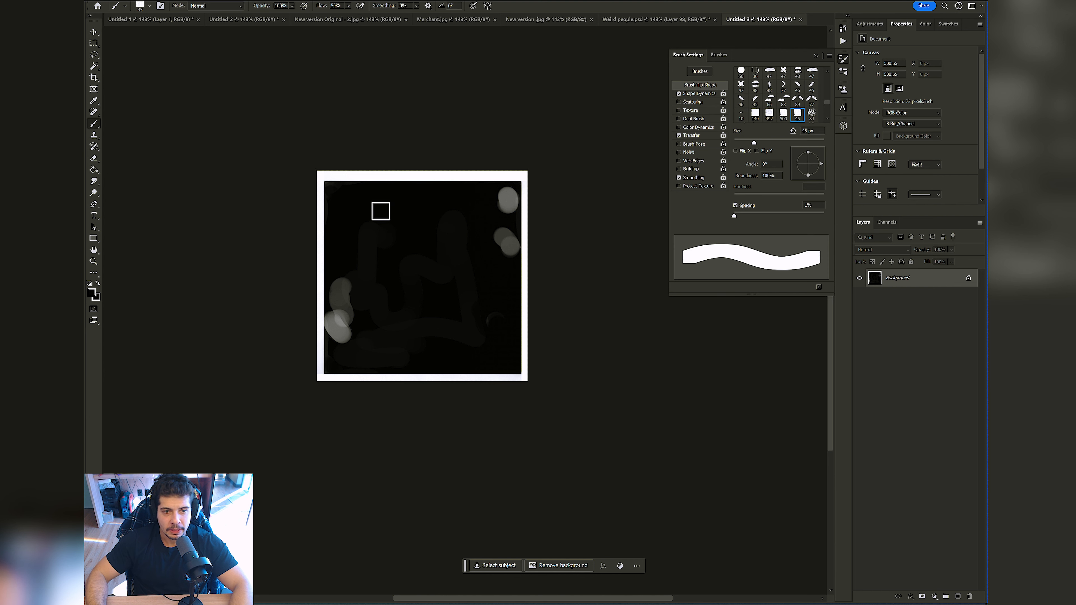
scroll(356, 270, "up", 1)
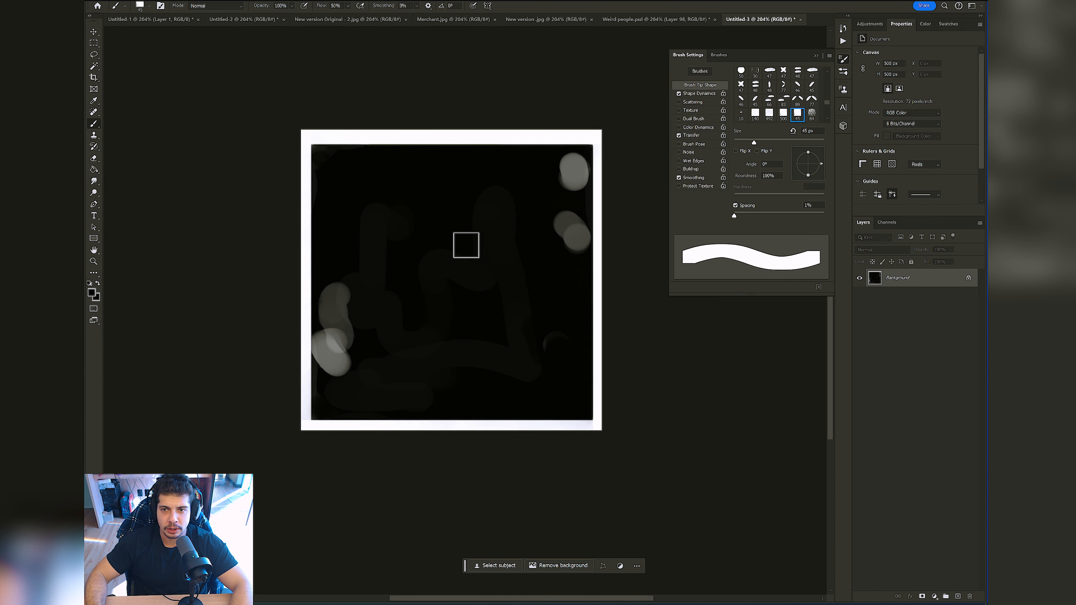
key("m")
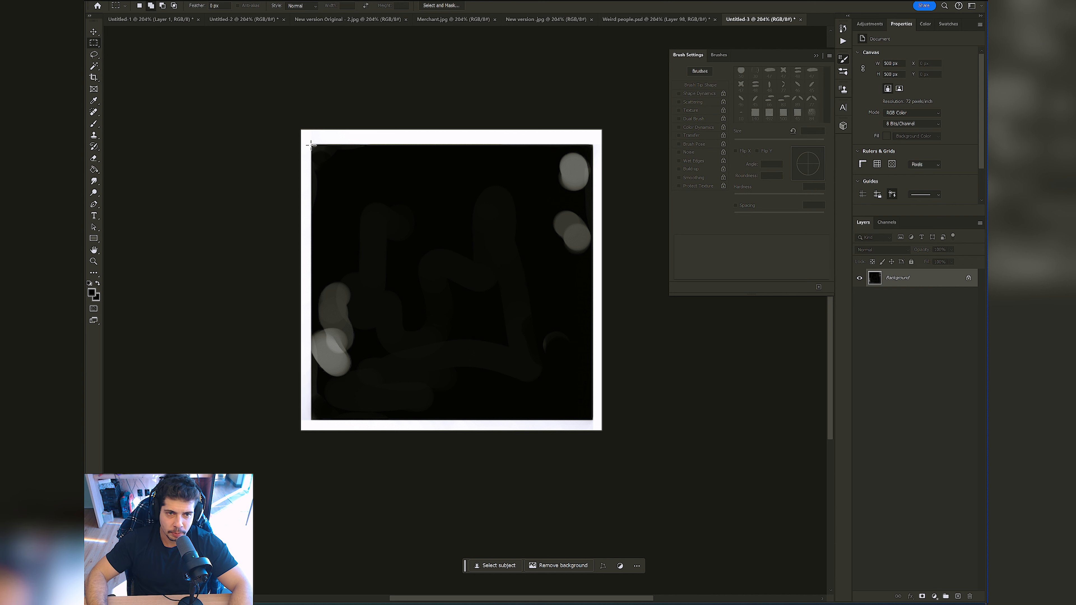
mouse_move(312, 144)
left_mouse_down()
mouse_move(479, 343)
mouse_move(613, 427)
left_mouse_up()
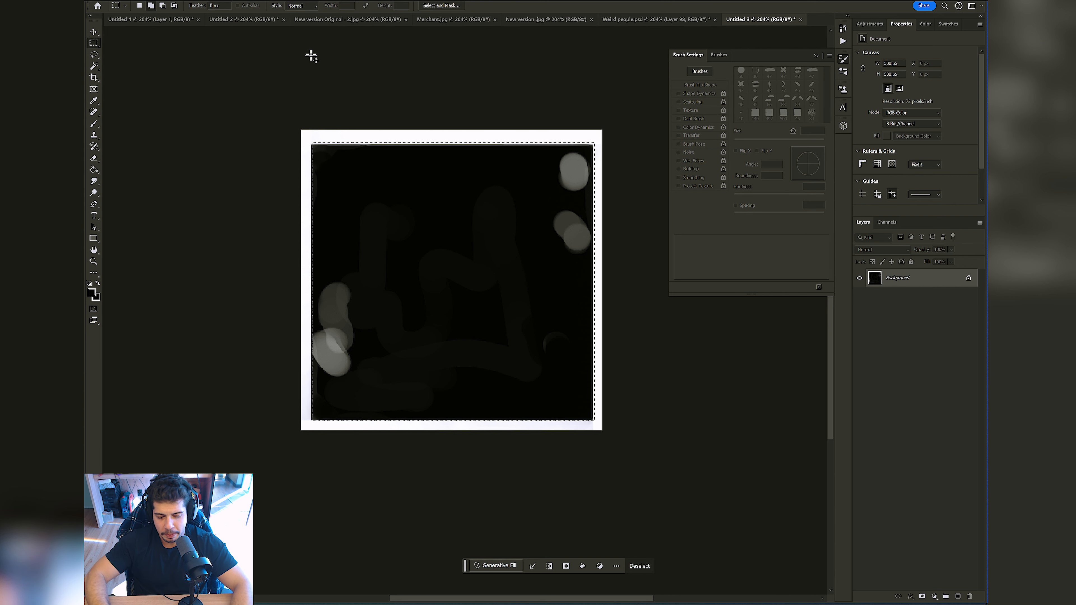
Step: Fill the selected square with the orange tree pattern from the Trees group at 100% opacity and desaturate it
key("shift+F5")
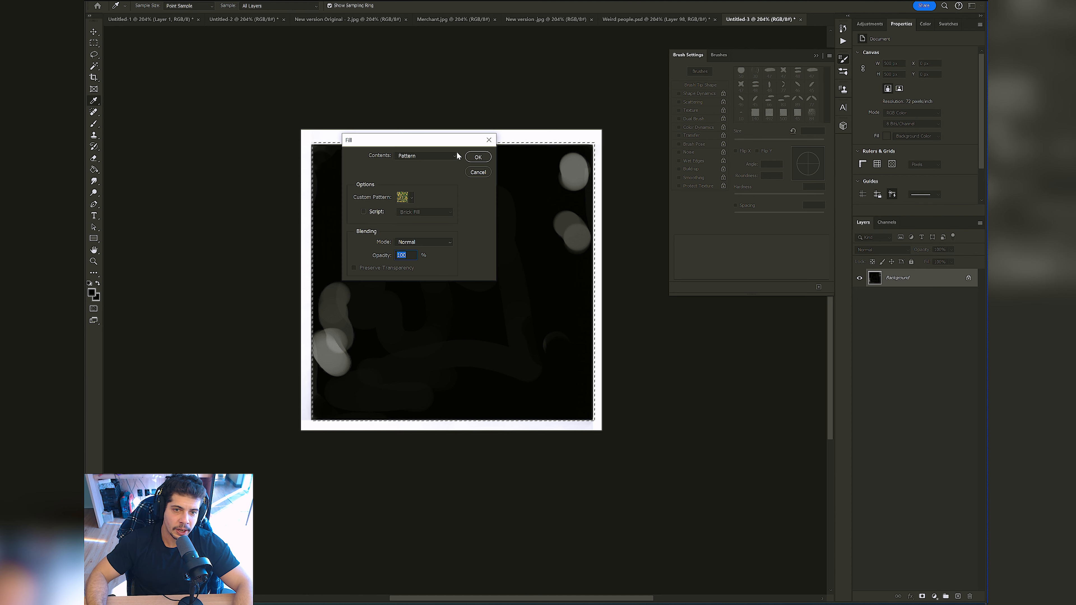
left_click(456, 157)
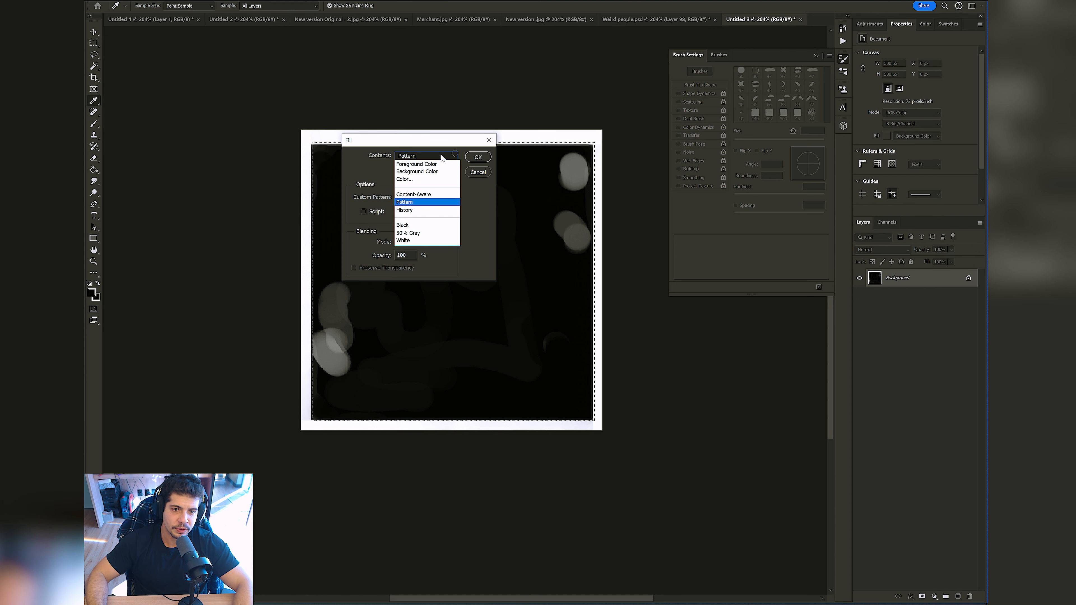
left_click(423, 205)
left_click(412, 196)
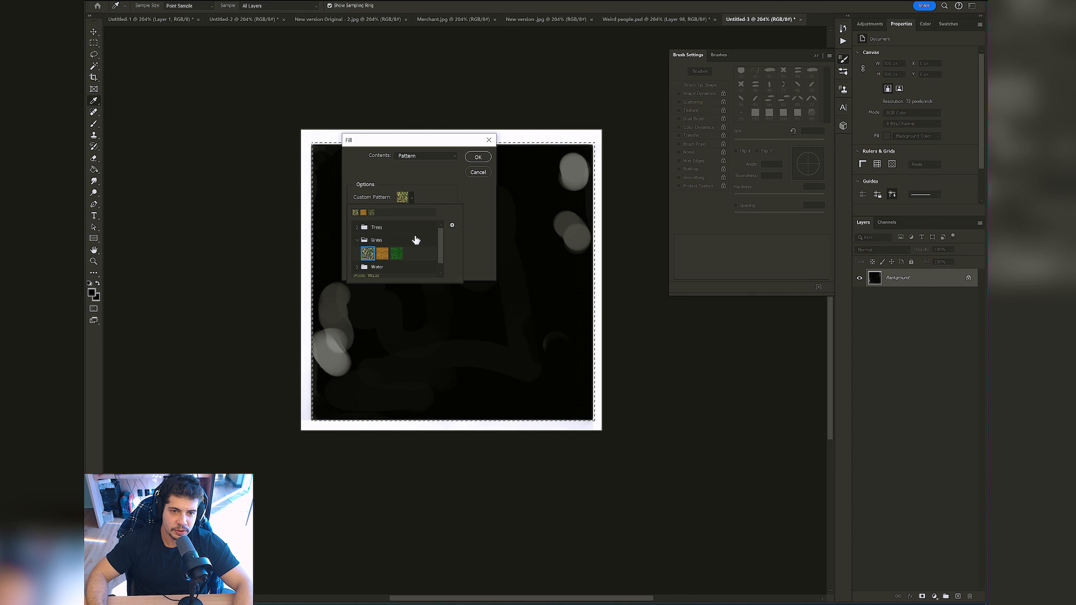
mouse_move(441, 236)
left_mouse_down()
mouse_move(440, 253)
mouse_move(444, 238)
left_mouse_up()
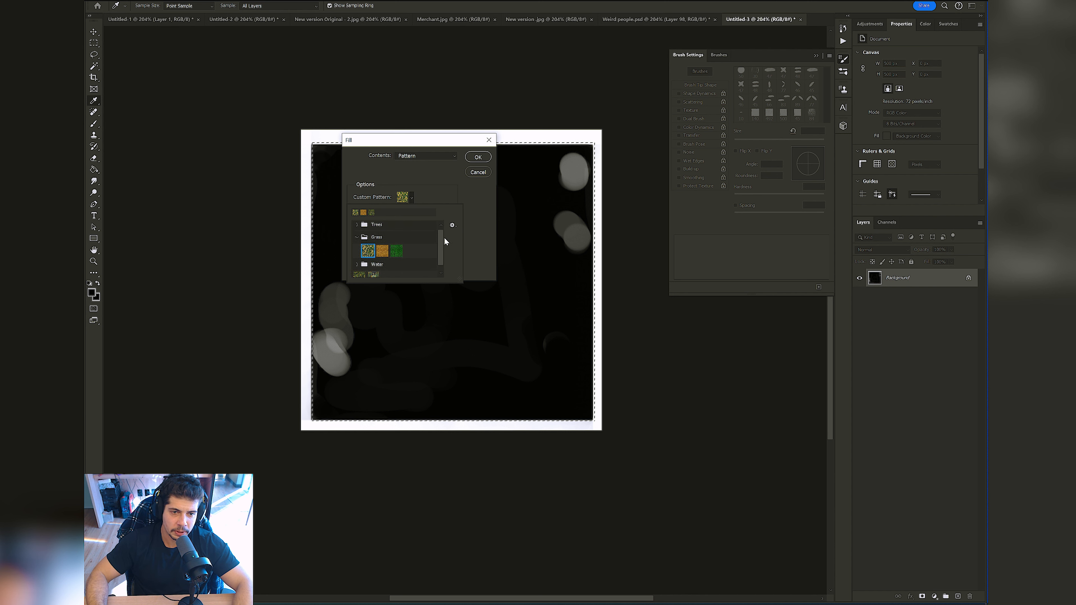
scroll(444, 238, "up", 3)
left_click(357, 228)
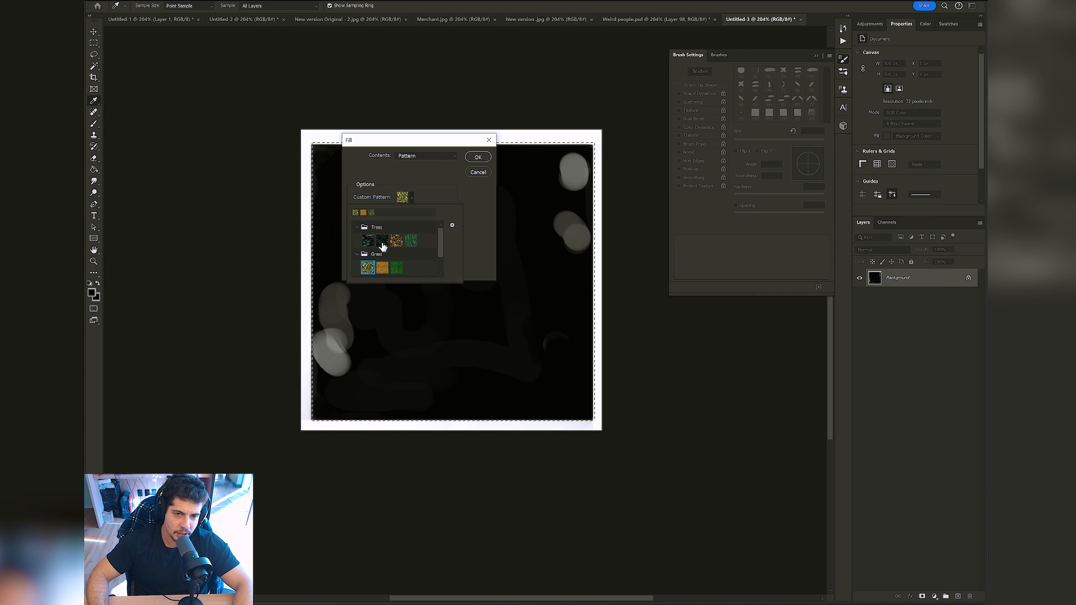
left_click(397, 242)
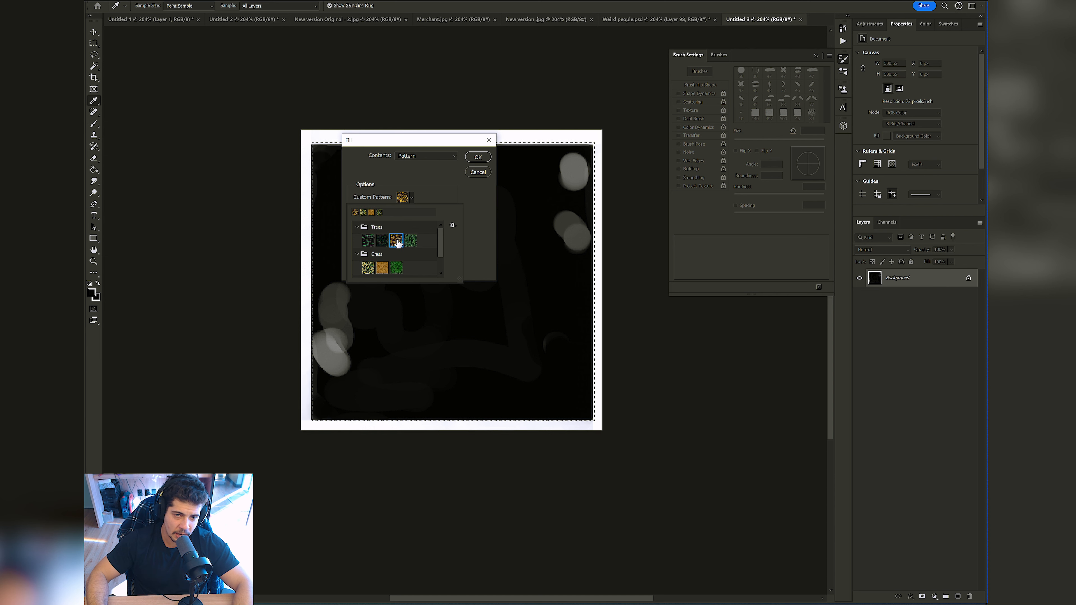
double_click(403, 244)
key("Return")
key("m")
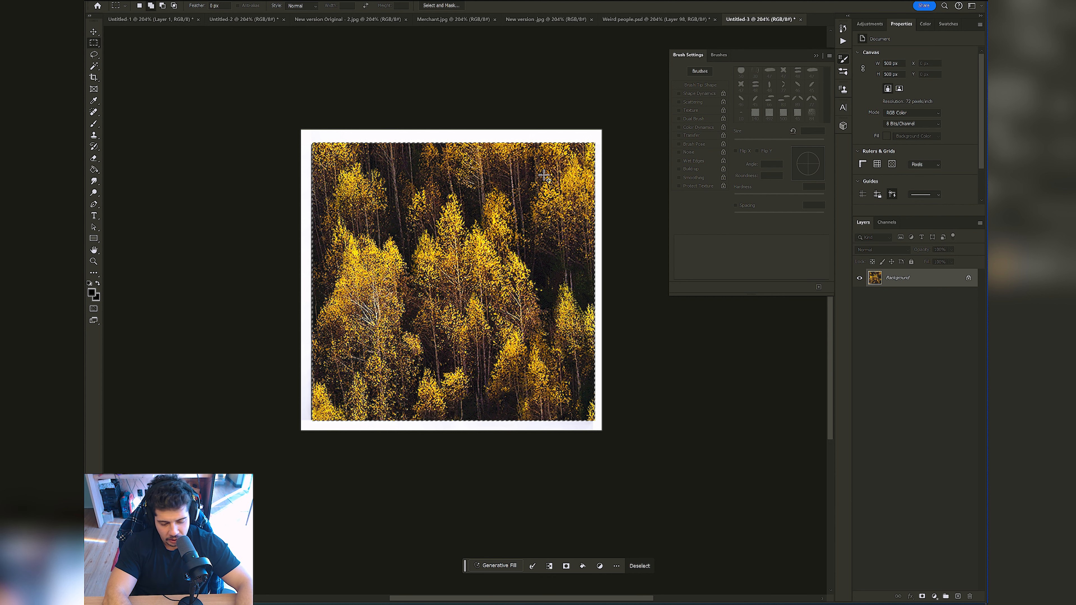
key("ctrl+shift+u")
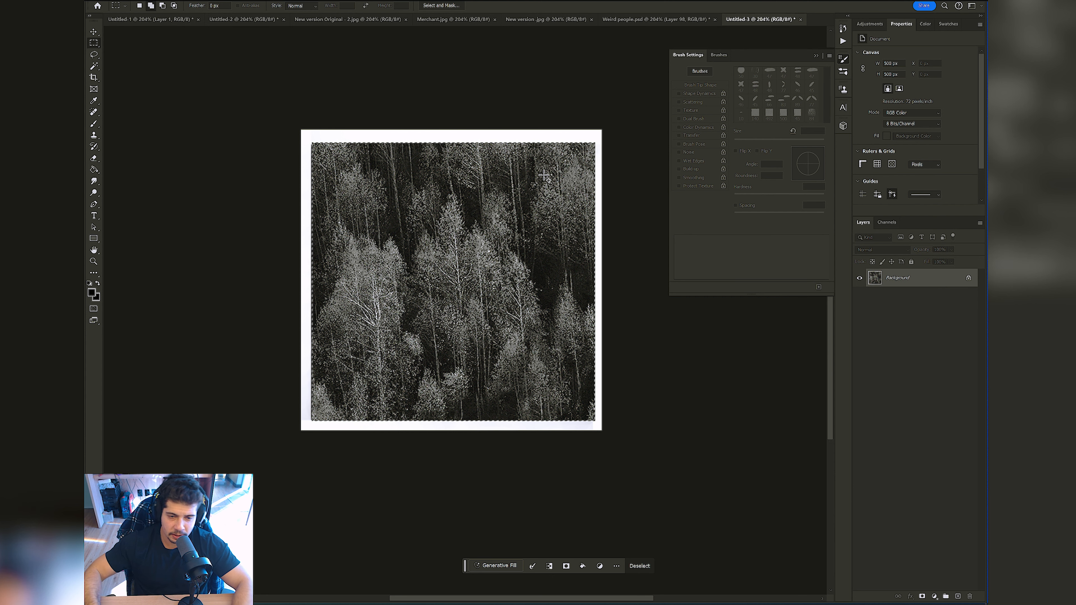
Step: Paint diagonal dark and gray strokes over the desaturated tree texture with the 45 px square brush
key("b")
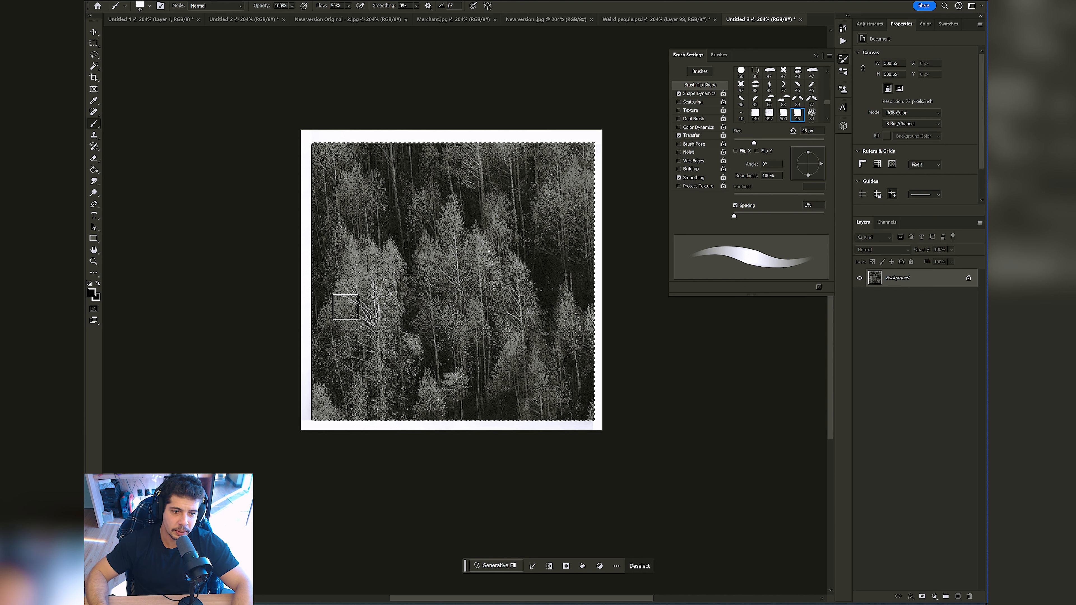
mouse_move(332, 297)
left_mouse_down()
mouse_move(353, 173)
mouse_move(442, 247)
mouse_move(512, 183)
mouse_move(561, 200)
left_mouse_up()
left_click(490, 226, "alt")
mouse_move(514, 316)
left_mouse_down()
mouse_move(490, 187)
mouse_move(464, 325)
mouse_move(475, 397)
left_mouse_up()
mouse_move(547, 296)
left_mouse_down()
mouse_move(576, 384)
mouse_move(562, 394)
left_mouse_up()
left_click_drag(394, 292, 393, 255)
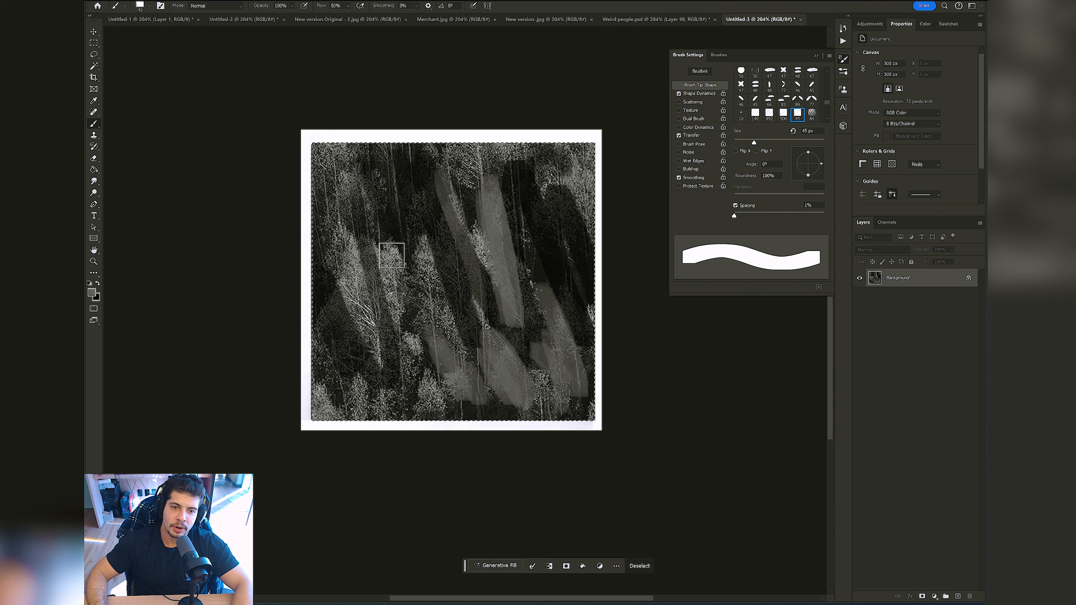
Step: Paint blocky white notches into the left, upper and lower edges of the textured square
left_click(308, 249, "alt")
left_click_drag(320, 234, 327, 261)
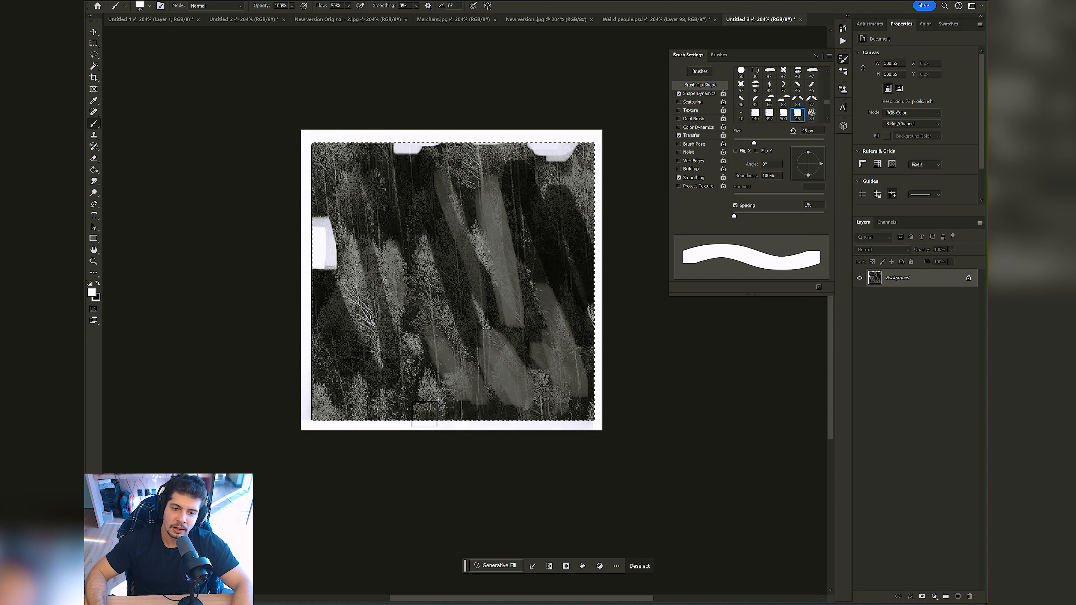
key("c")
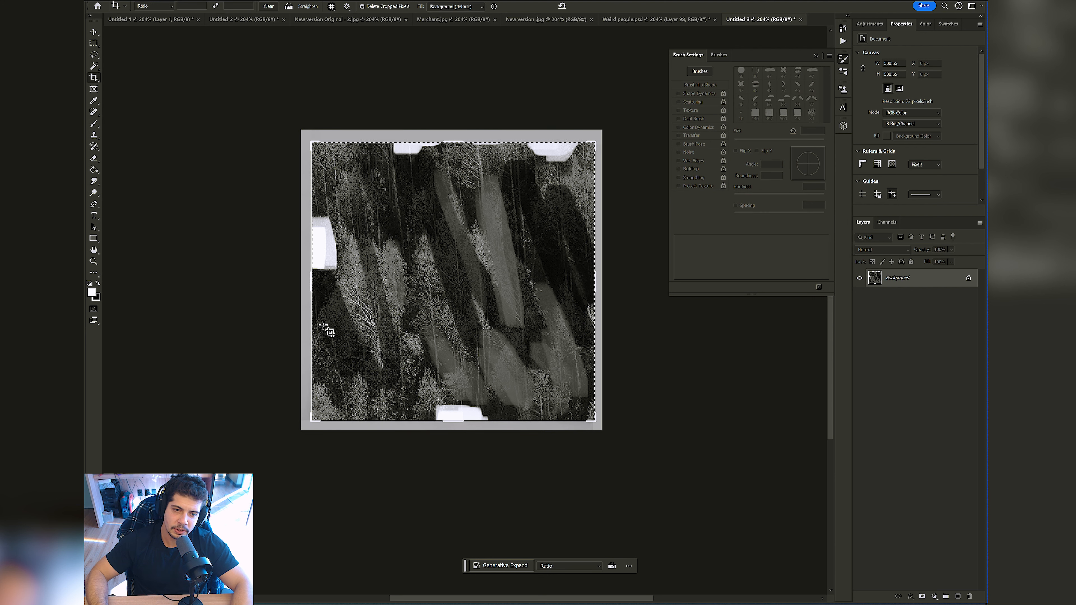
Step: Reduce the brush to 20 px and paint tapered white strokes inward from the left, right and upper edges of the square
key("b")
key("bracketleft")
key("bracketleft")
key("bracketleft")
key("bracketleft")
left_click_drag(321, 295, 310, 277)
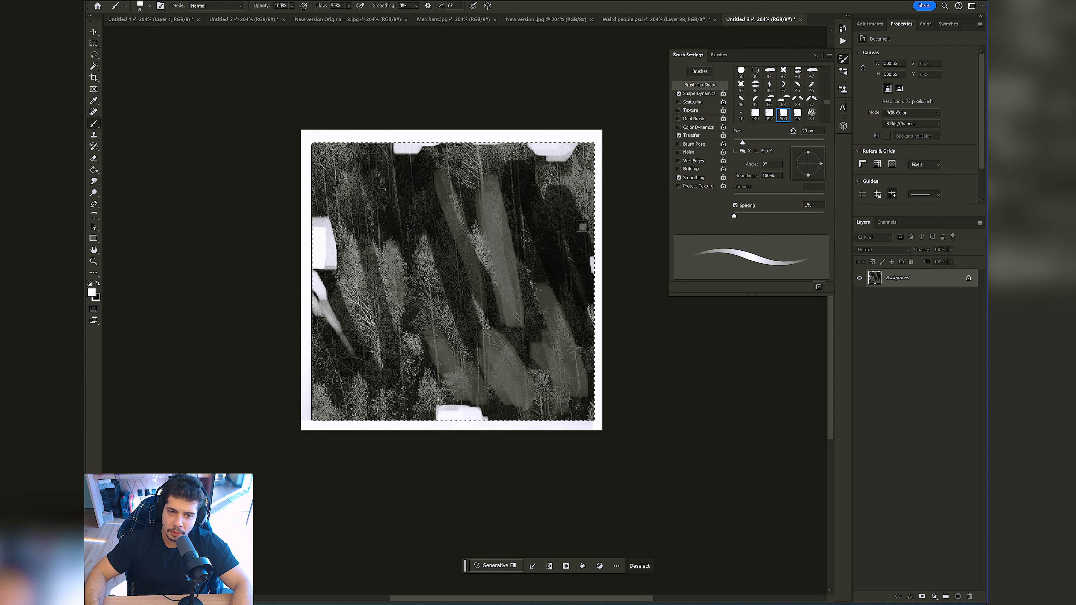
left_click_drag(574, 210, 594, 250)
left_click_drag(471, 133, 503, 191)
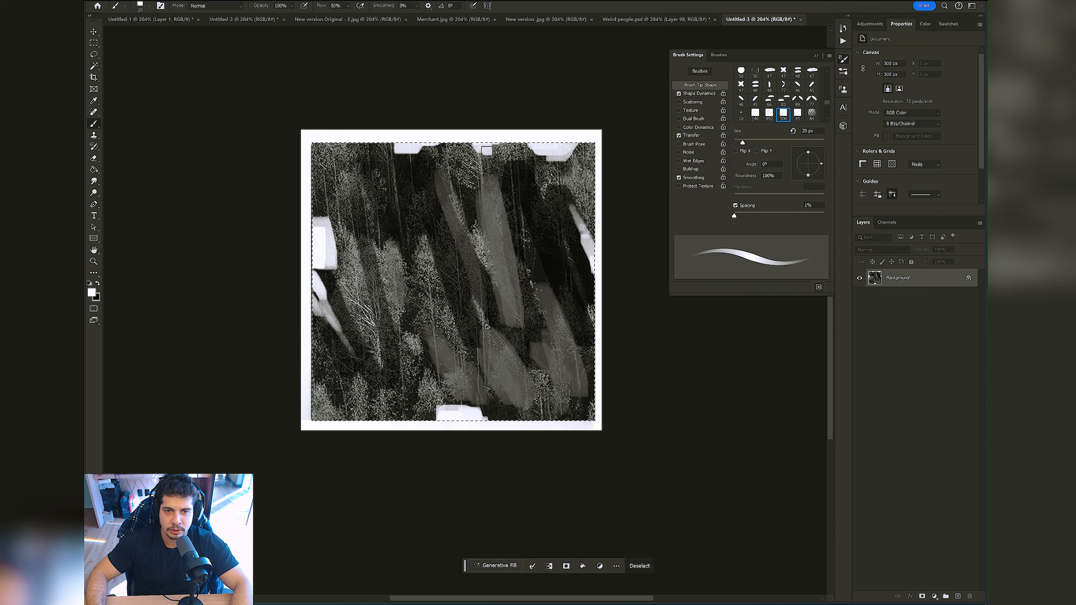
Step: Paint short white and dark strokes just below the middle of the textured square, keeping the brush at 20 px
mouse_move(470, 337)
left_mouse_down()
mouse_move(470, 303)
mouse_move(489, 339)
mouse_move(458, 335)
mouse_move(520, 386)
left_mouse_up()
key("bracketright")
key("bracketright")
key("bracketright")
key("bracketleft")
key("bracketleft")
key("bracketleft")
left_click(501, 316, "alt")
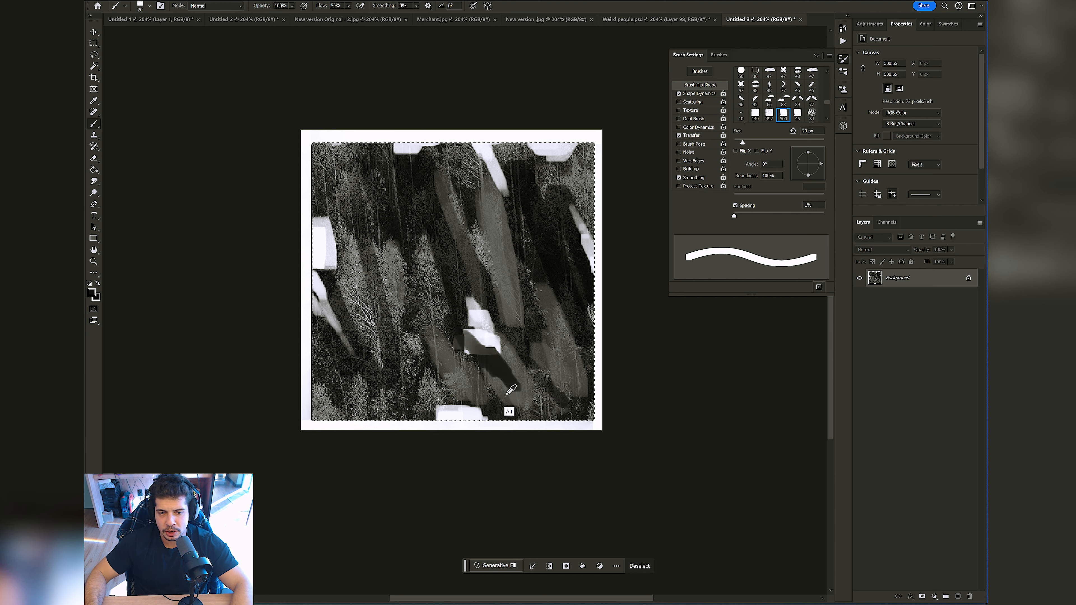
Step: Paint small white notches along the square's lower edge and touch up the left-edge stroke with a sampled light gray
left_click(483, 415, "alt")
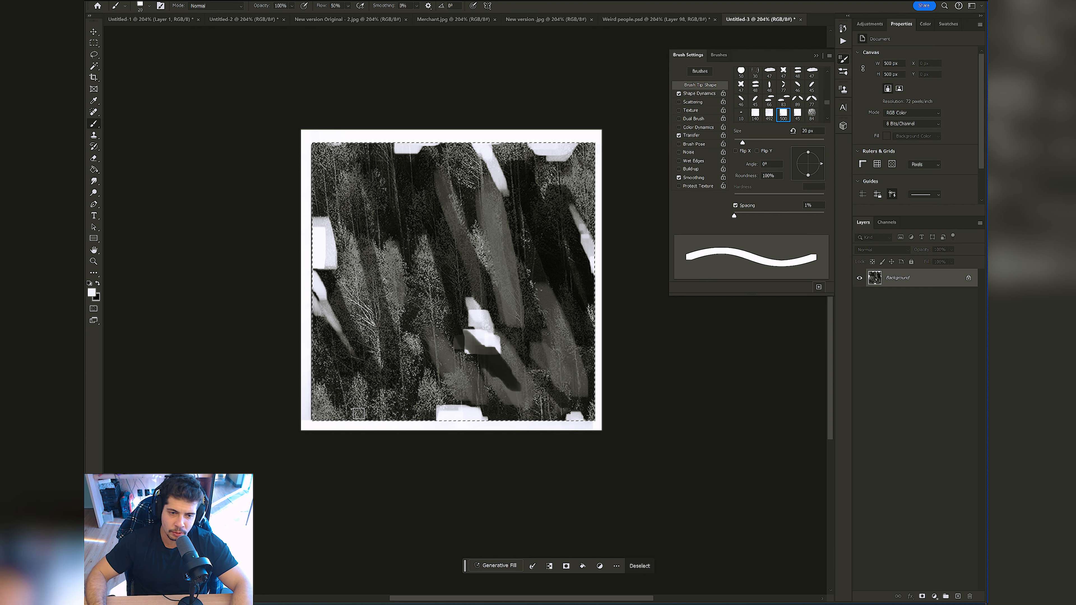
left_click(320, 301, "alt")
left_click_drag(322, 294, 333, 320)
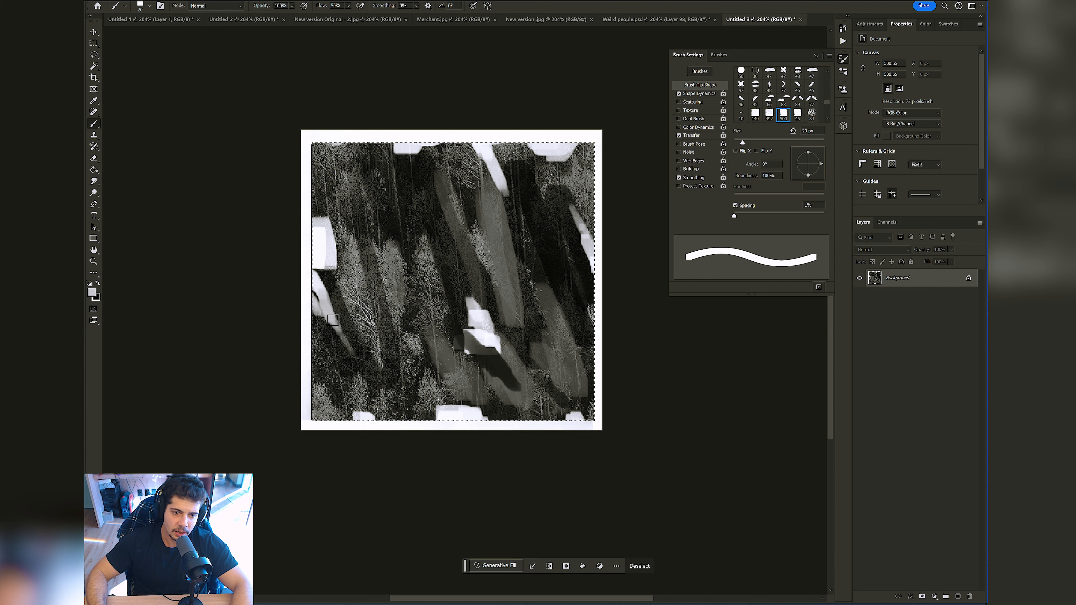
Step: Touch up the left-edge stroke and extend the white notch above it upward using sampled colors
left_click(314, 274, "alt")
left_click_drag(321, 262, 322, 271)
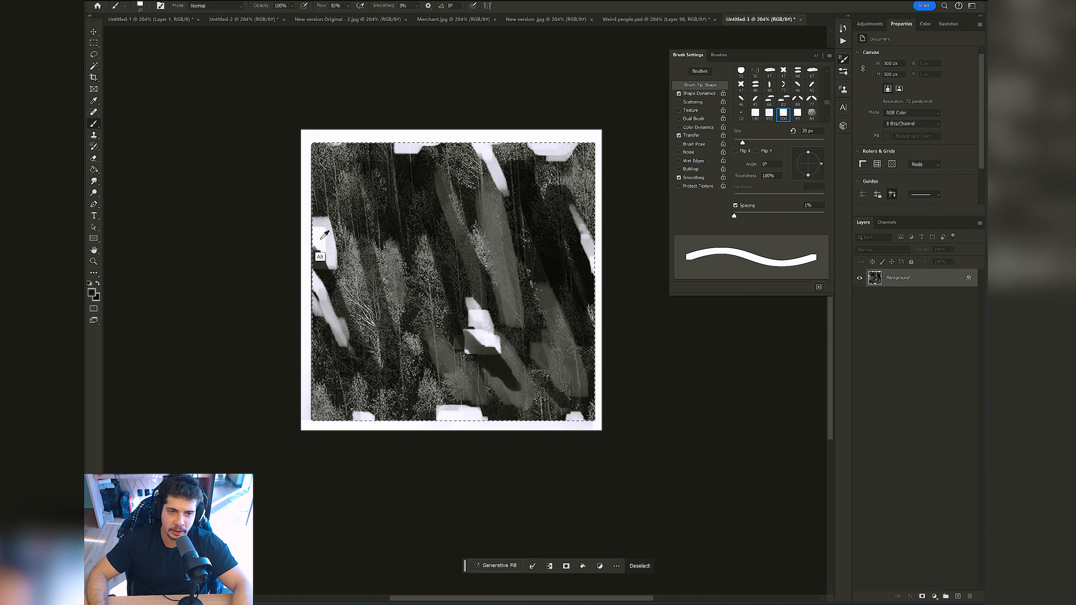
left_click_drag(324, 223, 320, 204)
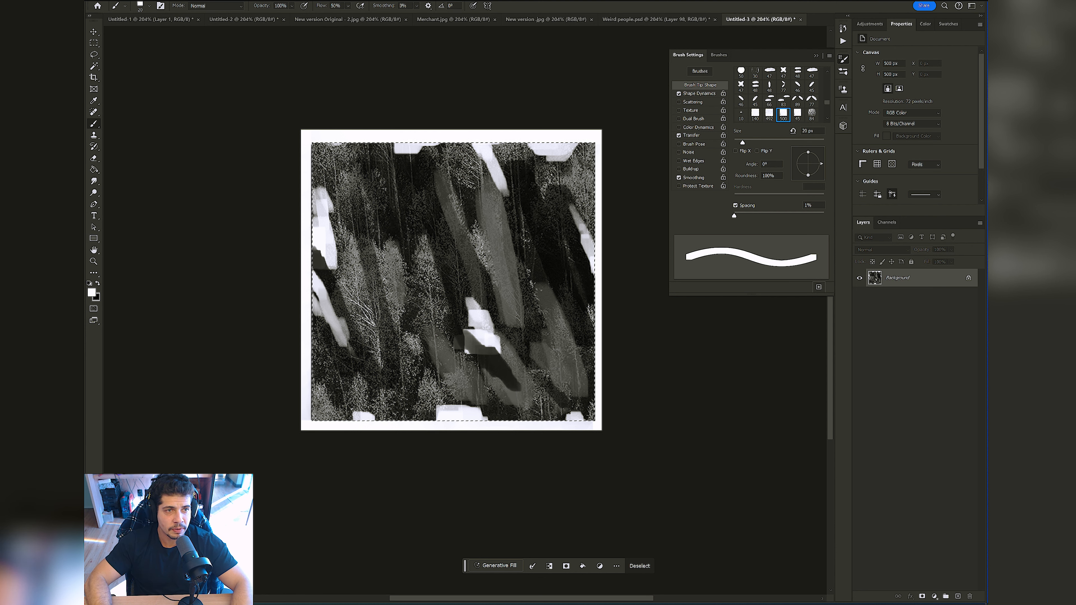
Step: Define a brush preset from the selected textured square and name it Sketch
left_click(117, 0)
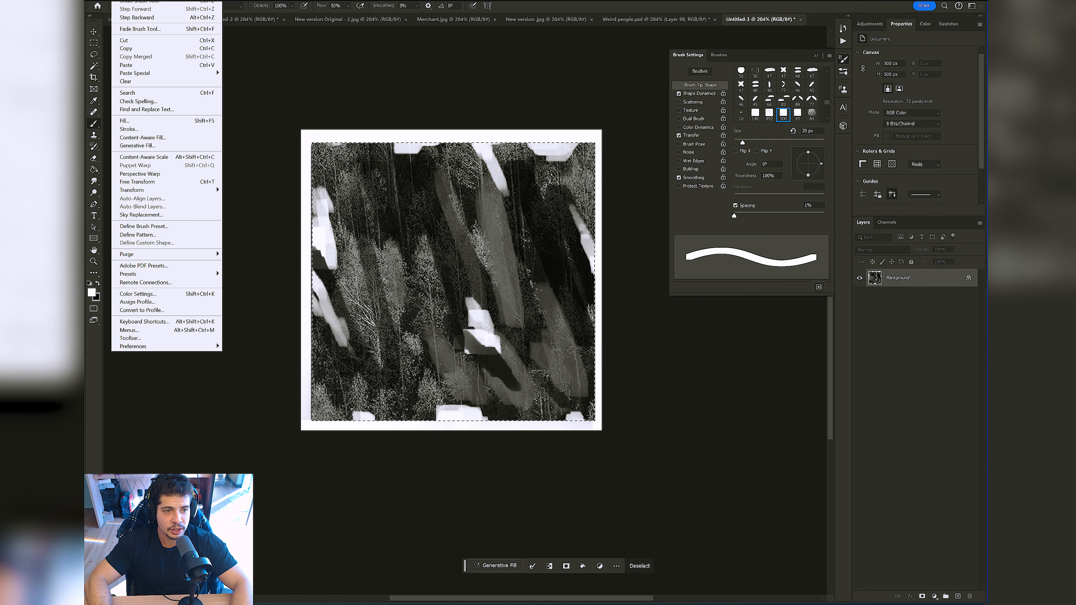
left_click(164, 230)
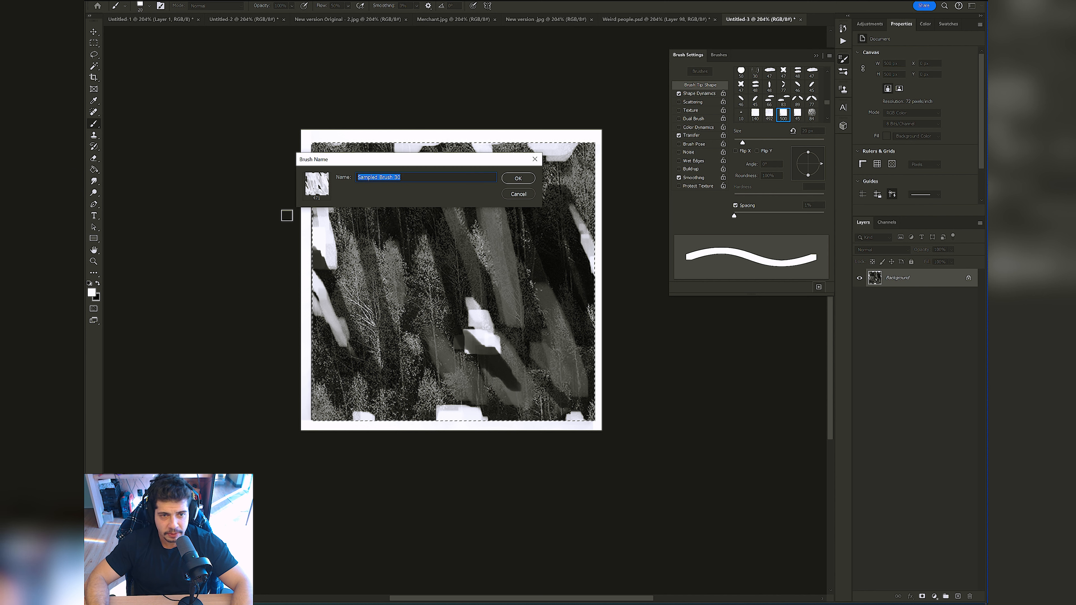
type("Sketr")
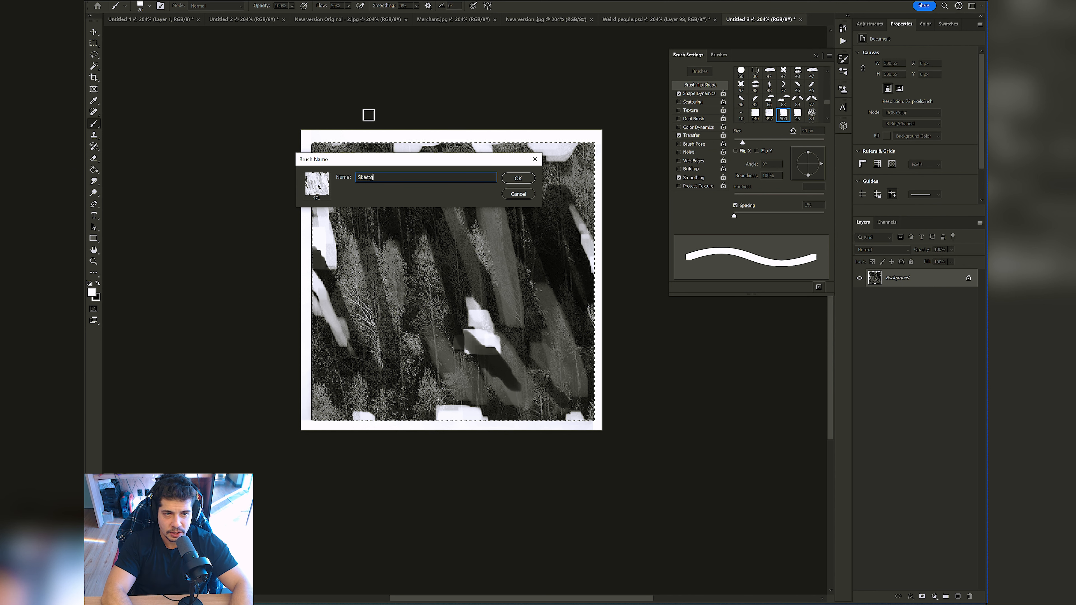
key("BackSpace")
type("h")
key("Return")
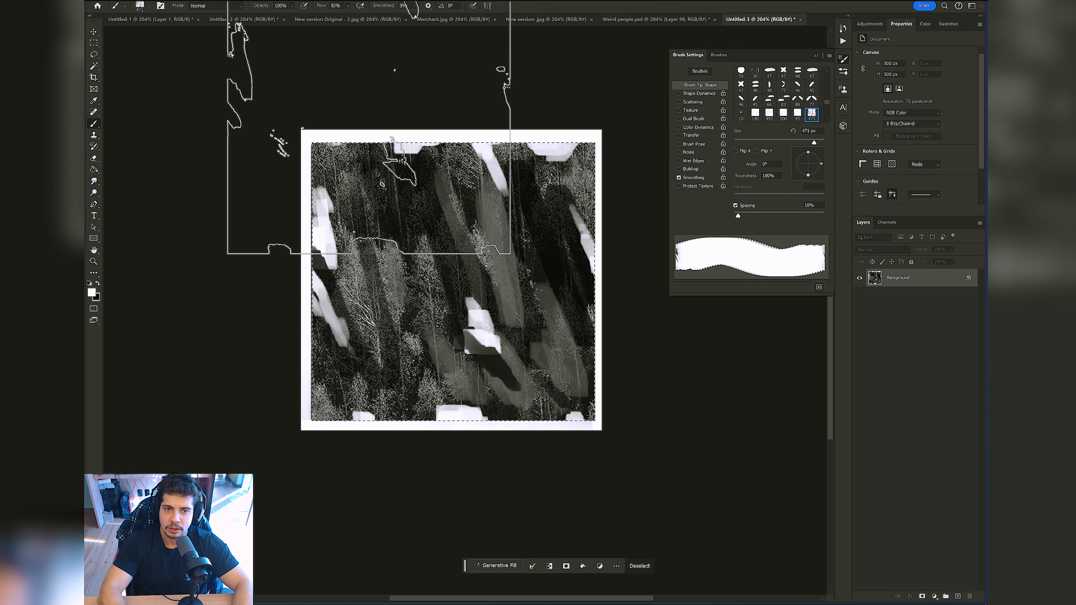
Step: Switch to the Untitled-1 document, reduce the new brush to 60 px and try a curved white stroke, undoing it
left_click(166, 20)
key("z")
mouse_move(436, 245)
left_mouse_down()
mouse_move(389, 244)
mouse_move(405, 245)
left_mouse_up()
key("b")
key("bracketleft")
key("bracketleft")
key("bracketleft")
key("bracketleft")
key("bracketleft")
key("bracketleft")
key("bracketleft")
key("bracketleft")
key("bracketleft")
key("bracketleft")
key("bracketleft")
key("bracketleft")
mouse_move(297, 186)
left_mouse_down()
mouse_move(355, 223)
mouse_move(310, 287)
left_mouse_up()
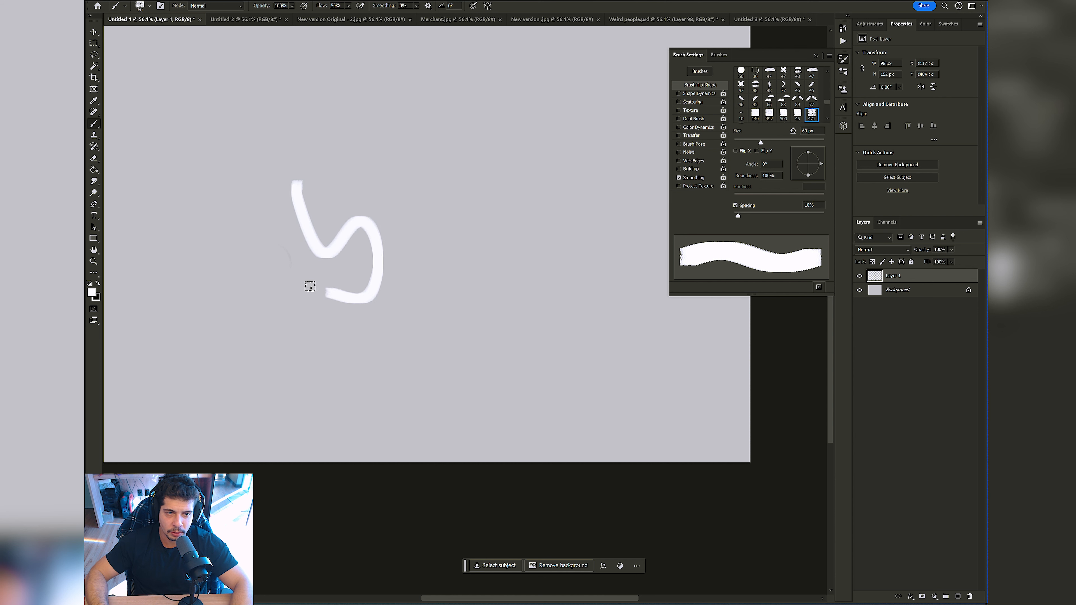
key("ctrl+z")
Step: Swap the foreground color to black and try a test stroke with the new brush, undoing it
left_click(98, 285)
mouse_move(283, 194)
left_mouse_down()
mouse_move(341, 285)
mouse_move(242, 277)
mouse_move(360, 335)
left_mouse_up()
key("ctrl+z")
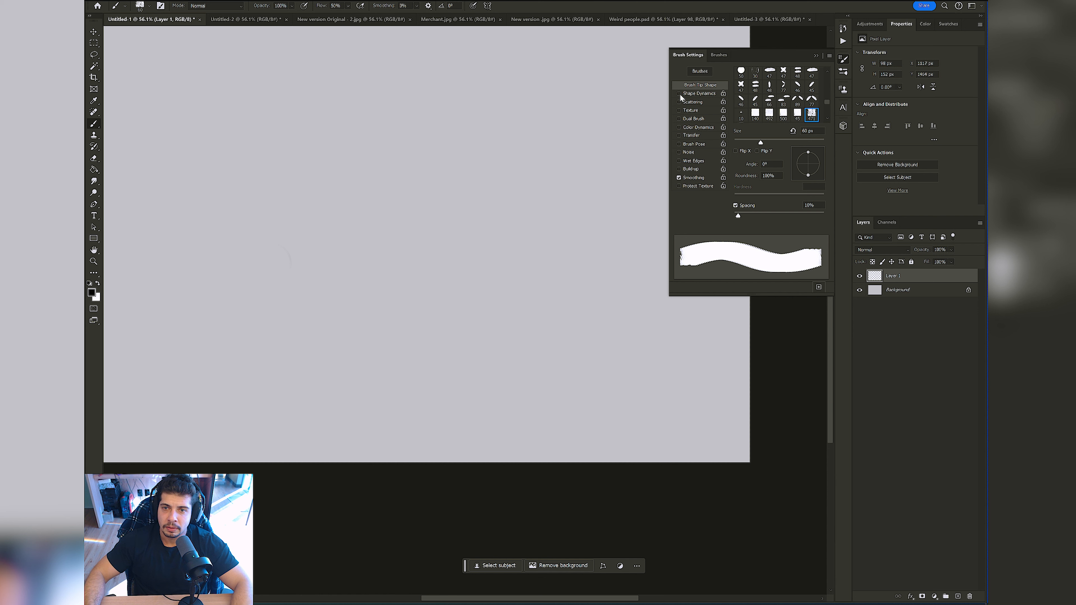
Step: Enable Shape Dynamics with size controlled by Pen Pressure, then test a black stroke and undo it
left_click(704, 94)
left_click(781, 89)
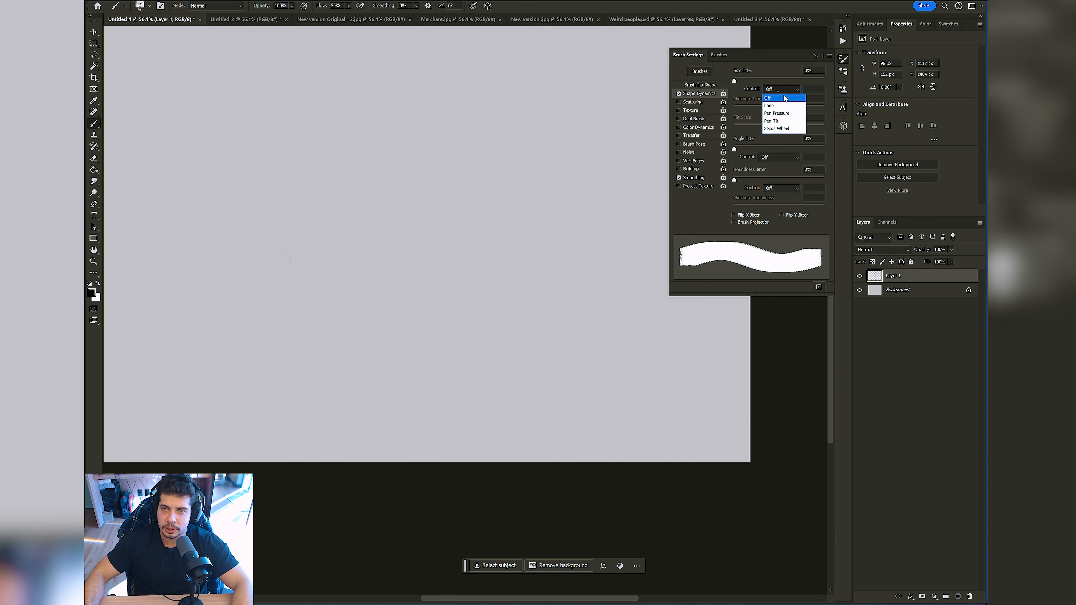
left_click(776, 104)
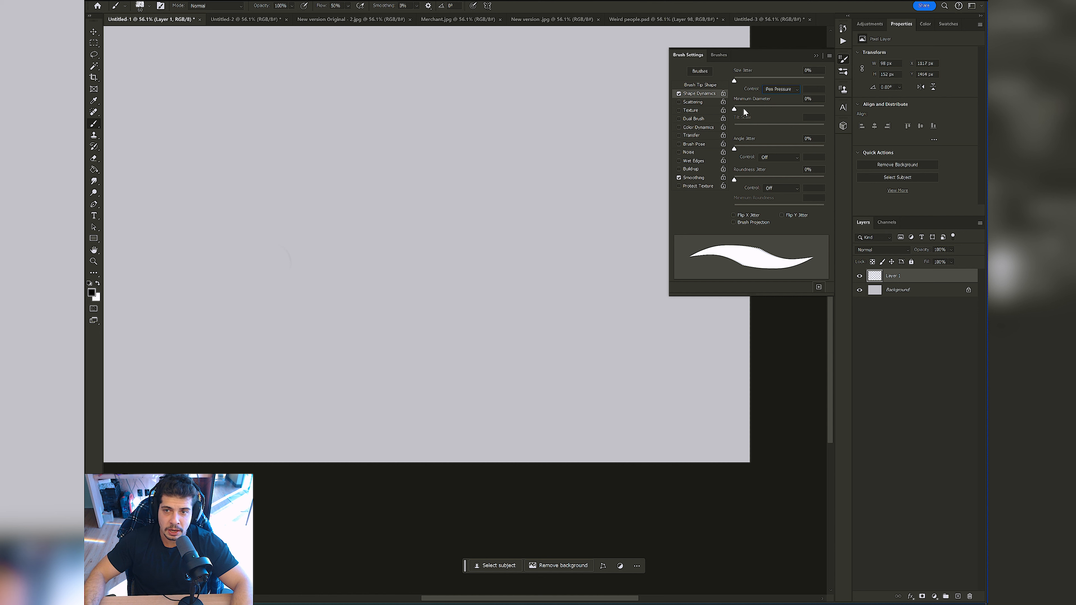
mouse_move(325, 224)
left_mouse_down()
mouse_move(334, 302)
mouse_move(446, 290)
mouse_move(304, 298)
mouse_move(419, 280)
mouse_move(361, 201)
mouse_move(411, 213)
mouse_move(384, 286)
mouse_move(347, 287)
mouse_move(442, 360)
left_mouse_up()
key("ctrl+z")
Step: Reduce the brush size by several increments and try another pressure-tapered stroke, undoing it
key("ctrl+z")
key("bracketleft")
key("bracketleft")
key("bracketleft")
key("bracketleft")
key("bracketleft")
key("bracketleft")
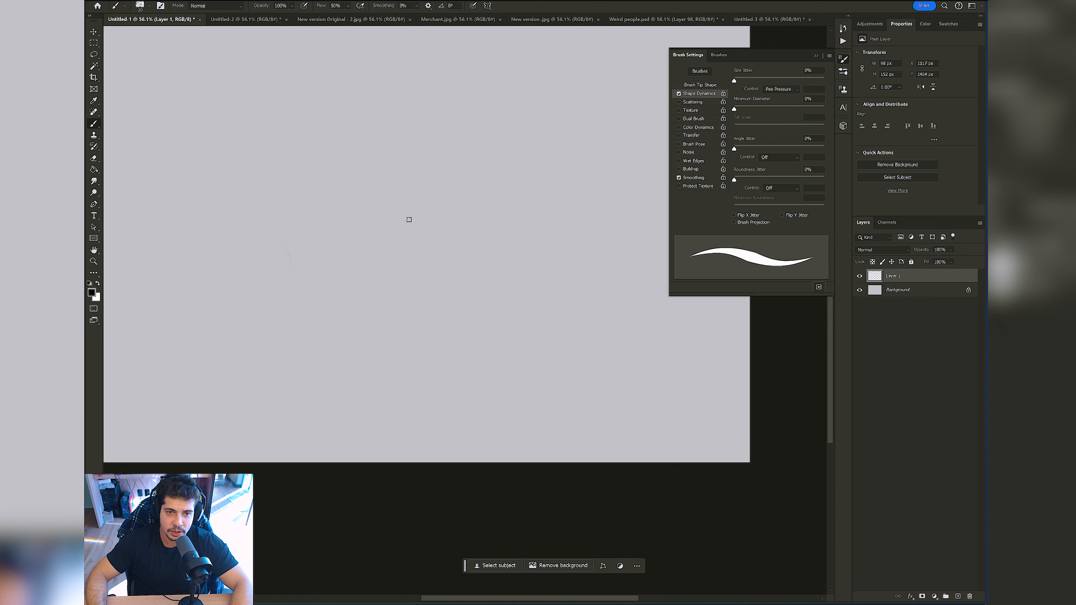
mouse_move(344, 250)
left_mouse_down()
mouse_move(376, 221)
mouse_move(392, 260)
mouse_move(439, 287)
left_mouse_up()
key("ctrl+z")
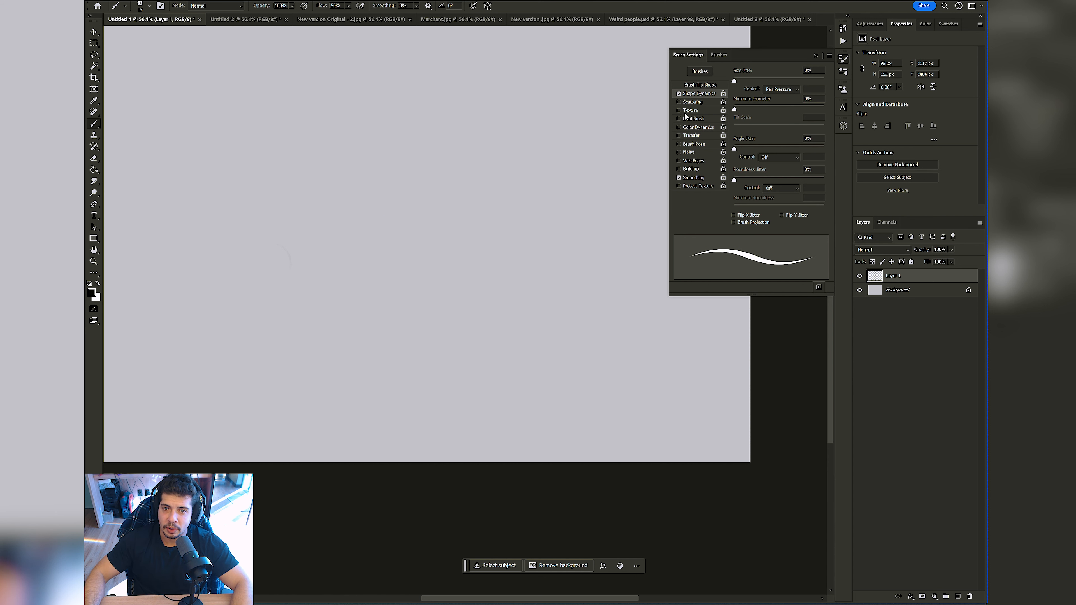
Step: Enable Transfer and set the opacity minimum to 22%, flow jitter to 54% and flow minimum to 26%, keeping flow control on Pen Pressure
left_click(691, 135)
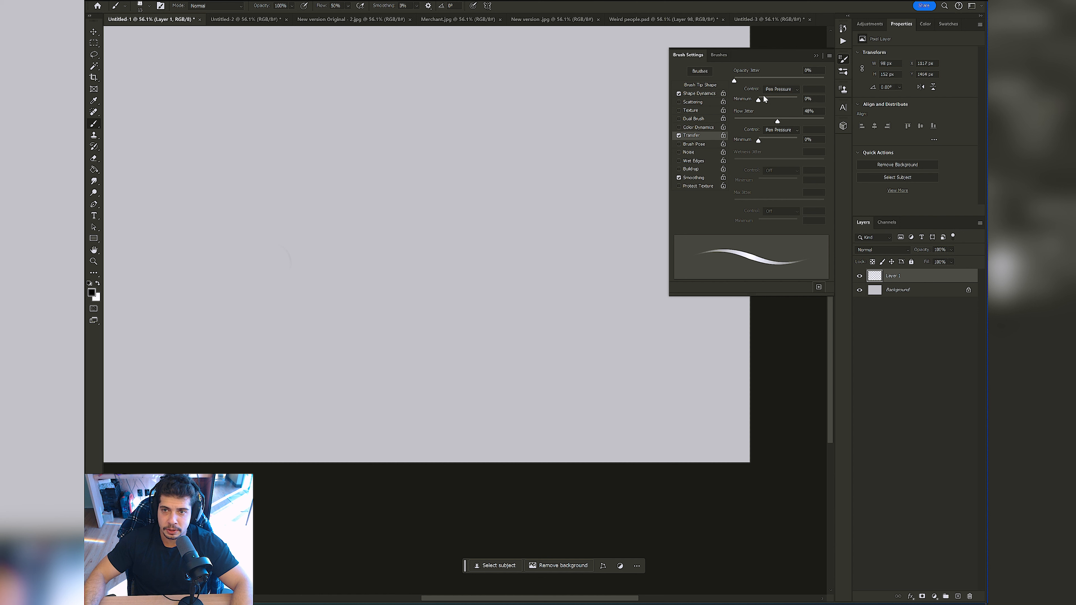
left_click_drag(765, 99, 781, 123)
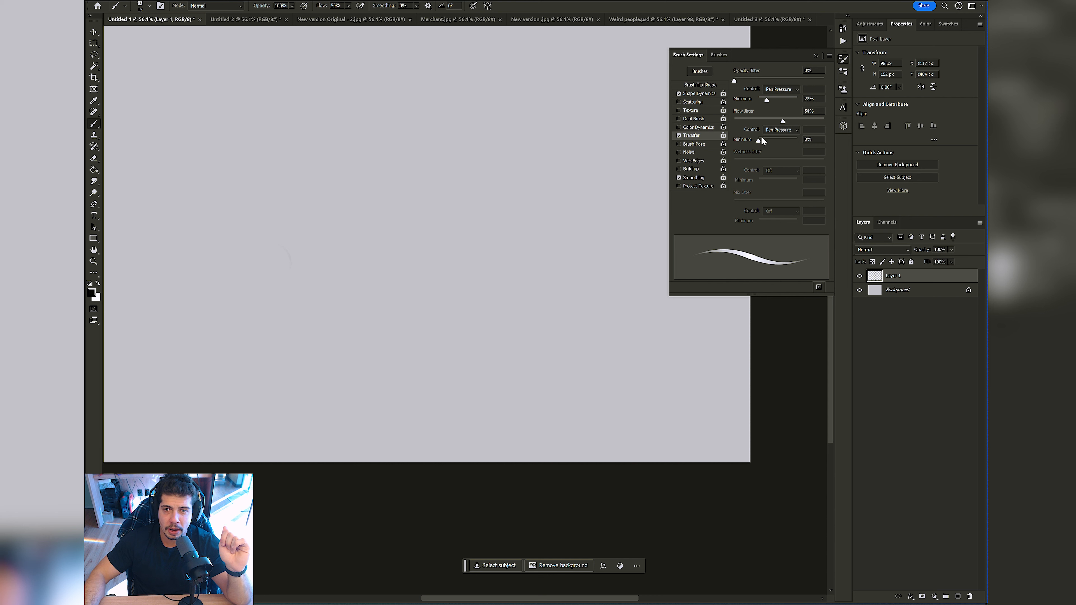
left_click(783, 130)
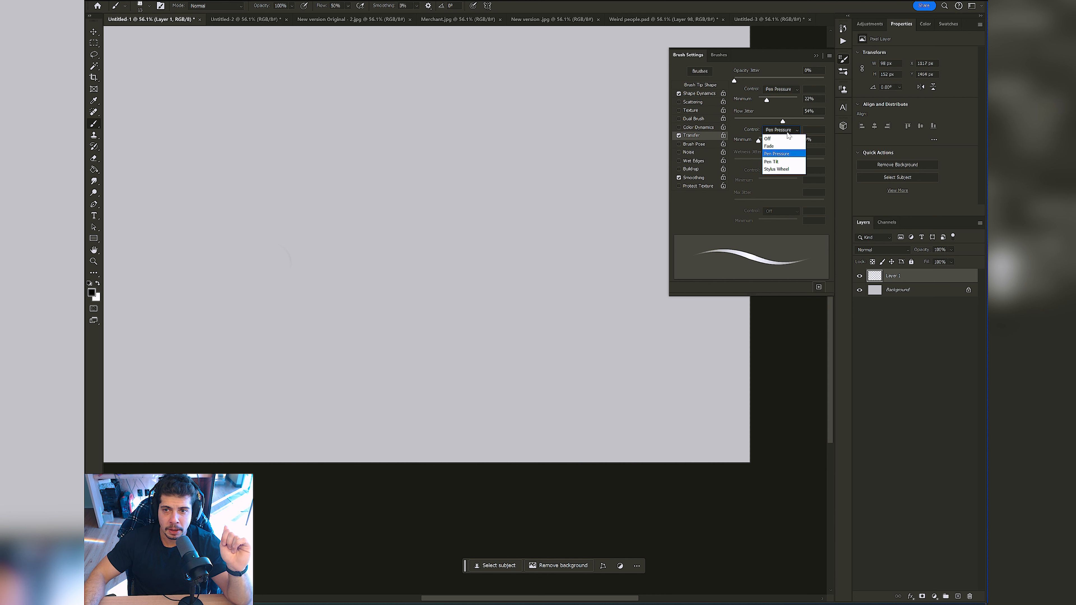
left_click(760, 140)
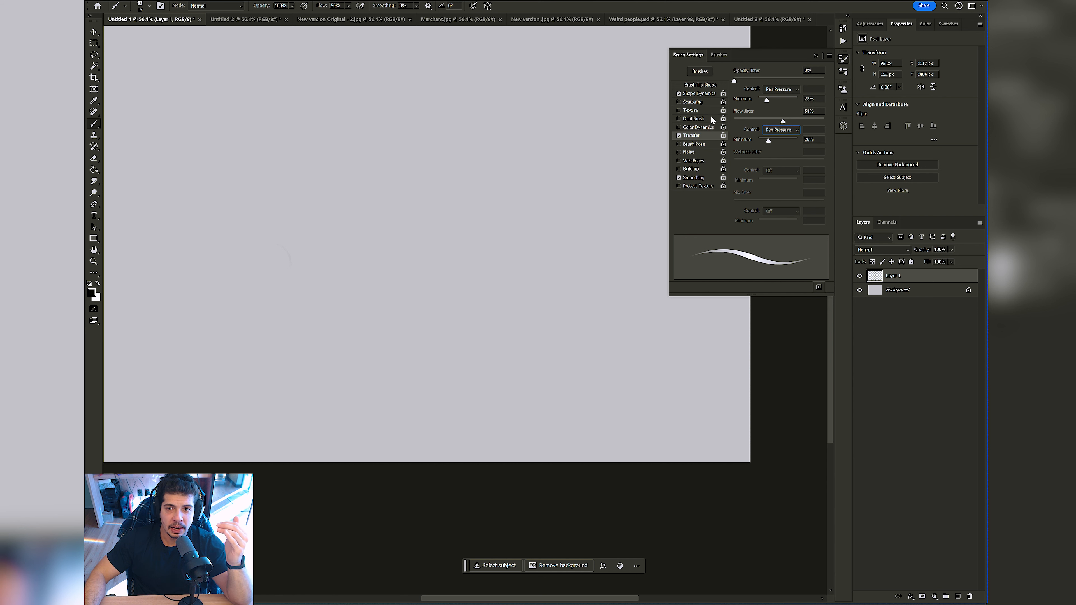
Step: Paint a fan-shaped looping test stroke in black, and try a small scribble beside it with a smaller brush, undoing the scribble
mouse_move(348, 216)
left_mouse_down()
mouse_move(289, 301)
mouse_move(267, 260)
mouse_move(363, 315)
left_mouse_up()
key("ctrl+z")
mouse_move(293, 212)
left_mouse_down()
mouse_move(321, 290)
mouse_move(320, 195)
mouse_move(347, 218)
mouse_move(359, 321)
mouse_move(365, 359)
left_mouse_up()
key("ctrl+space")
mouse_move(317, 259)
left_mouse_down()
mouse_move(351, 267)
mouse_move(337, 263)
left_mouse_up()
key("[")
mouse_move(427, 177)
left_mouse_down()
mouse_move(444, 203)
mouse_move(456, 254)
left_mouse_up()
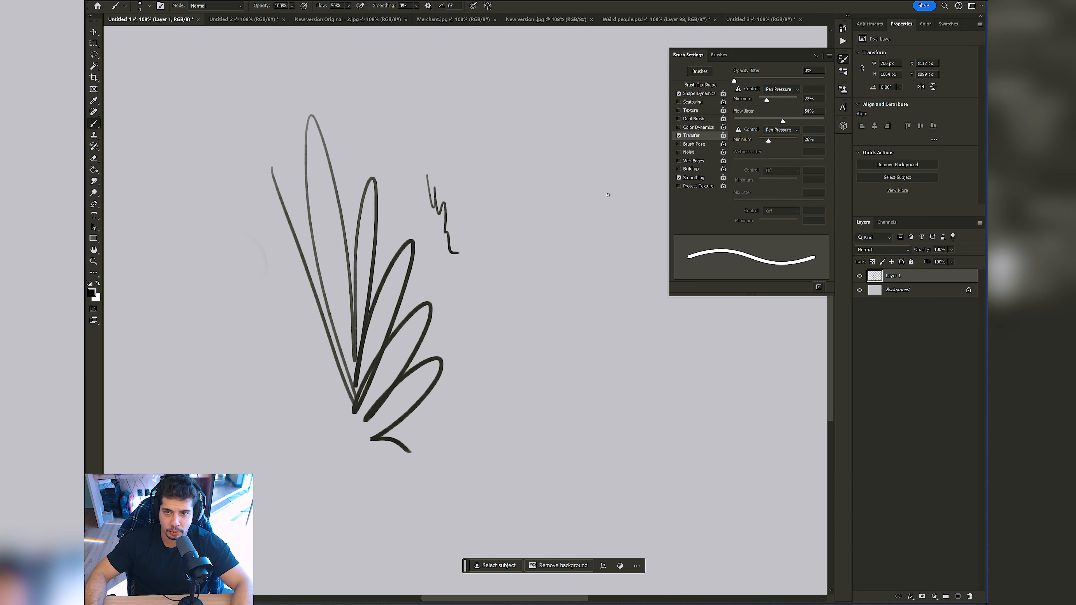
key("ctrl+z")
key("[")
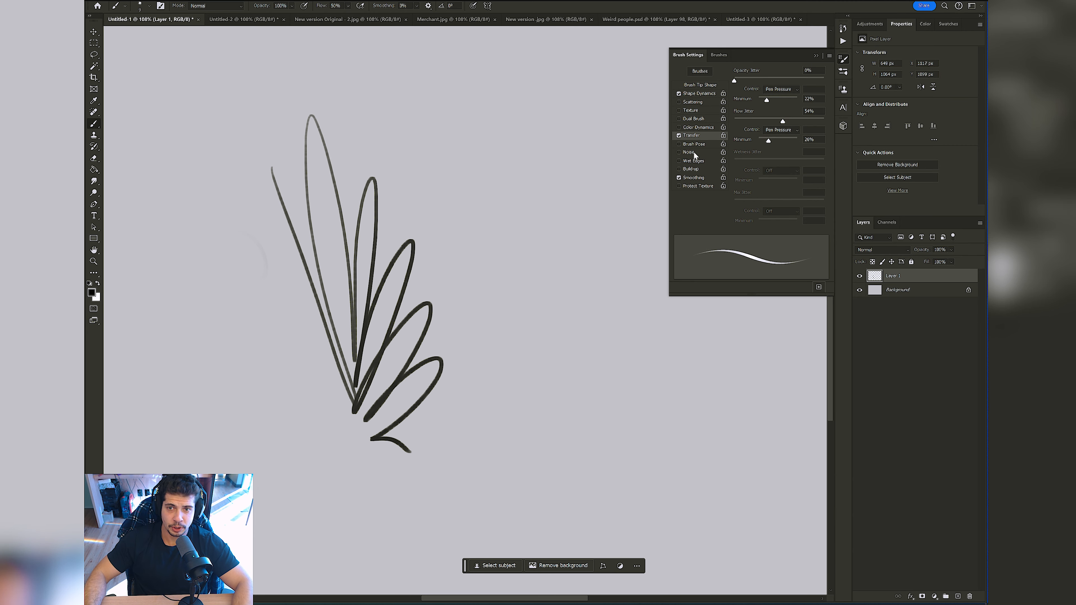
Step: Enable Dual Brush in Color Burn mode and try the 150 px tip with a test stroke, undoing the stroke
left_click(689, 119)
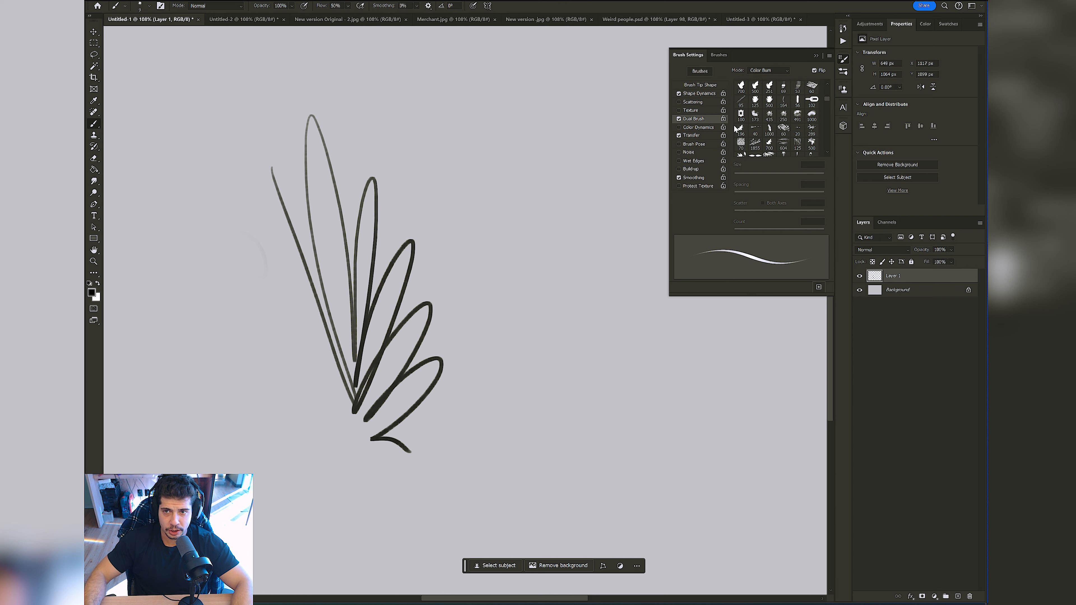
mouse_move(828, 95)
left_mouse_down()
mouse_move(823, 149)
mouse_move(824, 139)
left_mouse_up()
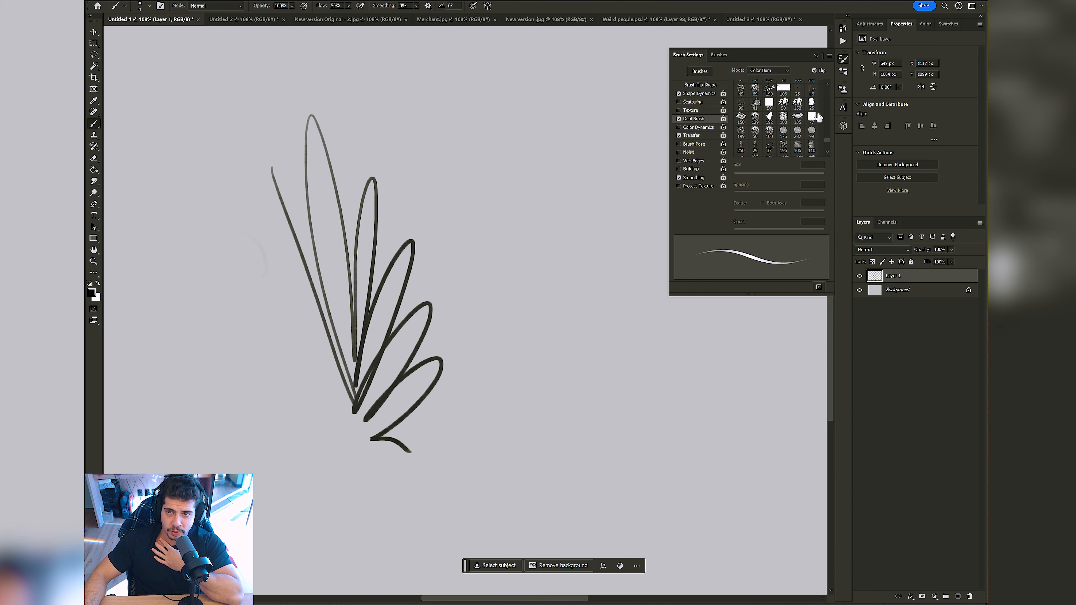
left_click(741, 118)
mouse_move(414, 203)
left_mouse_down()
mouse_move(438, 239)
mouse_move(484, 232)
mouse_move(465, 251)
mouse_move(490, 341)
mouse_move(509, 330)
mouse_move(528, 363)
mouse_move(560, 347)
mouse_move(498, 258)
mouse_move(475, 165)
mouse_move(419, 142)
mouse_move(400, 150)
mouse_move(459, 111)
mouse_move(510, 196)
mouse_move(484, 157)
mouse_move(535, 191)
mouse_move(571, 263)
left_mouse_up()
key("ctrl+z")
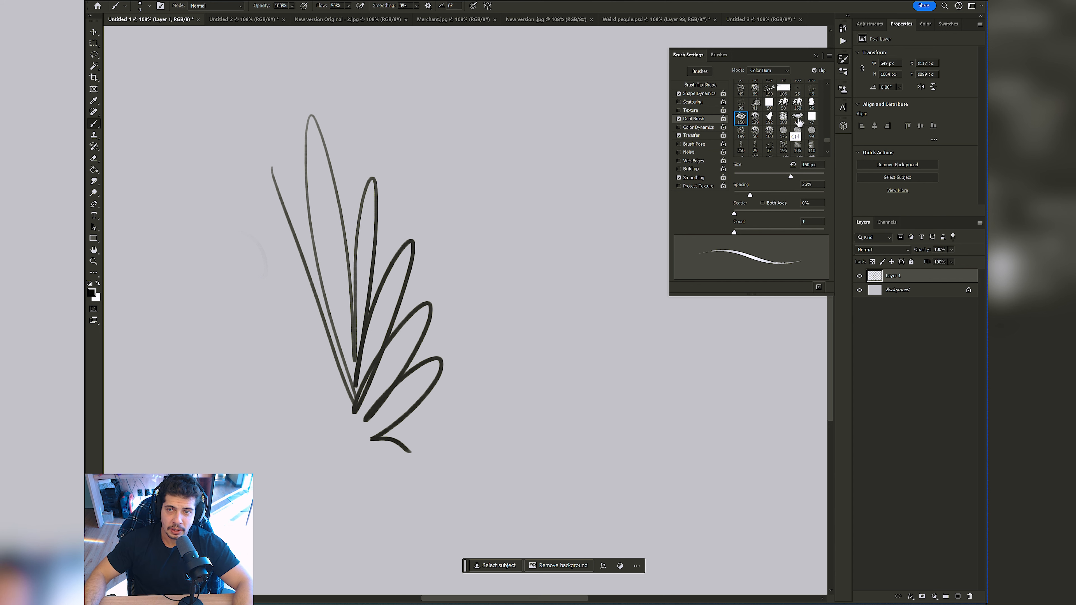
Step: Try the 72 px tip as the dual brush with a test stroke beside the fan shape, undoing the stroke
left_click_drag(826, 144, 830, 132)
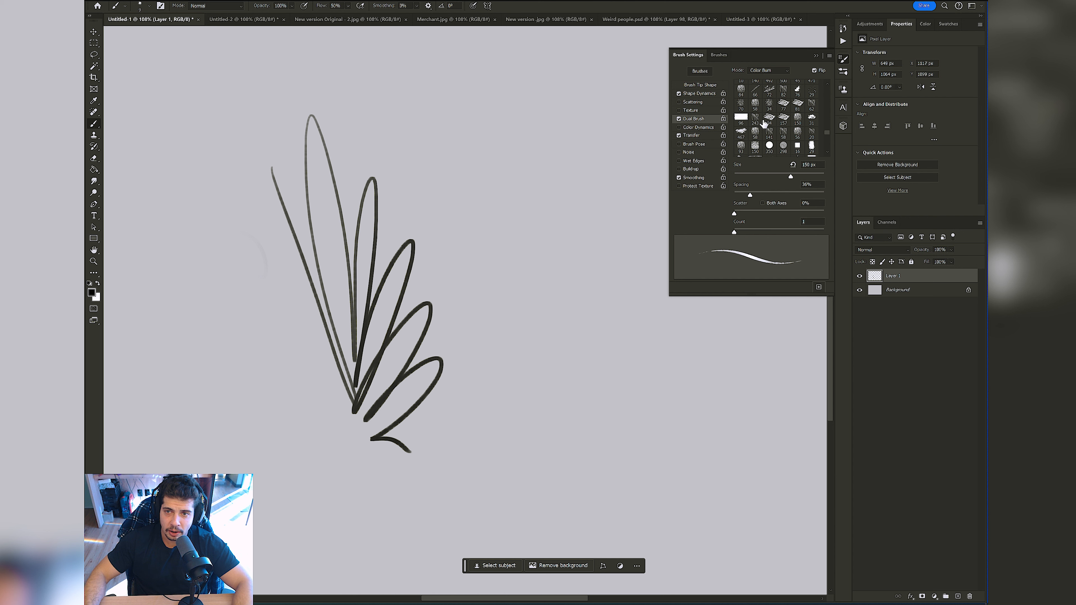
left_click(769, 91)
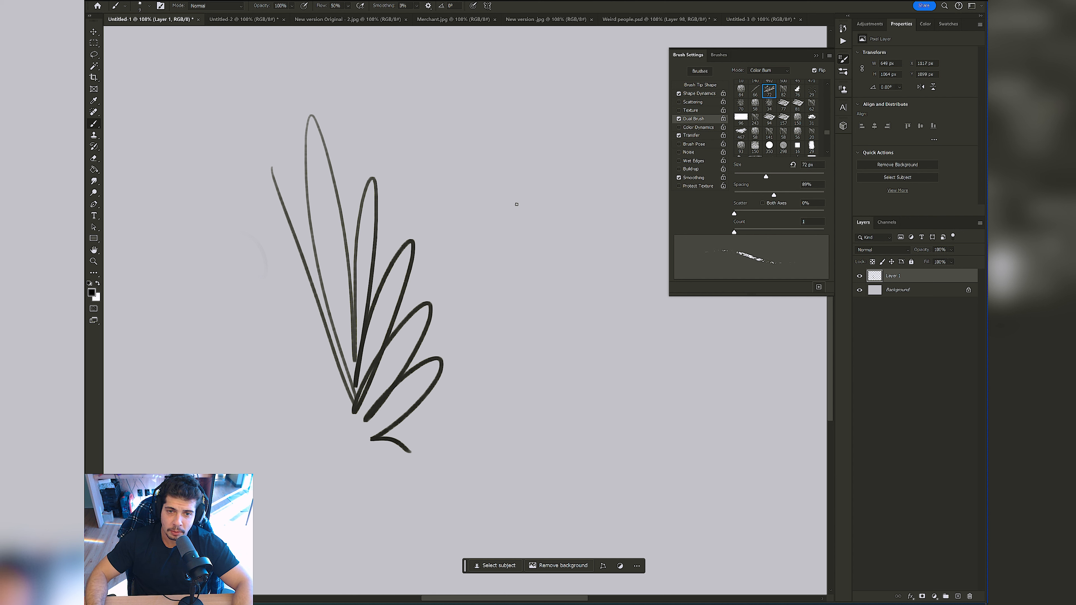
mouse_move(514, 205)
left_mouse_down()
mouse_move(502, 231)
mouse_move(573, 377)
left_mouse_up()
key("ctrl+z")
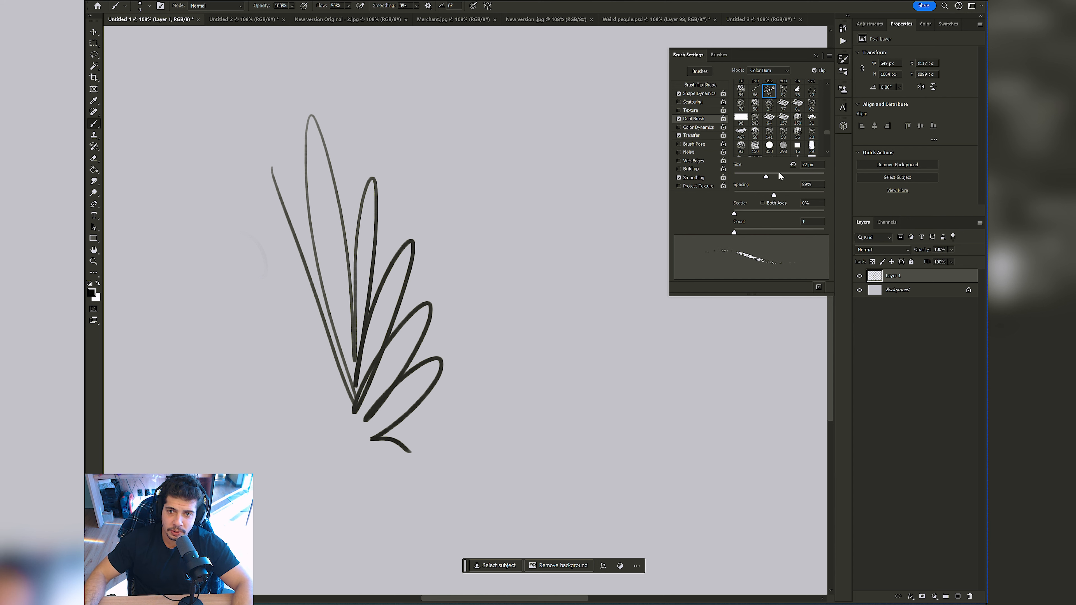
key("ctrl+shift+z")
key("ctrl+z")
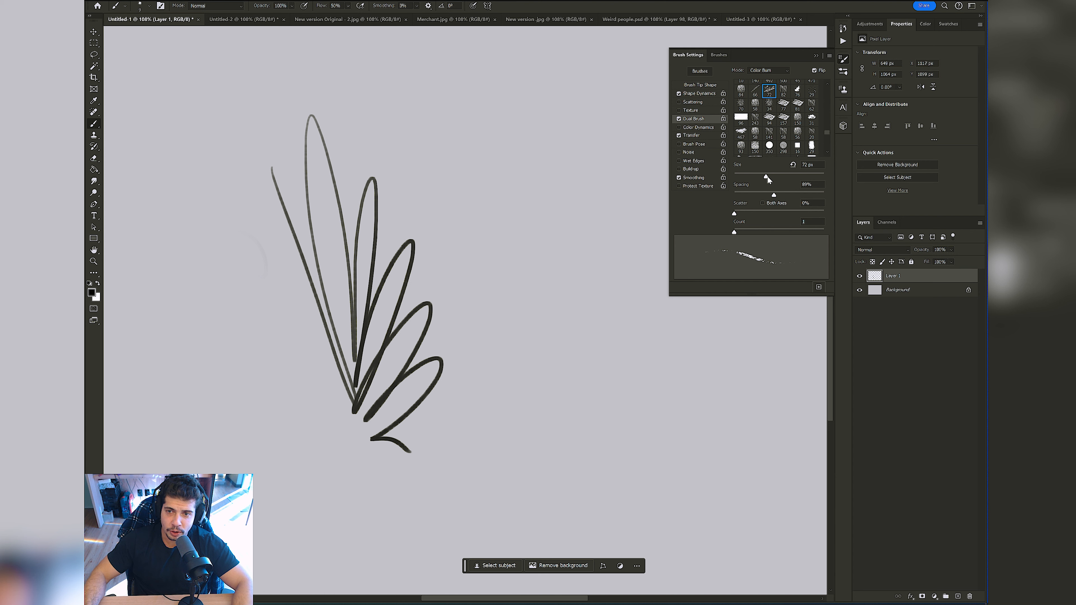
Step: Set the dual brush to 15 px with 23% spacing and try strokes, reducing its size to 12 px
mouse_move(767, 176)
left_mouse_down()
mouse_move(738, 175)
mouse_move(744, 195)
left_mouse_up()
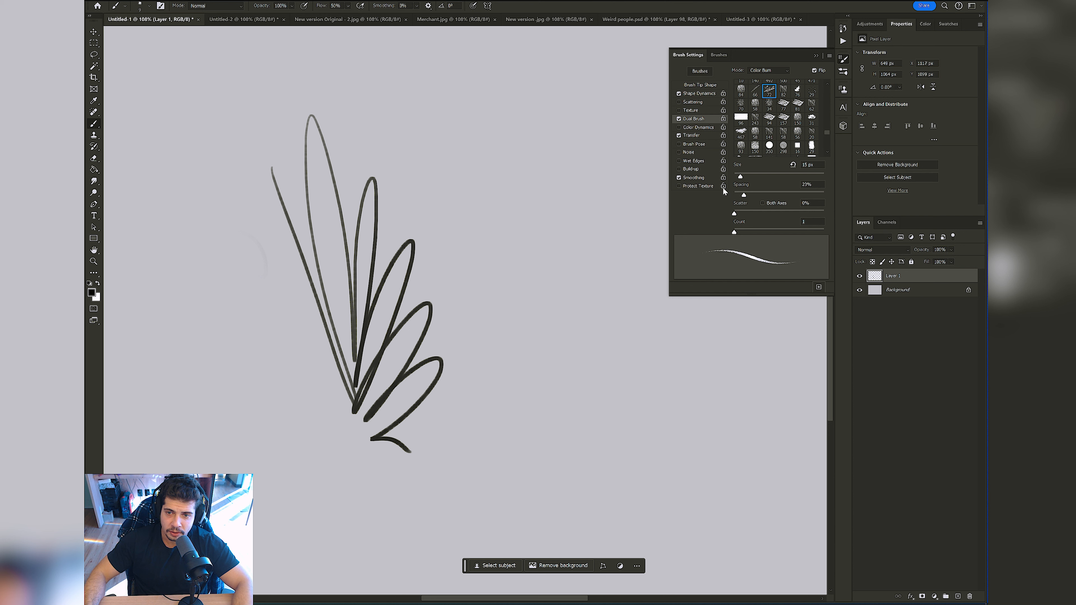
mouse_move(484, 185)
left_mouse_down()
mouse_move(485, 270)
mouse_move(540, 367)
left_mouse_up()
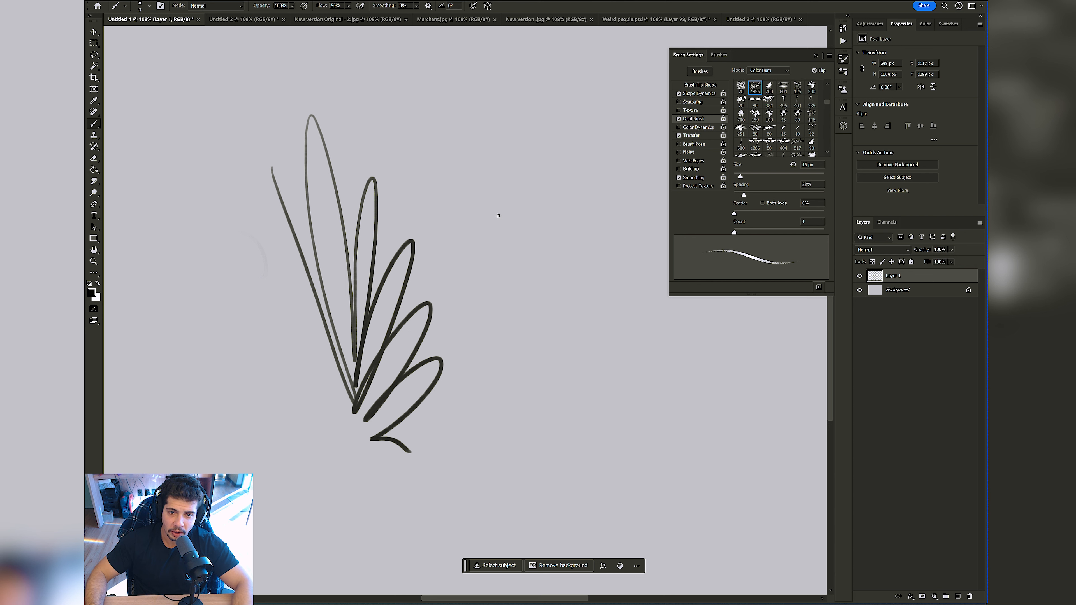
mouse_move(473, 154)
left_mouse_down()
mouse_move(483, 309)
mouse_move(492, 183)
mouse_move(523, 202)
mouse_move(526, 360)
left_mouse_up()
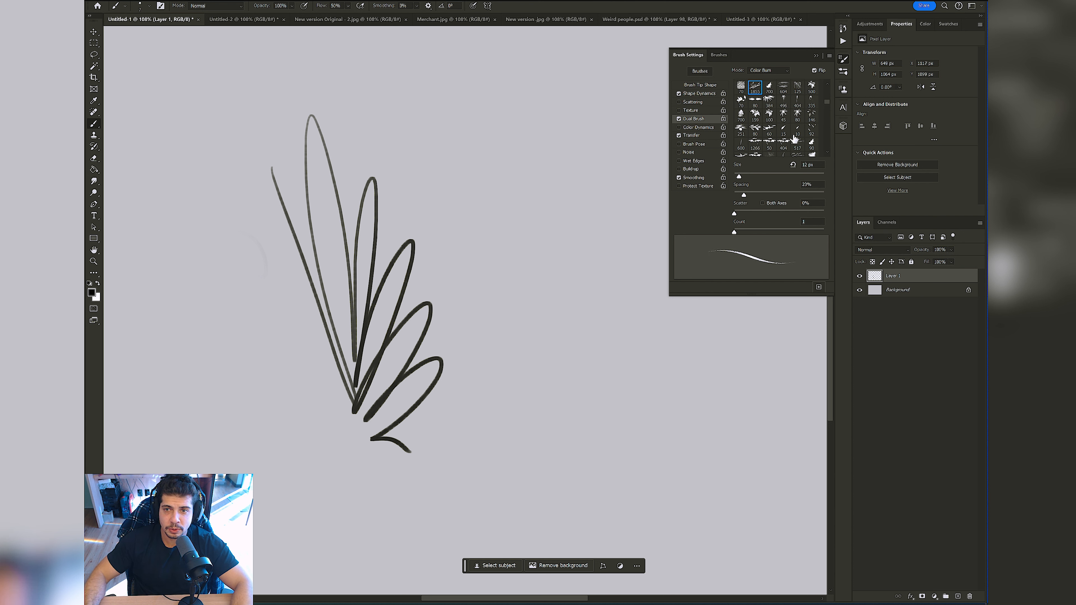
Step: Try two other dual brush tips from the start of the list, ending with the 302 px tip
left_click_drag(828, 100, 832, 88)
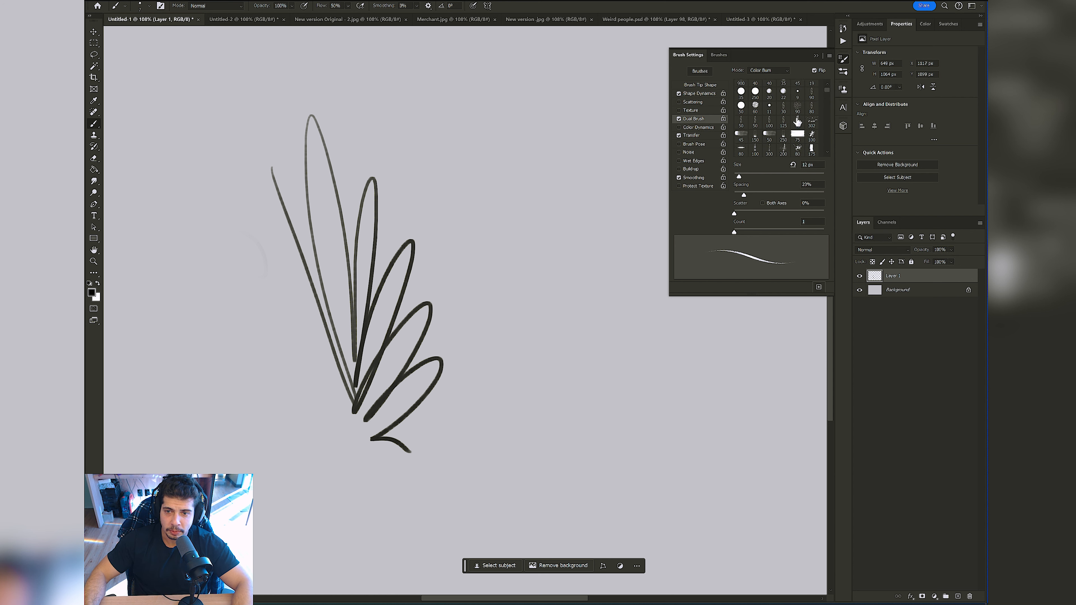
left_click(797, 106)
left_click(811, 122)
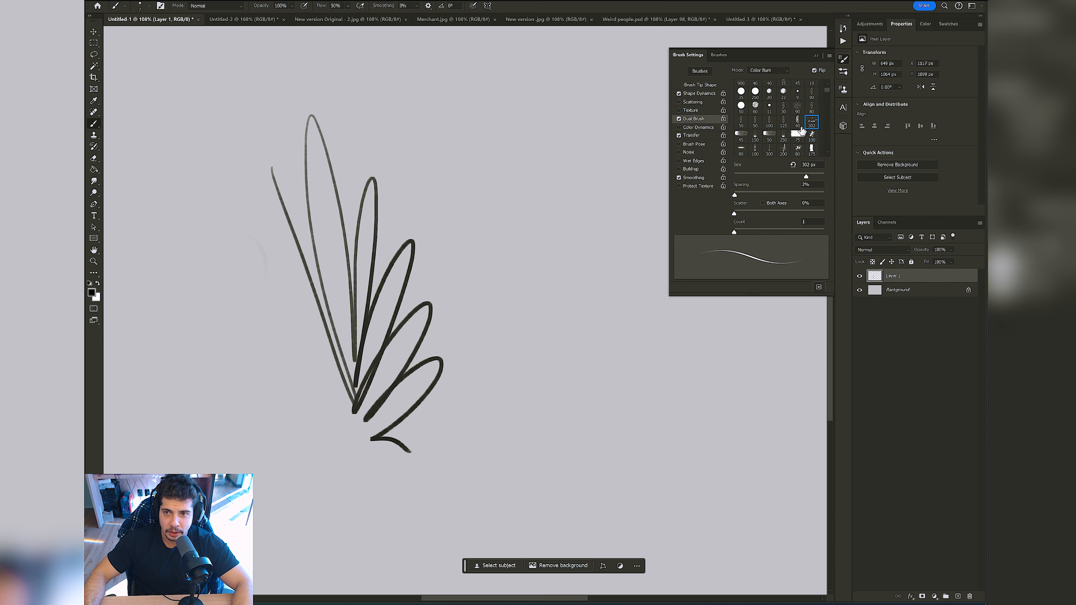
Step: Select the 50 px dual brush tip, set it to 16 px with 54% spacing, and paint a grainy zigzag beside the fan shape
left_click(769, 137)
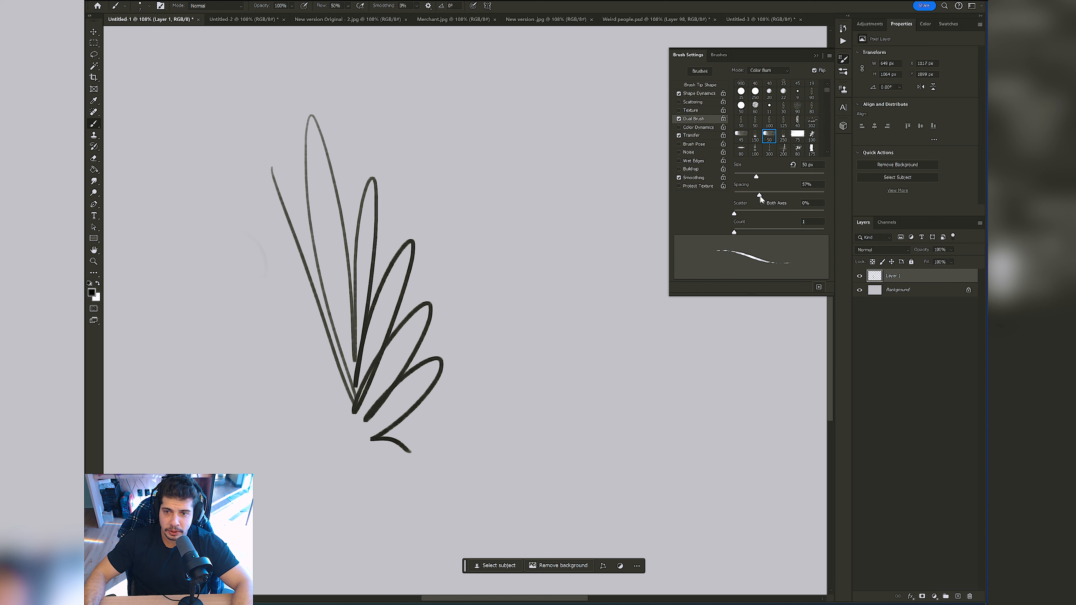
mouse_move(766, 196)
left_mouse_down()
mouse_move(753, 196)
mouse_move(762, 196)
left_mouse_up()
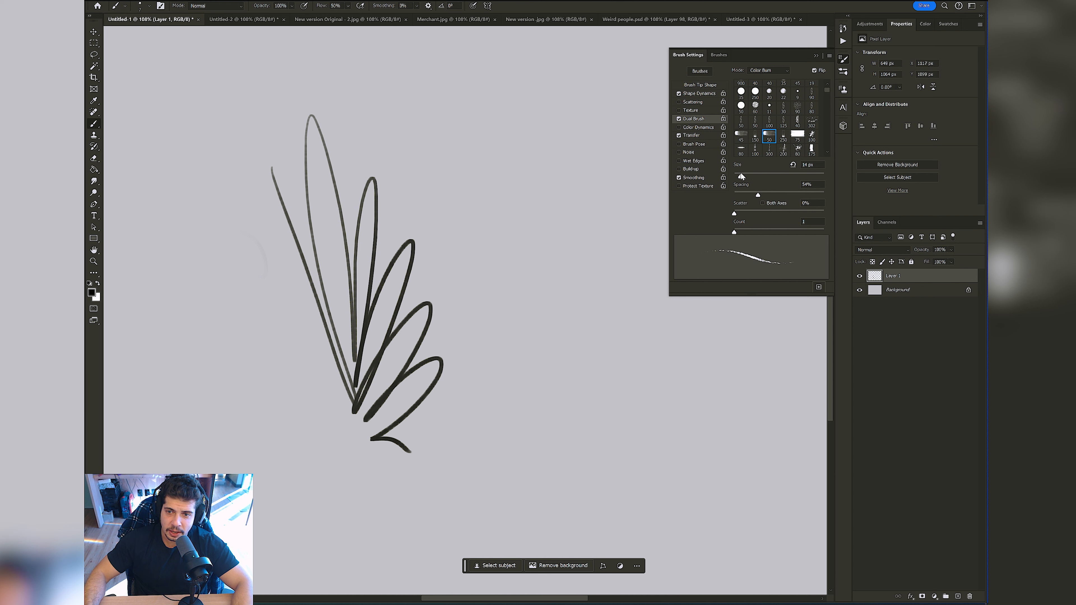
left_click_drag(738, 176, 740, 177)
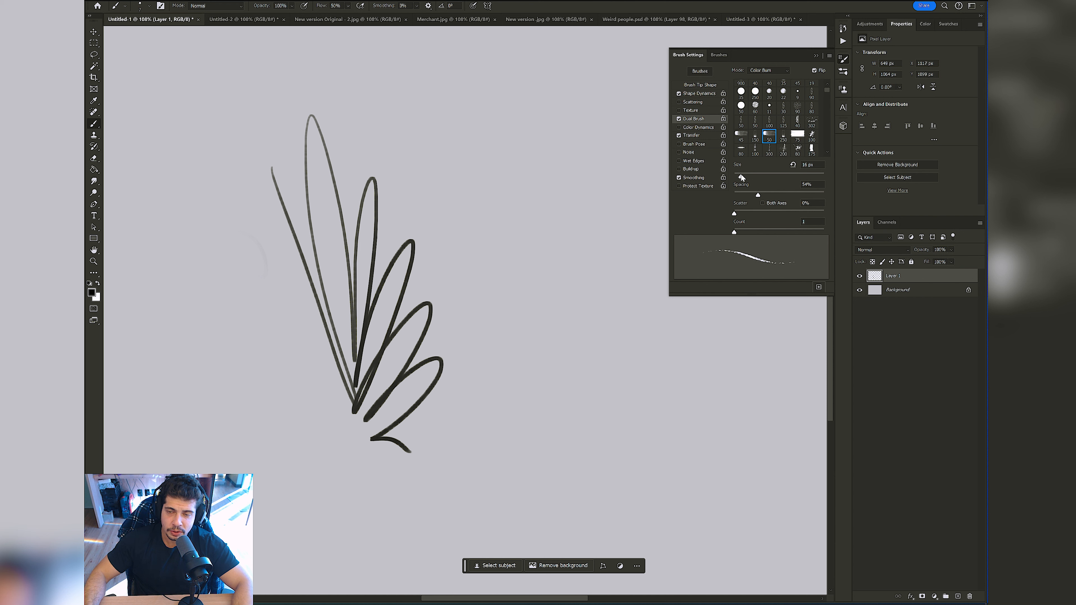
mouse_move(442, 145)
left_mouse_down()
mouse_move(465, 294)
mouse_move(477, 216)
mouse_move(509, 199)
mouse_move(511, 240)
mouse_move(490, 301)
left_mouse_up()
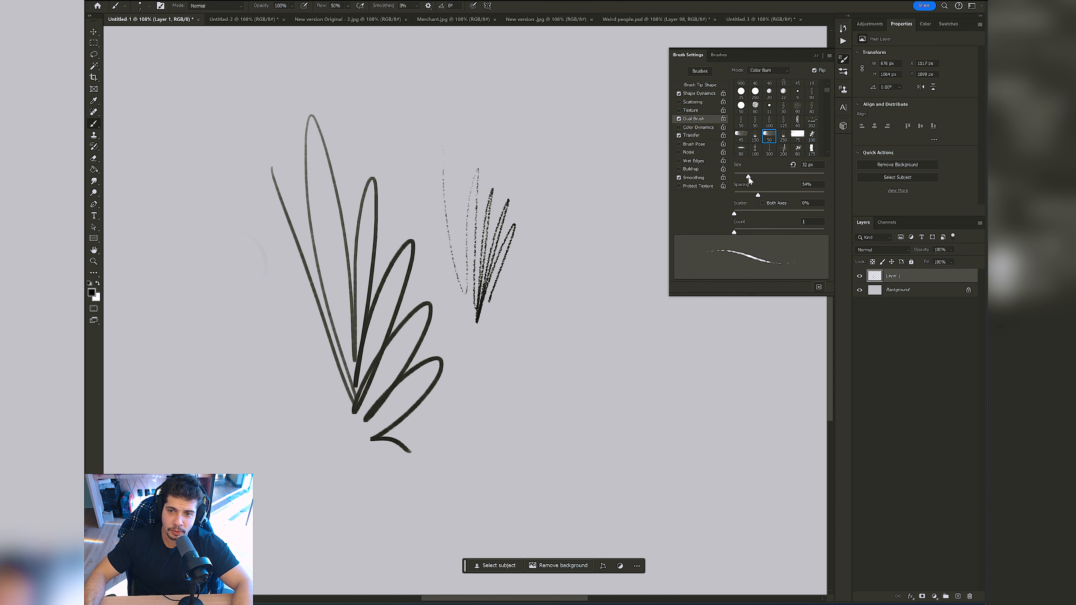
Step: Choose the second tip in the dual brush list at 22 px with 26% spacing, and try a zigzag stroke, undoing it
mouse_move(755, 180)
left_mouse_down()
mouse_move(737, 178)
mouse_move(748, 195)
left_mouse_up()
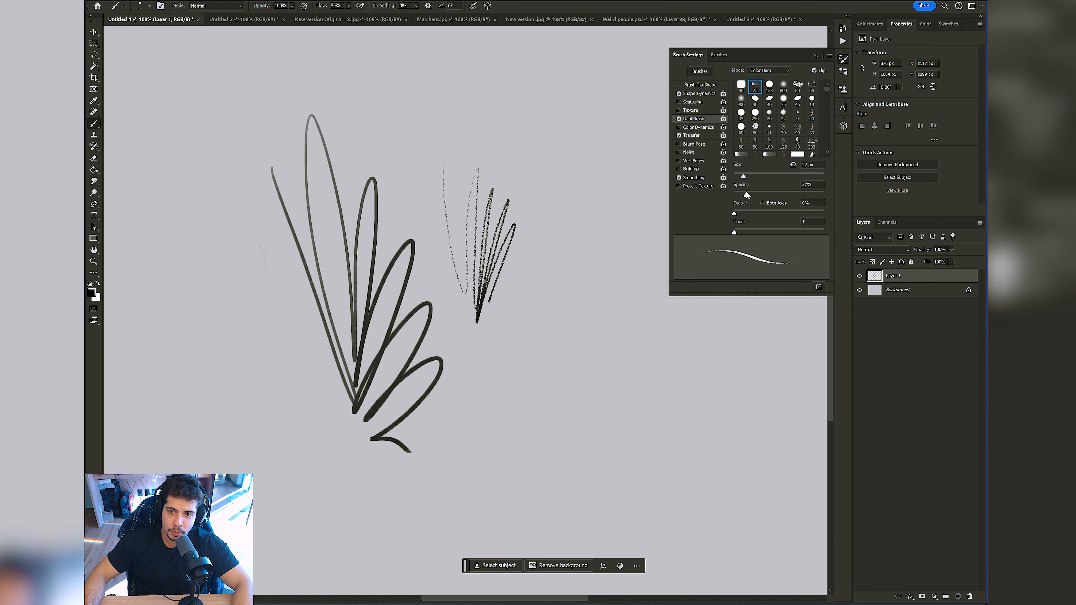
mouse_move(532, 206)
left_mouse_down()
mouse_move(549, 202)
mouse_move(547, 338)
left_mouse_up()
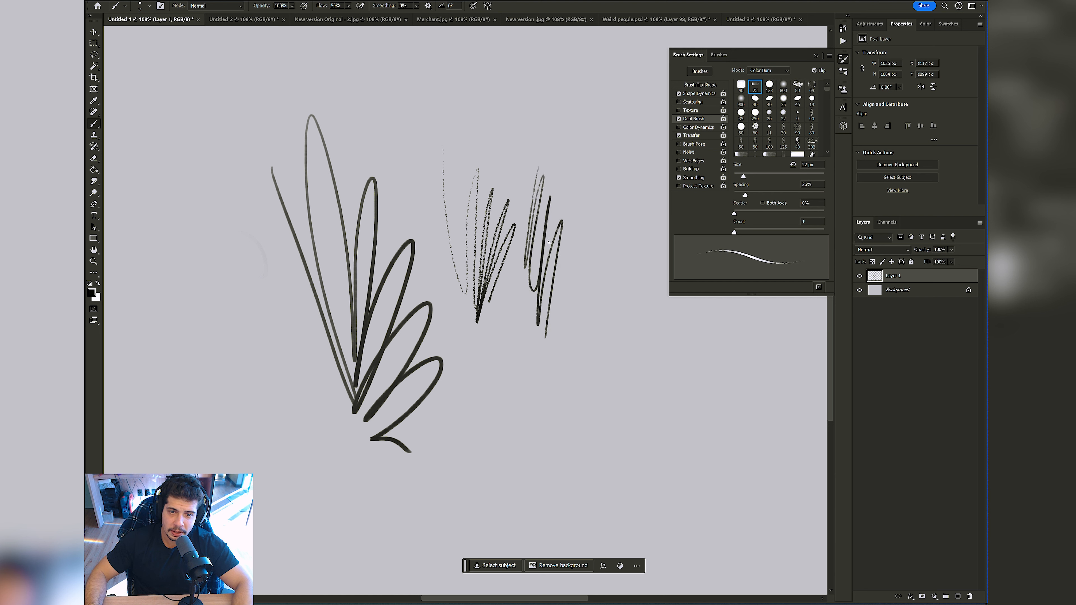
key("ctrl+z")
Step: Reduce the brush size, then paint a test zigzag right of the fan shape, separate lines left of it and a scribble above
key("[")
key("[")
mouse_move(538, 195)
left_mouse_down()
mouse_move(526, 327)
mouse_move(569, 199)
mouse_move(580, 231)
mouse_move(534, 351)
left_mouse_up()
mouse_move(123, 206)
left_mouse_down()
mouse_move(190, 335)
mouse_move(239, 380)
mouse_move(227, 359)
left_mouse_up()
left_click_drag(196, 175, 232, 377)
left_click_drag(213, 194, 235, 400)
left_click_drag(243, 192, 240, 403)
left_click_drag(250, 255, 253, 432)
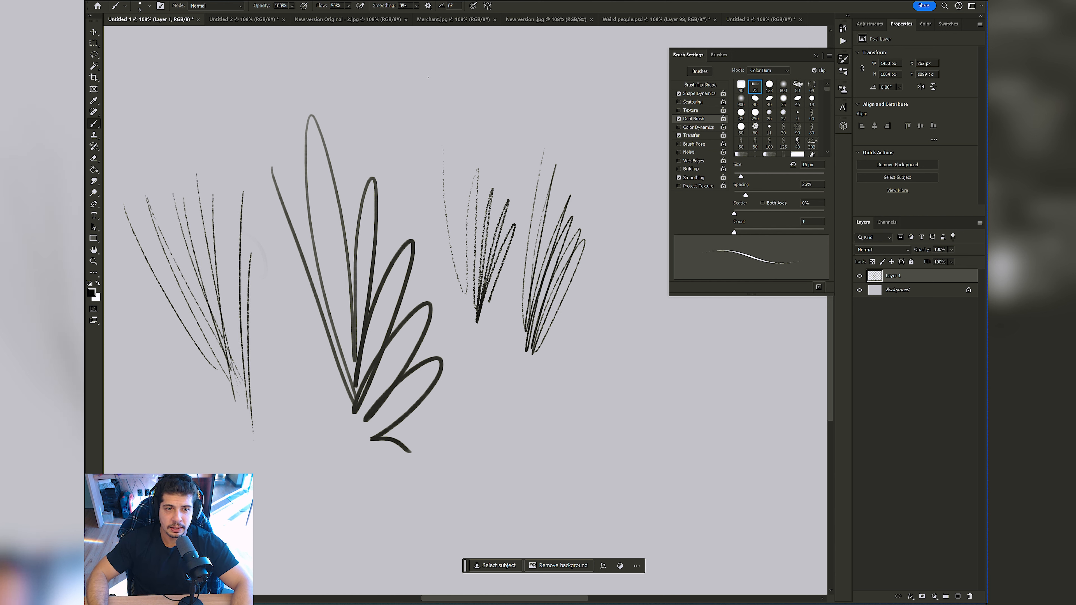
mouse_move(427, 76)
left_mouse_down()
mouse_move(418, 134)
mouse_move(551, 151)
left_mouse_up()
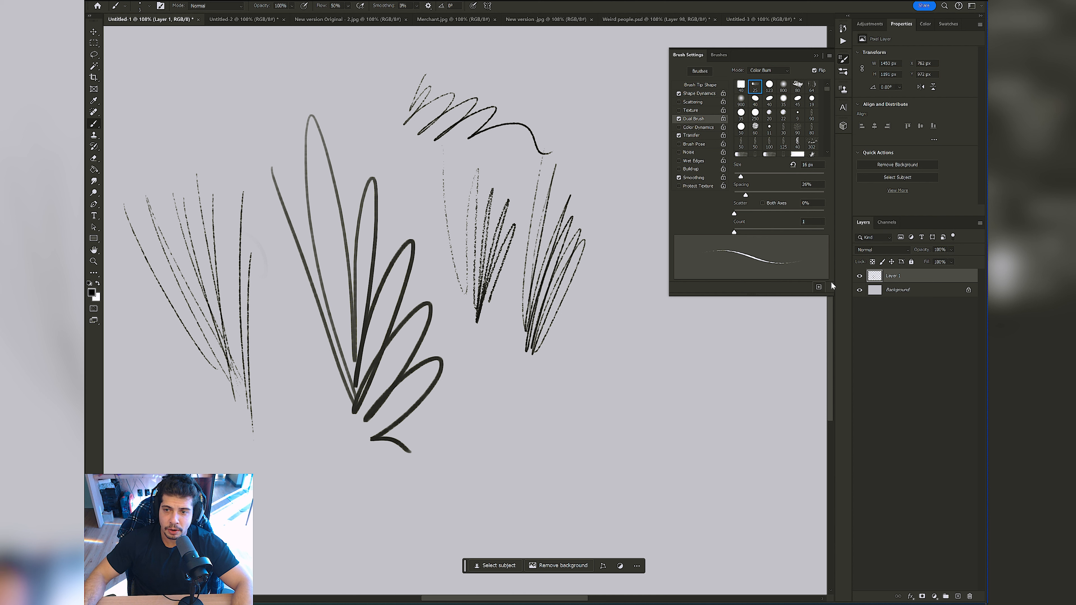
Step: Save the current brush as a new preset under the suggested name, capturing the brush size and excluding tool settings
left_click(819, 287)
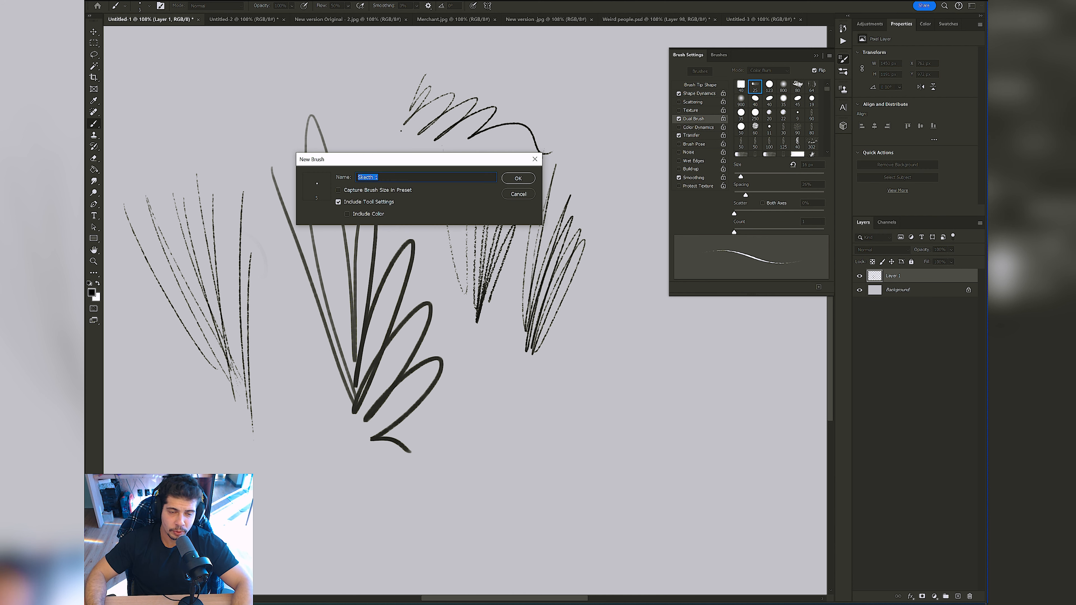
left_click(338, 202)
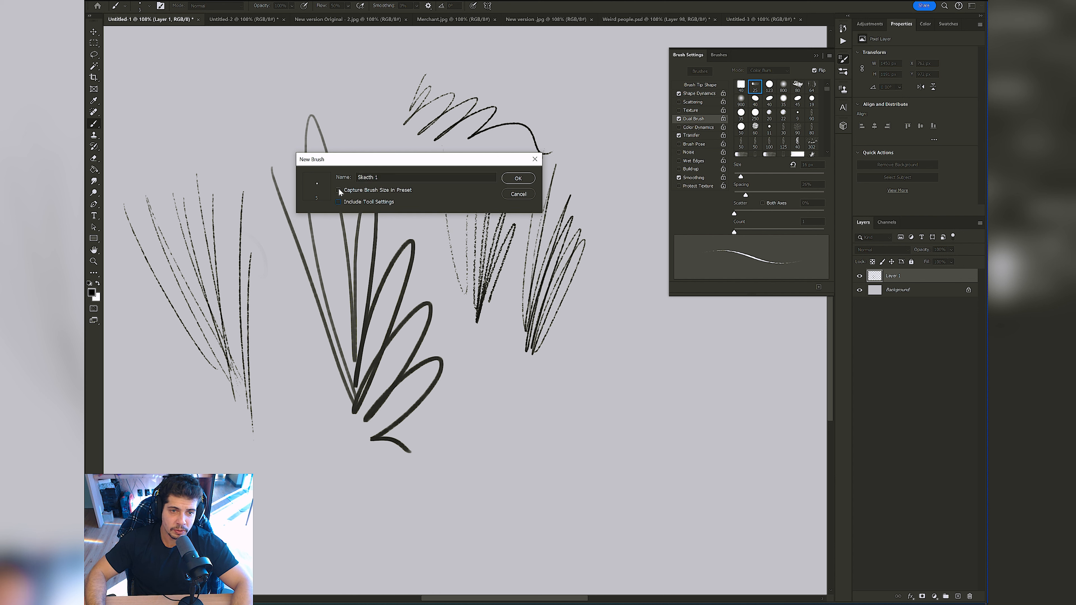
left_click(532, 182)
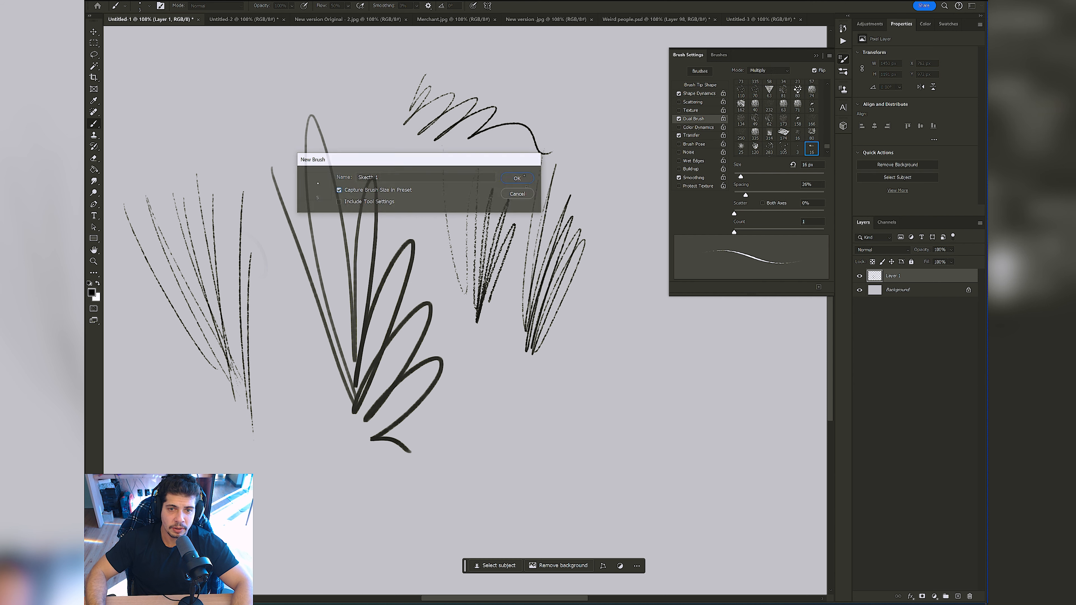
Step: Try the first Stitch preset and the Sampled Brush 28 preset with test marks below the strokes, undoing each mark
right_click(555, 218)
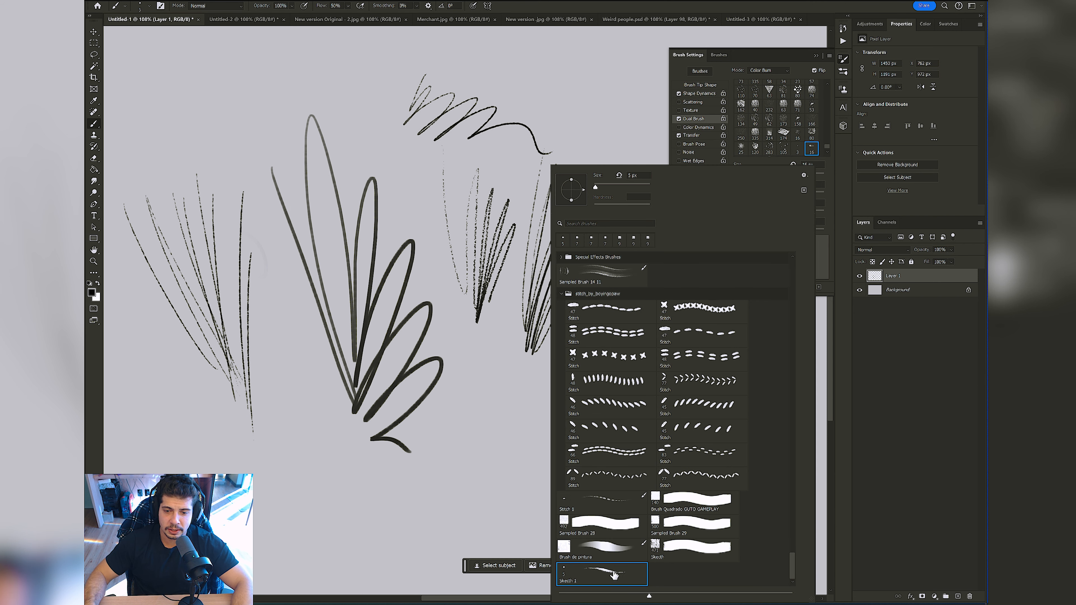
mouse_move(456, 405)
left_mouse_down()
mouse_move(487, 431)
mouse_move(602, 419)
left_mouse_up()
key("ctrl+z")
mouse_move(480, 386)
left_mouse_down()
mouse_move(527, 397)
mouse_move(488, 457)
mouse_move(547, 455)
left_mouse_up()
key("ctrl+z")
right_click(473, 417)
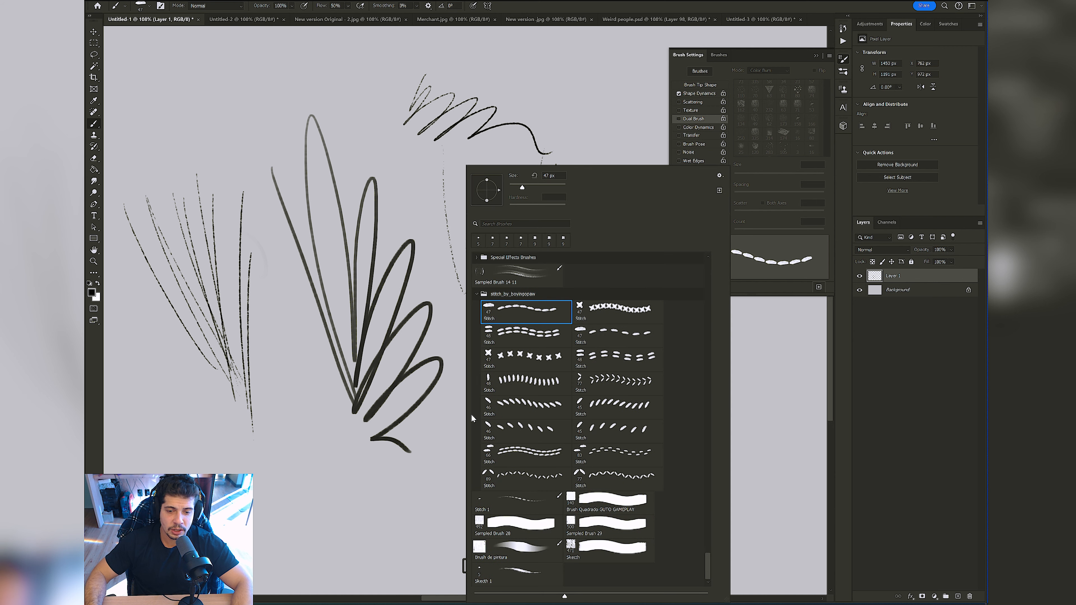
left_click(512, 524)
left_click(400, 369)
key("ctrl+z")
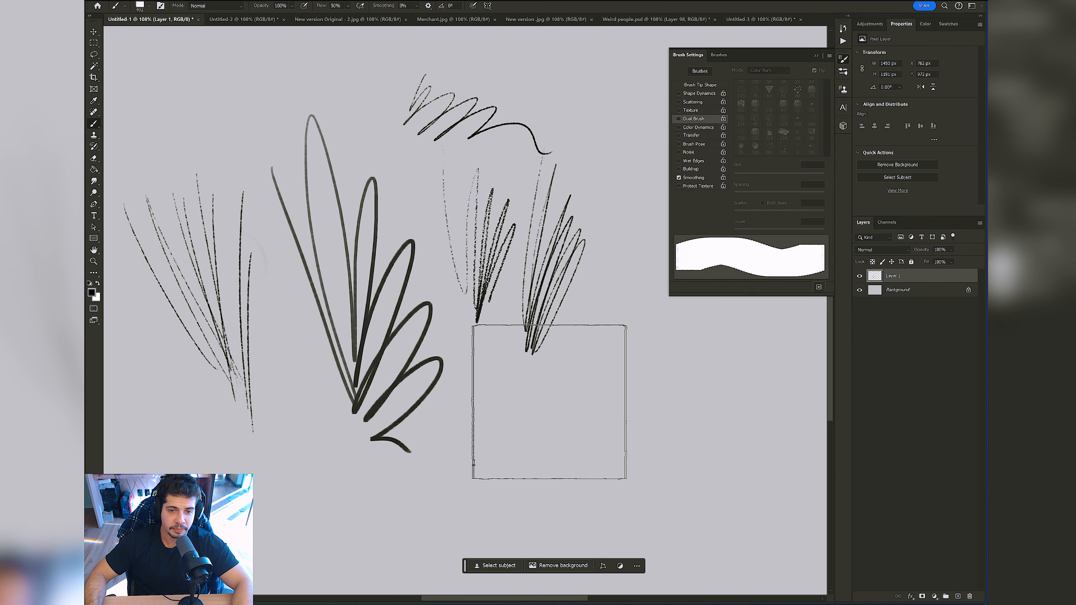
Step: Try the Brush de pintura preset by painting a dark block and a stroke at a smaller brush size, undoing both
right_click(547, 418)
left_click(565, 554)
left_click_drag(443, 424, 532, 417)
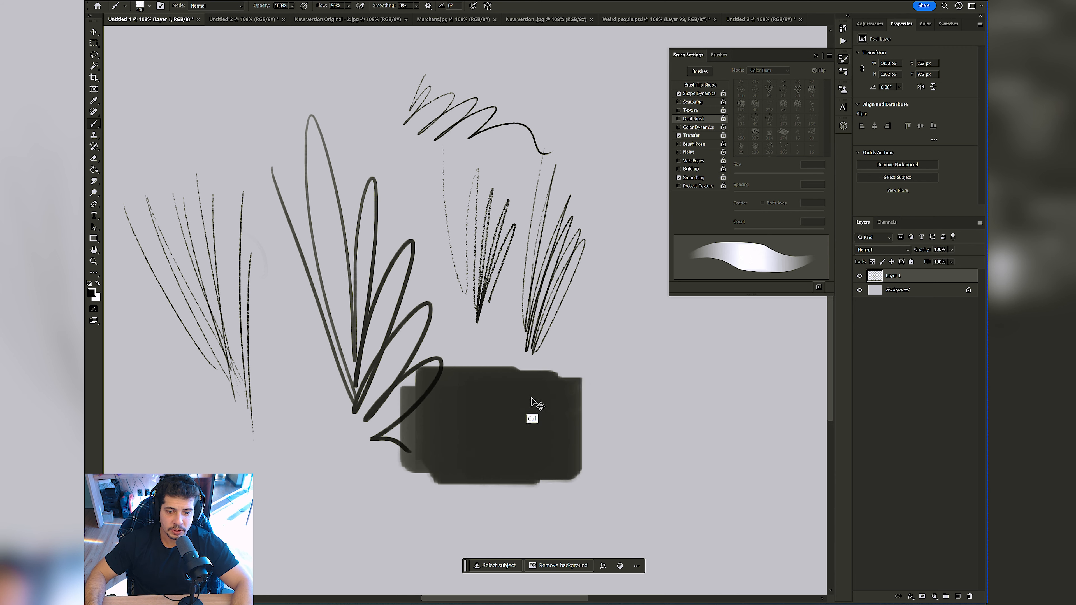
key("ctrl+z")
key("bracketleft")
key("bracketleft")
key("bracketleft")
key("bracketleft")
key("bracketleft")
key("bracketleft")
key("bracketleft")
key("bracketleft")
key("bracketleft")
key("bracketleft")
key("bracketleft")
key("bracketleft")
key("bracketleft")
key("bracketleft")
mouse_move(479, 341)
left_mouse_down()
mouse_move(532, 380)
mouse_move(518, 416)
mouse_move(470, 367)
mouse_move(480, 420)
left_mouse_up()
key("ctrl+alt+z")
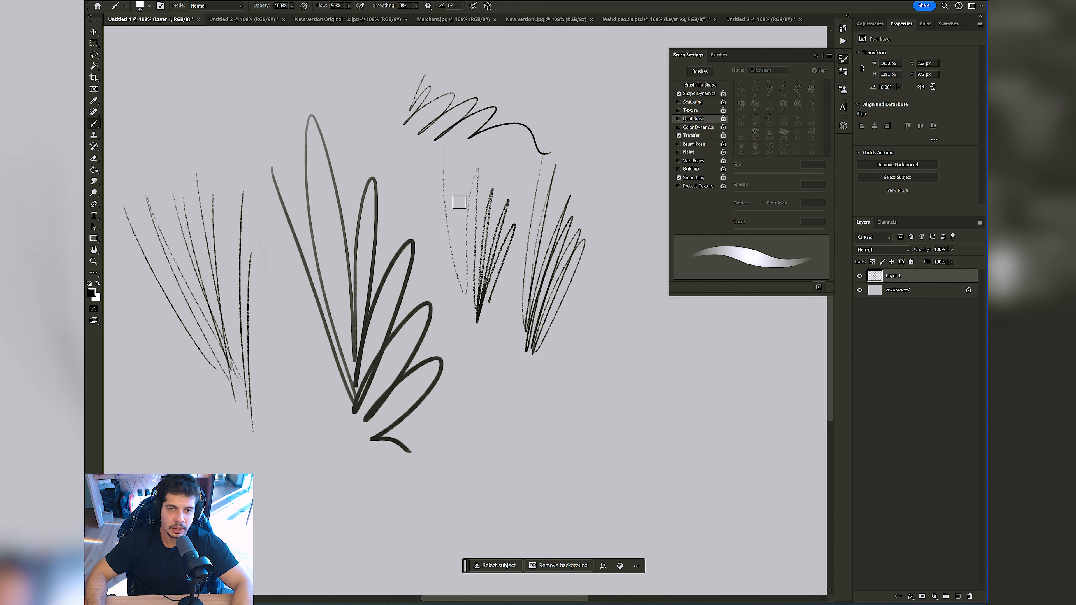
Step: Undo the scribble above the fan shape and the other test strokes to clear the canvas
key("ctrl+alt+z")
key("ctrl+alt+z")
key("ctrl+alt+z")
key("ctrl+alt+z")
key("ctrl+alt+z")
key("ctrl+alt+z")
key("ctrl+alt+z")
key("ctrl+alt+z")
key("ctrl+alt+z")
key("ctrl+alt+z")
key("ctrl+alt+z")
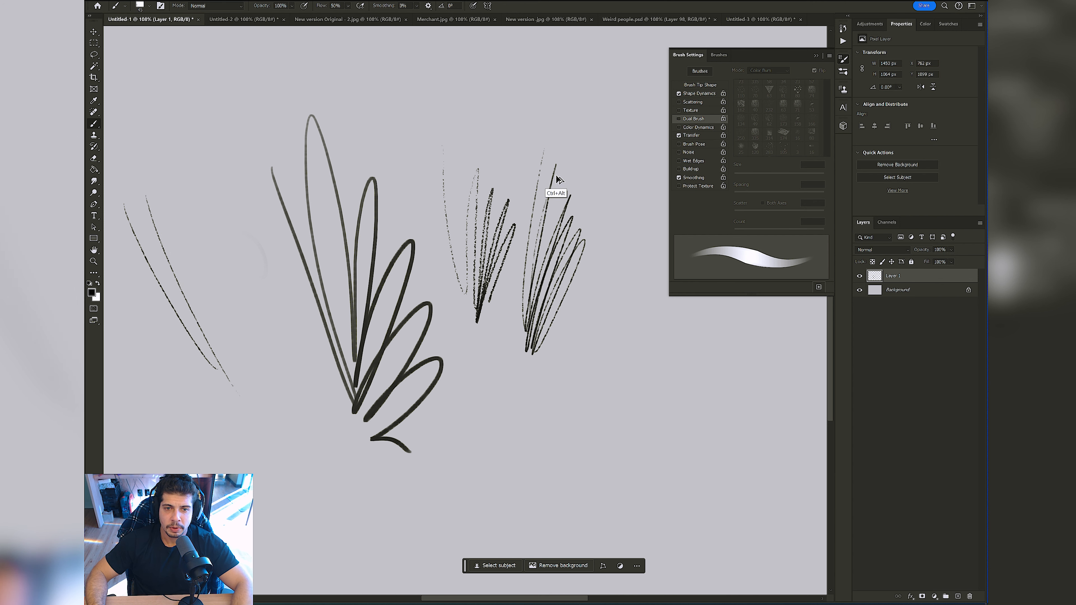
mouse_move(491, 123)
left_mouse_down()
mouse_move(488, 188)
mouse_move(490, 154)
left_mouse_up()
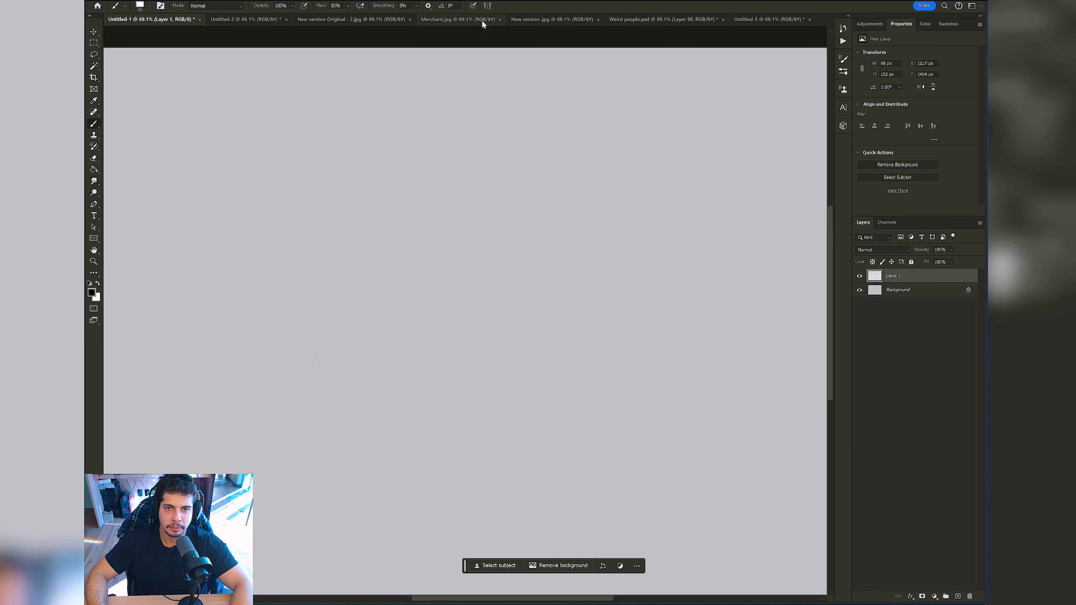
Step: Select the newly saved sketch brush preset and try a stroke on the empty canvas, undoing it
left_click(487, 6)
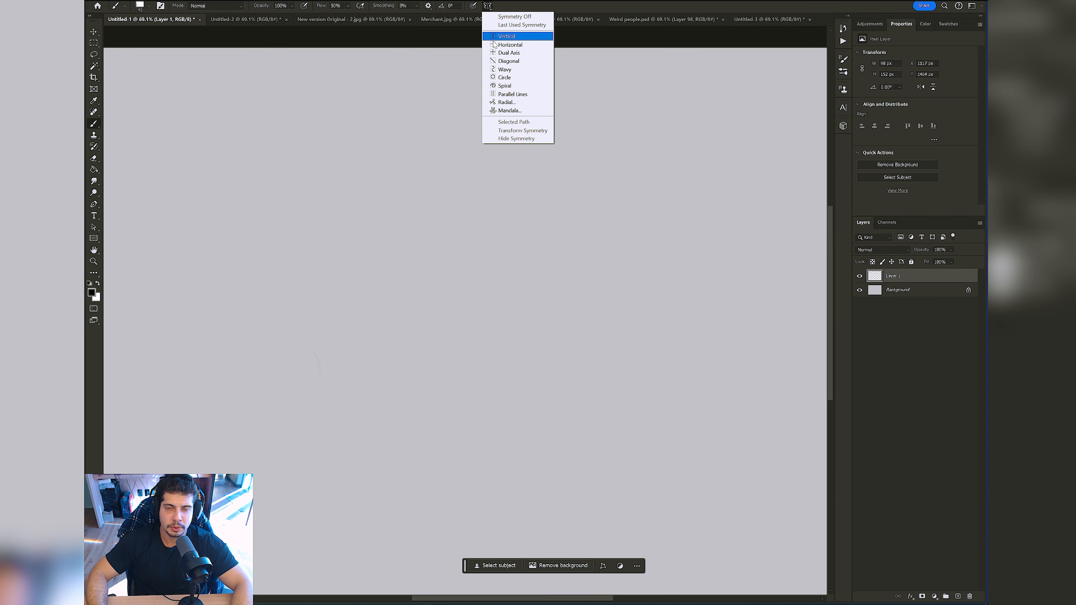
left_click(440, 149)
right_click(441, 177)
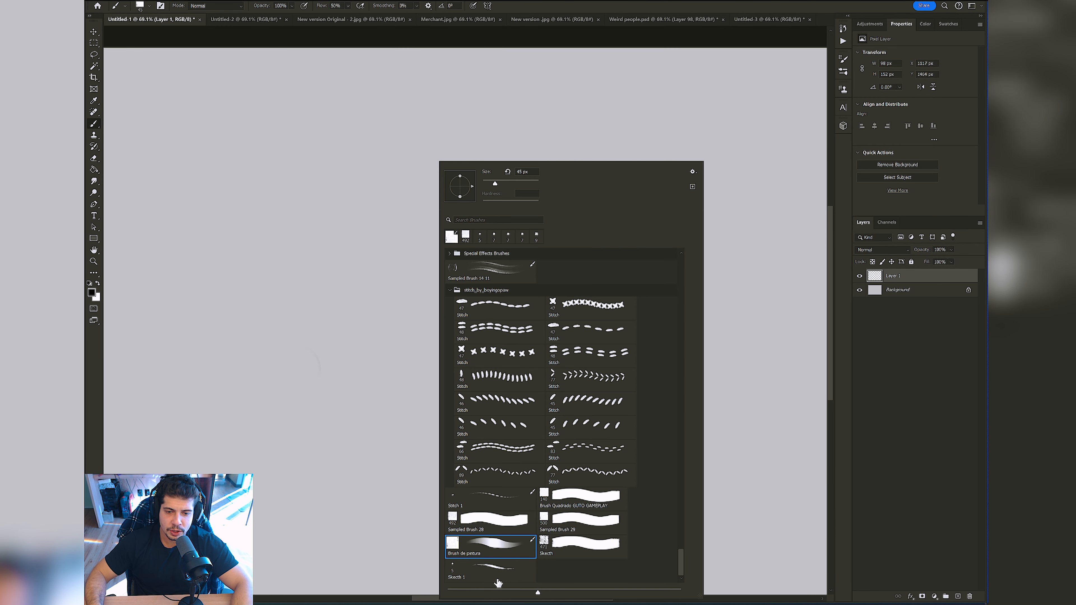
double_click(500, 567)
left_click_drag(363, 281, 494, 356)
key("ctrl+z")
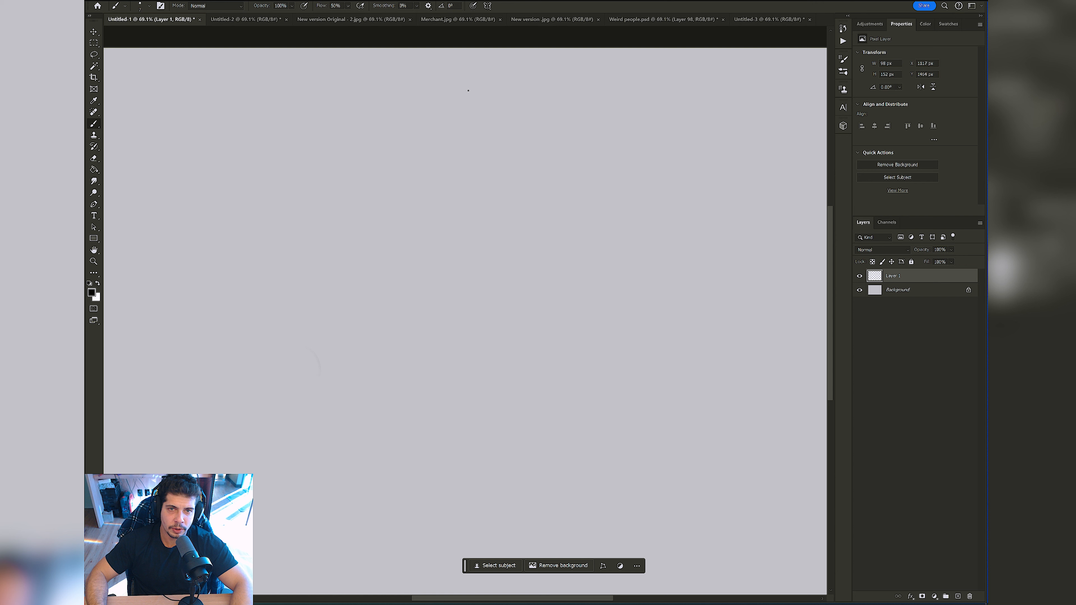
Step: Turn on vertical paint symmetry through the canvas centre and set the foreground colour to 252525
left_click(488, 6)
left_click(506, 37)
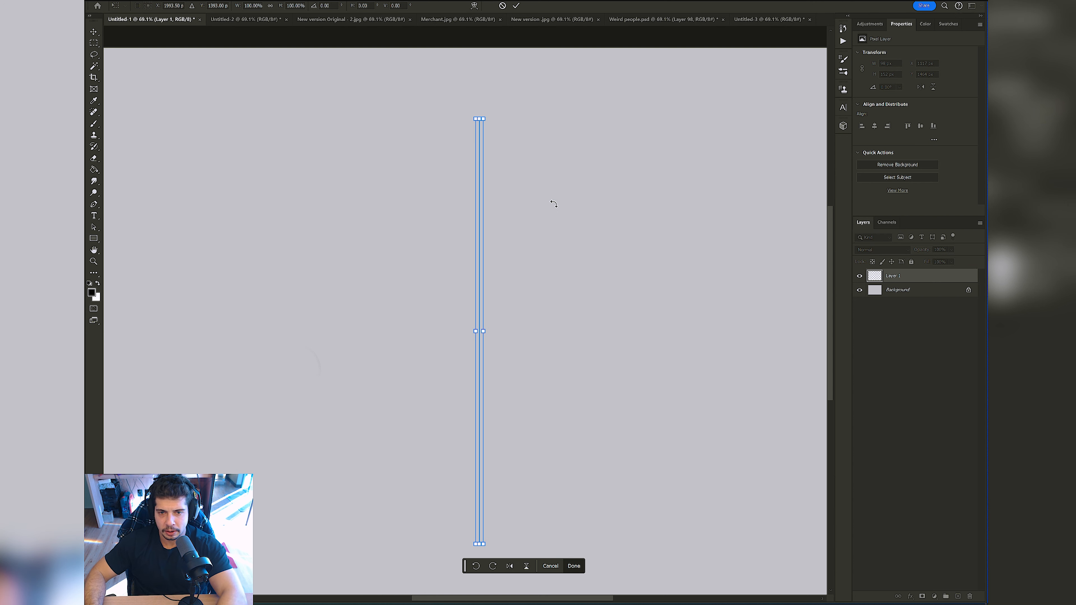
key("Return")
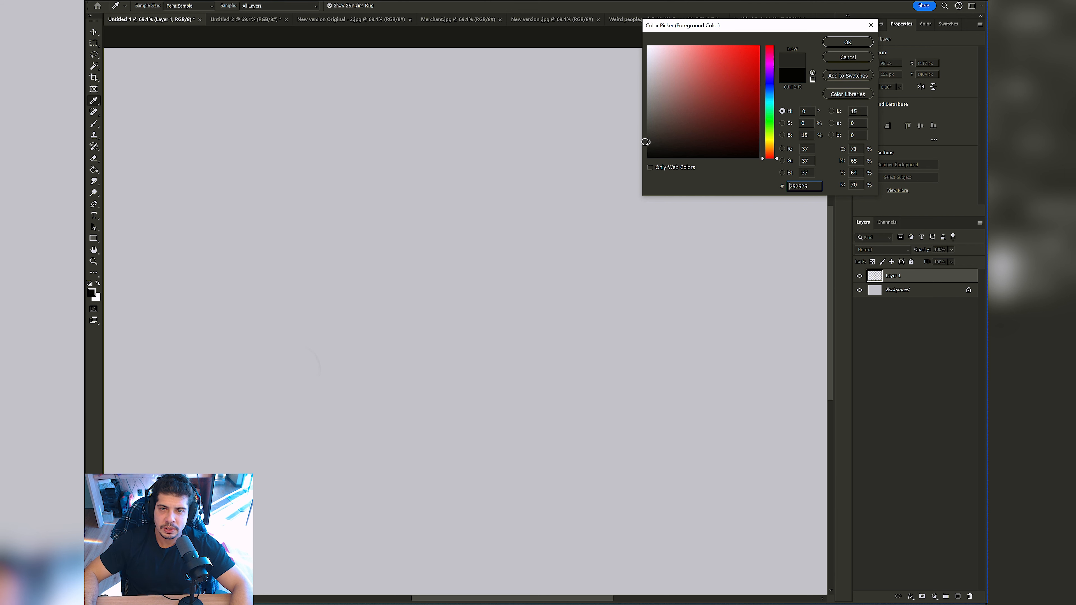
left_click(848, 42)
Step: Sketch a small mirrored face on the symmetry axis with nose, eyes, cheeks, rounded skull and mouth, undoing the first trial strokes
key("b")
left_click_drag(402, 188, 487, 271)
key("ctrl+z")
mouse_move(468, 160)
left_mouse_down()
mouse_move(513, 157)
mouse_move(445, 146)
mouse_move(439, 157)
mouse_move(444, 148)
mouse_move(444, 164)
mouse_move(468, 170)
mouse_move(450, 171)
mouse_move(441, 161)
mouse_move(477, 176)
mouse_move(483, 184)
mouse_move(455, 170)
mouse_move(468, 169)
mouse_move(483, 213)
left_mouse_up()
key("ctrl+z")
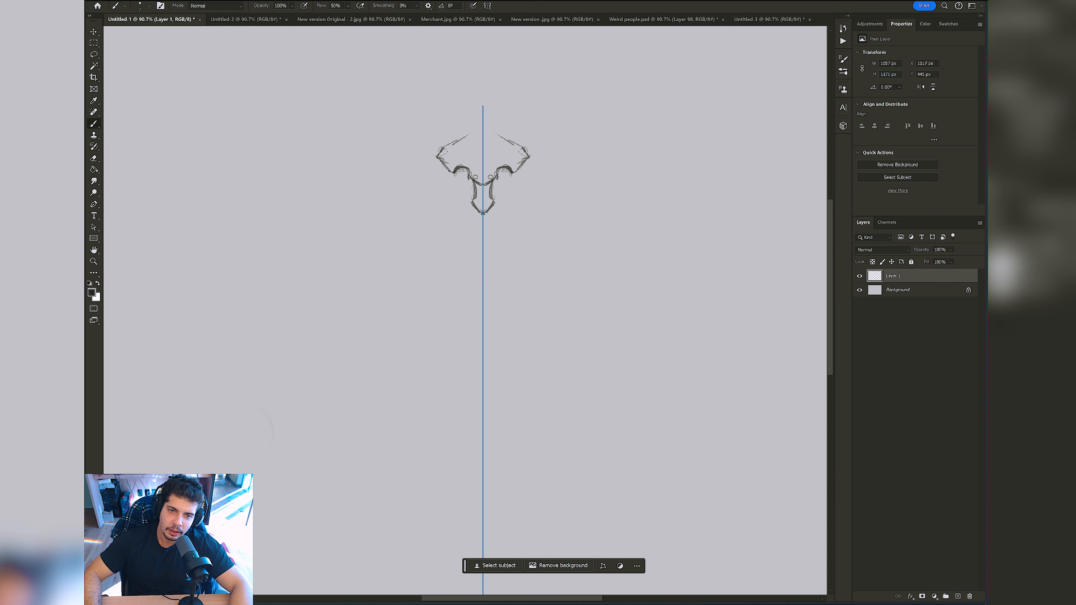
mouse_move(461, 174)
left_mouse_down()
mouse_move(460, 194)
mouse_move(474, 185)
left_mouse_up()
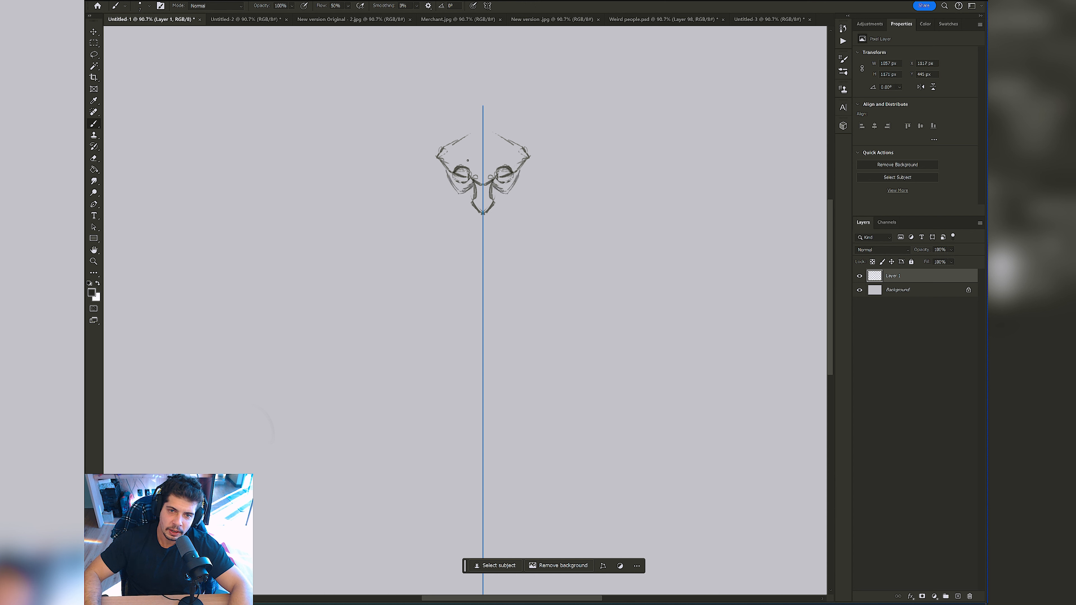
mouse_move(466, 136)
left_mouse_down()
mouse_move(483, 130)
mouse_move(445, 148)
mouse_move(447, 172)
left_mouse_up()
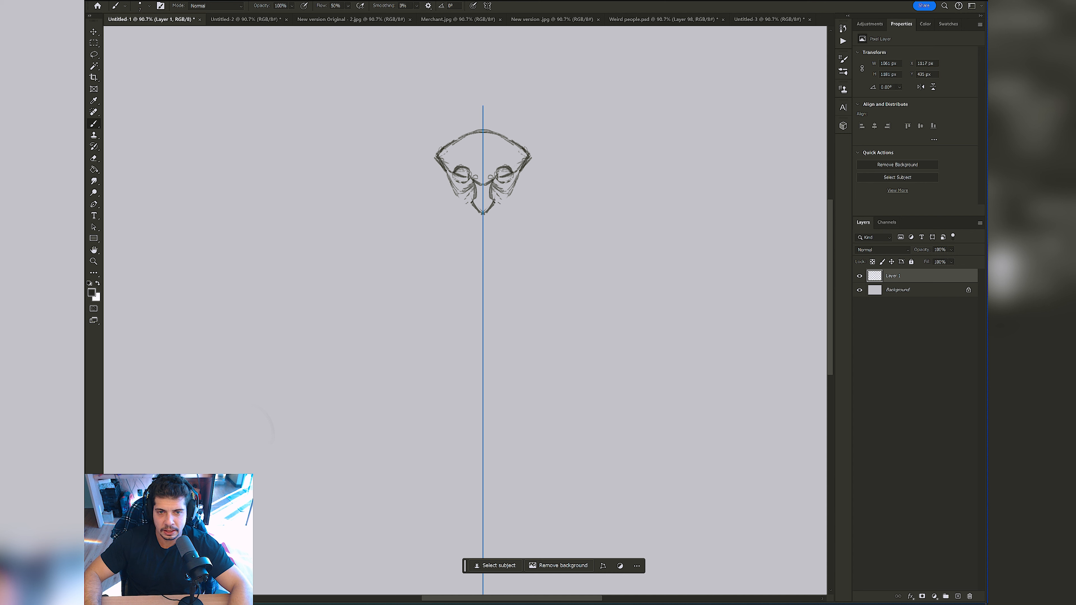
mouse_move(495, 201)
left_mouse_down()
mouse_move(501, 209)
mouse_move(489, 217)
left_mouse_up()
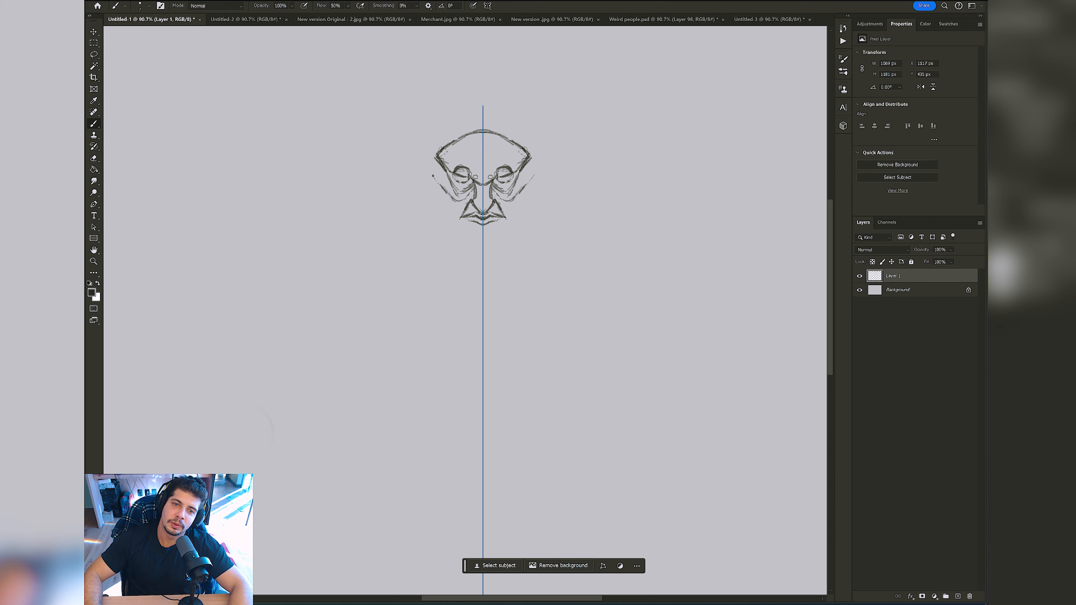
Step: Add long pointed ears, the jaw outline and a spiky beard to the mirrored face
mouse_move(433, 175)
left_mouse_down()
mouse_move(404, 122)
mouse_move(441, 165)
mouse_move(401, 113)
mouse_move(440, 161)
mouse_move(404, 120)
mouse_move(429, 174)
left_mouse_up()
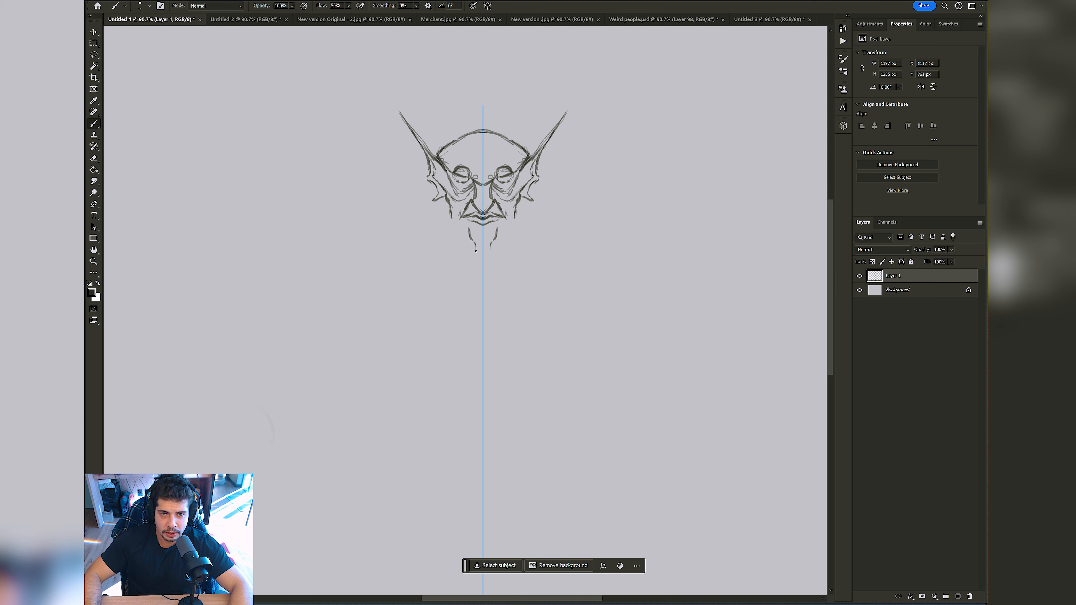
left_click_drag(451, 217, 444, 233)
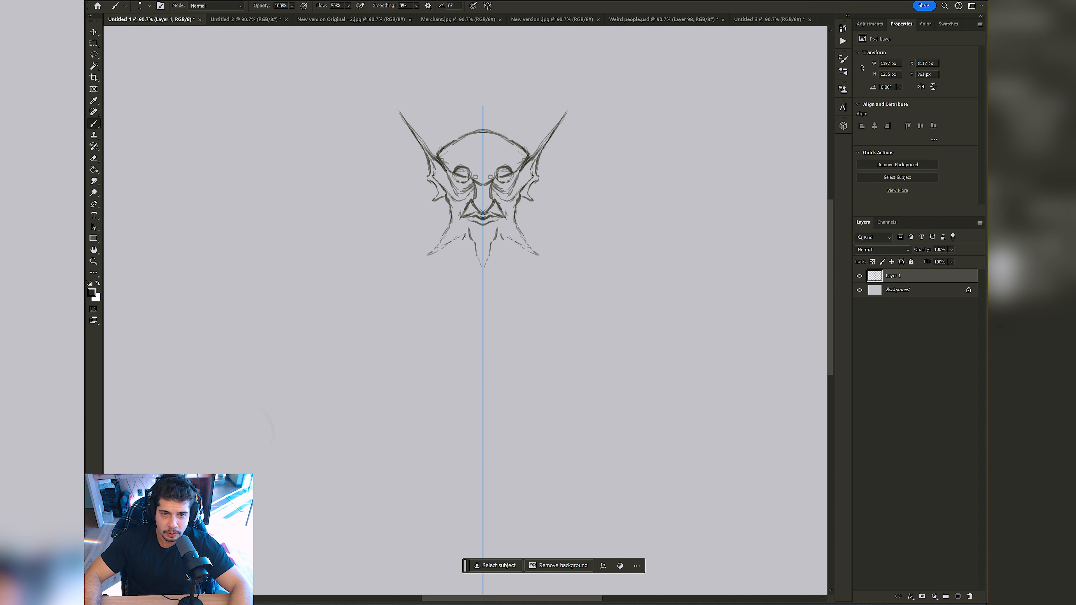
left_click_drag(433, 255, 422, 262)
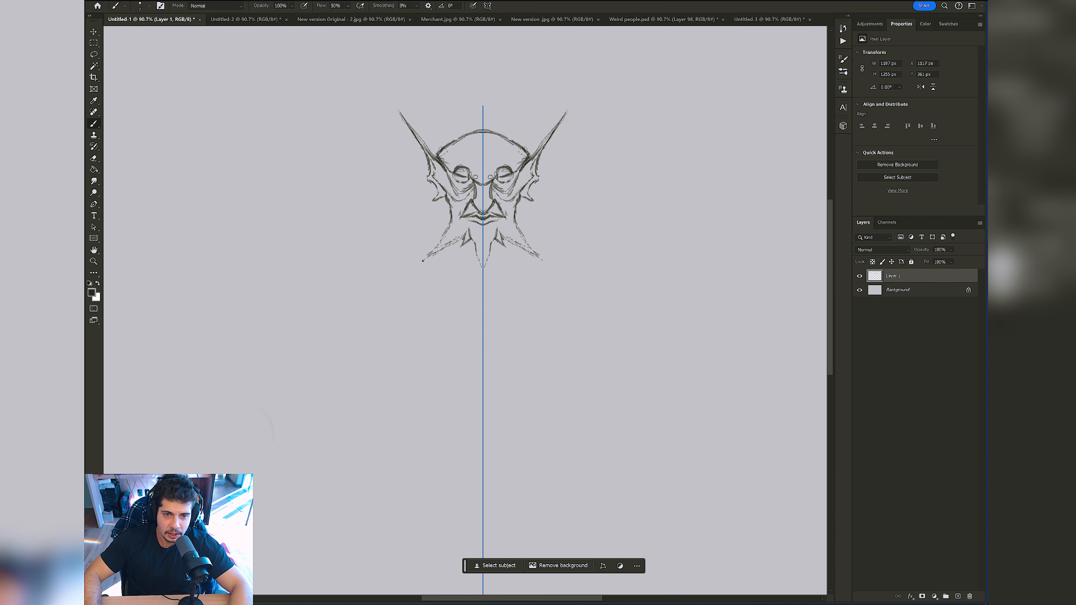
left_click_drag(446, 221, 441, 228)
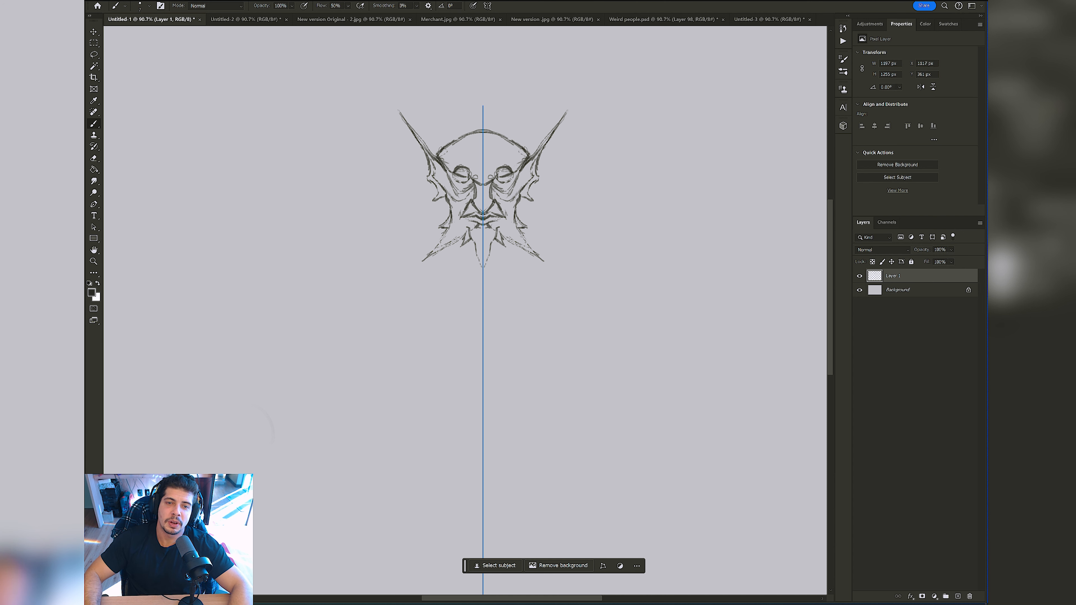
Step: Reduce the brush size and extend the outer beard spikes and the central chin point with longer strokes
scroll(474, 202, "up", 3)
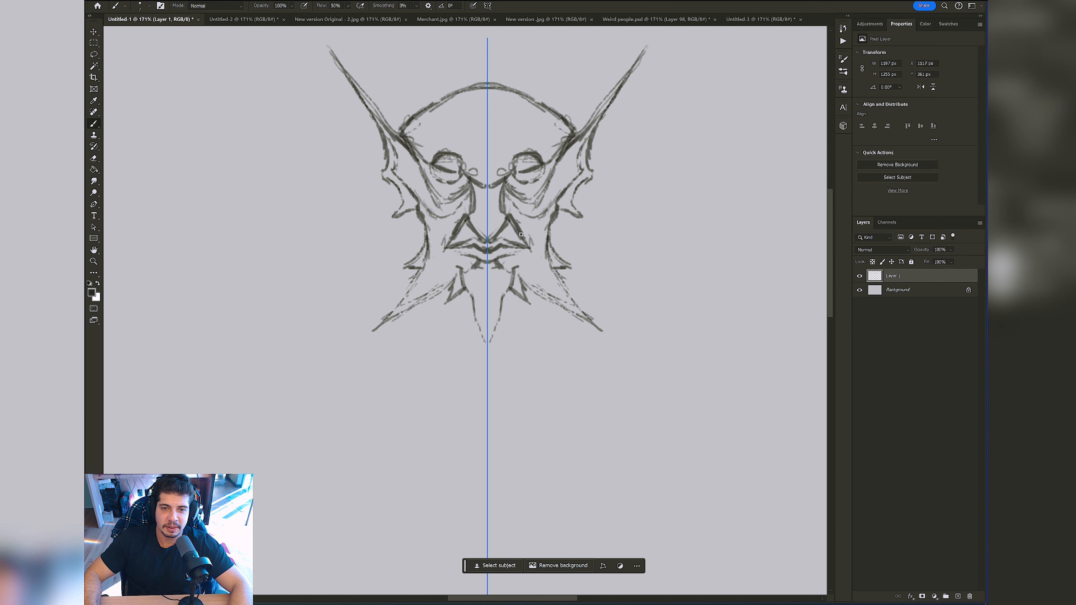
mouse_move(520, 235)
left_mouse_down()
mouse_move(565, 213)
mouse_move(550, 227)
mouse_move(568, 270)
left_mouse_up()
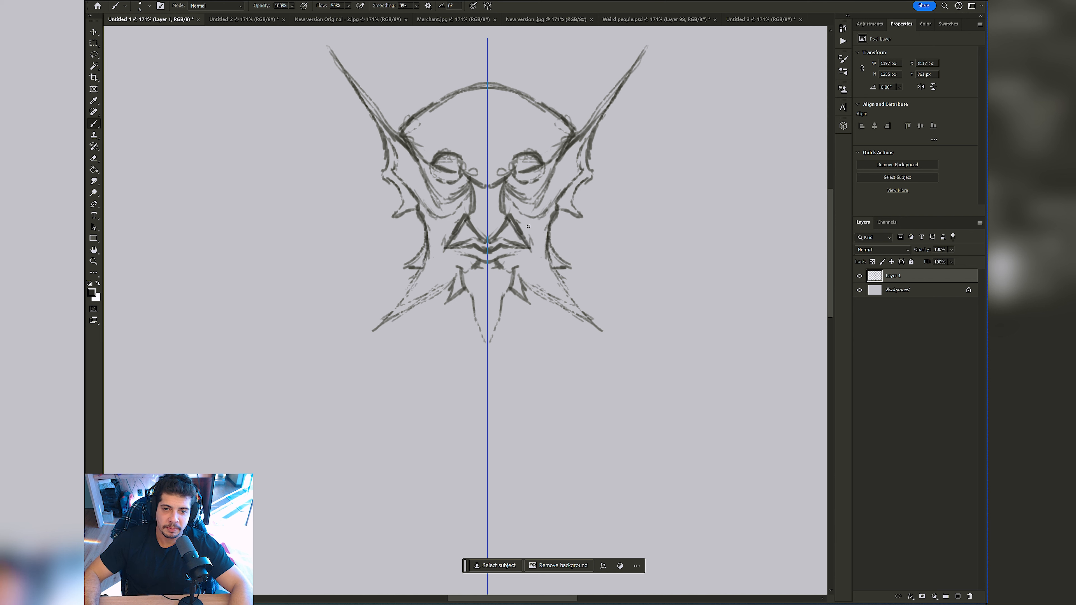
key("[")
mouse_move(426, 251)
left_mouse_down()
mouse_move(393, 308)
mouse_move(424, 264)
mouse_move(351, 348)
left_mouse_up()
left_click_drag(465, 290, 486, 367)
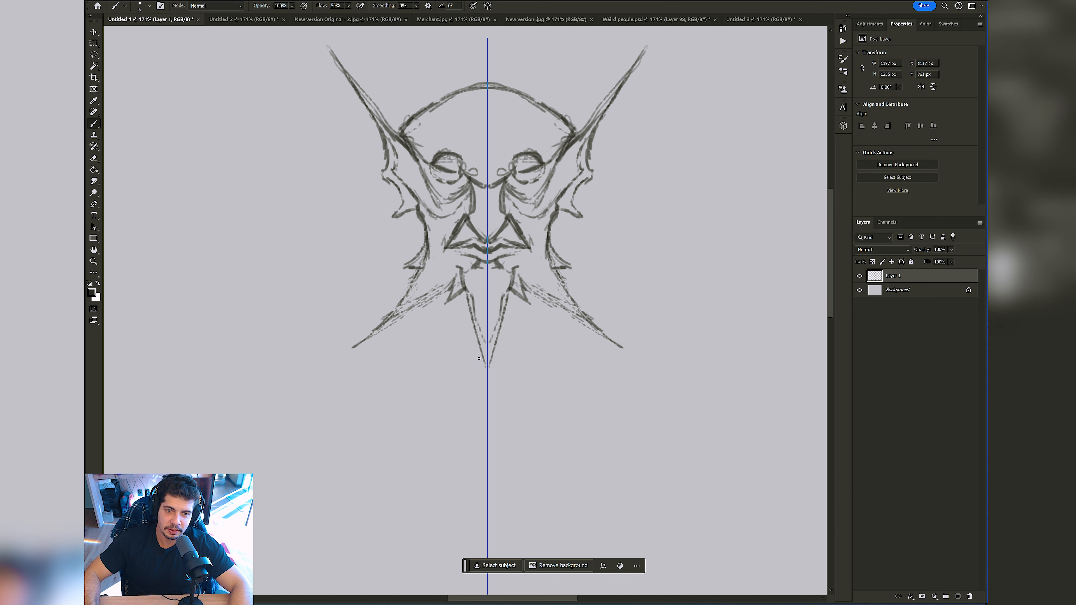
left_click_drag(475, 321, 490, 383)
Step: Refine the face with brow ridges above the eyes and extra lines around the nose and cheeks
key("z")
mouse_move(545, 269)
left_mouse_down()
mouse_move(534, 276)
mouse_move(562, 239)
left_mouse_up()
key("b")
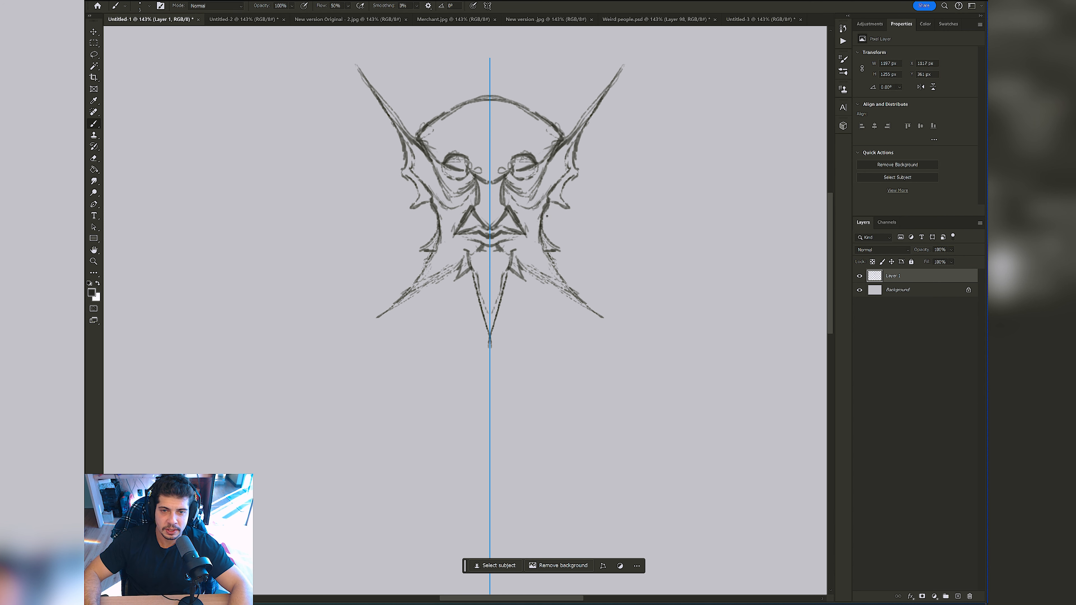
left_click_drag(452, 215, 461, 208)
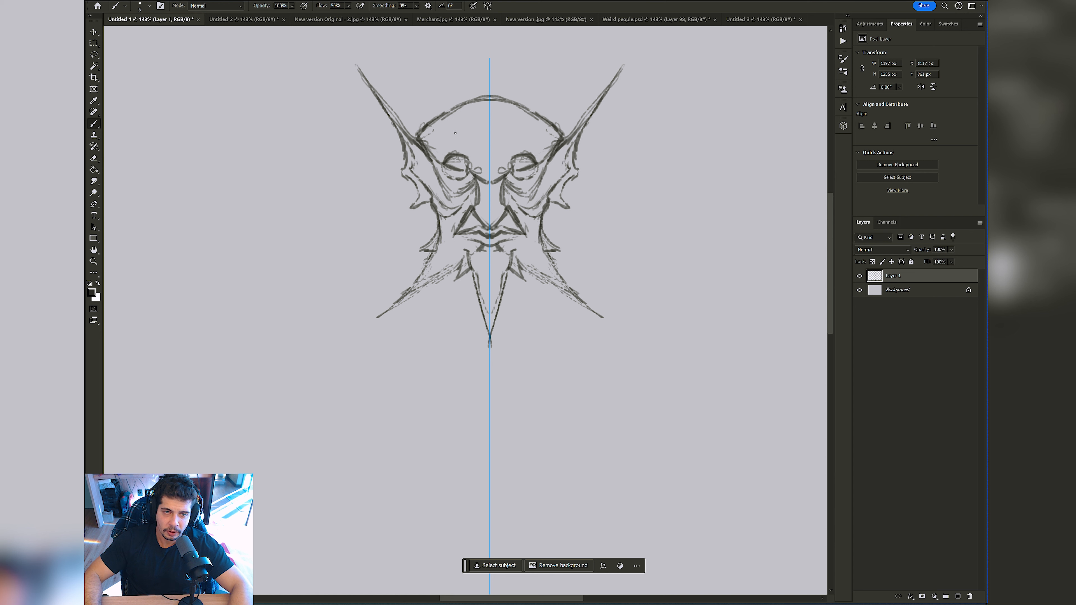
mouse_move(456, 146)
left_mouse_down()
mouse_move(477, 161)
mouse_move(430, 133)
mouse_move(469, 147)
mouse_move(487, 170)
mouse_move(460, 230)
left_mouse_up()
key("ctrl+z")
left_click(472, 222, "alt")
key("bracketright")
left_click(465, 215, "alt")
Step: Enlarge the brush and add thicker mirrored strokes beside the jaw and below the beard spikes, undoing the first attempts along the jaw
key("z")
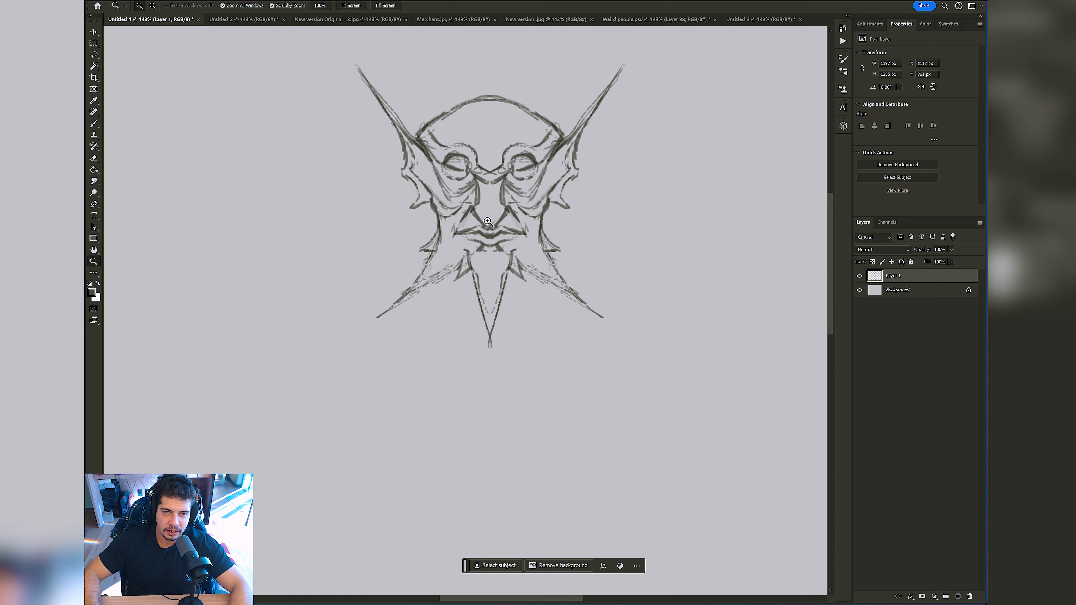
left_click(488, 221, "alt")
key("b")
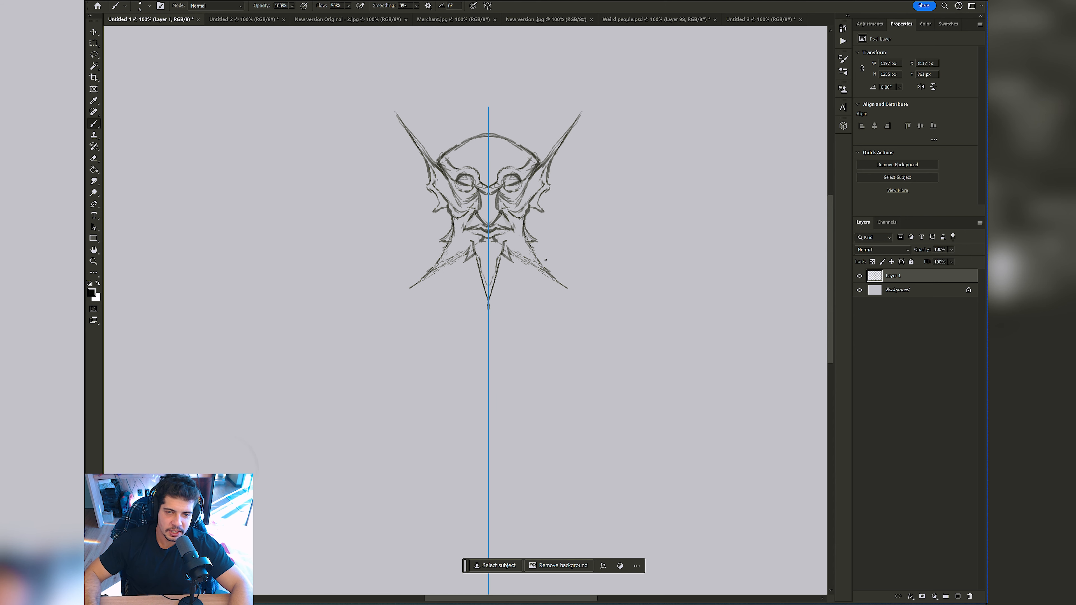
key("bracketright")
left_click_drag(530, 241, 540, 255)
left_click_drag(533, 247, 542, 255)
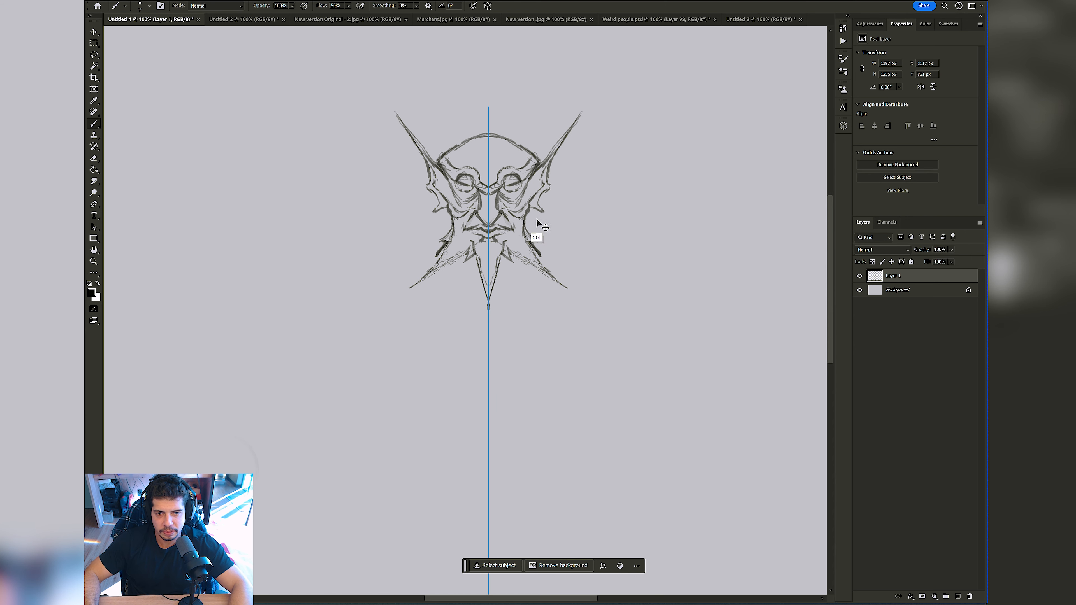
key("ctrl+z")
key("ctrl+z")
key("ctrl+z")
left_click_drag(535, 211, 532, 229)
left_click_drag(536, 212, 532, 231)
left_click_drag(520, 276, 522, 284)
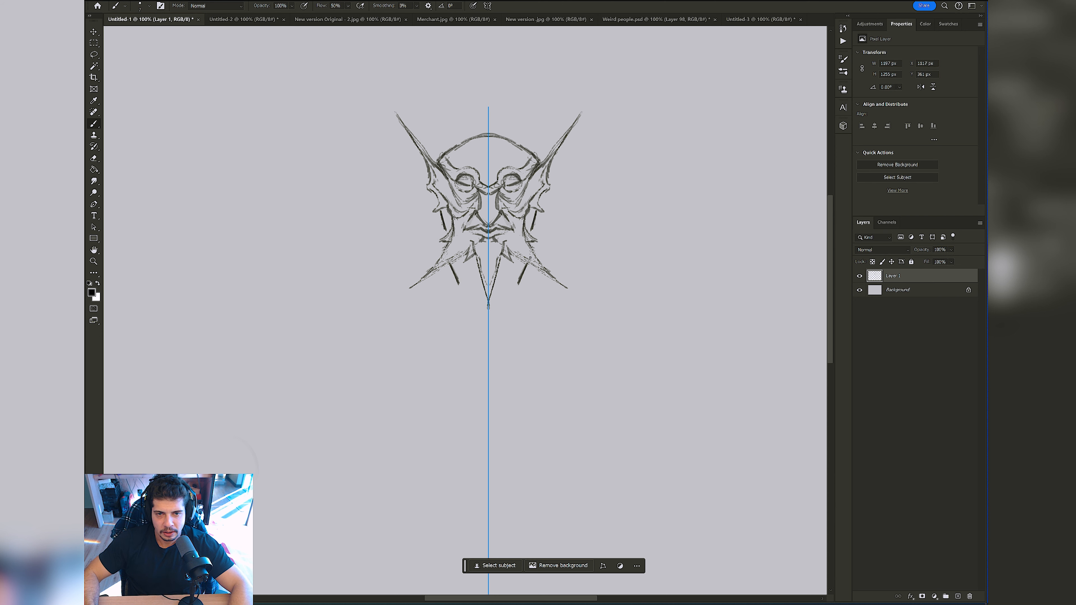
Step: Undo the last stroke and set the foreground colour to dark grey 3b3b3b
key("ctrl+z")
left_click(91, 292)
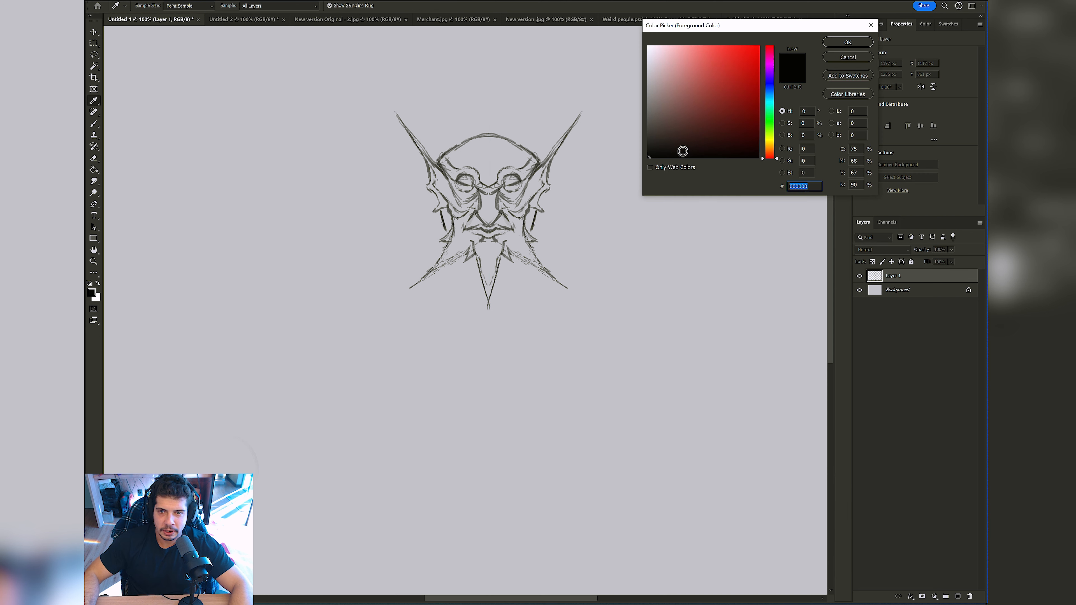
left_click(649, 132)
key("Return")
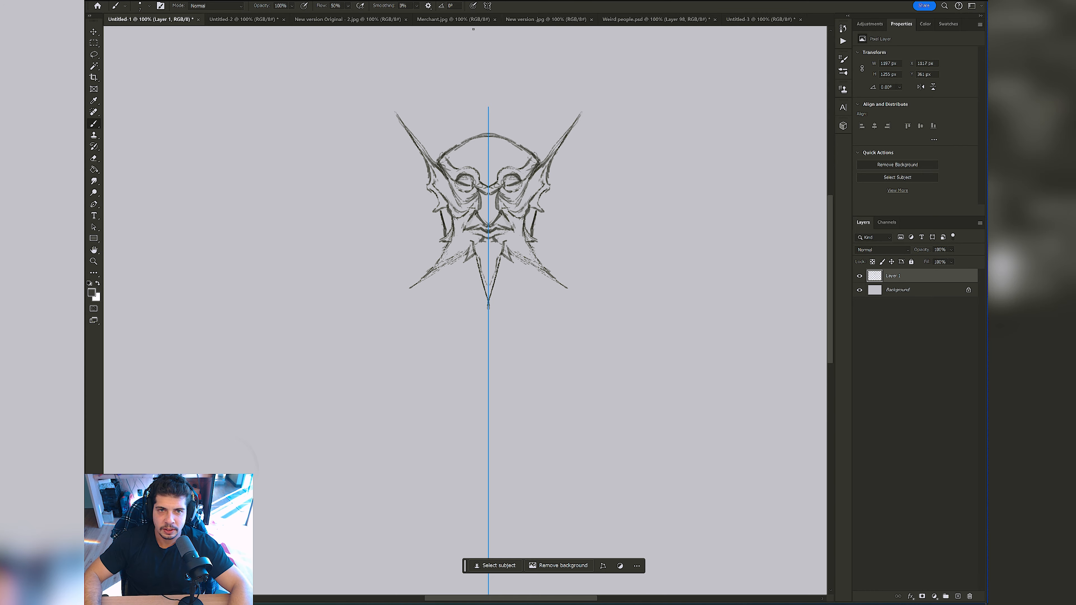
Step: Examine the line work of the Merchant.jpg character up close and return to the Untitled-1 sketch
left_click(427, 20)
key("z")
left_click_drag(664, 265, 712, 254)
left_click_drag(705, 179, 494, 147)
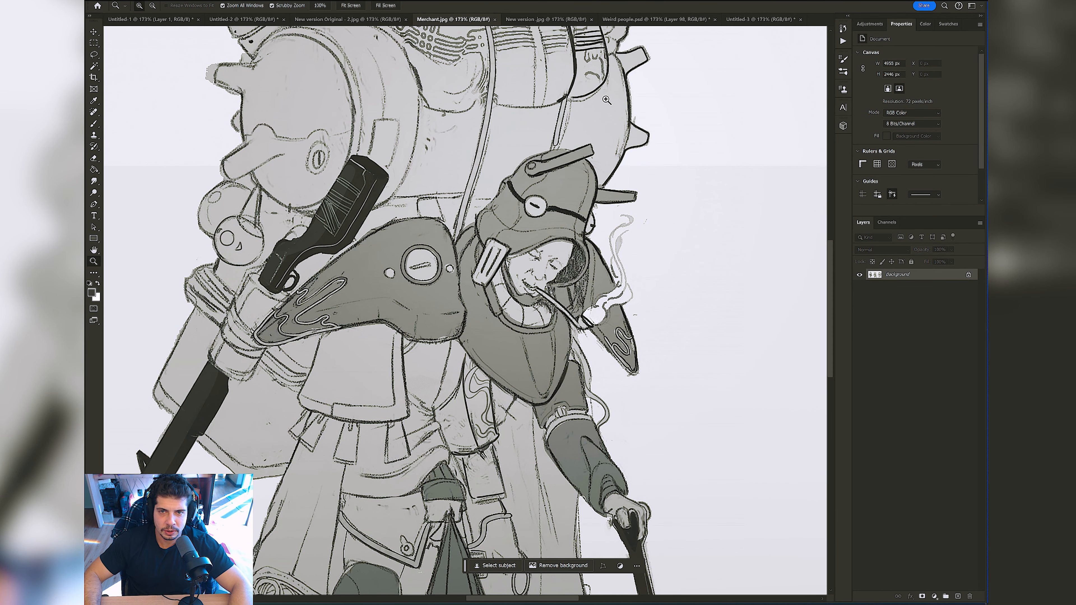
mouse_move(530, 252)
left_mouse_down()
mouse_move(671, 255)
mouse_move(503, 276)
left_mouse_up()
left_click_drag(506, 278, 548, 235)
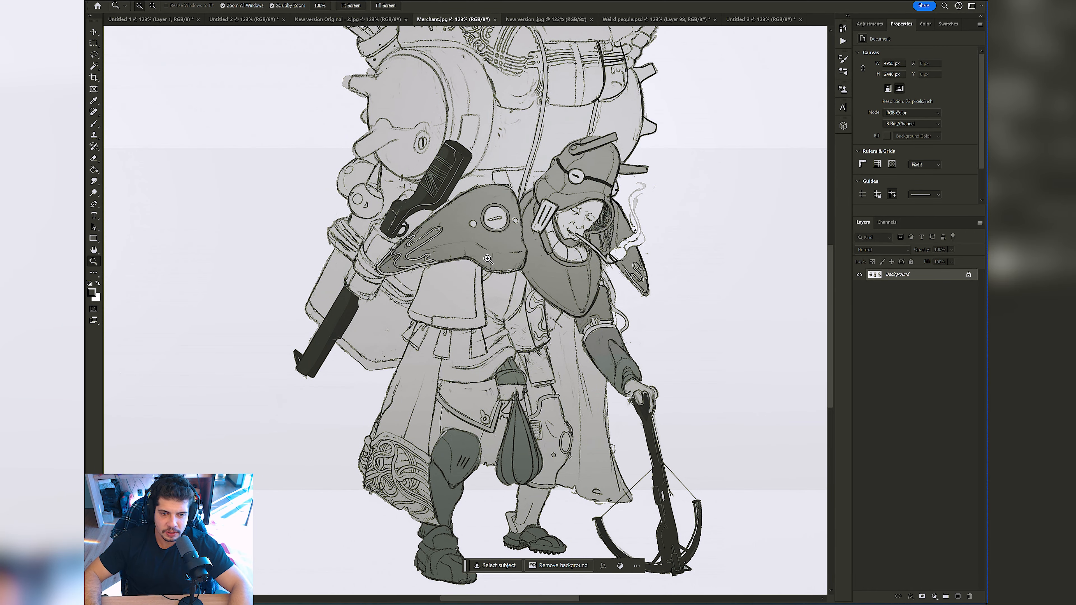
left_click(133, 19)
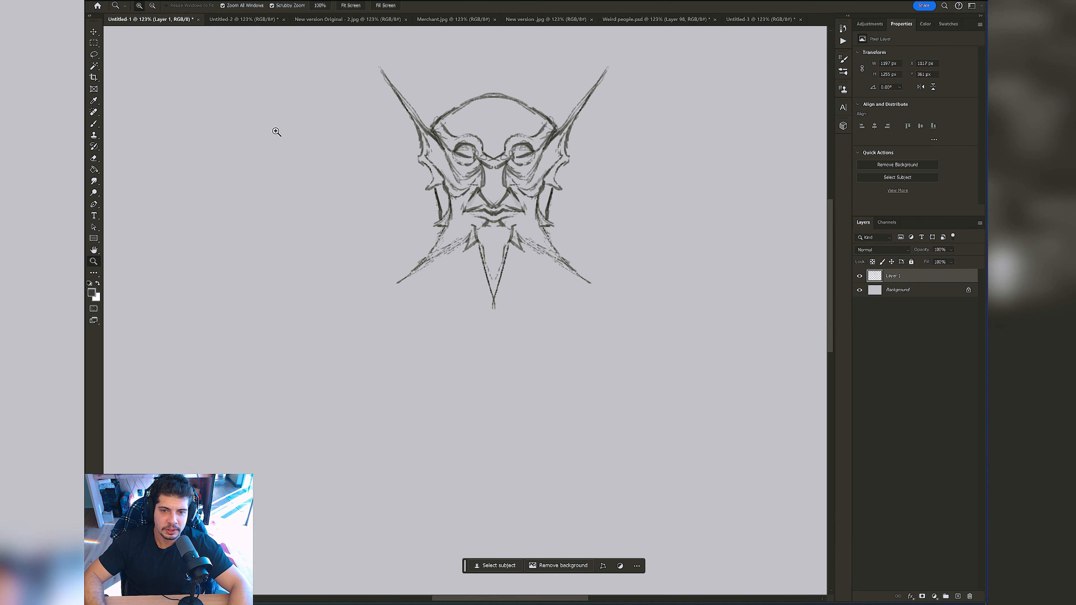
Step: Sketch a wide pointed collar outline around the mirrored head and add neck lines below the beard
left_click_drag(449, 205, 441, 203)
key("b")
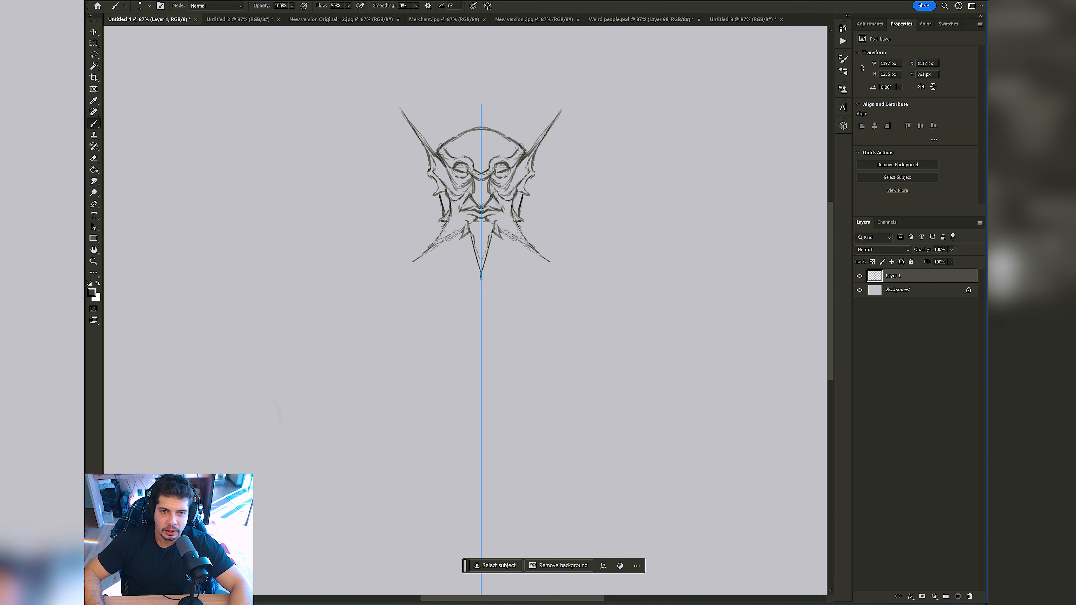
mouse_move(429, 166)
left_mouse_down()
mouse_move(347, 215)
mouse_move(367, 199)
mouse_move(362, 233)
mouse_move(439, 320)
left_mouse_up()
mouse_move(450, 236)
left_mouse_down()
mouse_move(462, 267)
mouse_move(458, 235)
left_mouse_up()
Step: Darken the foreground colour to 242424
left_click(92, 292)
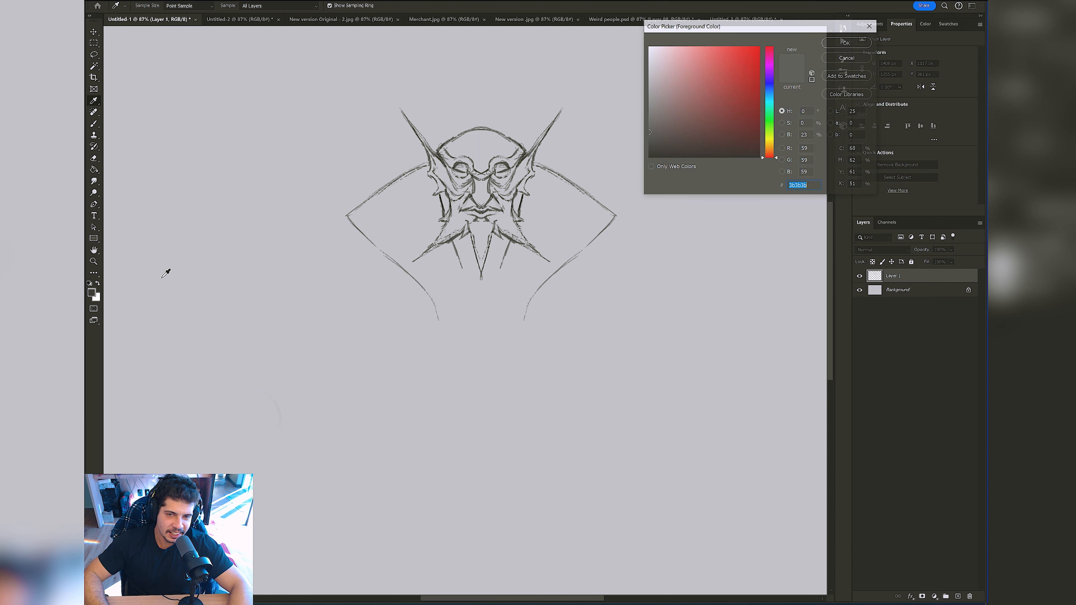
left_click_drag(668, 140, 646, 144)
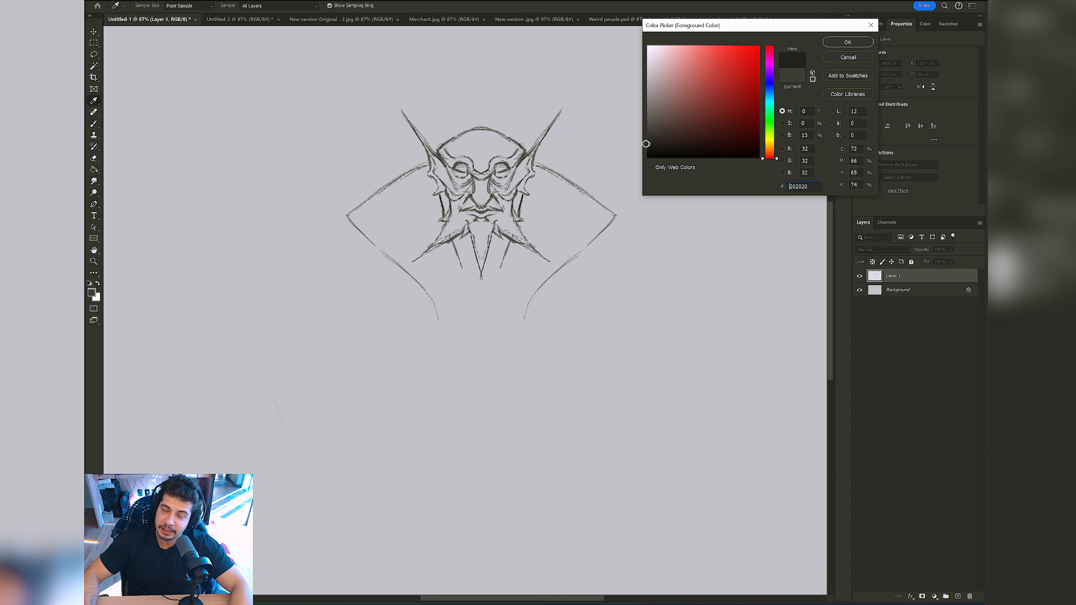
left_click(845, 44)
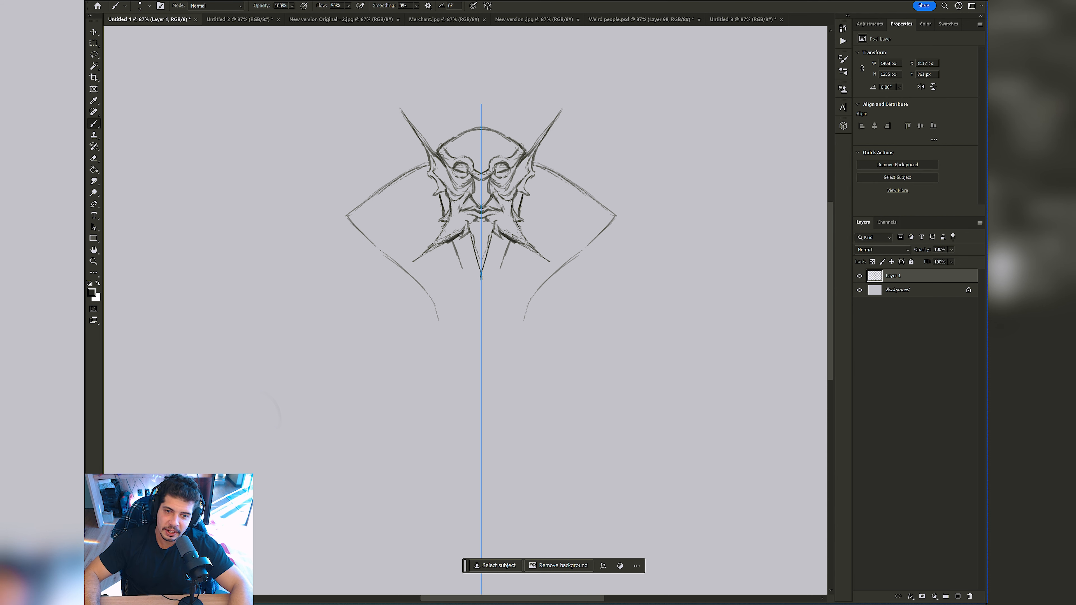
Step: Draw the V-shaped neck opening below the beard and thicken the collar's outer corners and lower edges
mouse_move(470, 233)
left_mouse_down()
mouse_move(477, 262)
mouse_move(459, 258)
mouse_move(469, 287)
mouse_move(452, 256)
mouse_move(469, 298)
left_mouse_up()
left_click_drag(458, 284, 479, 314)
left_click_drag(362, 223, 361, 224)
mouse_move(363, 212)
left_mouse_down()
mouse_move(366, 230)
mouse_move(428, 297)
left_mouse_up()
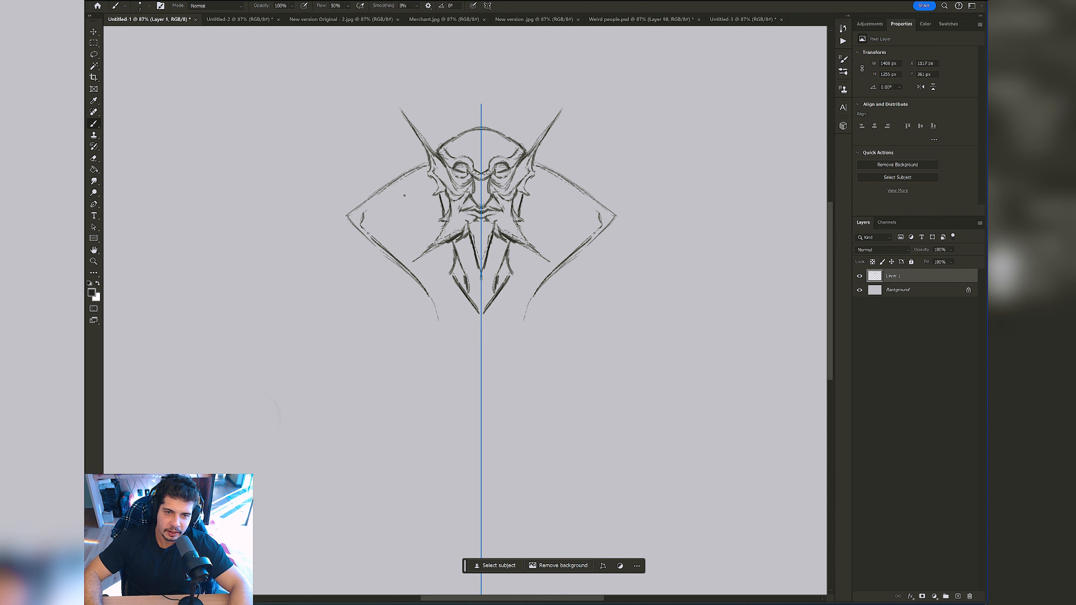
Step: Add an inner line along the upper edges of the collar to give it a rim
key("r")
mouse_move(401, 263)
left_mouse_down()
mouse_move(328, 277)
mouse_move(346, 229)
left_mouse_up()
left_click_drag(329, 277, 349, 223)
key("r")
left_click_drag(455, 193, 529, 201)
key("b")
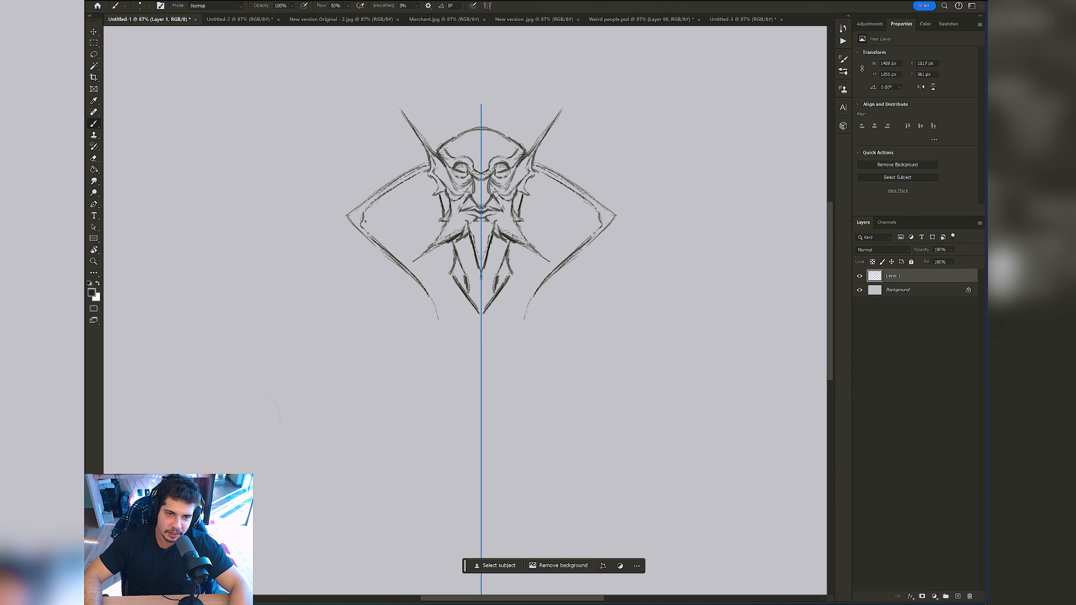
Step: Draw curved fold lines across the collar and down its lower part, undoing the first attempts
left_click_drag(366, 220, 421, 251)
key("ctrl+z")
left_click_drag(367, 216, 412, 247)
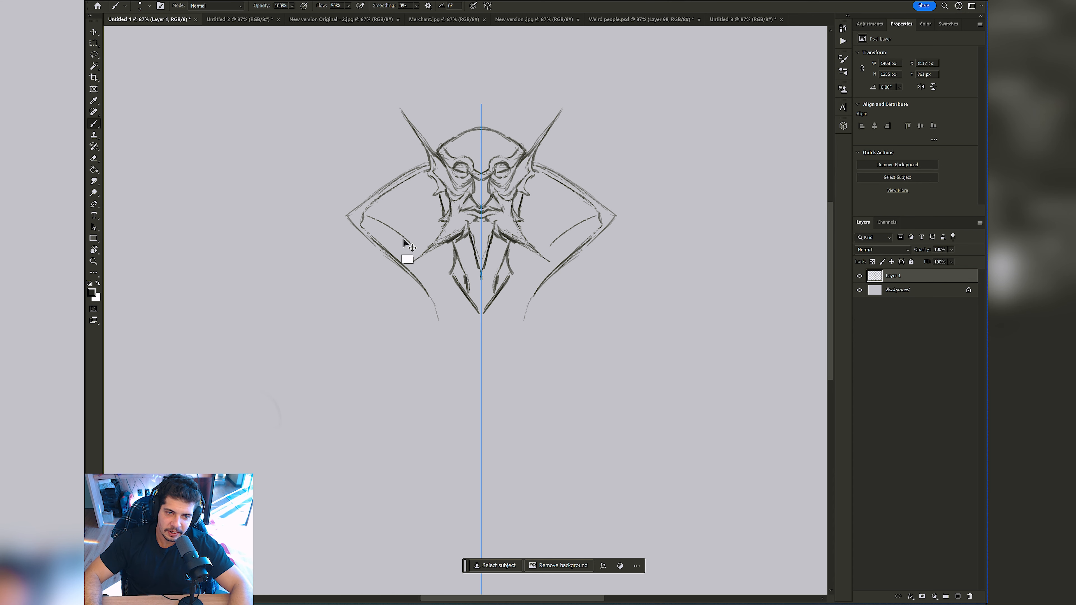
key("ctrl+z")
mouse_move(365, 219)
left_mouse_down()
mouse_move(423, 256)
mouse_move(460, 323)
left_mouse_up()
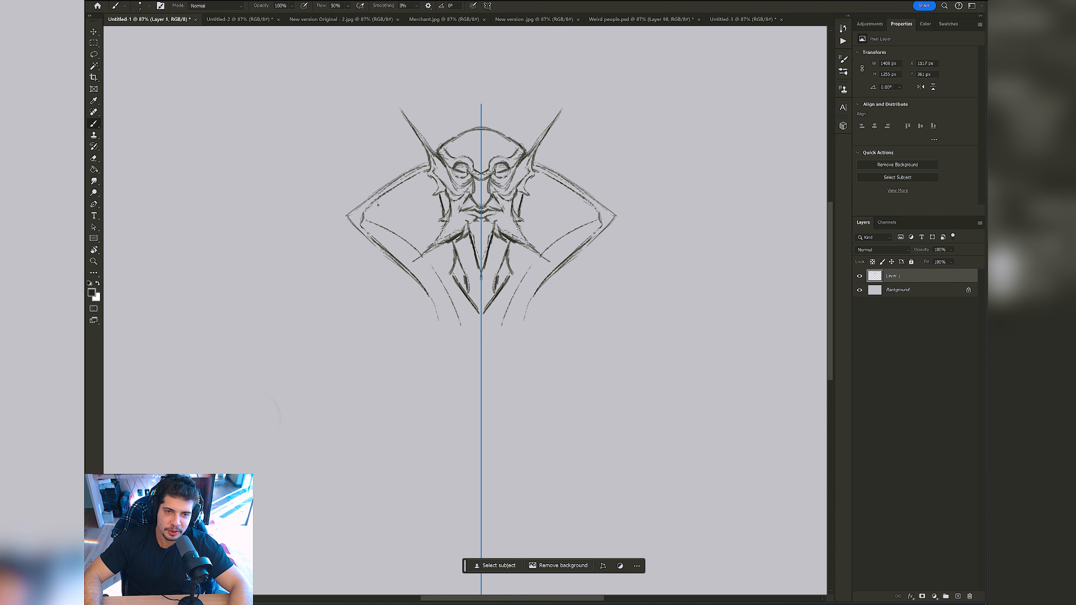
left_click_drag(378, 205, 434, 244)
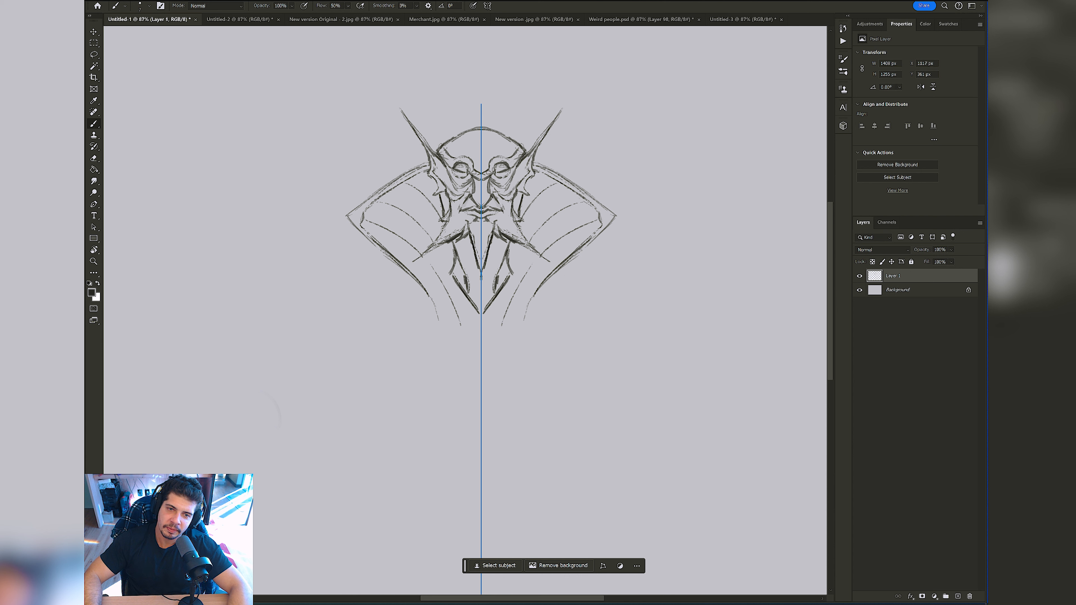
Step: Hatch shadows beside the jaw and under the beard, and refine the lines in and around the eyes
mouse_move(429, 173)
left_mouse_down()
mouse_move(428, 147)
mouse_move(429, 200)
mouse_move(443, 193)
mouse_move(471, 271)
left_mouse_up()
mouse_move(456, 170)
left_mouse_down()
mouse_move(467, 171)
mouse_move(447, 181)
mouse_move(467, 200)
mouse_move(506, 204)
mouse_move(467, 190)
mouse_move(493, 202)
left_mouse_up()
scroll(458, 161, "up", 2)
scroll(459, 162, "up", 4)
left_click(497, 180, "alt")
key("ctrl+z")
key("ctrl+z")
left_click(484, 194, "alt")
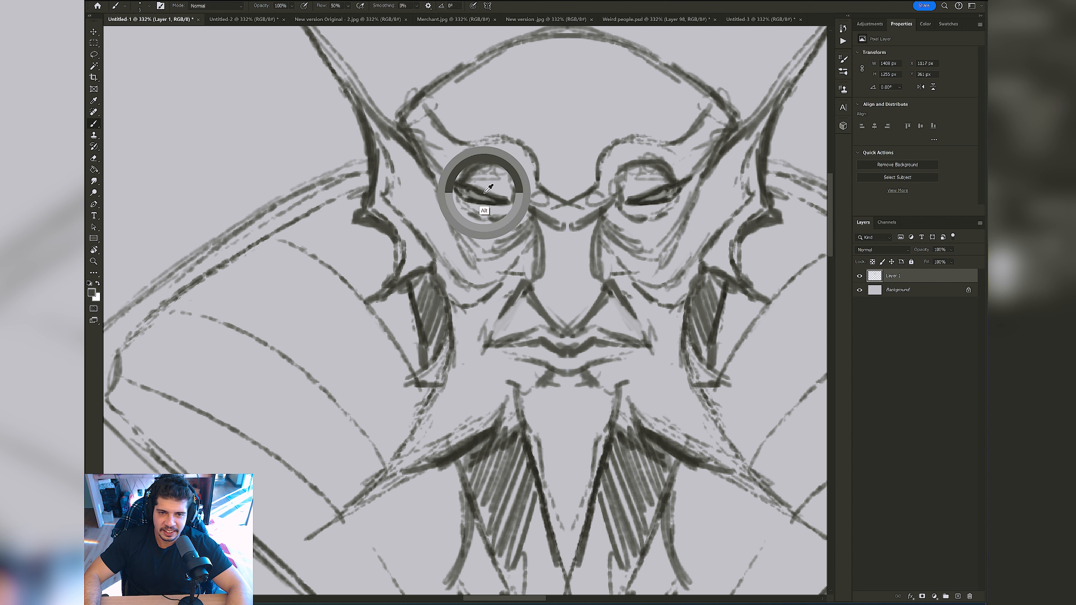
left_click(482, 188, "alt")
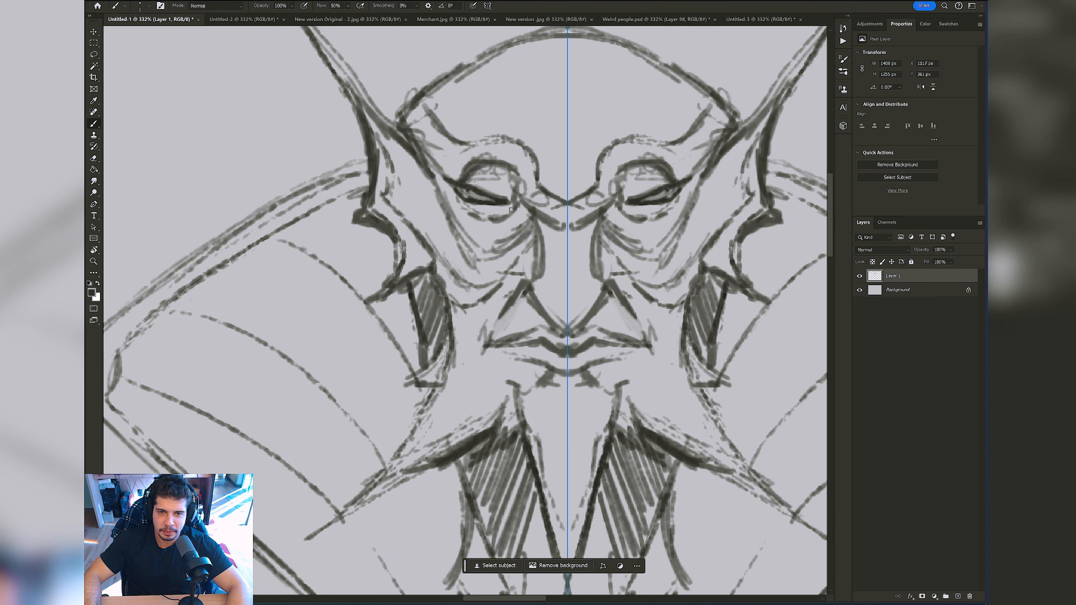
mouse_move(513, 209)
left_mouse_down()
mouse_move(491, 221)
mouse_move(464, 215)
mouse_move(494, 223)
left_mouse_up()
mouse_move(504, 198)
left_mouse_down()
mouse_move(480, 191)
mouse_move(522, 193)
left_mouse_up()
Step: Enlarge the brush and clean away the lower ends of the hatched shapes beside the jaw
key("b")
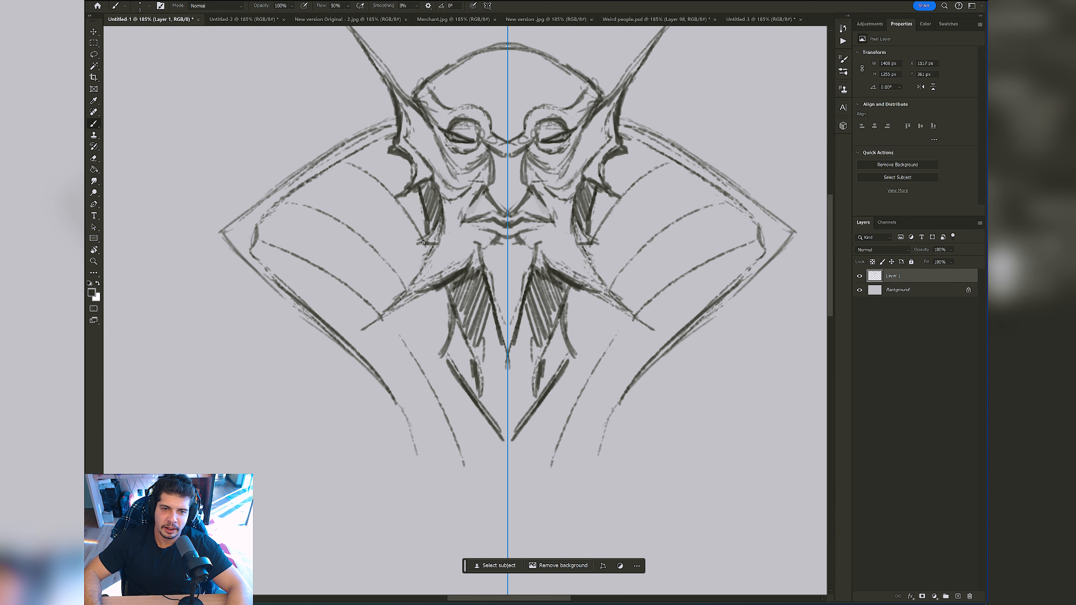
key("bracketright")
key("bracketright")
key("bracketright")
left_click_drag(443, 221, 426, 239)
mouse_move(439, 215)
left_mouse_down()
mouse_move(420, 240)
mouse_move(429, 232)
left_mouse_up()
Step: Sample the dark sketch colour and fill the cheeks, beard spikes and chin point with pointed hair strokes
left_click(456, 274, "alt")
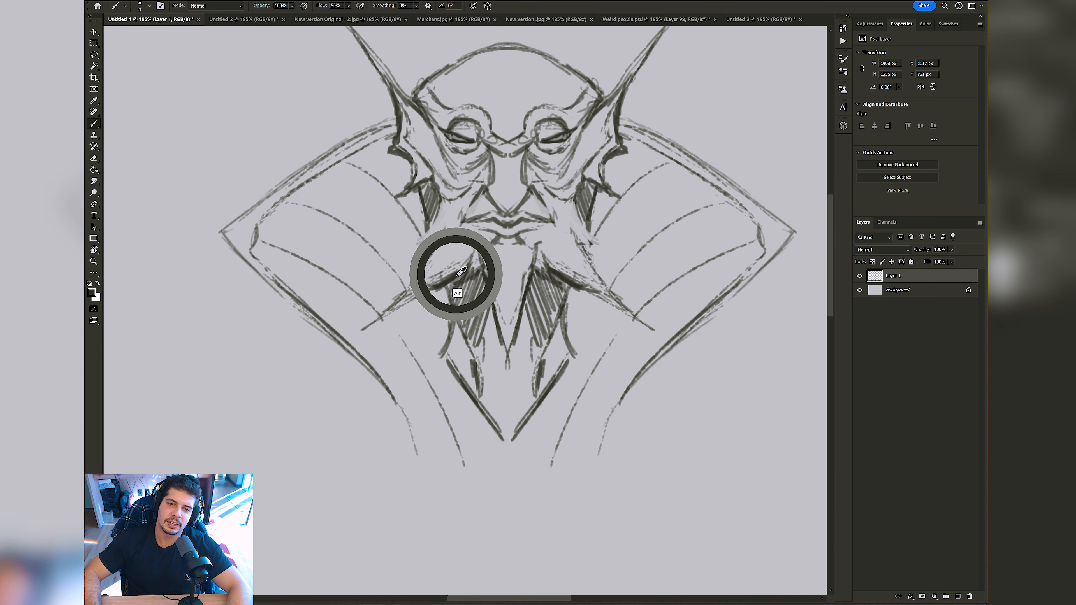
left_click_drag(418, 240, 391, 265)
mouse_move(434, 196)
left_mouse_down()
mouse_move(399, 217)
mouse_move(406, 243)
mouse_move(449, 195)
mouse_move(423, 237)
mouse_move(455, 221)
mouse_move(426, 276)
left_mouse_up()
mouse_move(458, 233)
left_mouse_down()
mouse_move(433, 275)
mouse_move(454, 262)
mouse_move(500, 300)
left_mouse_up()
left_click_drag(499, 261, 507, 330)
left_click_drag(499, 267, 504, 319)
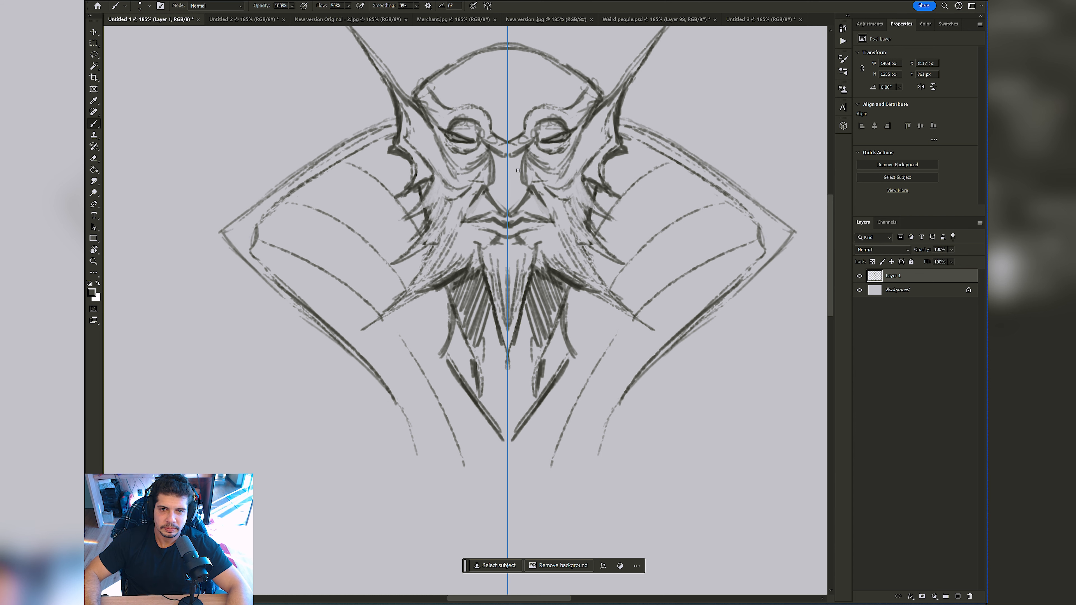
Step: Refine the nose bridge and darken the mouth, sampling colours from the canvas
left_click_drag(534, 132, 524, 204)
left_click(433, 173, "alt")
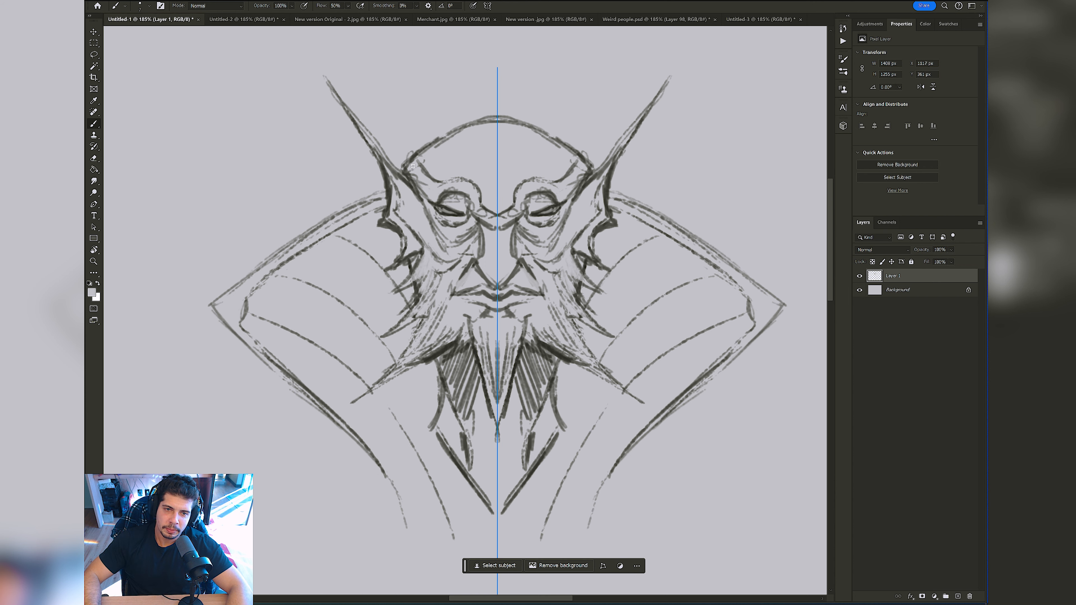
mouse_move(473, 174)
left_mouse_down()
mouse_move(386, 193)
mouse_move(471, 217)
left_mouse_up()
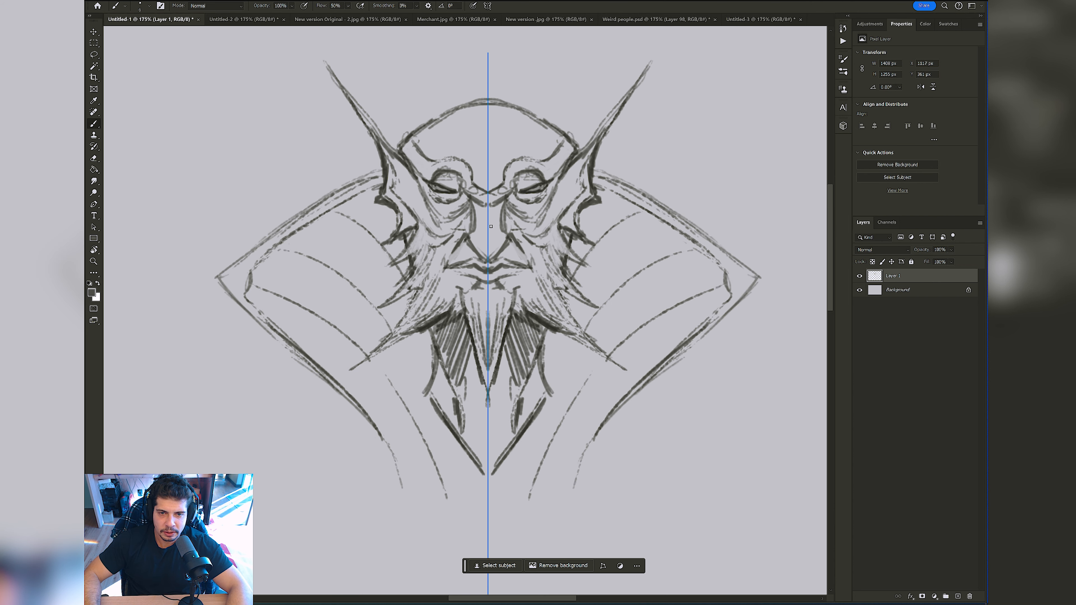
left_click(524, 198, "alt")
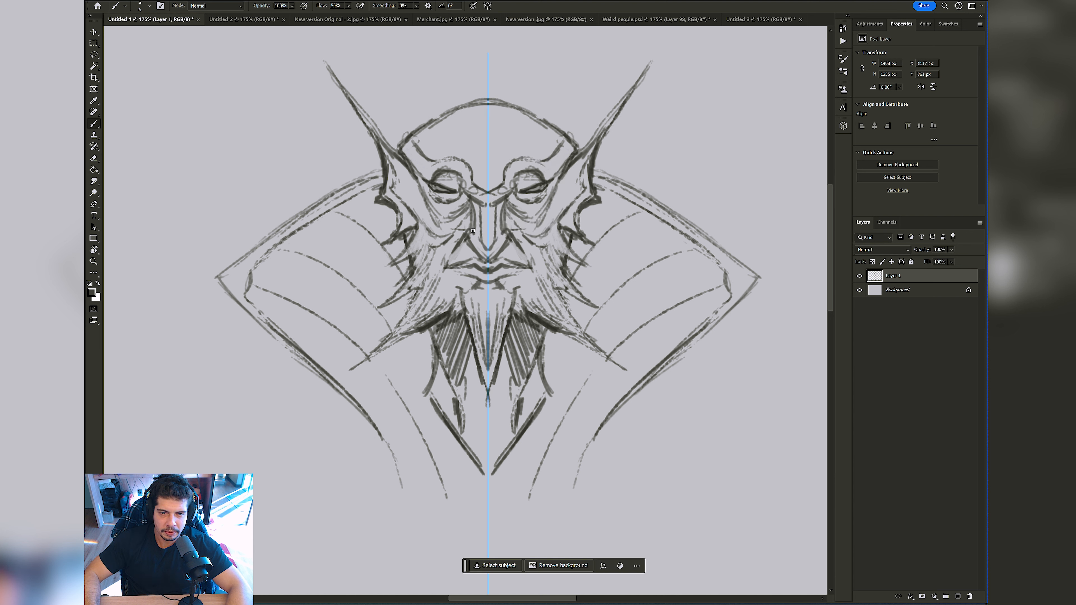
left_click(474, 248, "alt")
mouse_move(482, 249)
left_mouse_down()
mouse_move(443, 250)
mouse_move(546, 256)
mouse_move(517, 266)
mouse_move(556, 267)
mouse_move(544, 311)
mouse_move(586, 293)
mouse_move(552, 293)
mouse_move(525, 262)
mouse_move(552, 257)
mouse_move(515, 271)
left_mouse_up()
left_click(669, 172, "alt")
left_click_drag(553, 237, 606, 242)
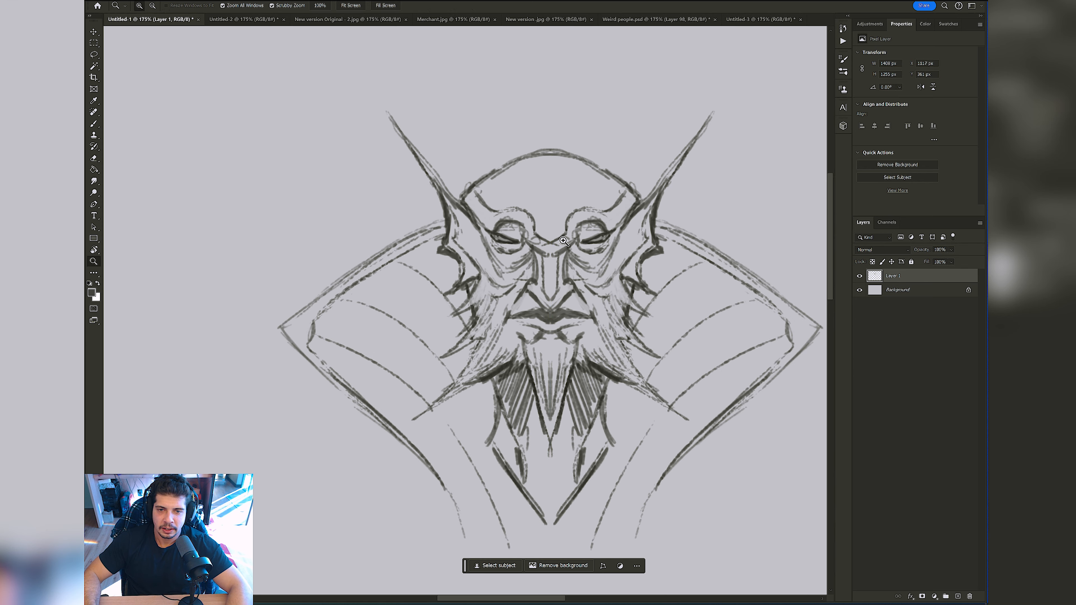
Step: Enlarge the brush and shade the bags under the eyes
key("bracketright")
key("bracketright")
left_click_drag(525, 246, 499, 261)
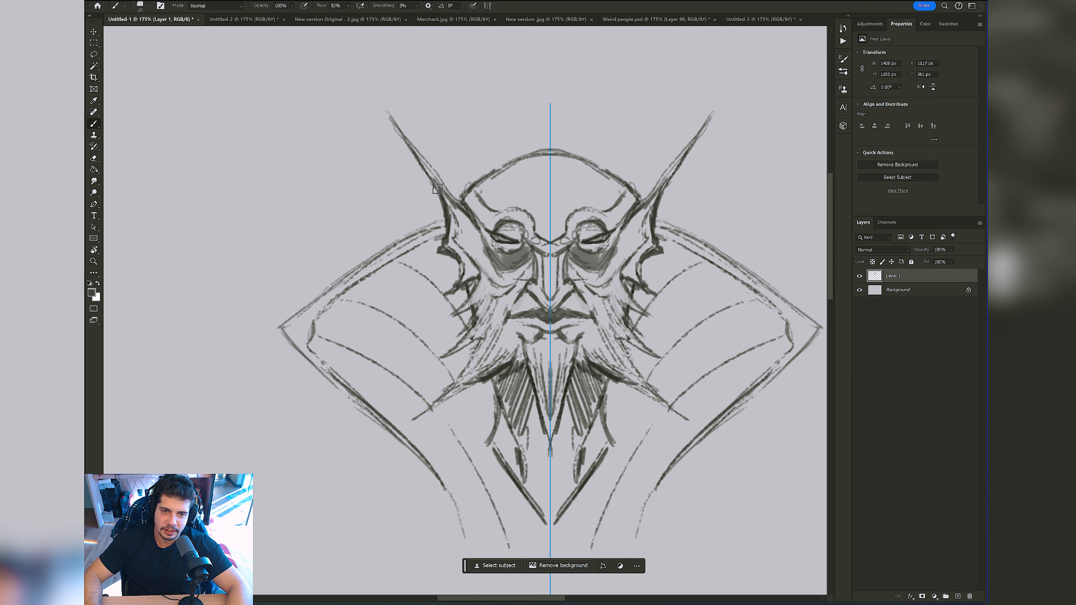
Step: Undo the first ear stroke, reduce the brush size, extend the ear tips and thicken the ears' outer edges
mouse_move(466, 207)
left_mouse_down()
mouse_move(365, 69)
mouse_move(442, 180)
left_mouse_up()
key("ctrl+z")
key("bracketleft")
key("bracketleft")
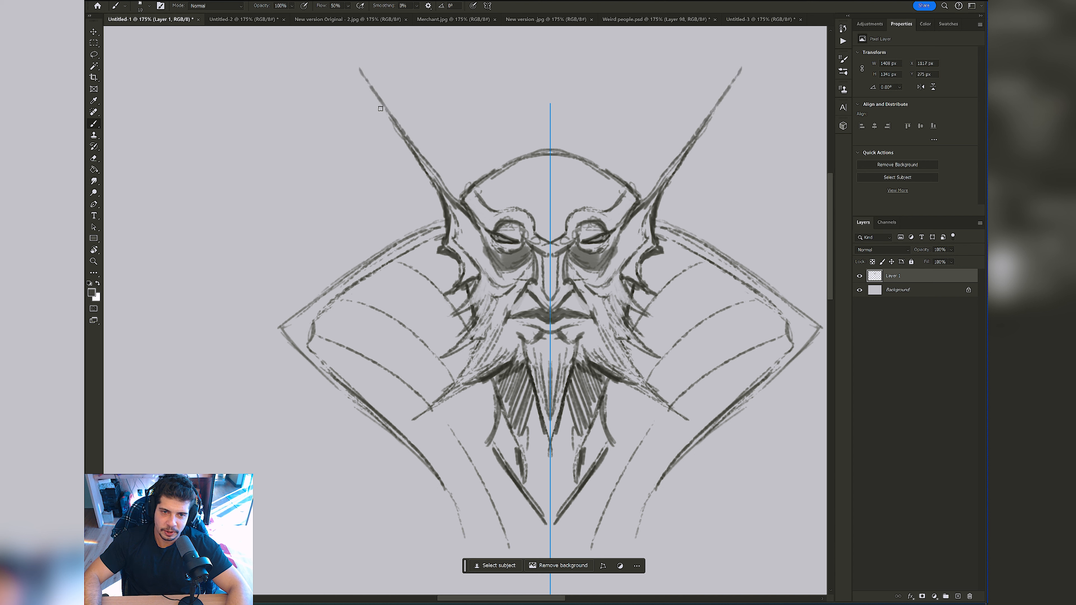
left_click_drag(380, 108, 445, 186)
left_click_drag(358, 69, 428, 191)
left_click_drag(379, 105, 435, 233)
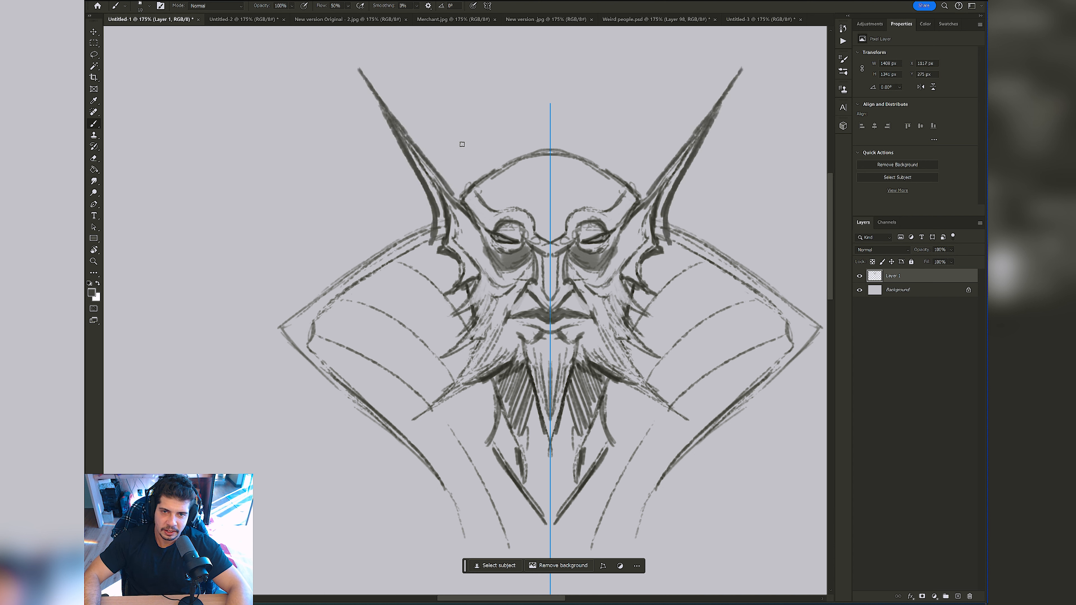
mouse_move(512, 96)
left_mouse_down()
mouse_move(502, 124)
mouse_move(552, 141)
mouse_move(514, 78)
mouse_move(526, 98)
mouse_move(543, 85)
mouse_move(551, 45)
mouse_move(556, 84)
left_mouse_up()
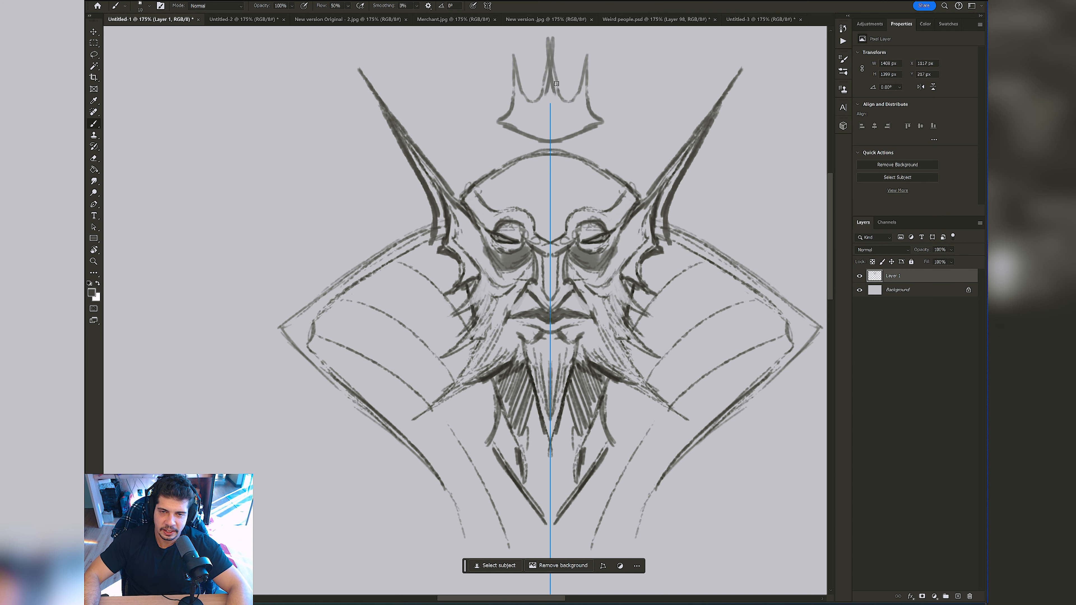
key("ctrl+z")
key("ctrl+z")
key("ctrl+z")
key("ctrl+z")
key("ctrl+z")
Step: Transform the vertical symmetry axis and move it to the empty canvas area right of the character
key("z")
mouse_move(561, 166)
left_mouse_down()
mouse_move(523, 166)
mouse_move(564, 165)
mouse_move(535, 103)
left_mouse_up()
key("b")
left_click(489, 5)
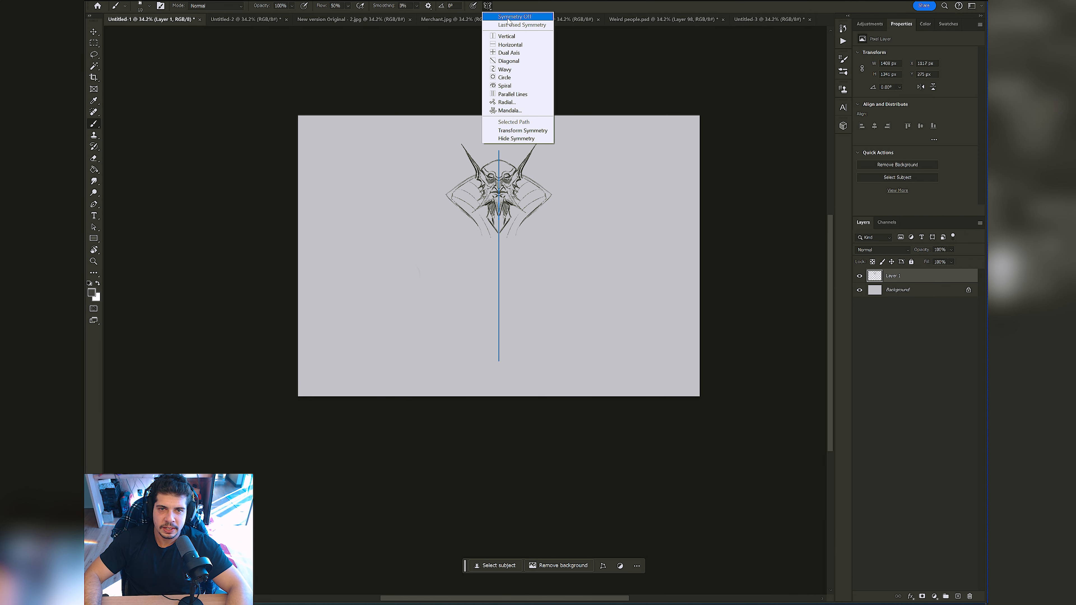
left_click(513, 130)
left_click_drag(503, 199, 608, 199)
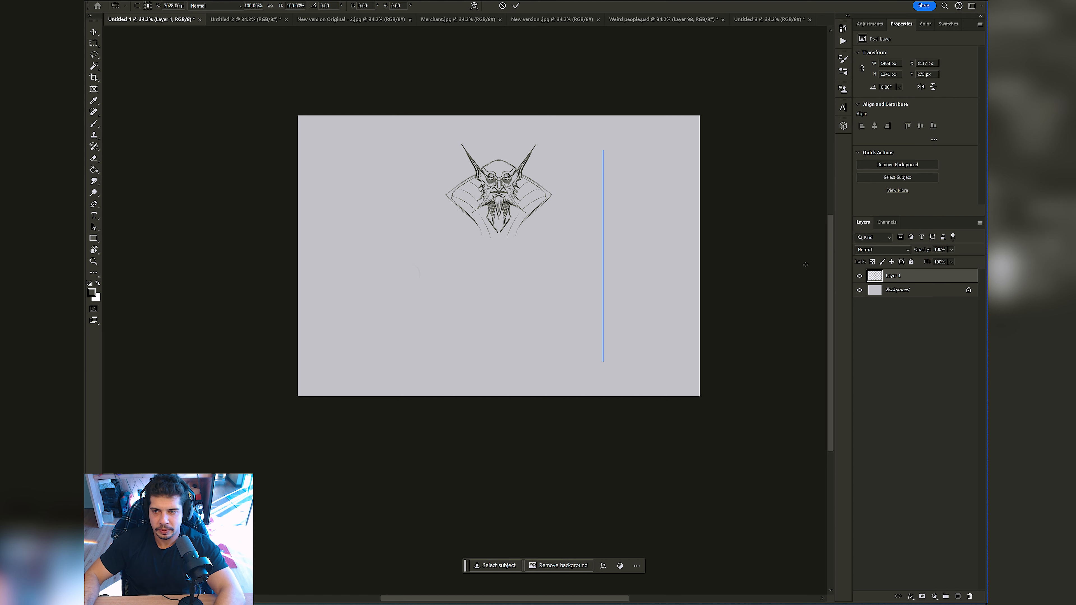
key("ctrl+t")
left_click_drag(505, 227, 392, 213)
key("Return")
key("z")
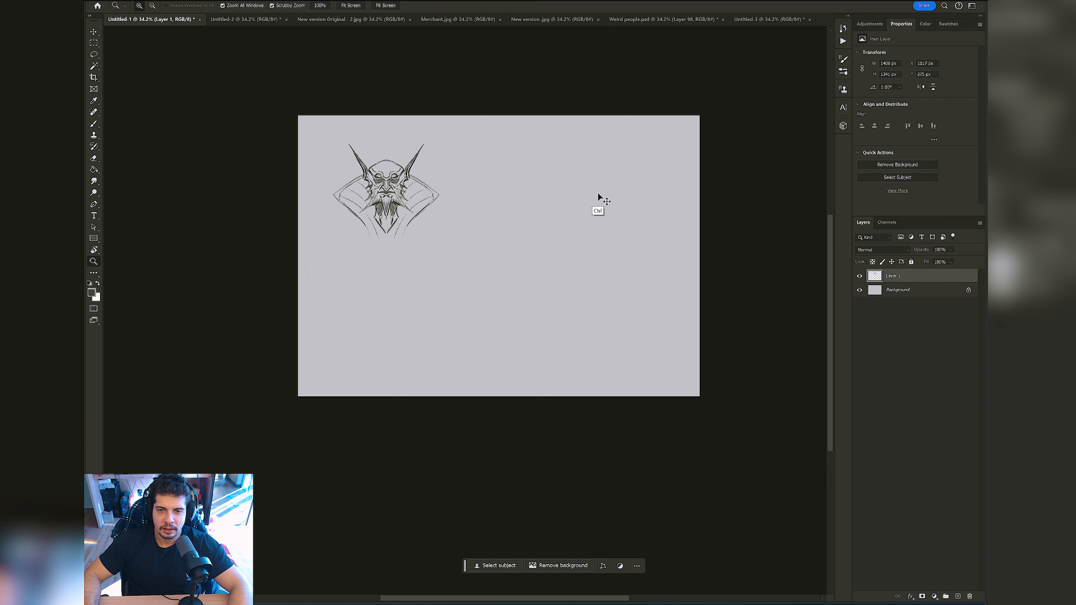
key("ctrl+z")
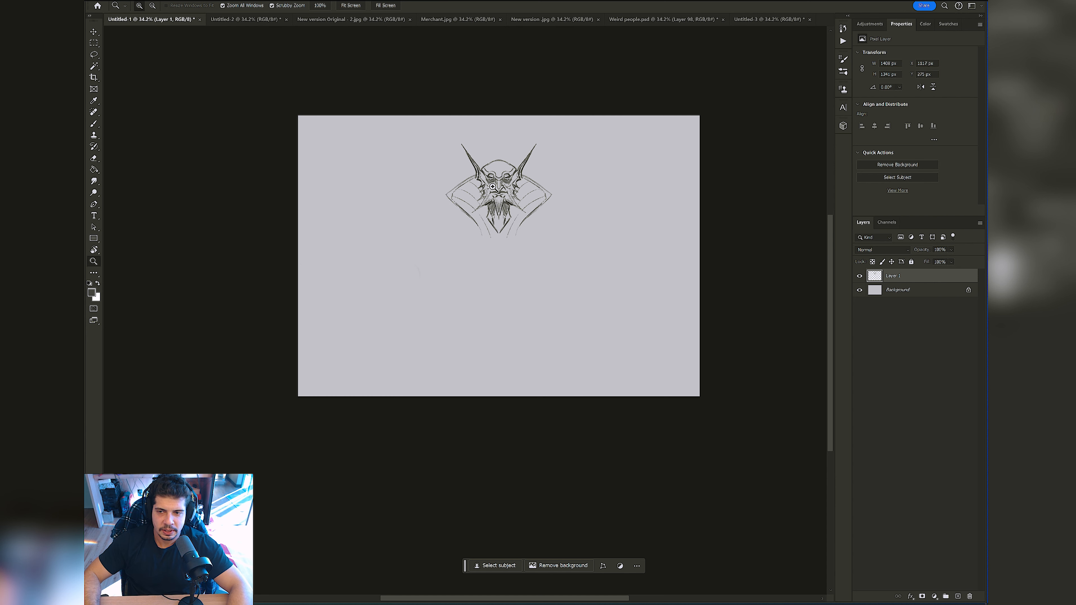
Step: Show the rulers and move the character sketch to the upper-left area of the canvas
left_click_drag(494, 186, 520, 183)
key("b")
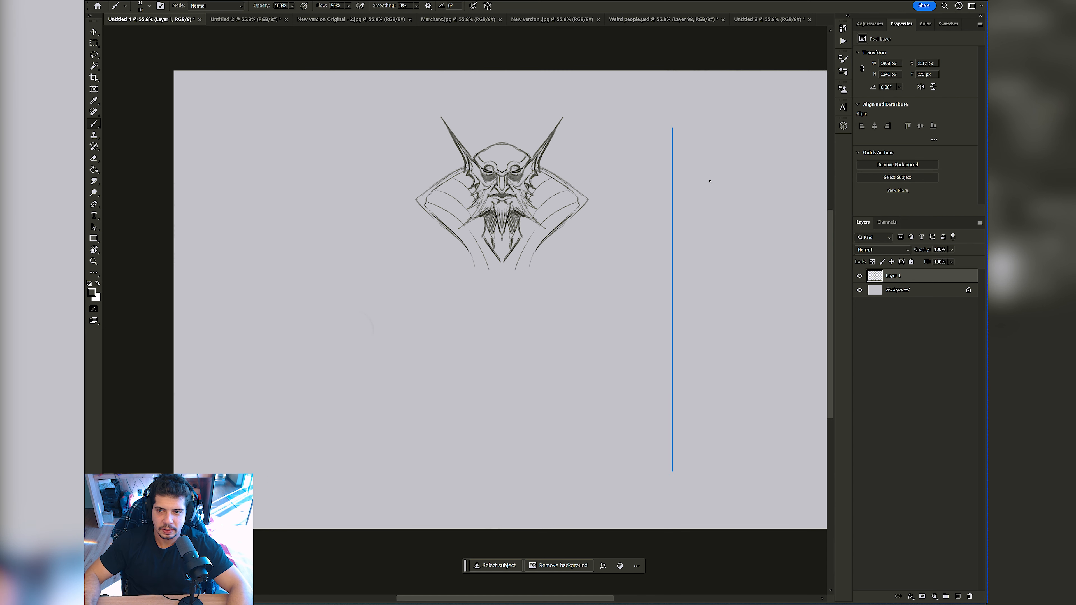
key("ctrl+t")
key("ctrl+r")
left_click_drag(506, 221, 308, 207)
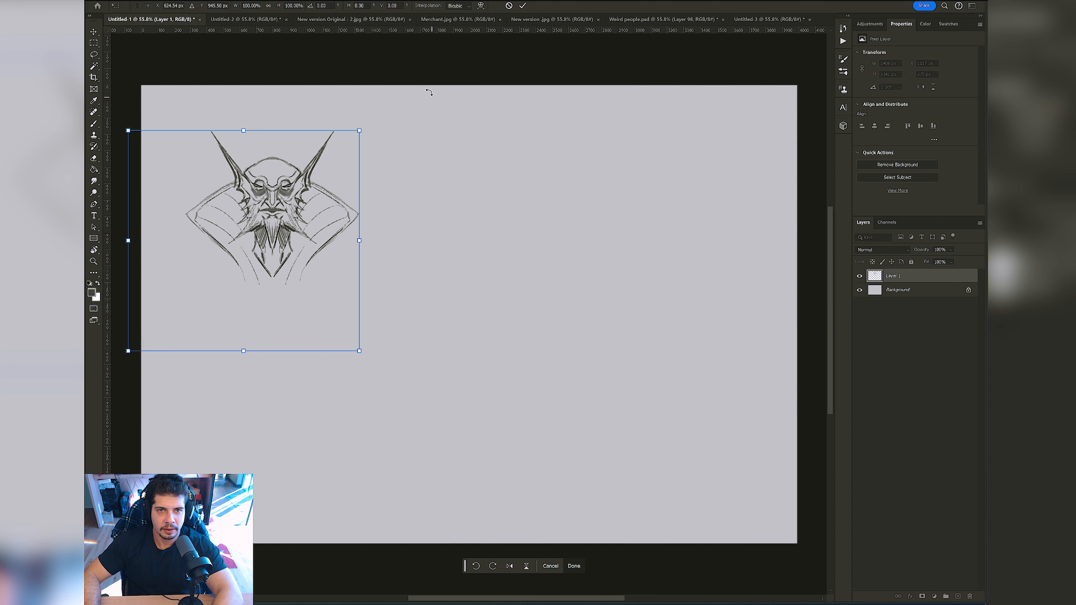
left_click(521, 6)
Step: Transform the symmetry axis and move it to about the middle of the canvas, beside the character
left_click(489, 7)
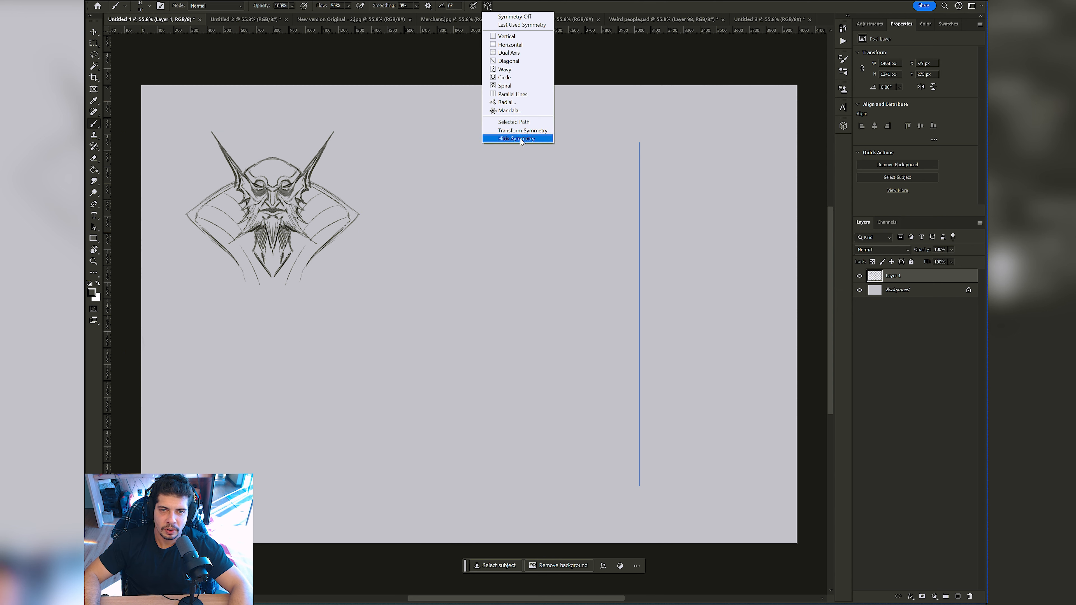
left_click(525, 130)
mouse_move(639, 176)
left_mouse_down()
mouse_move(461, 151)
mouse_move(473, 164)
left_mouse_up()
key("Return")
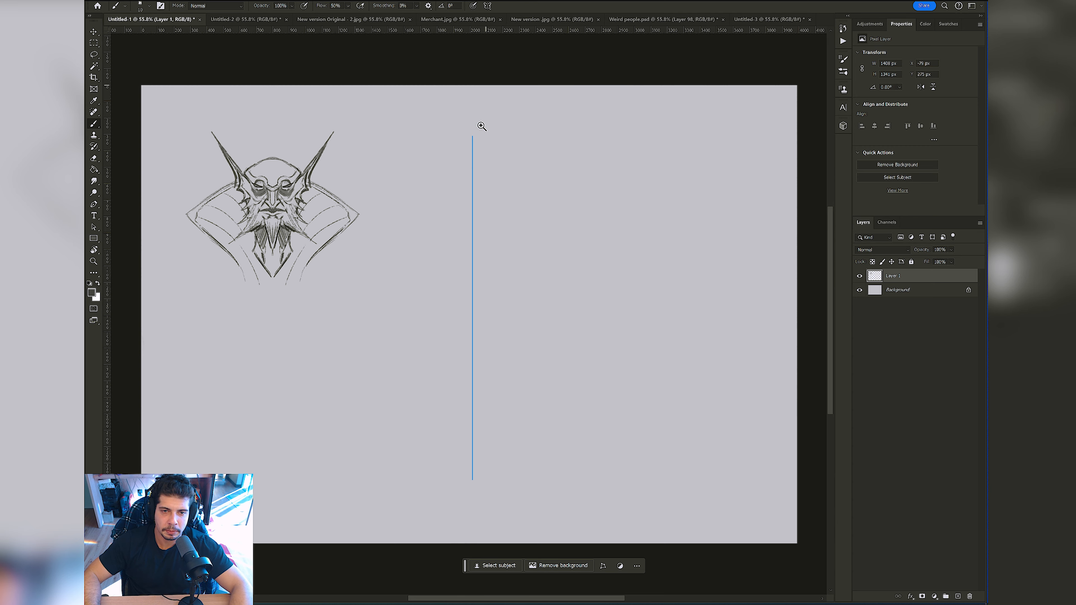
Step: Hide the rulers around the canvas
key("z")
left_click(483, 190)
key("ctrl+r")
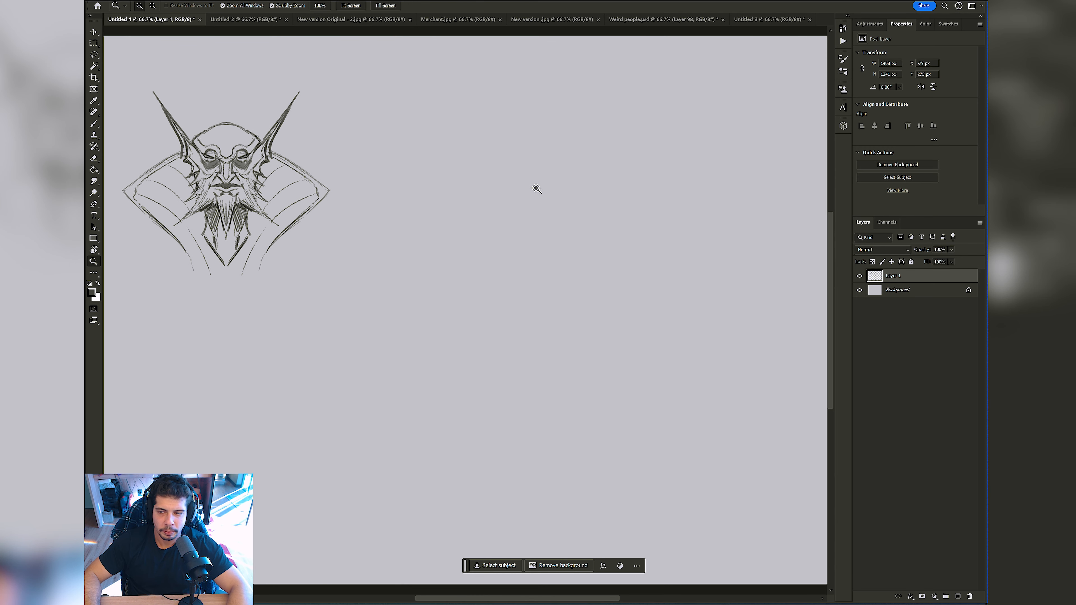
Step: Choose the Brush de pintura preset, try a short stroke beside the symmetry axis and undo it
key("b")
right_click(564, 197)
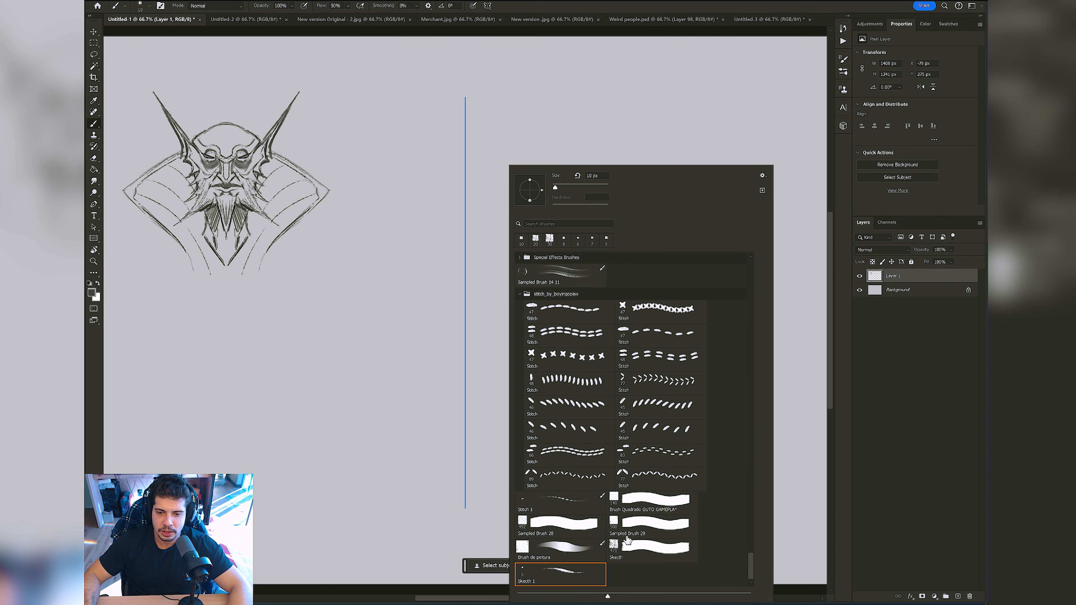
left_click(568, 548)
left_click_drag(425, 238, 463, 241)
key("ctrl+z")
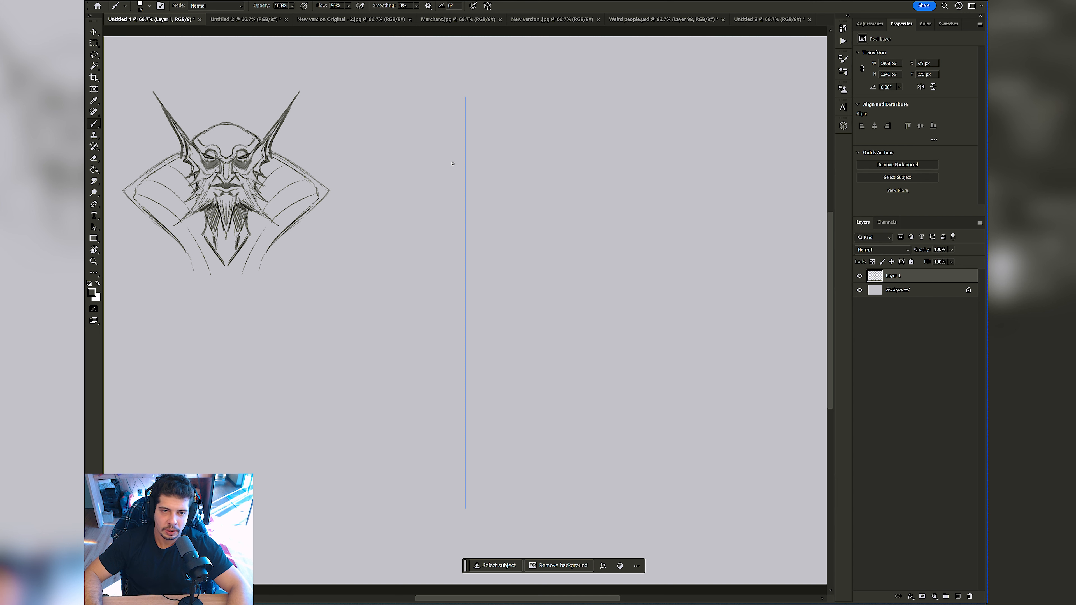
Step: Turn the current paint symmetry off and set up a new vertical symmetry axis in the empty canvas area
left_click_drag(457, 134, 546, 146)
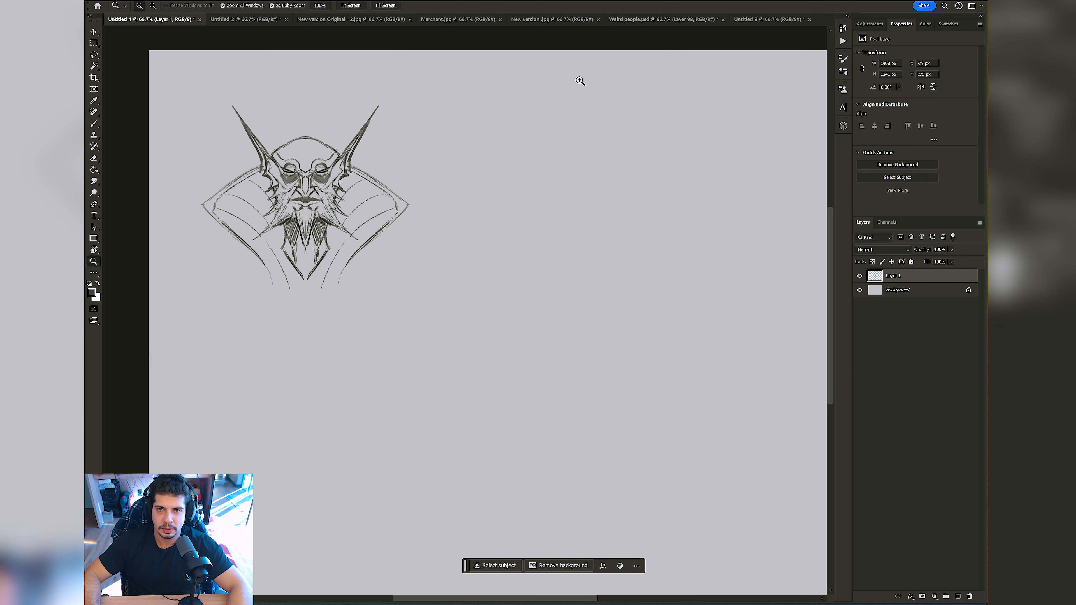
left_click(487, 5)
left_click(515, 16)
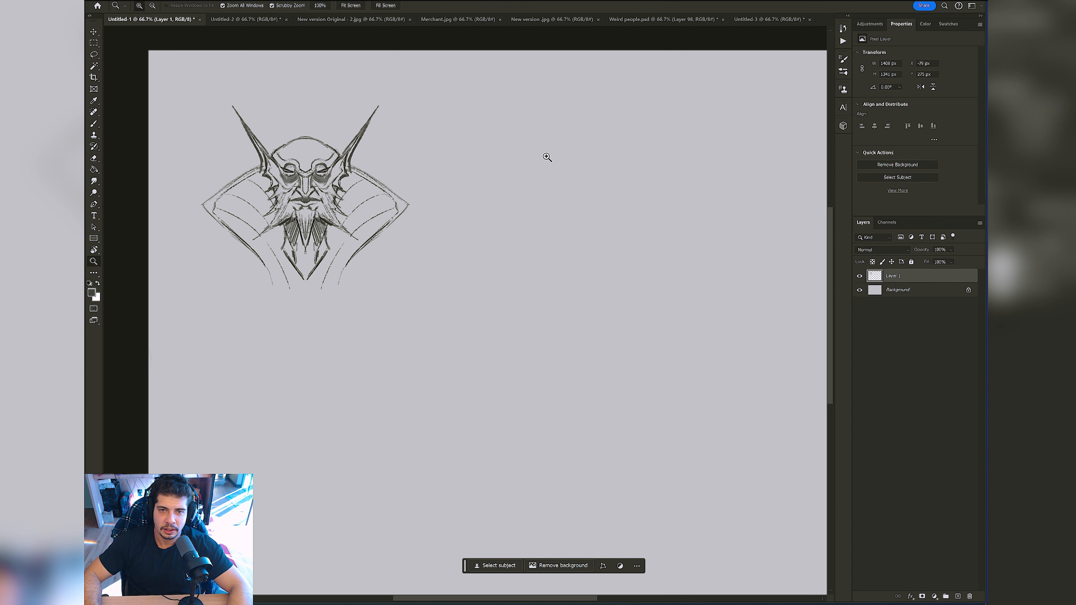
scroll(551, 166, "up", 1)
left_click(487, 6)
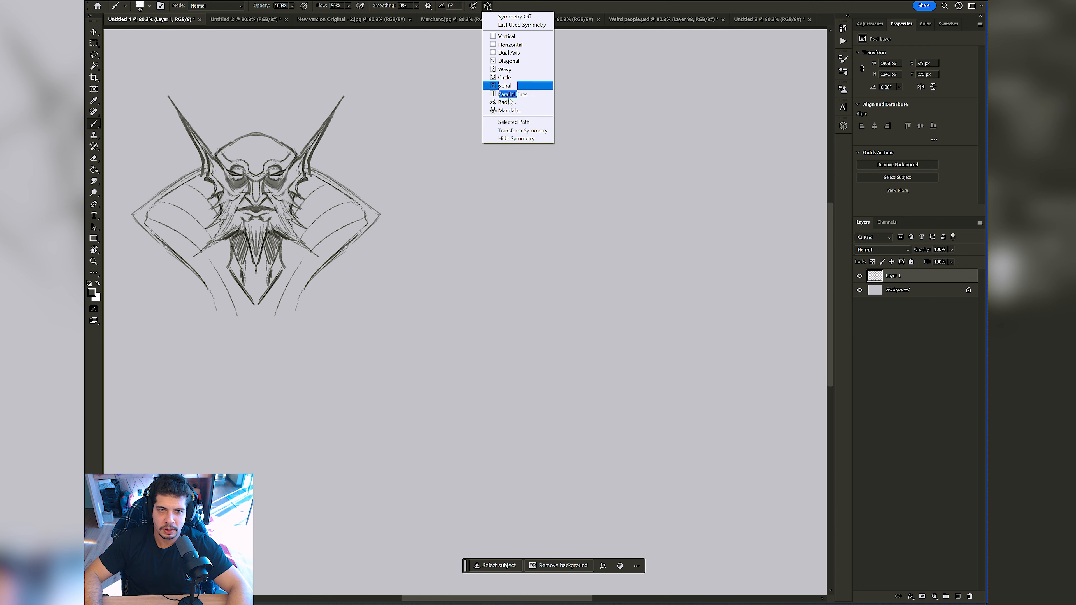
left_click(507, 36)
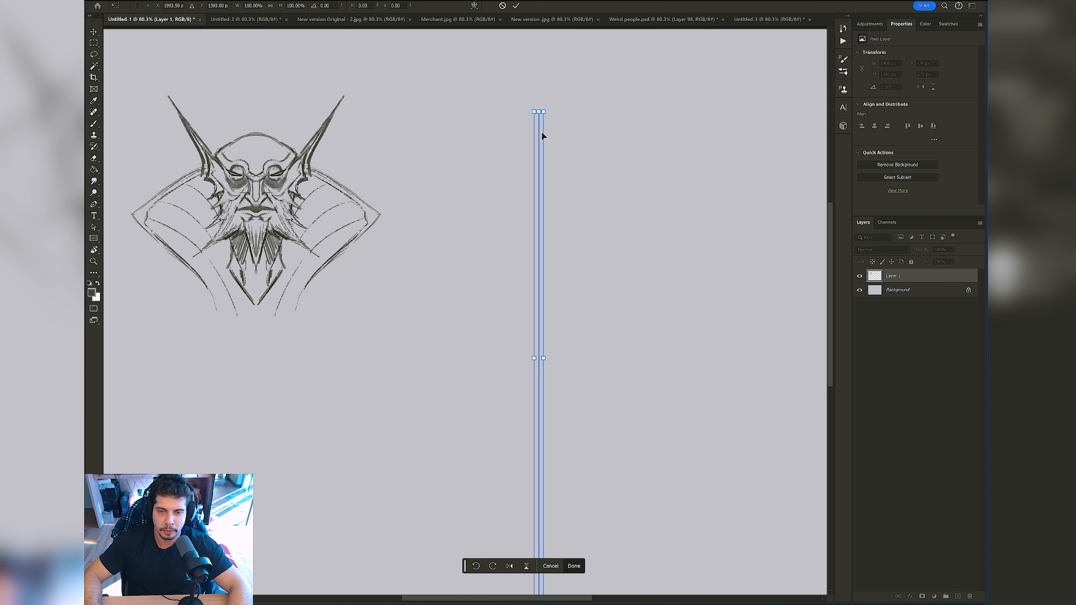
key("Return")
Step: Paint a small dark silhouette of a second character on the symmetry axis, with head, broad shoulders, upper arms and torso
left_click_drag(550, 173, 519, 169)
mouse_move(471, 155)
left_mouse_down()
mouse_move(488, 138)
mouse_move(531, 160)
left_mouse_up()
key("s")
key("b")
key("ctrl+z")
key("[")
key("[")
mouse_move(511, 120)
left_mouse_down()
mouse_move(518, 151)
mouse_move(532, 140)
mouse_move(542, 160)
mouse_move(474, 157)
mouse_move(503, 152)
mouse_move(512, 166)
mouse_move(530, 157)
mouse_move(510, 182)
mouse_move(555, 179)
left_mouse_up()
Step: Reduce the brush size and paint the silhouette's forearms and clawed hands hanging down on both sides
key("bracketleft")
key("bracketleft")
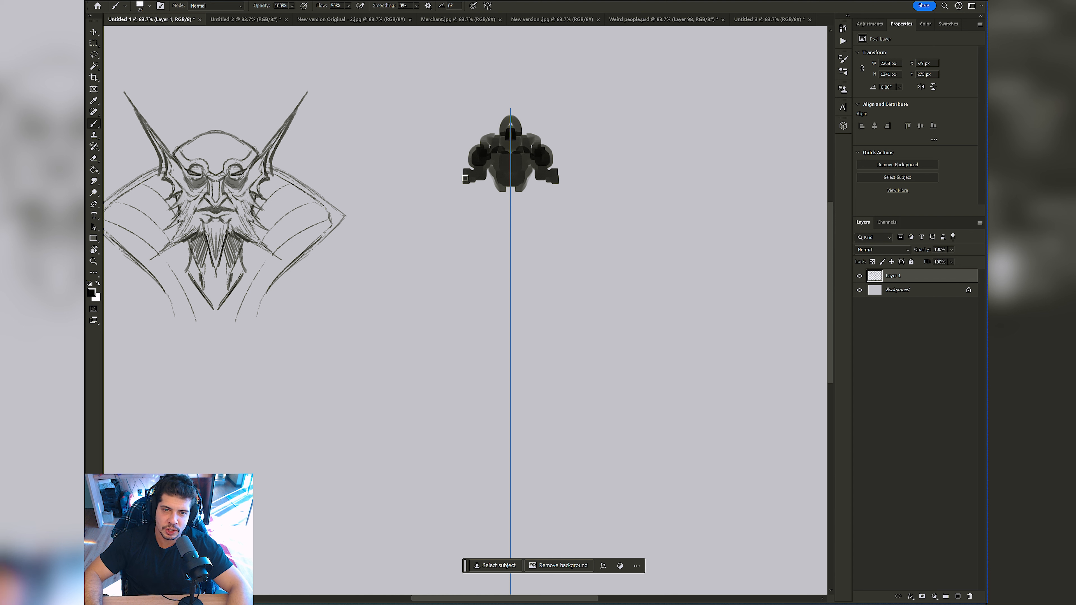
key("bracketleft")
mouse_move(464, 178)
left_mouse_down()
mouse_move(464, 207)
mouse_move(470, 178)
left_mouse_up()
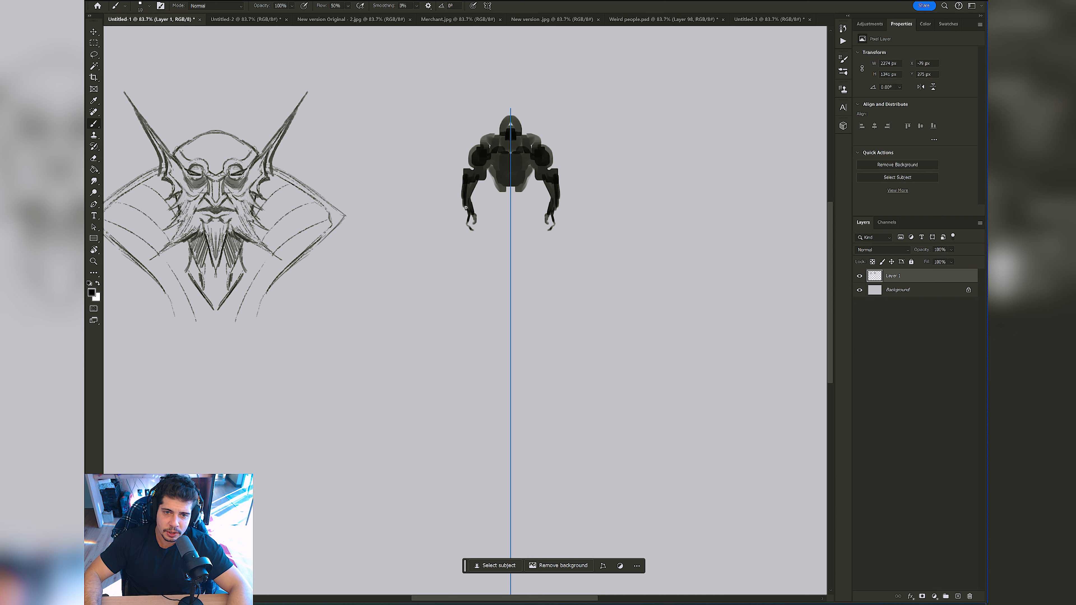
left_click_drag(462, 217, 465, 208)
mouse_move(535, 140)
left_mouse_down()
mouse_move(539, 161)
mouse_move(525, 163)
left_mouse_up()
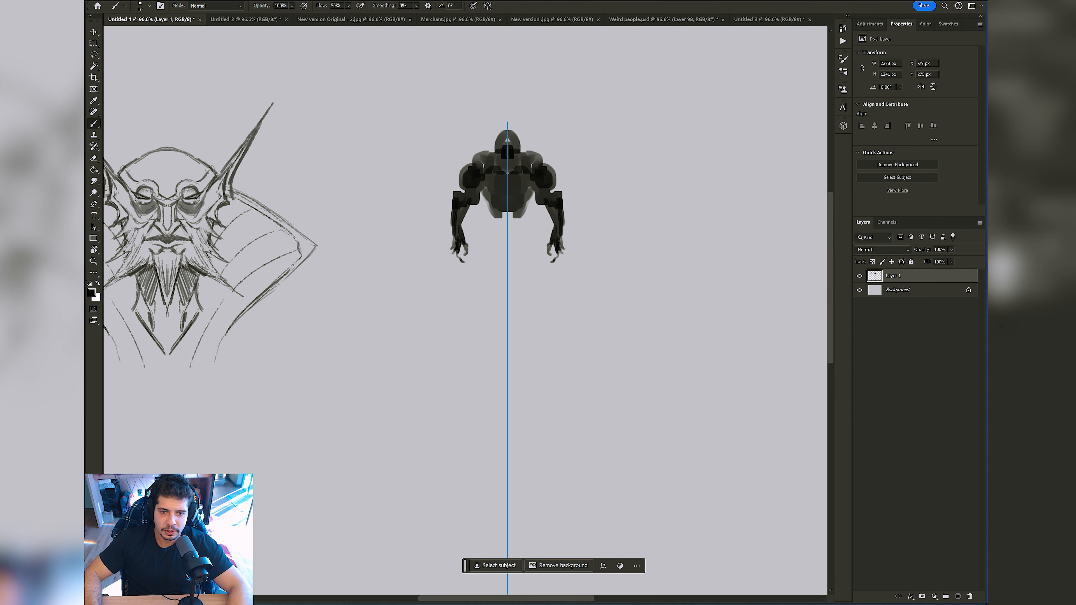
Step: Try a wide, flared headpiece over the silhouette's head with a larger brush, and undo the soft erasing over it
key("bracketright")
key("bracketright")
key("bracketright")
key("bracketright")
key("bracketright")
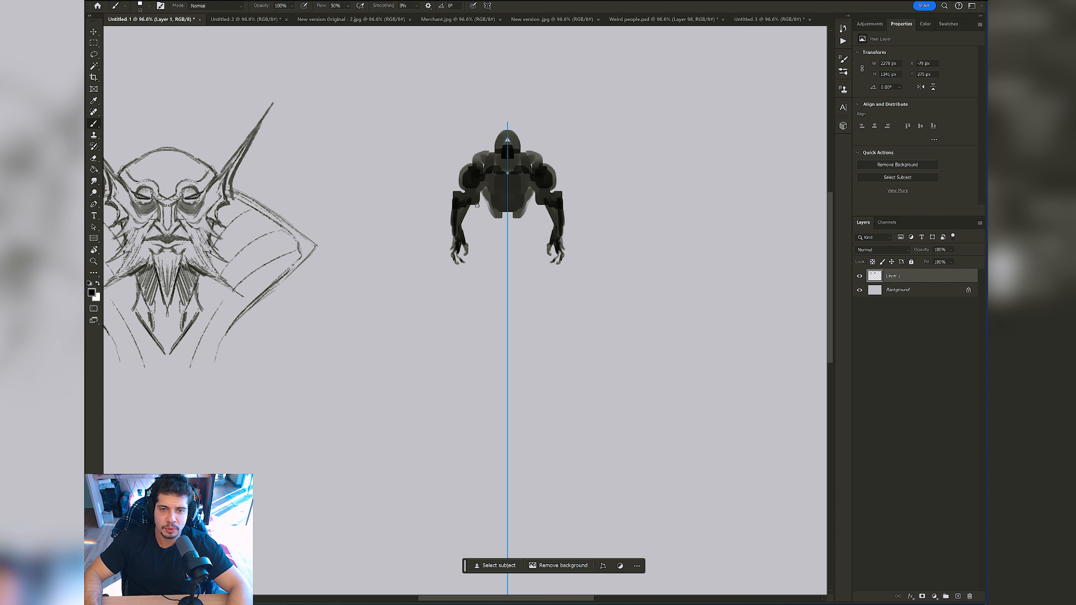
mouse_move(502, 149)
left_mouse_down()
mouse_move(482, 124)
mouse_move(520, 127)
mouse_move(510, 138)
mouse_move(518, 180)
mouse_move(524, 134)
mouse_move(496, 115)
left_mouse_up()
key("e")
key("b")
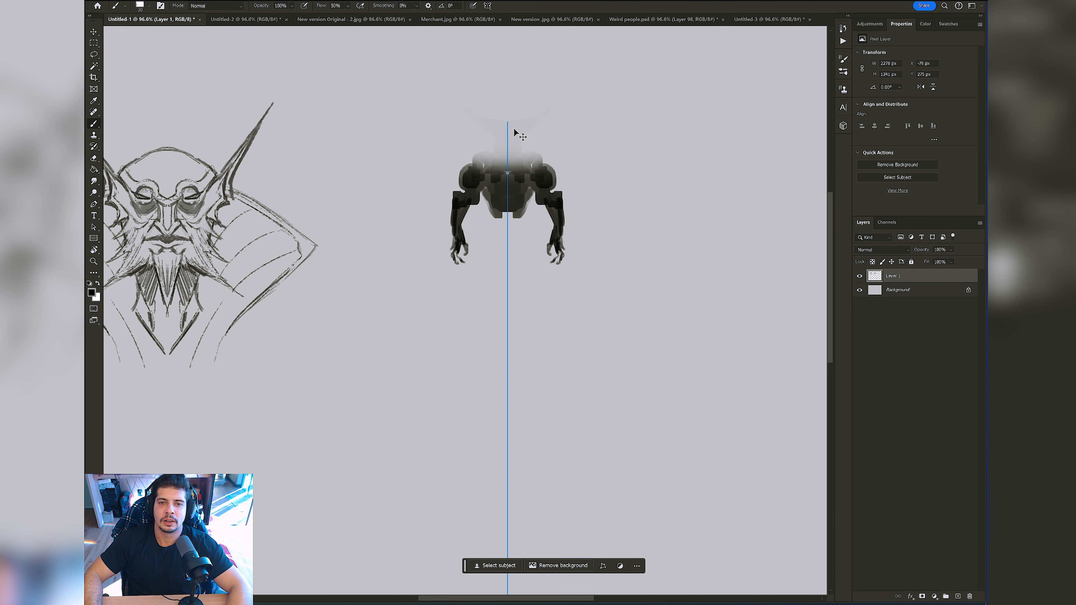
key("ctrl+z")
Step: Try a stroke over the head with the Sampled Brush 28 preset and undo it
right_click(527, 136)
left_click(606, 524)
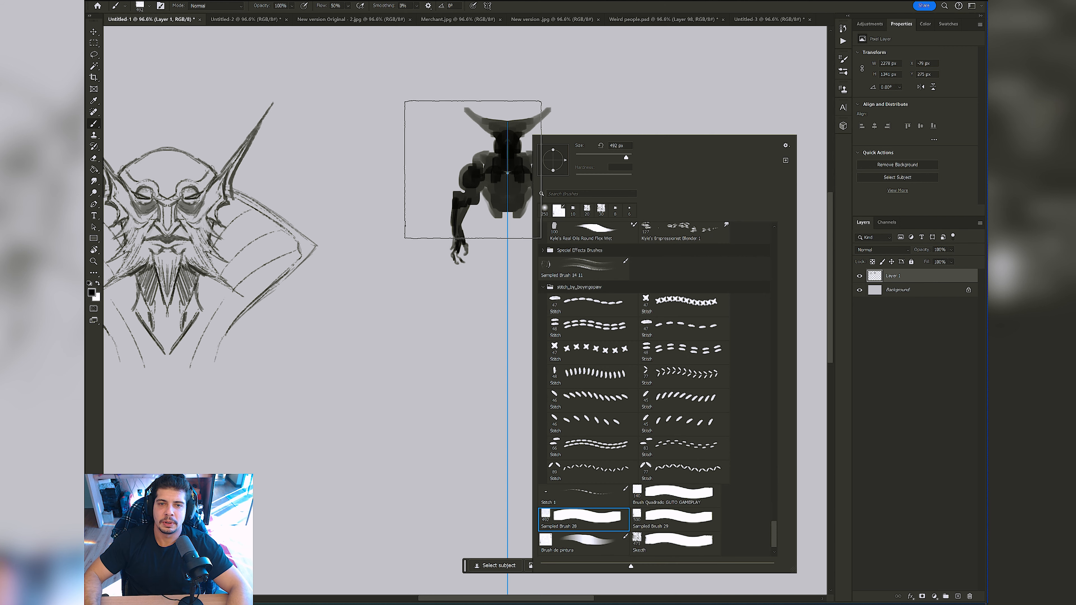
left_click_drag(468, 138, 519, 95)
key("ctrl+z")
Step: Erase the silhouette's head and flared headpiece down to the shoulders, using the Hard Round Pressure Size eraser preset
key("e")
right_click(532, 157)
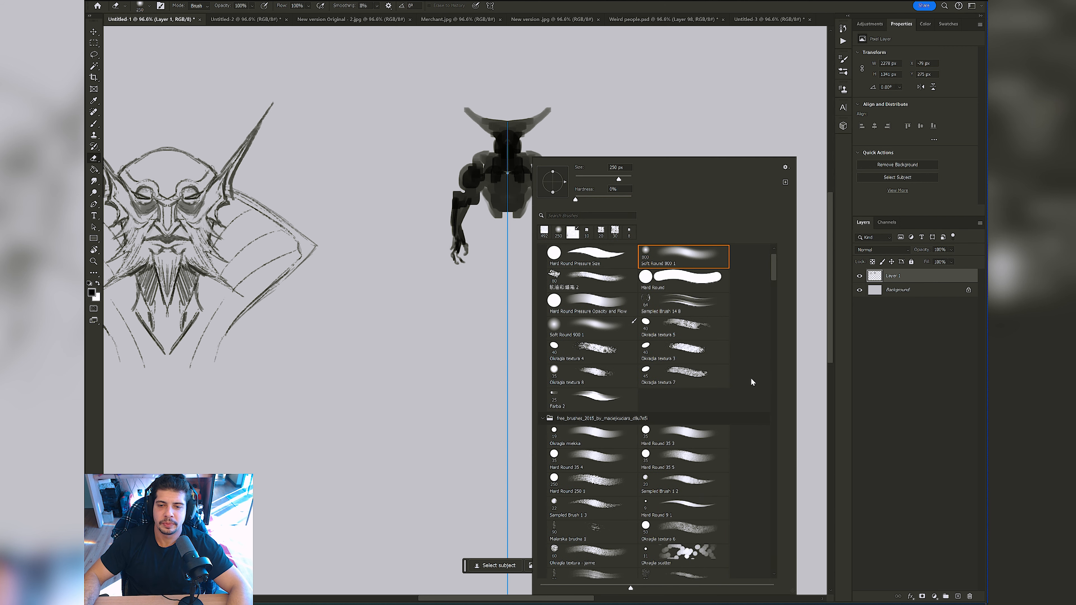
left_click(623, 262)
mouse_move(475, 90)
left_mouse_down()
mouse_move(480, 110)
mouse_move(507, 109)
left_mouse_up()
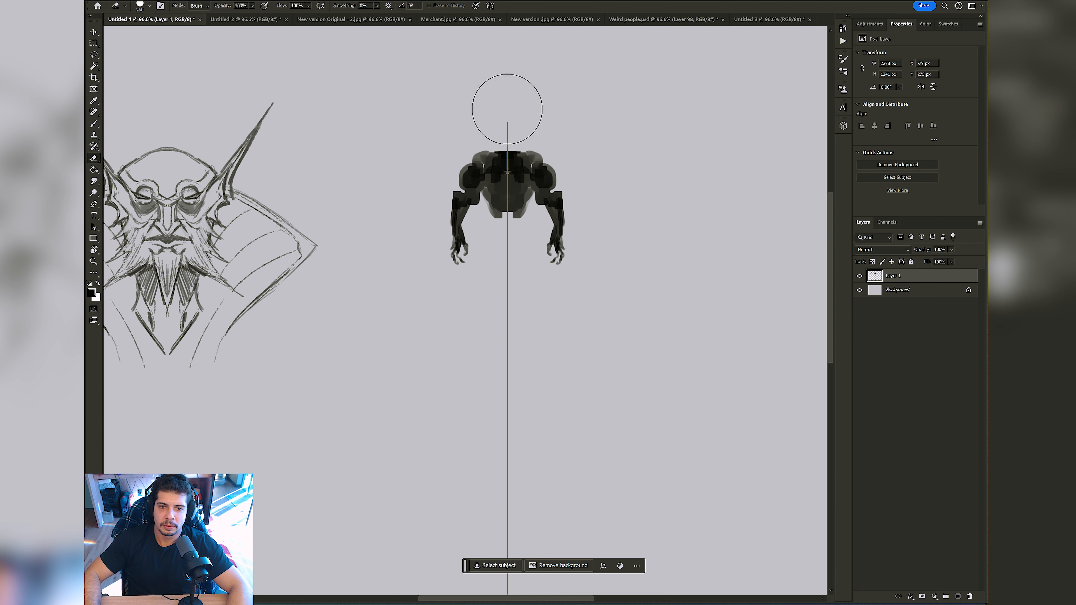
Step: Paint a solid black waist and hips below the torso with a smaller brush
key("b")
key("bracketleft")
key("bracketleft")
key("bracketleft")
key("bracketleft")
key("bracketleft")
key("bracketleft")
key("bracketleft")
key("bracketleft")
key("bracketleft")
key("bracketleft")
key("bracketleft")
key("bracketleft")
key("bracketleft")
key("bracketleft")
mouse_move(502, 210)
left_mouse_down()
mouse_move(502, 227)
mouse_move(502, 203)
left_mouse_up()
key("bracketleft")
Step: Switch the brush to the MB Cubebrush (Legendary) preset in the General Brushes group
right_click(517, 230)
left_click_drag(657, 306, 662, 334)
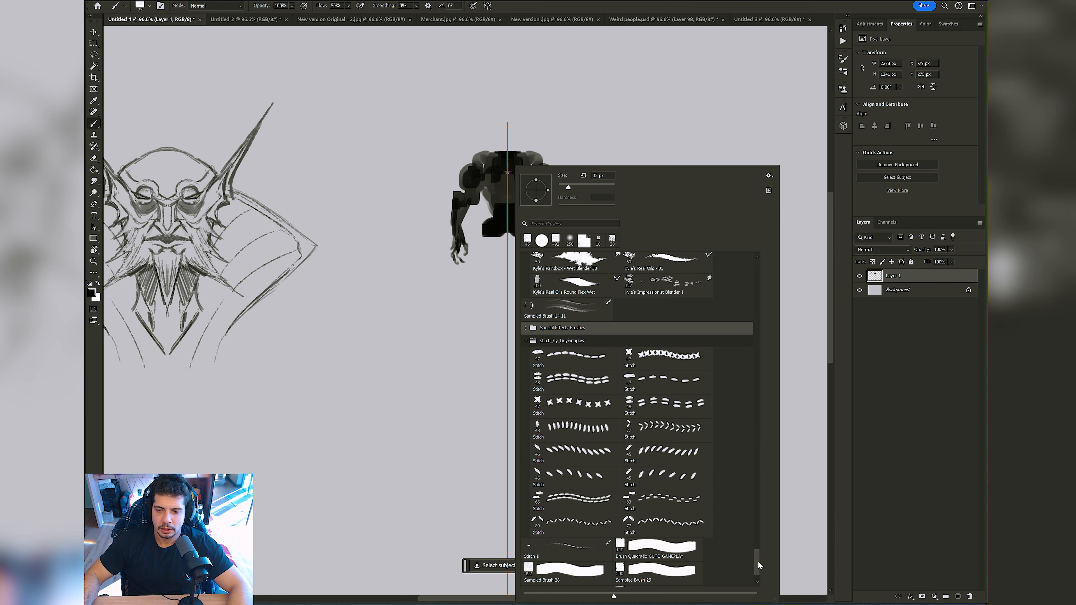
left_click_drag(759, 566, 777, 257)
double_click(584, 272)
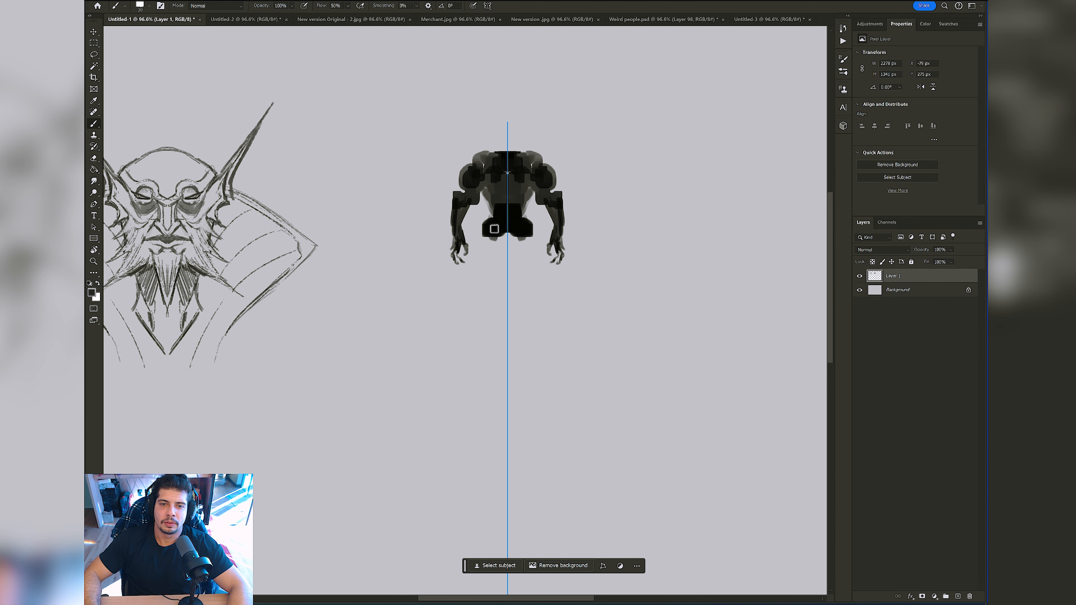
Step: Paint the figure's long legs with outward-pointing feet, and thicken the thighs and calves
key("bracketright")
mouse_move(497, 226)
left_mouse_down()
mouse_move(503, 270)
mouse_move(496, 255)
mouse_move(494, 349)
mouse_move(498, 336)
mouse_move(488, 362)
mouse_move(465, 371)
mouse_move(496, 364)
left_mouse_up()
key("bracketleft")
key("bracketleft")
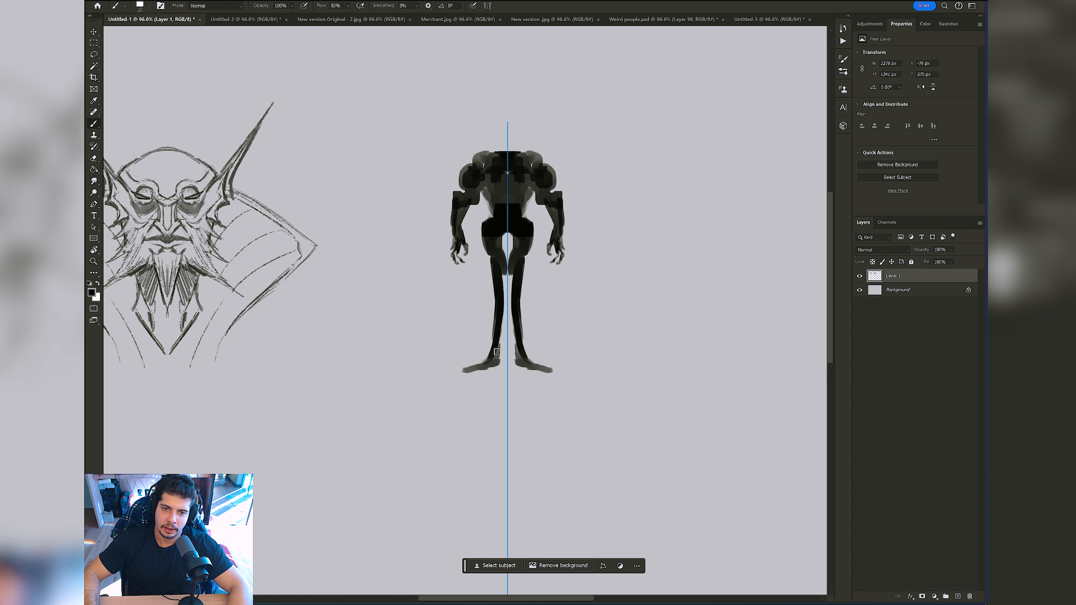
mouse_move(492, 273)
left_mouse_down()
mouse_move(484, 238)
mouse_move(496, 331)
left_mouse_up()
Step: Paint a neck and tall, flat-topped head, and add hanging cloth panels between and beside the thighs
key("bracketleft")
left_click_drag(491, 163, 498, 139)
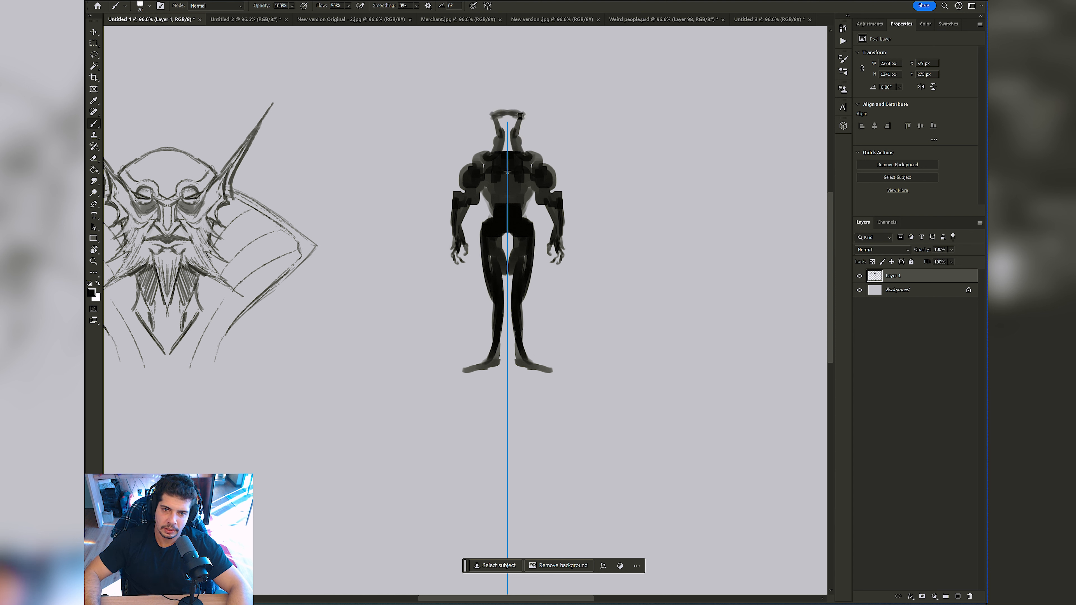
mouse_move(520, 115)
left_mouse_down()
mouse_move(505, 128)
mouse_move(512, 115)
left_mouse_up()
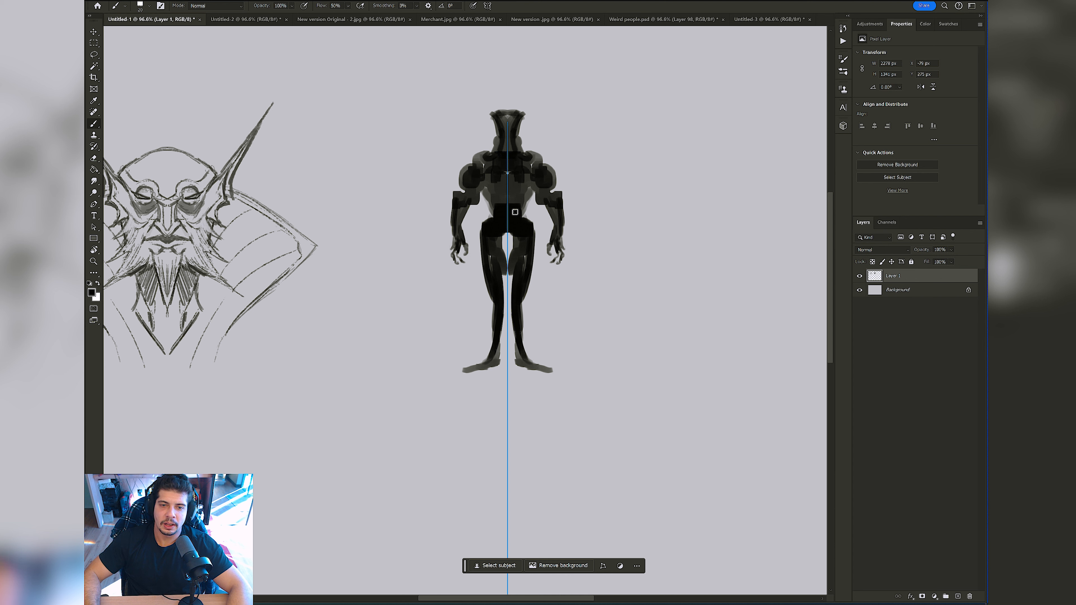
mouse_move(514, 233)
left_mouse_down()
mouse_move(509, 259)
mouse_move(512, 236)
mouse_move(475, 262)
mouse_move(502, 280)
left_mouse_up()
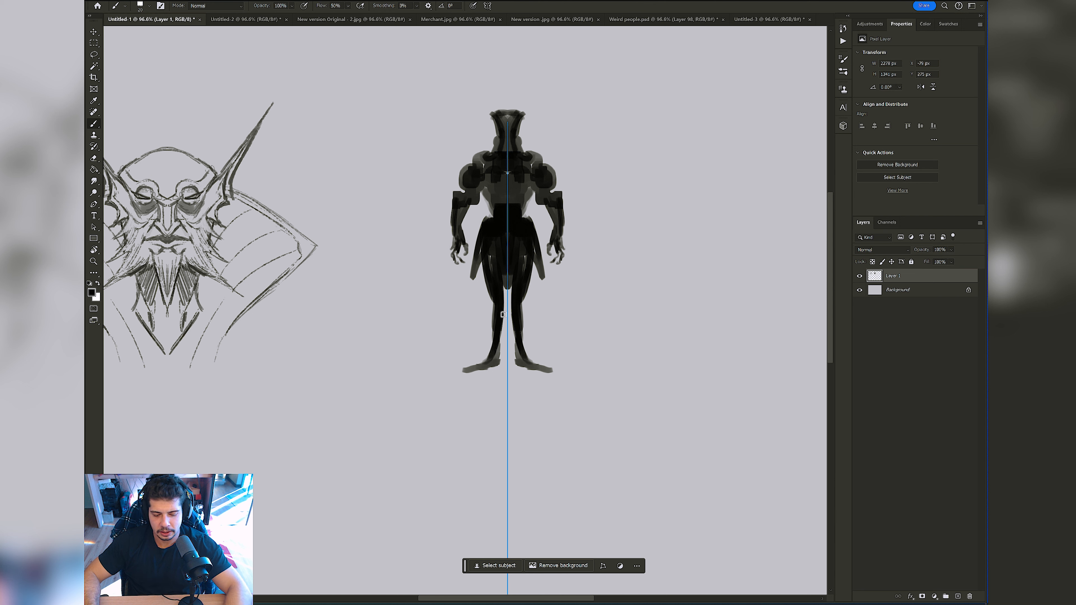
Step: Select the figure from the hips down and stretch it downward with Free Transform to lengthen the legs
key("m")
left_click_drag(470, 214, 542, 390)
left_click_drag(511, 335, 501, 420)
key("ctrl+t")
key("Return")
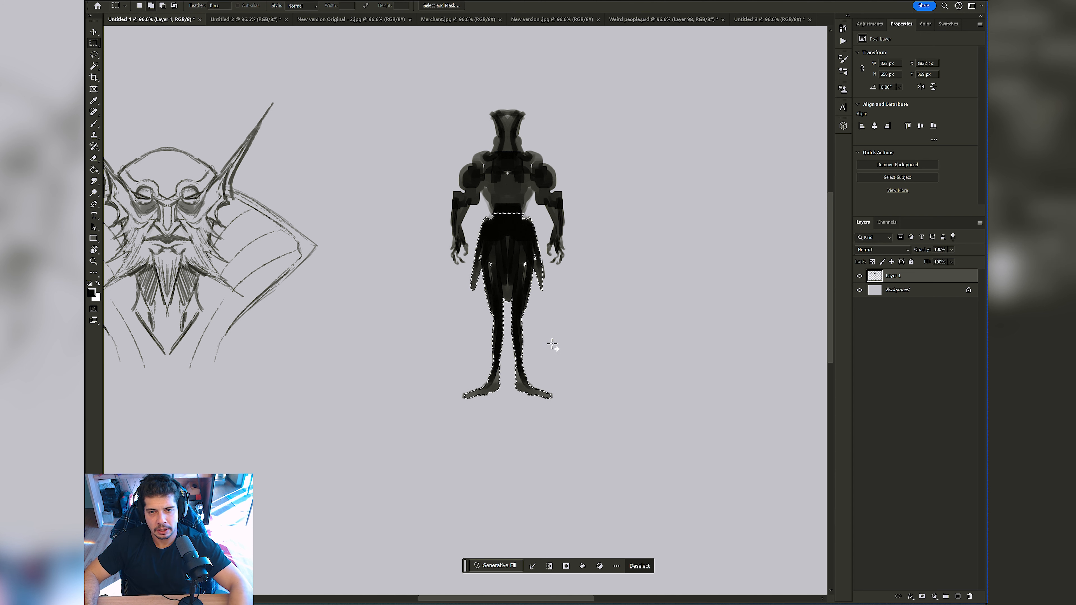
Step: Thicken the legs, paint new feet angled downward and erase the old flat feet
key("b")
left_click_drag(482, 280, 490, 380)
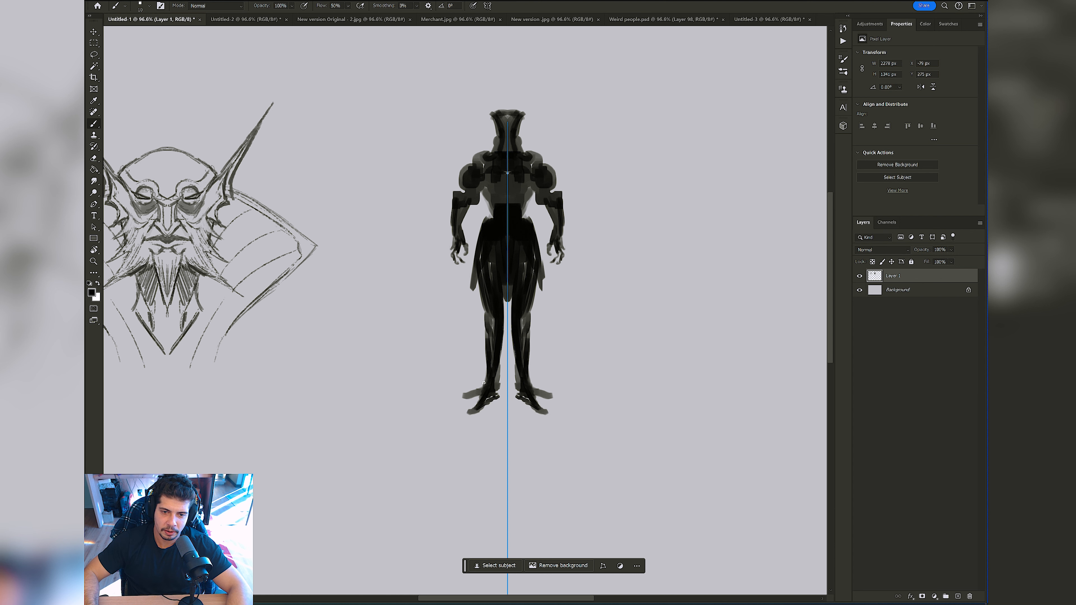
key("e")
mouse_move(466, 380)
left_mouse_down()
mouse_move(470, 394)
mouse_move(474, 386)
left_mouse_up()
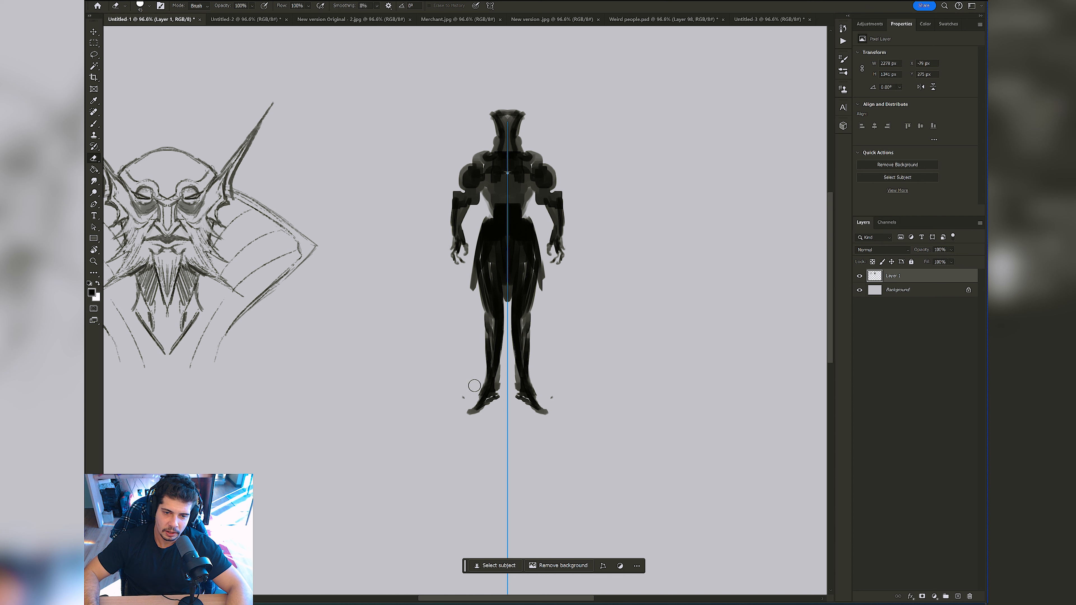
key("b")
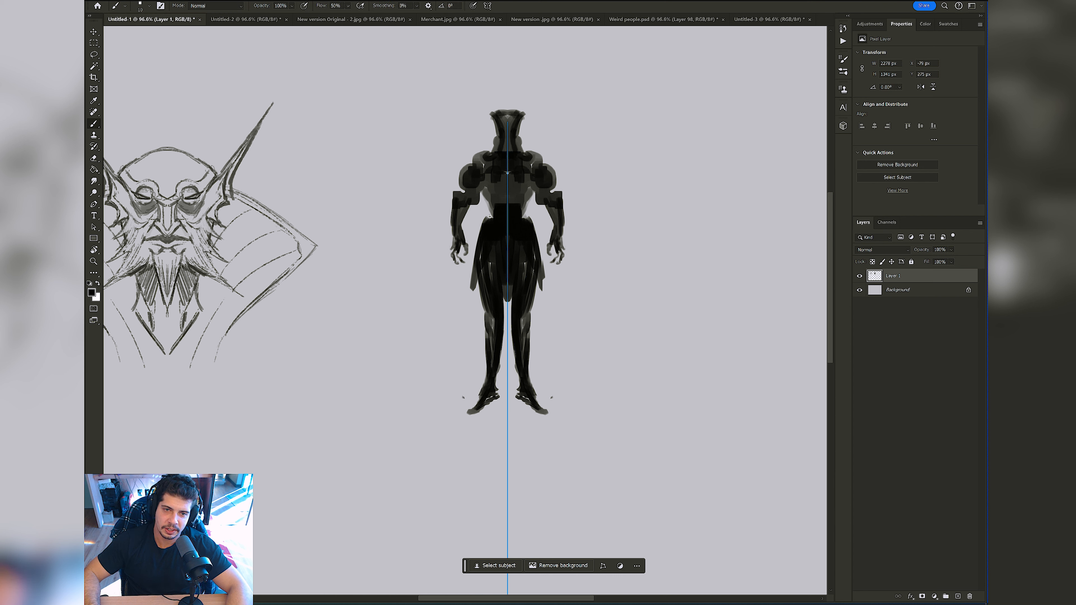
key("ctrl+z")
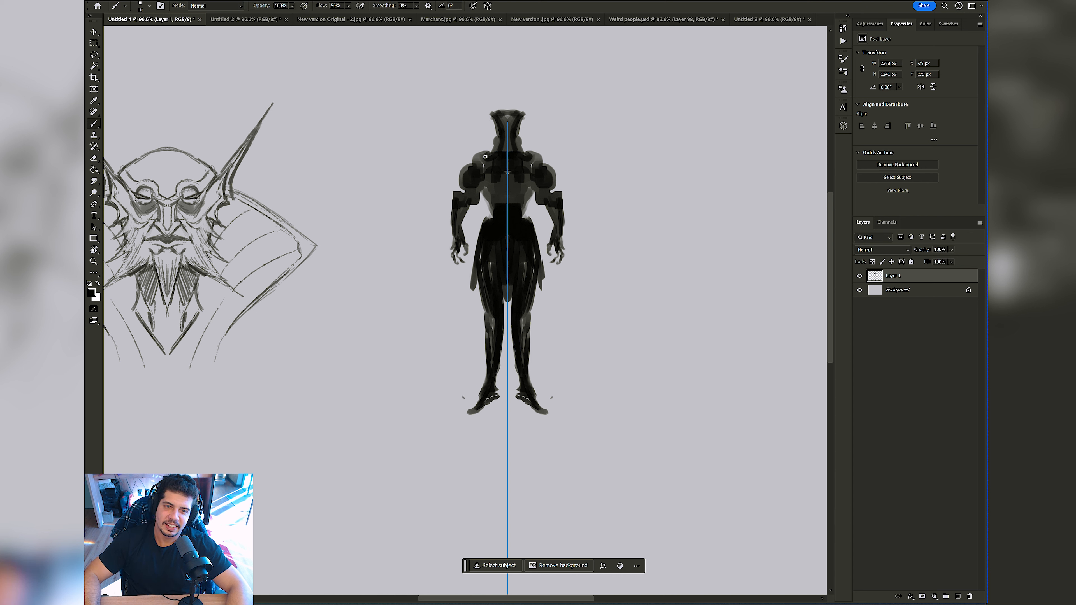
Step: Enlarge the brush and paint large, curved armour pads over both shoulders, undoing the last stray stroke
key("bracketright")
key("bracketright")
mouse_move(486, 157)
left_mouse_down()
mouse_move(479, 147)
mouse_move(490, 149)
mouse_move(443, 170)
mouse_move(465, 181)
mouse_move(441, 167)
mouse_move(459, 185)
mouse_move(447, 164)
mouse_move(473, 163)
left_mouse_up()
key("ctrl+z")
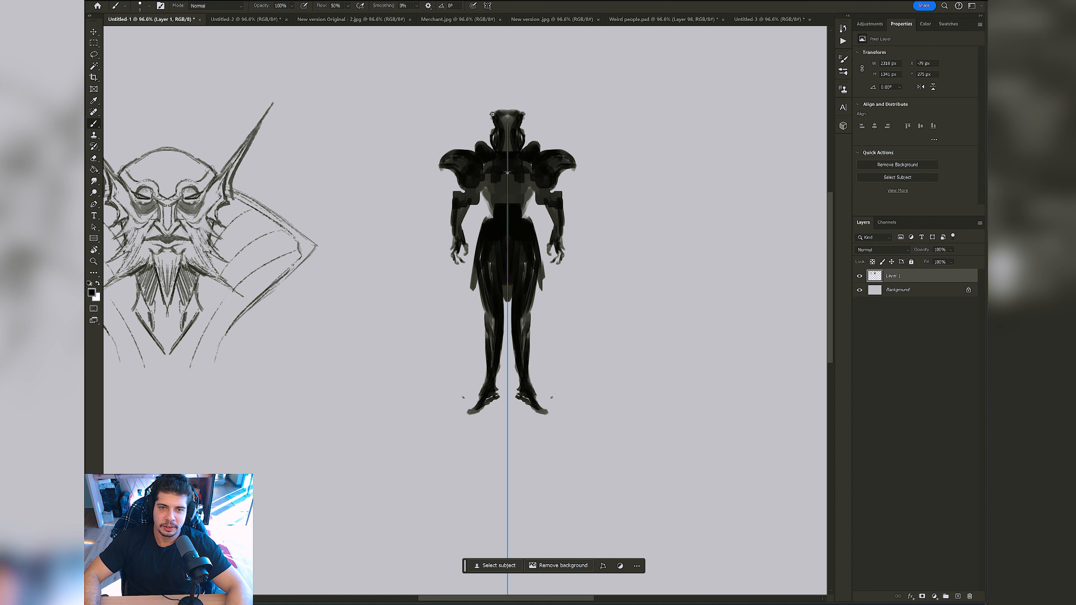
Step: Try pointed corners on top of the figure's head, compare with undo and redo, and remove them
left_click_drag(488, 108, 497, 115)
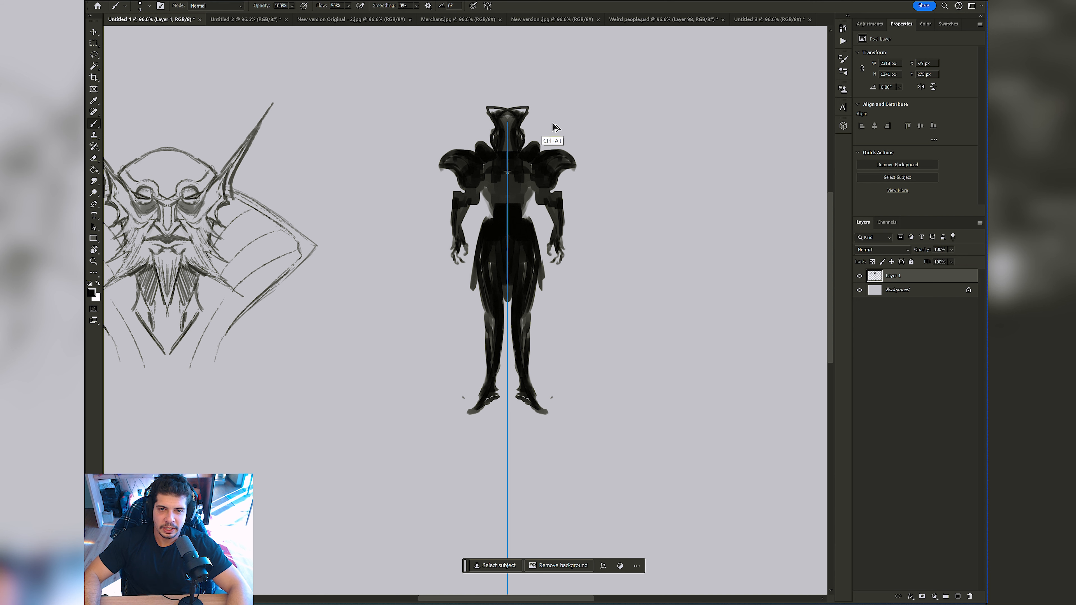
key("ctrl+z")
key("ctrl+shift+z")
key("ctrl+z")
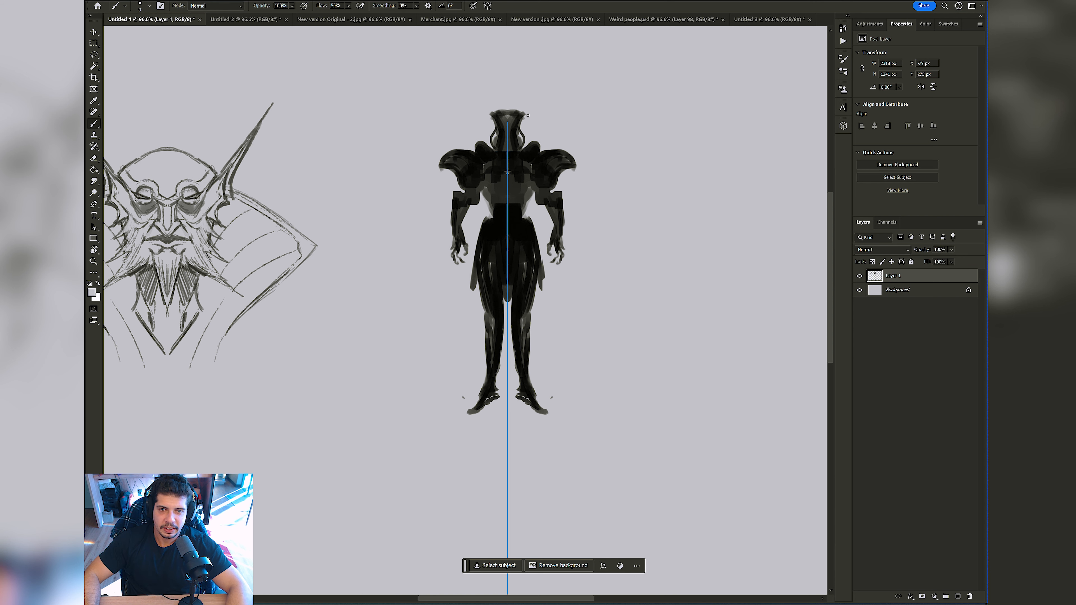
Step: Paint small light details for the eyes on the figure's dark face
left_click_drag(500, 126, 508, 126)
key("z")
left_click_drag(563, 170, 500, 197)
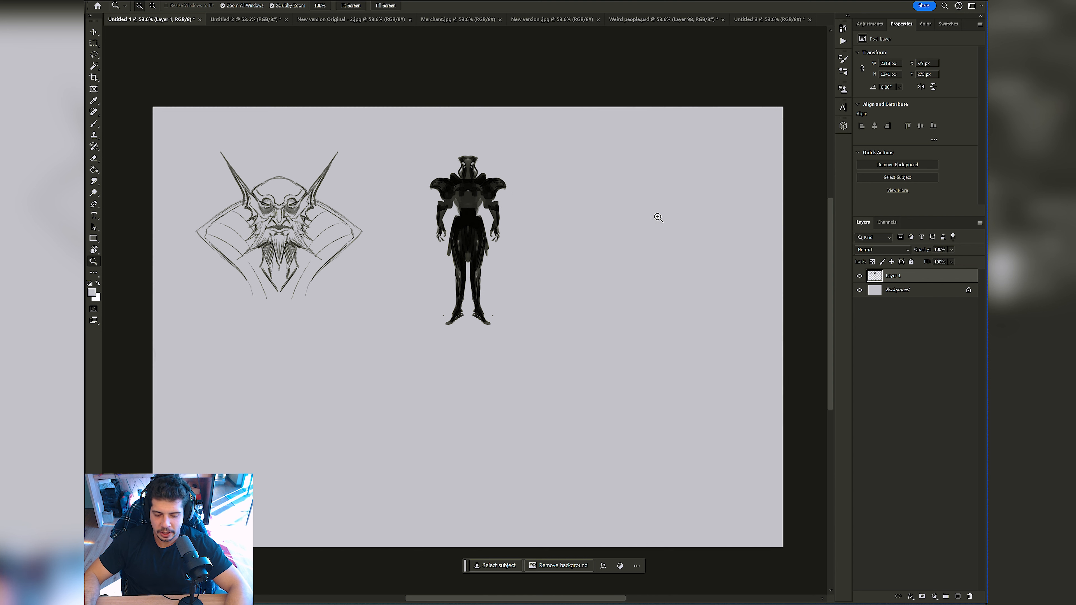
Step: Select the armoured figure, move it below the bearded character sketch and deselect it
key("v")
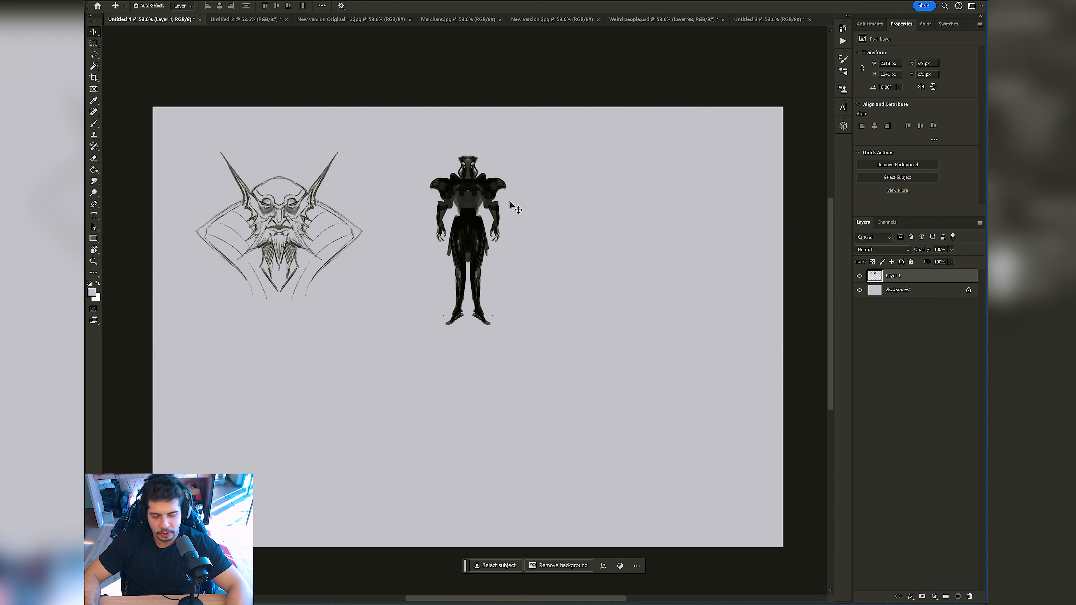
key("m")
mouse_move(537, 129)
left_mouse_down()
mouse_move(433, 356)
mouse_move(410, 378)
left_mouse_up()
key("ctrl+t")
mouse_move(461, 278)
left_mouse_down()
mouse_move(445, 325)
mouse_move(291, 448)
mouse_move(259, 454)
left_mouse_up()
key("Return")
key("ctrl+d")
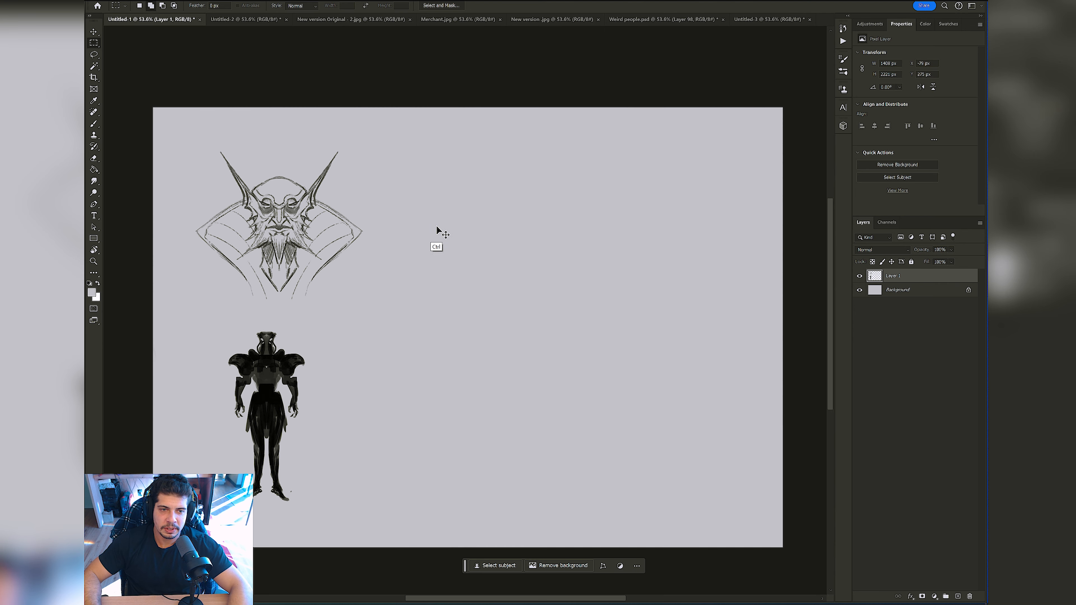
Step: Start a third character on the symmetry axis by painting curved, layered strokes for the top of the head
left_click_drag(437, 222, 494, 207)
key("b")
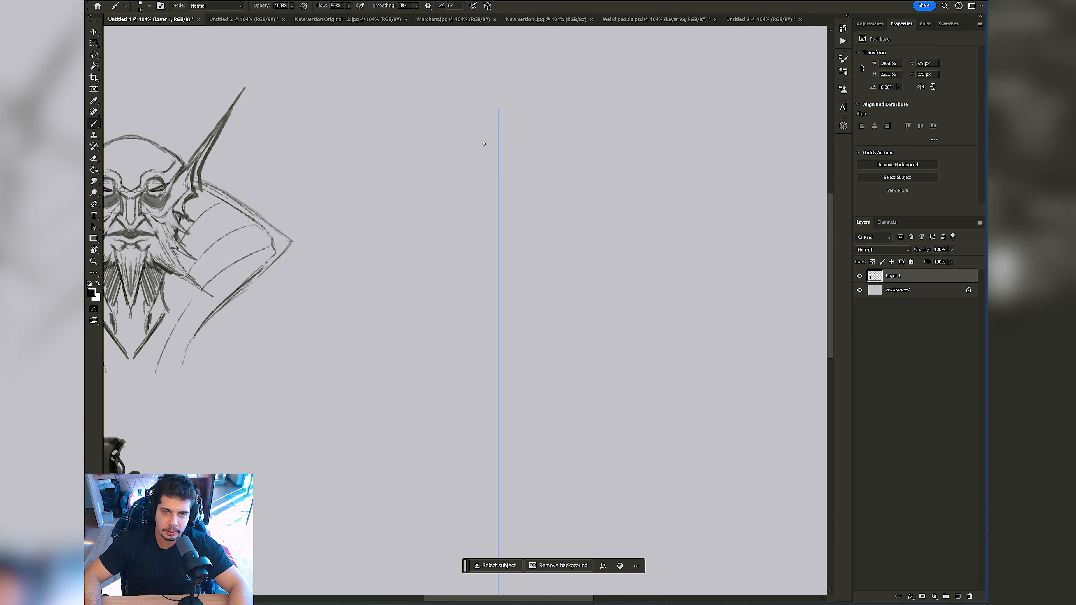
key("bracketright")
mouse_move(490, 169)
left_mouse_down()
mouse_move(461, 194)
mouse_move(457, 186)
left_mouse_up()
mouse_move(482, 169)
left_mouse_down()
mouse_move(496, 171)
mouse_move(455, 196)
left_mouse_up()
left_click_drag(467, 196, 448, 204)
Step: Switch to the Okragla texture 5 brush and paint the brow area and pointed side shapes of the head
right_click(503, 165)
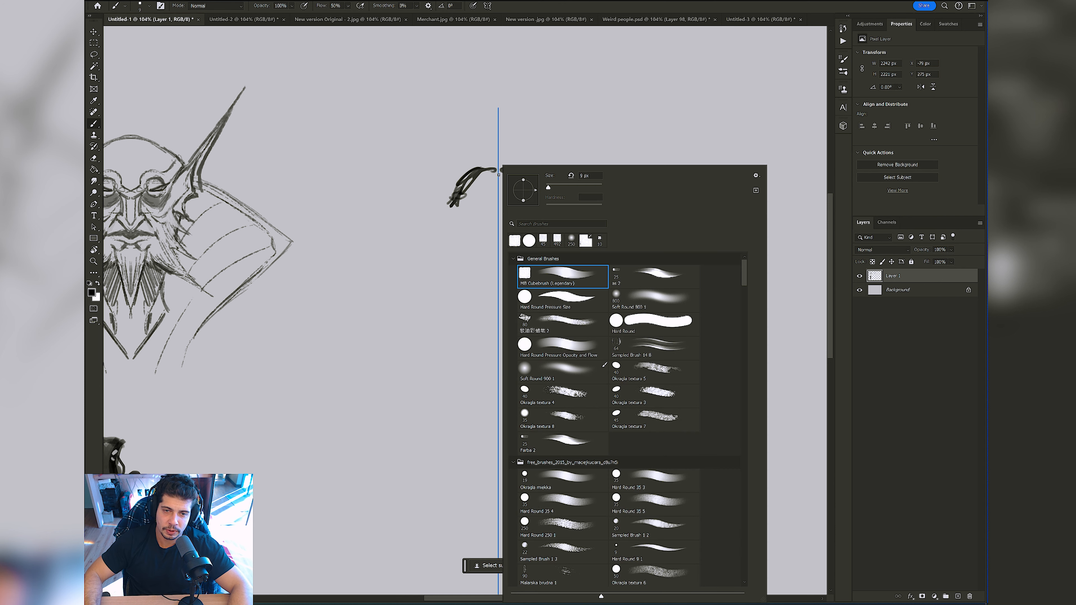
double_click(655, 377)
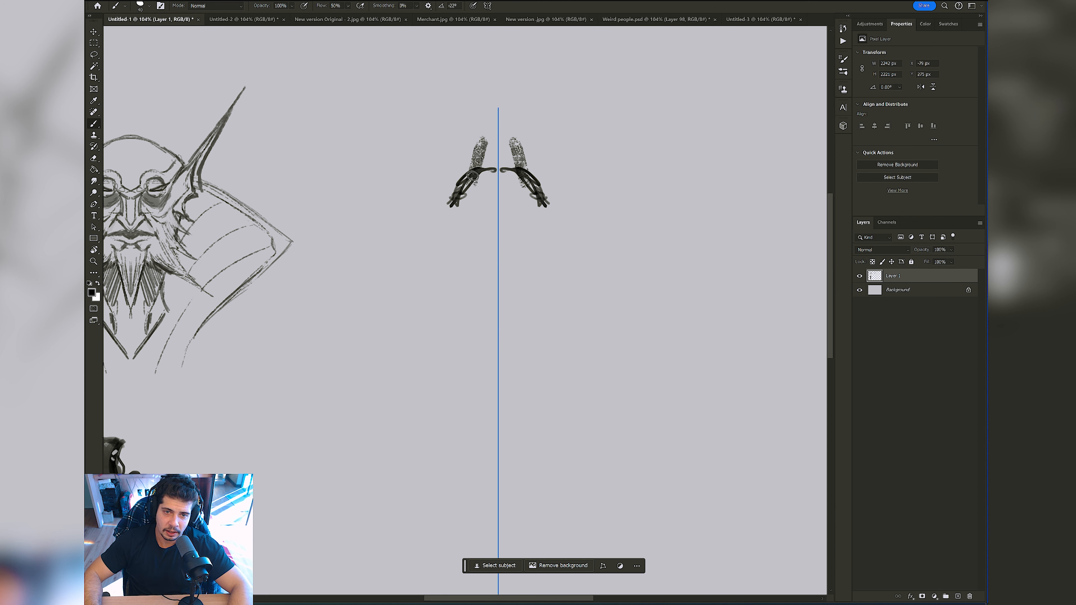
mouse_move(491, 171)
left_mouse_down()
mouse_move(448, 200)
mouse_move(490, 226)
mouse_move(477, 213)
mouse_move(475, 223)
mouse_move(495, 222)
mouse_move(480, 225)
mouse_move(488, 231)
mouse_move(467, 222)
mouse_move(486, 243)
left_mouse_up()
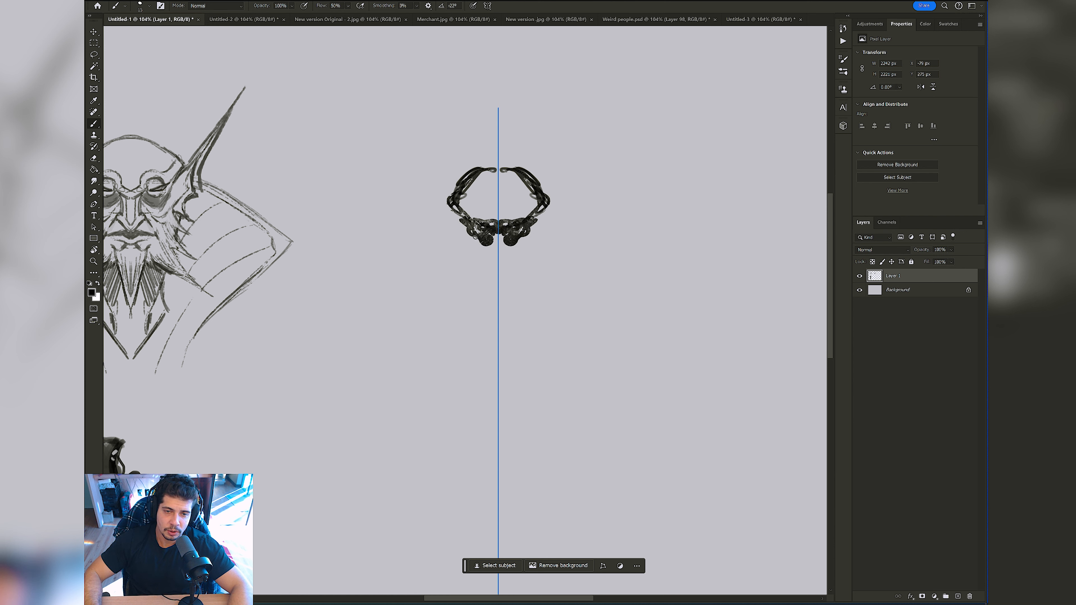
mouse_move(456, 205)
left_mouse_down()
mouse_move(416, 223)
mouse_move(455, 250)
mouse_move(486, 242)
mouse_move(461, 249)
mouse_move(469, 183)
mouse_move(478, 201)
mouse_move(520, 189)
mouse_move(540, 219)
mouse_move(532, 241)
mouse_move(586, 194)
mouse_move(515, 233)
mouse_move(514, 202)
mouse_move(536, 200)
mouse_move(500, 205)
mouse_move(505, 188)
mouse_move(548, 218)
mouse_move(535, 250)
mouse_move(567, 229)
left_mouse_up()
Step: Return to the MB Cubebrush (Legendary) brush, paint the jaw lines down to a pointed chin and refine the side shapes' lower edges
right_click(486, 242)
double_click(574, 276)
key("x")
key("bracketleft")
key("bracketright")
key("bracketright")
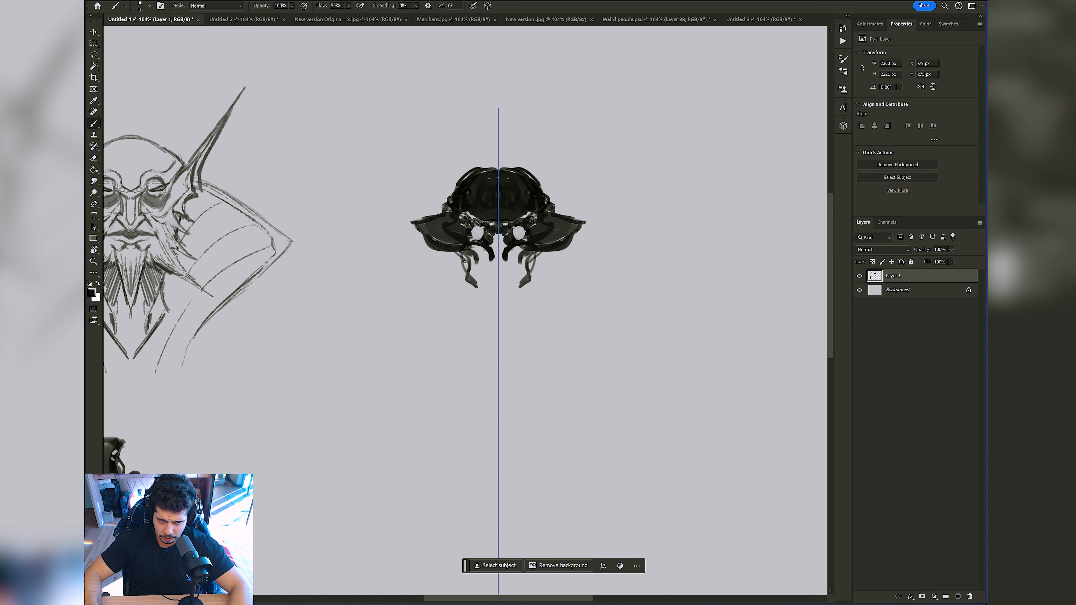
left_click_drag(473, 284, 483, 297)
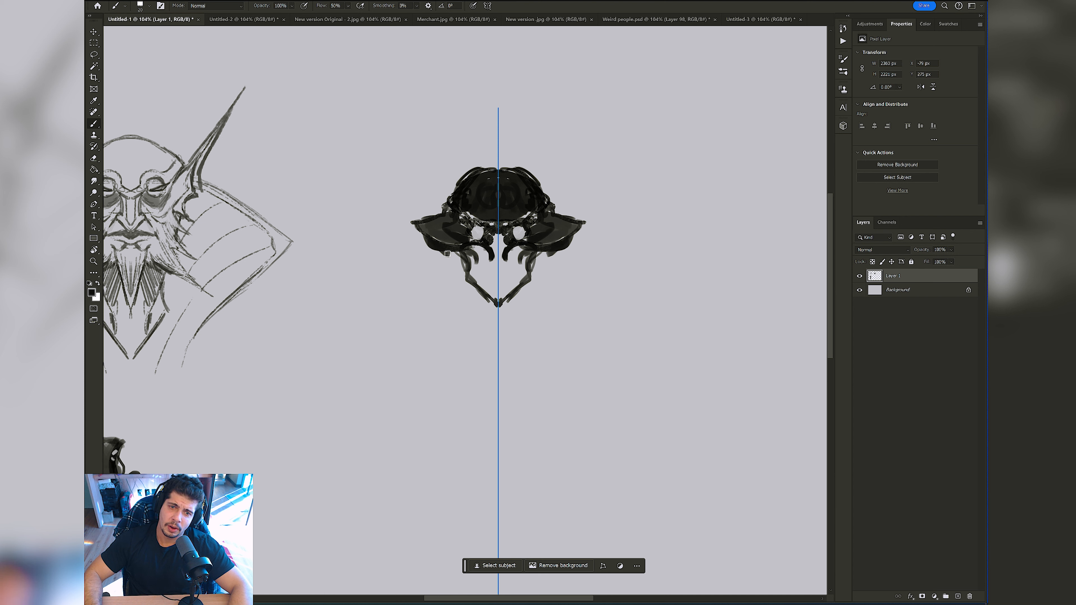
left_click_drag(444, 251, 452, 253)
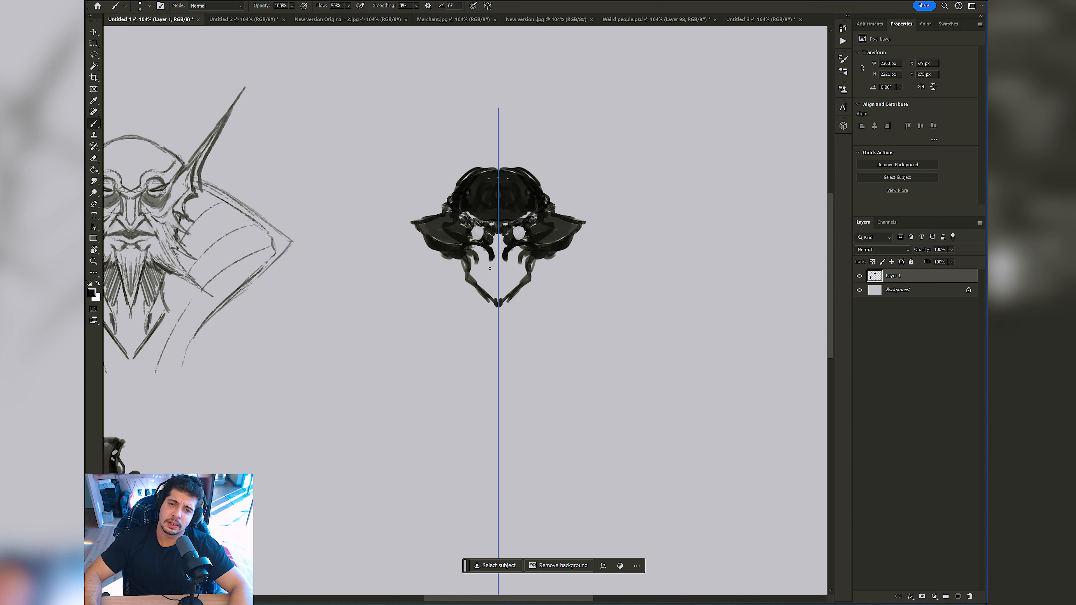
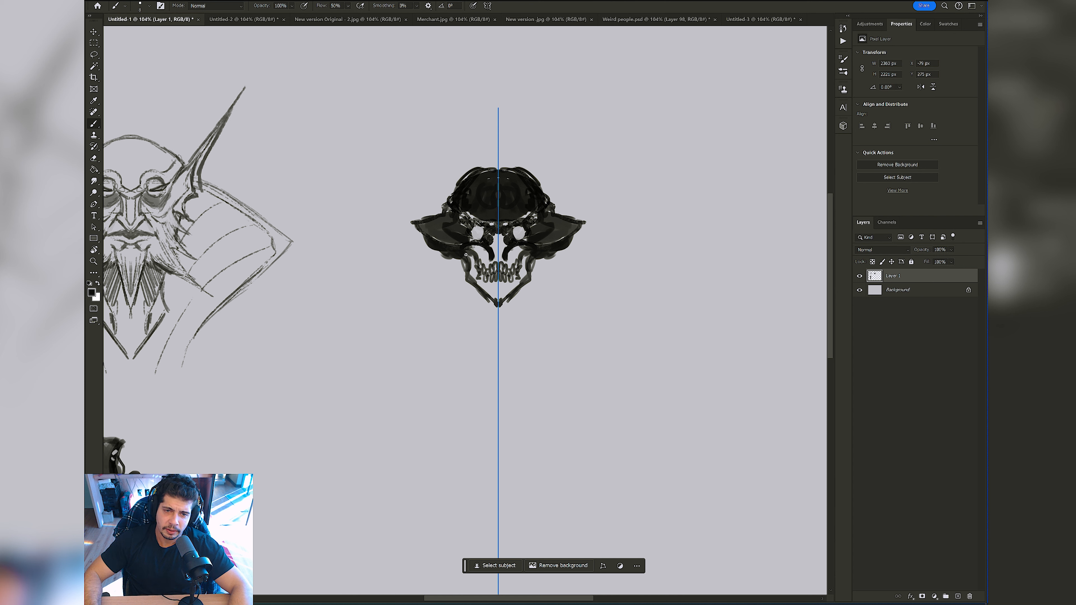
Step: Fill the third character's cheeks and jaw with dark tones down to the chin, leaving the teeth area light
key("bracketright")
left_click_drag(469, 256, 472, 271)
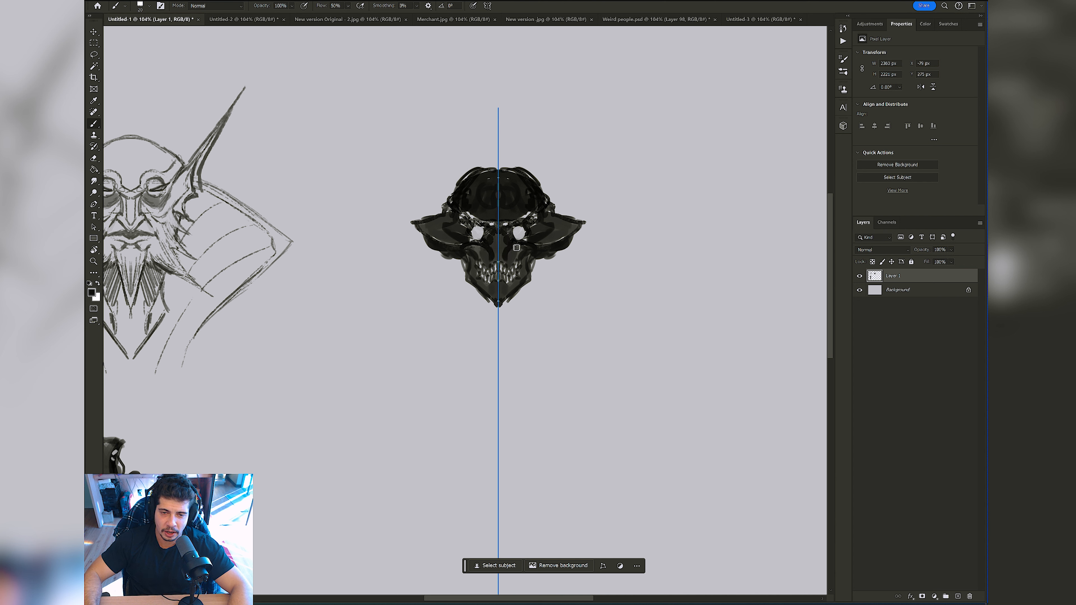
key("bracketleft")
left_click(531, 246, "alt")
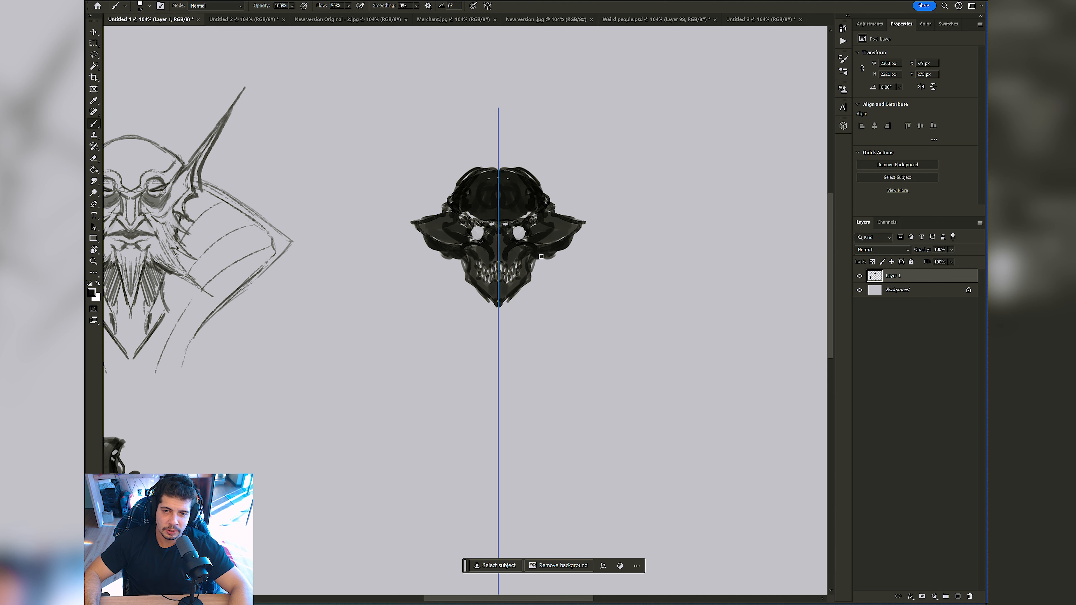
Step: Paint tapered, beard-like strands hanging from the jaw and cheeks on both sides of the symmetry axis
mouse_move(541, 257)
left_mouse_down()
mouse_move(528, 314)
mouse_move(536, 284)
mouse_move(520, 305)
mouse_move(534, 265)
mouse_move(509, 304)
left_mouse_up()
left_click_drag(524, 295, 506, 314)
mouse_move(527, 299)
left_mouse_down()
mouse_move(514, 323)
mouse_move(523, 327)
left_mouse_up()
key("bracketleft")
left_click_drag(544, 273, 543, 293)
left_click_drag(545, 276, 552, 305)
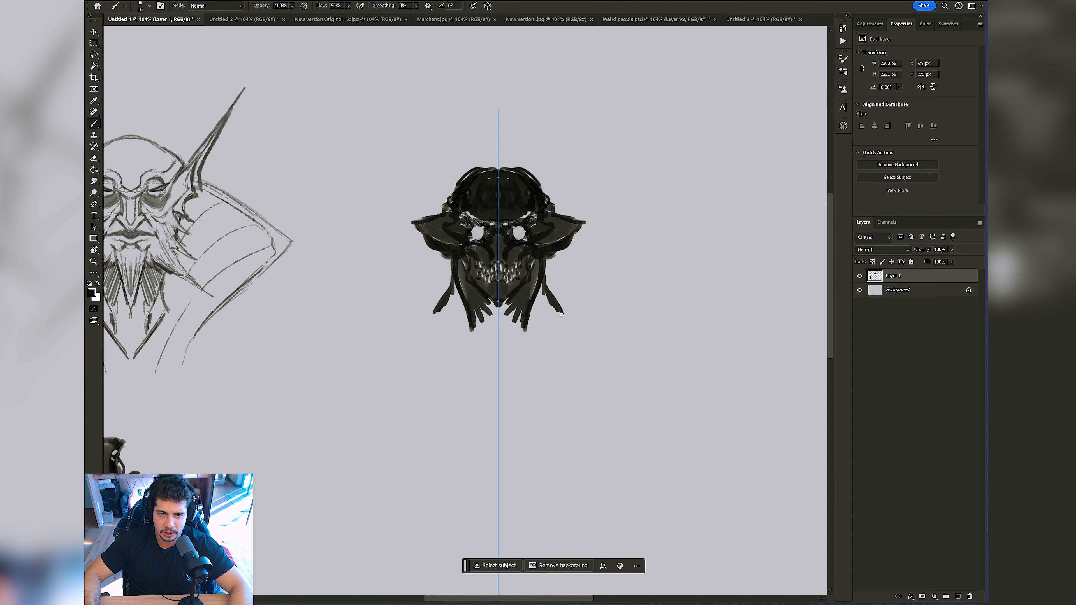
Step: Touch up the area beneath the ears with the sampled background colour, and extend both ears into longer upward points in black
left_click(561, 283, "alt")
key("bracketright")
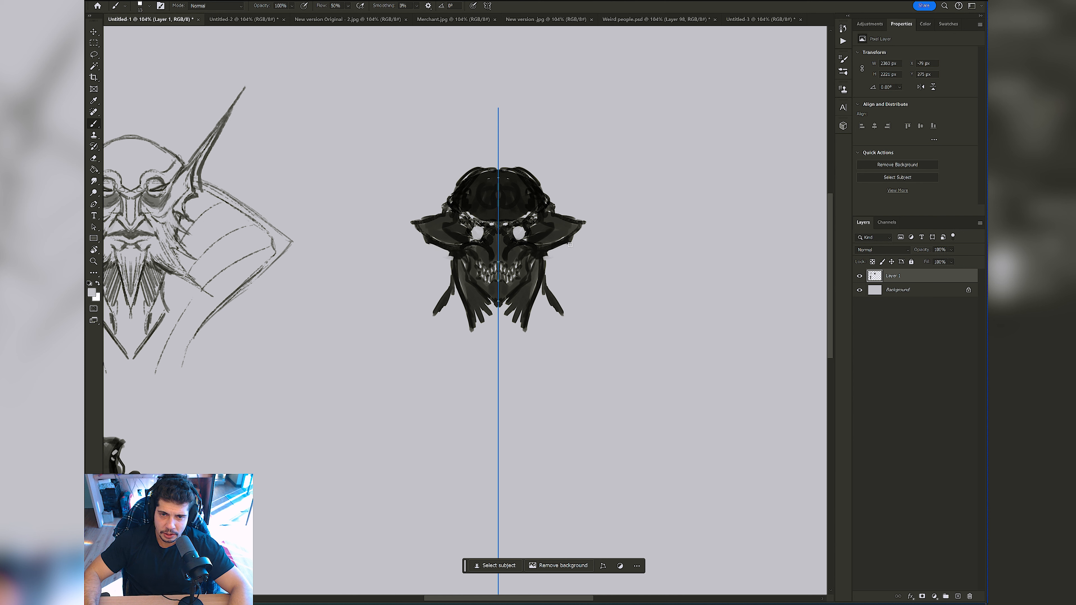
left_click(452, 240, "alt")
key("bracketleft")
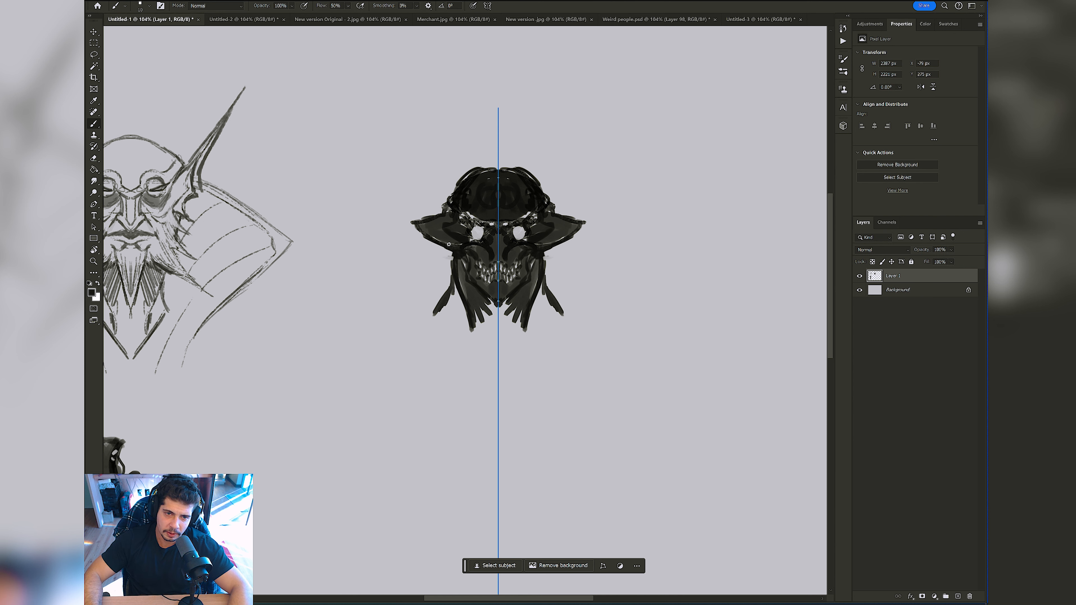
left_click_drag(385, 207, 422, 218)
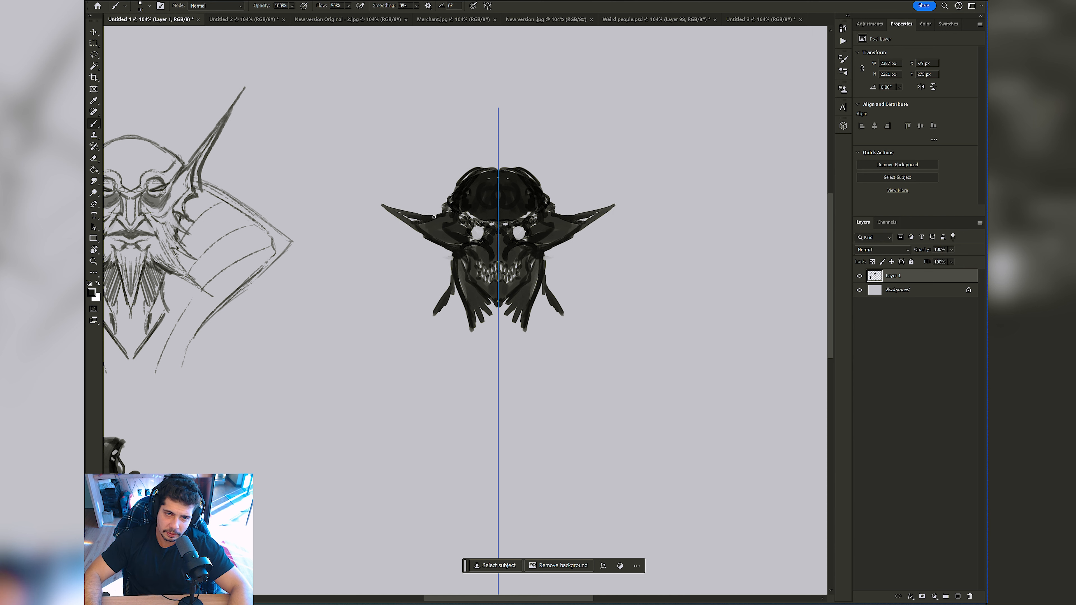
Step: Darken the brow and nose bridge with sampled tones and clean up the round light eyes
left_click(490, 218, "alt")
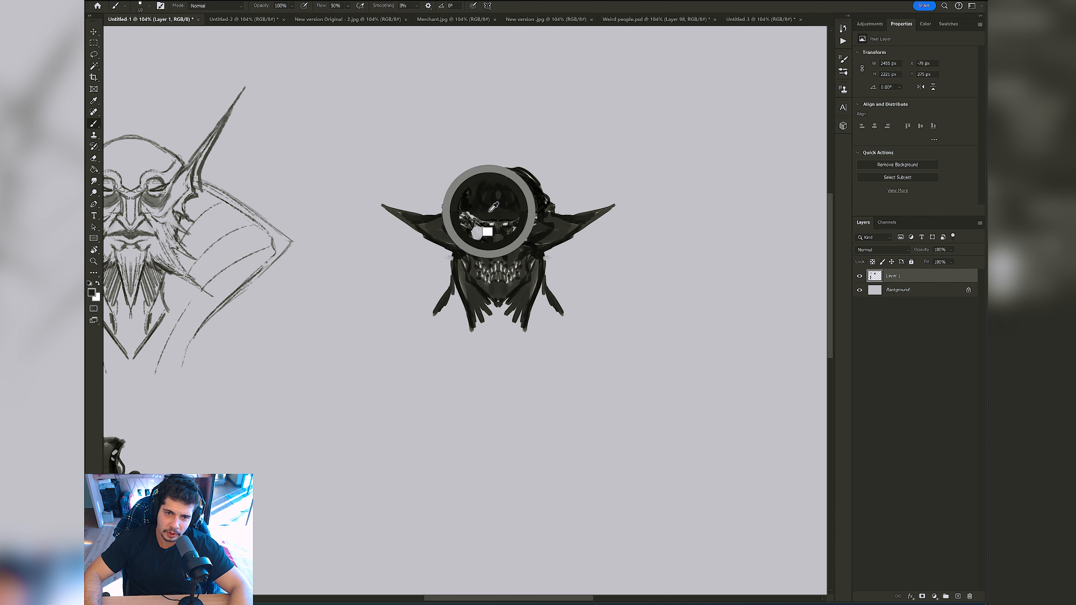
key("bracketright")
key("bracketright")
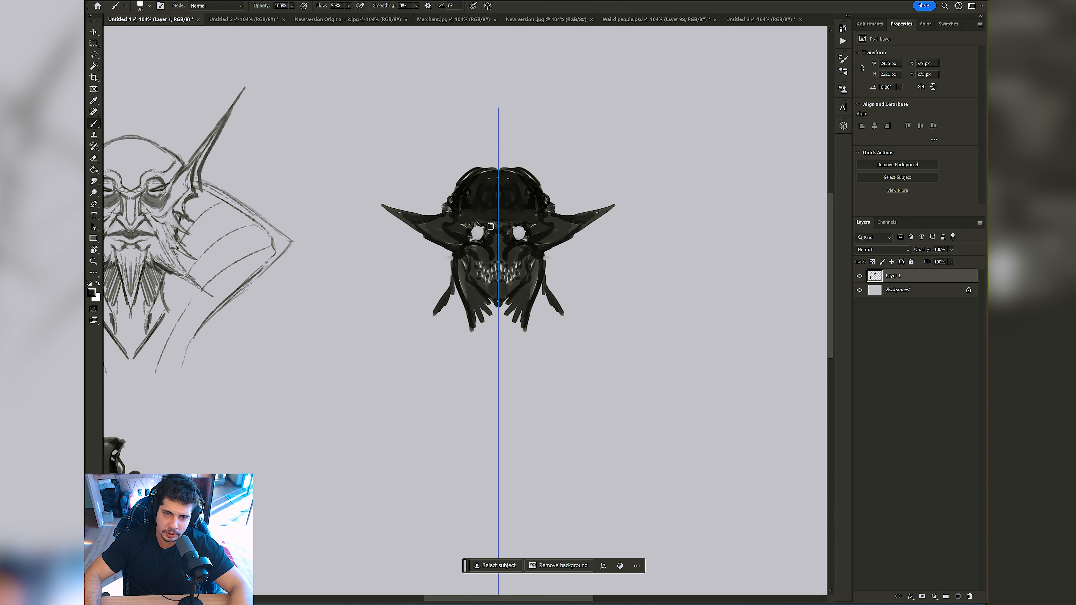
left_click(487, 233, "alt")
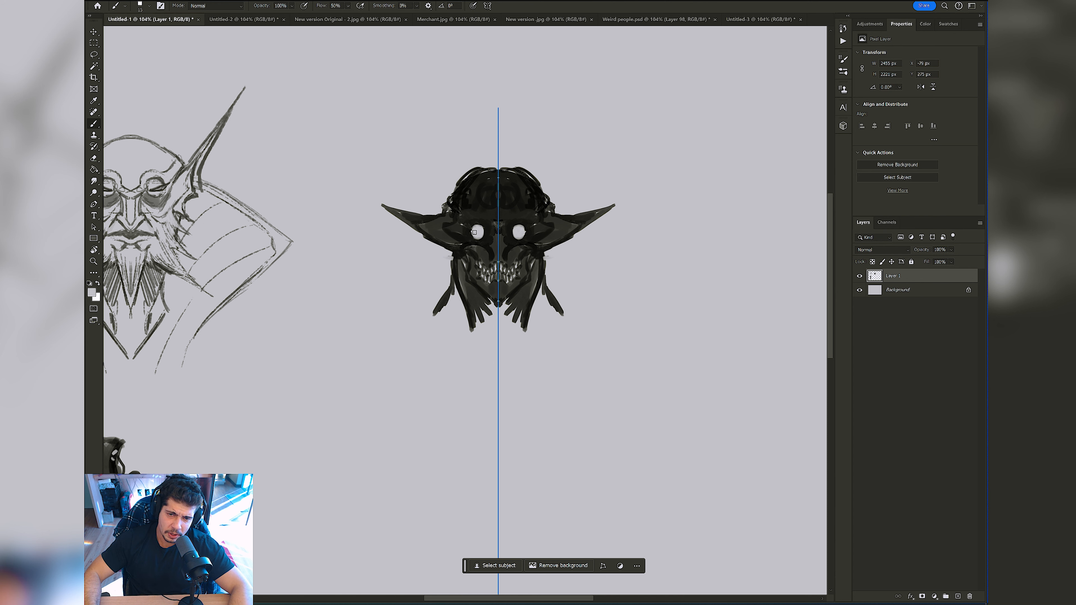
left_click(479, 237, "alt")
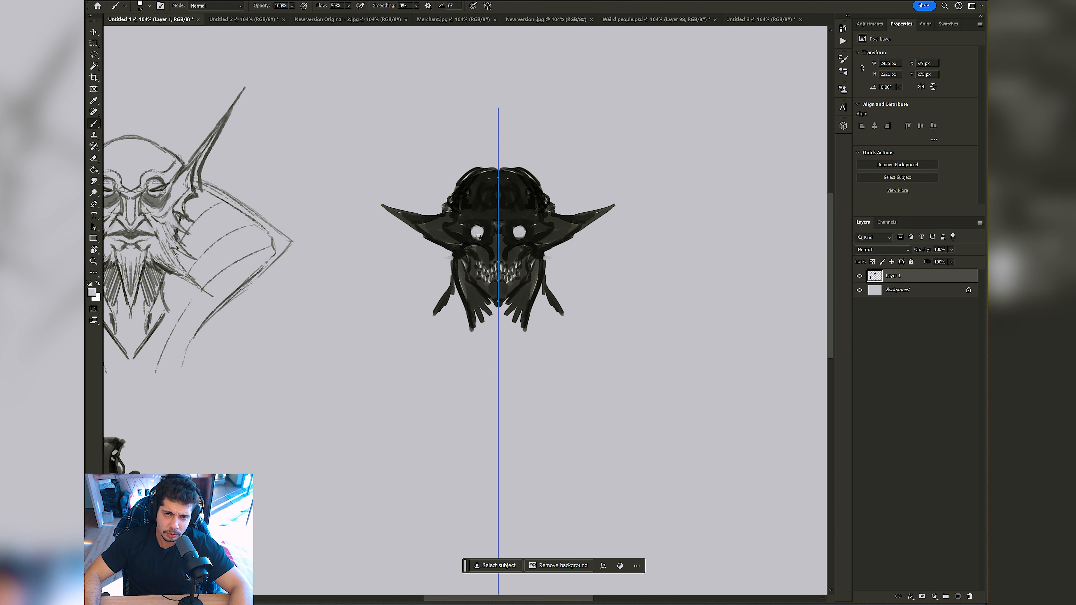
left_click(491, 240, "alt")
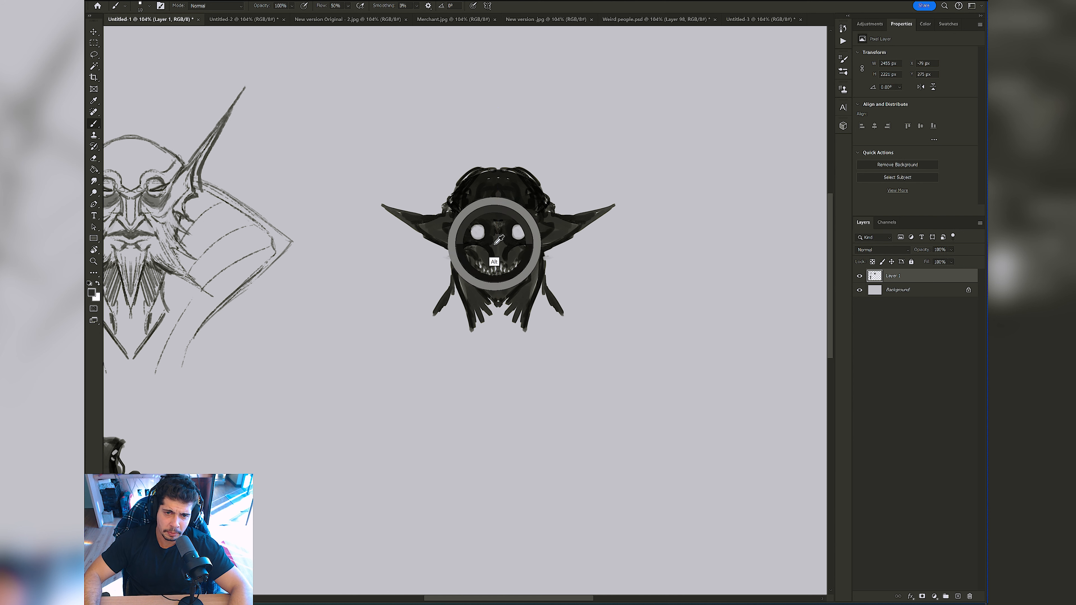
key("bracketleft")
key("bracketleft")
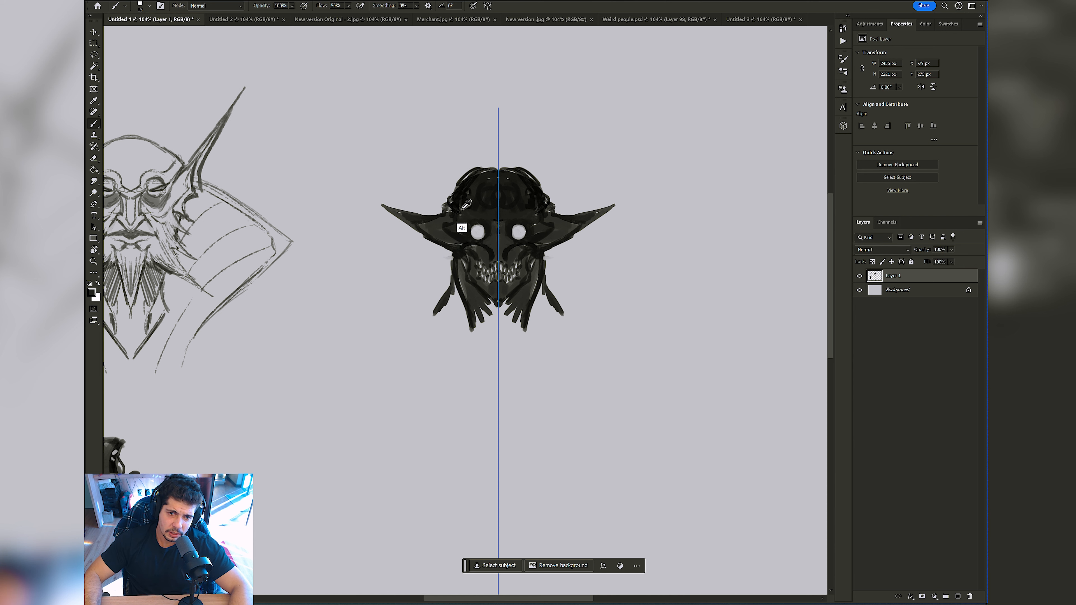
Step: Paint small horn-like points at the sides of the head, and curled shapes beside the lower beard strands
left_click(459, 193, "alt")
key("bracketleft")
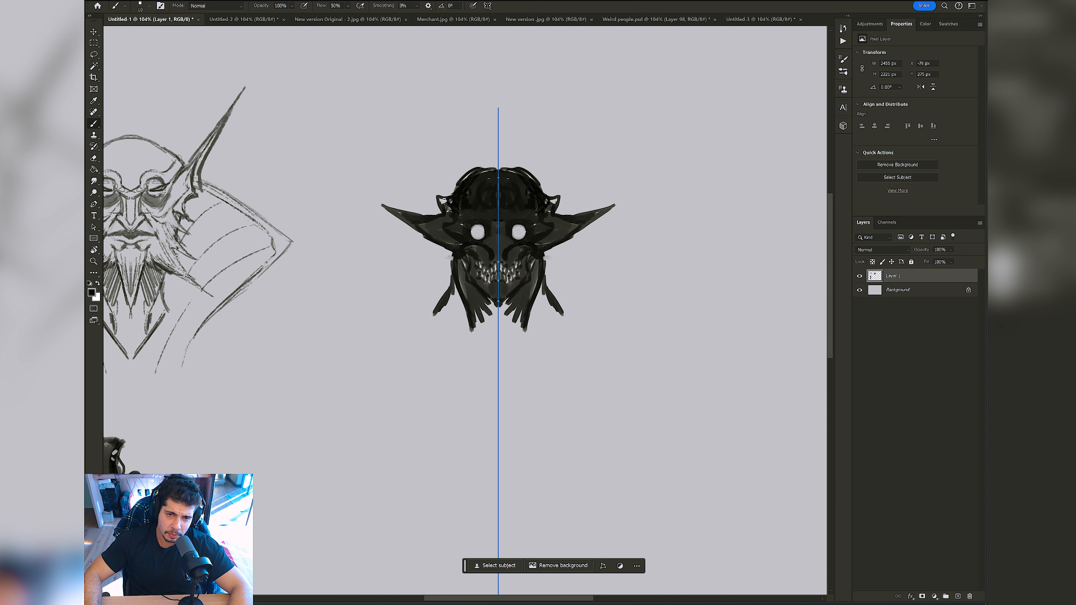
mouse_move(453, 293)
left_mouse_down()
mouse_move(432, 318)
mouse_move(458, 323)
left_mouse_up()
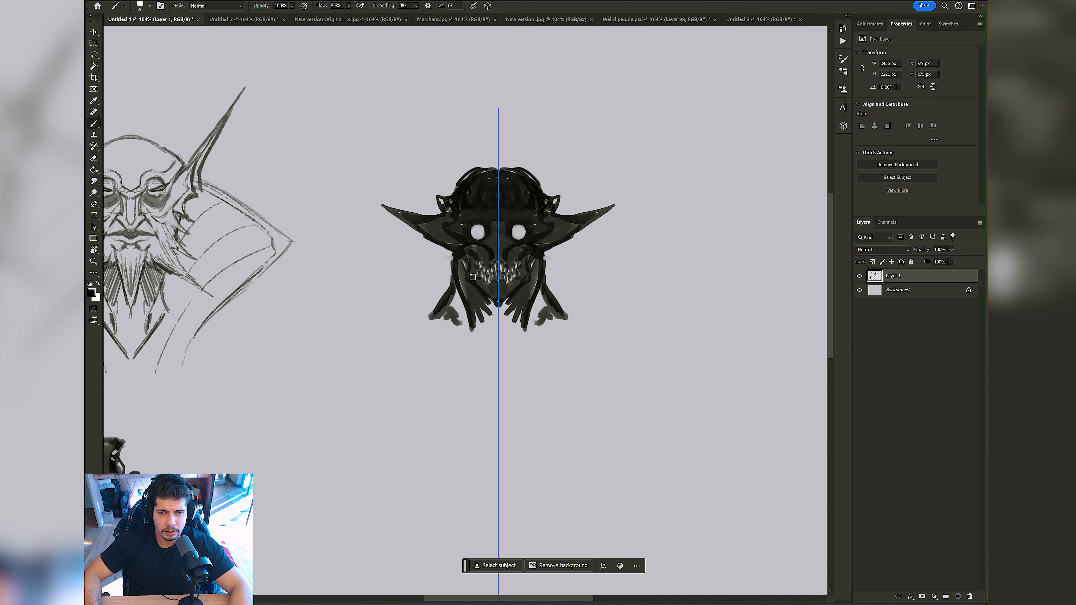
left_click(574, 271, "alt")
key("bracketleft")
left_click(507, 251, "alt")
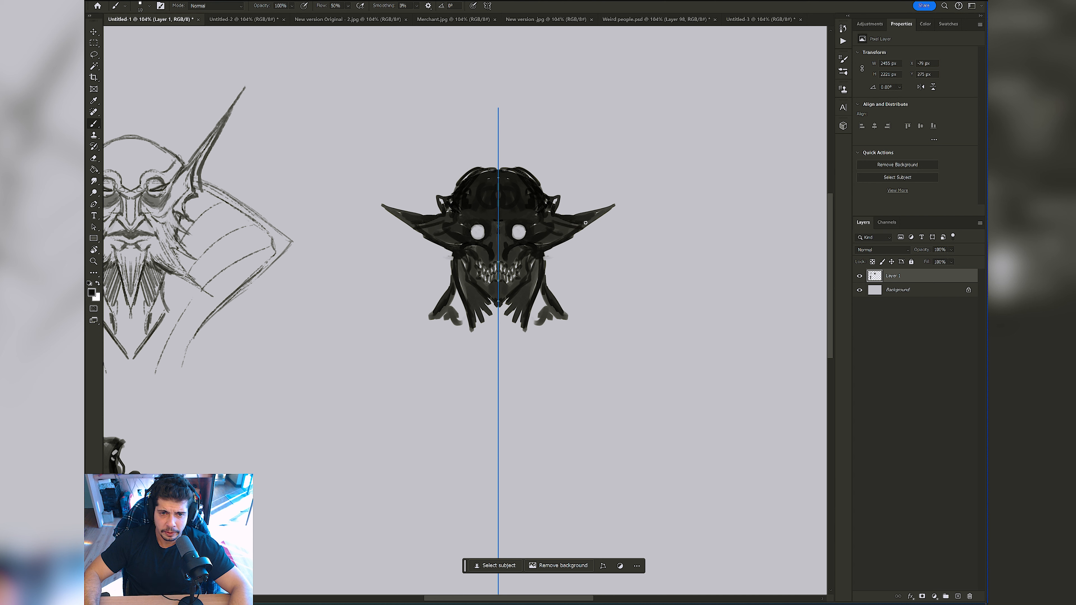
Step: Try lightening the forehead and eye area using the Dodge tool with its range set to Shadows
key("o")
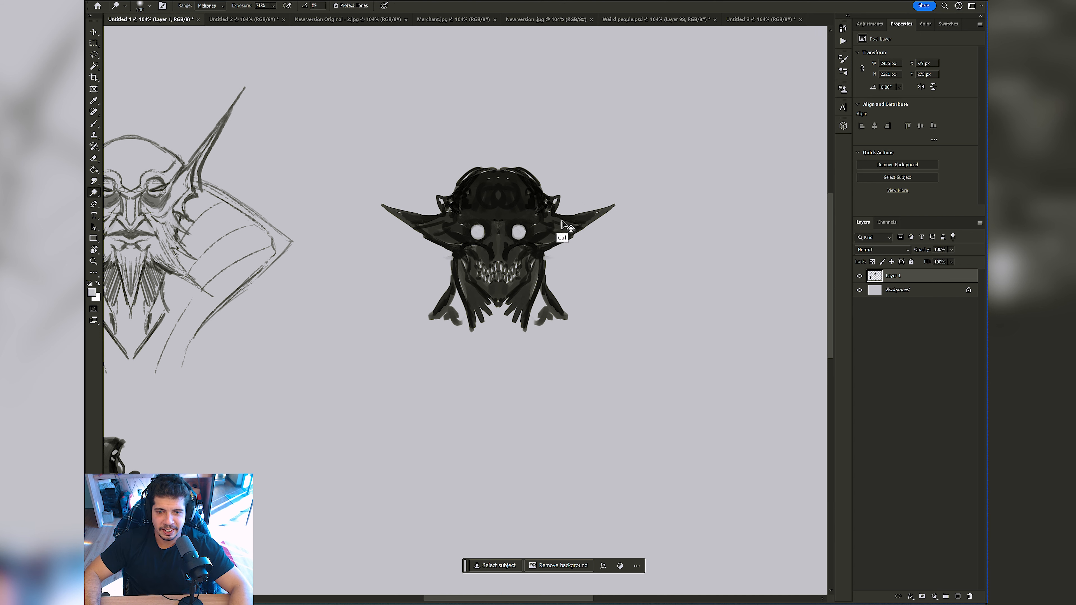
key("bracketleft")
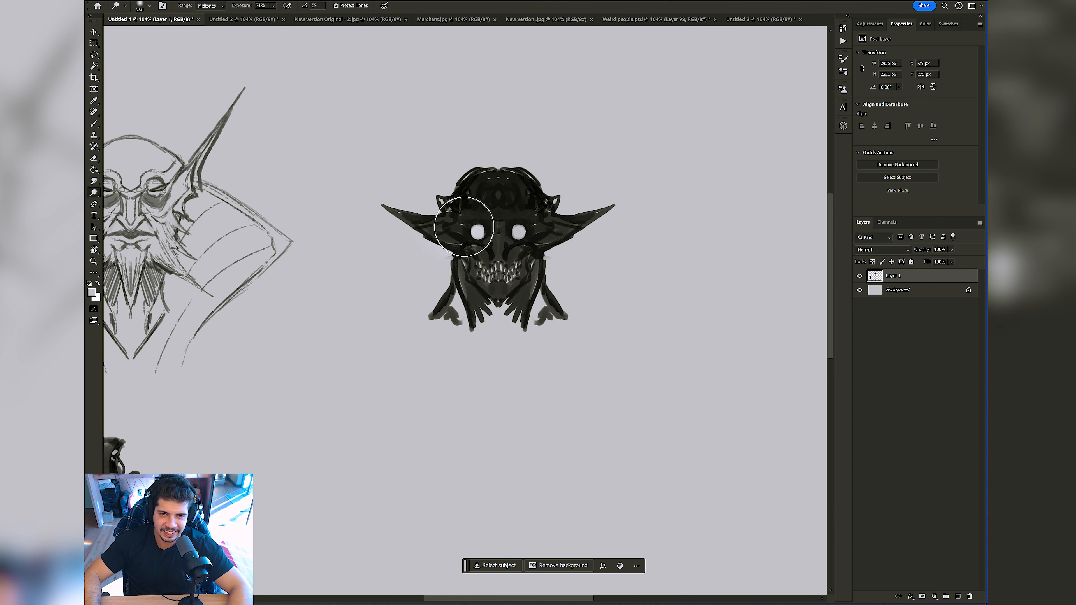
left_click(216, 6)
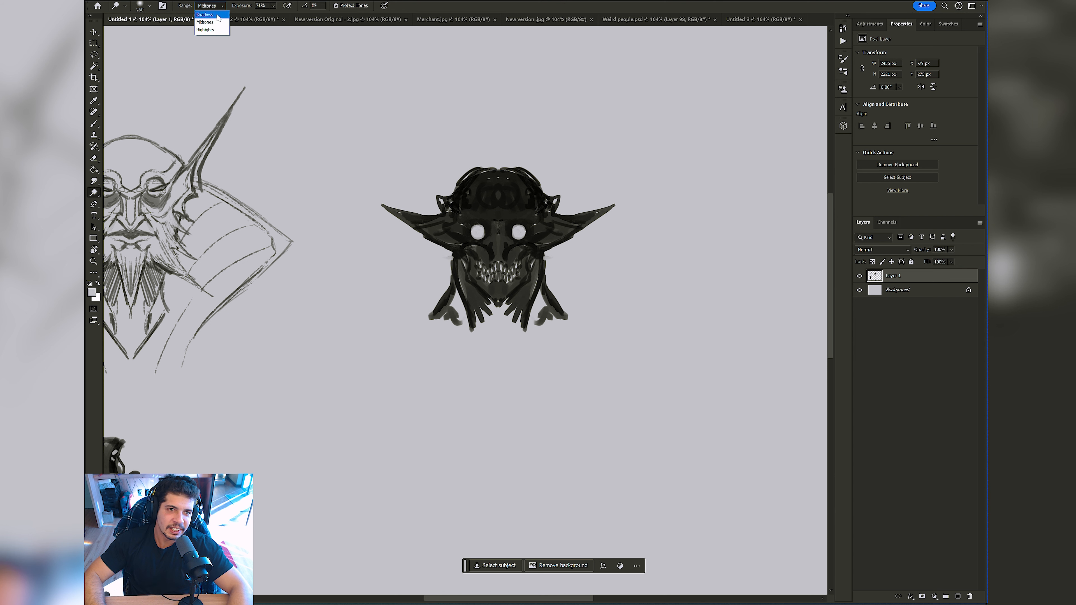
left_click(206, 14)
mouse_move(480, 199)
left_mouse_down()
mouse_move(501, 212)
mouse_move(499, 188)
mouse_move(494, 237)
mouse_move(493, 210)
mouse_move(447, 234)
mouse_move(553, 225)
mouse_move(488, 221)
left_mouse_up()
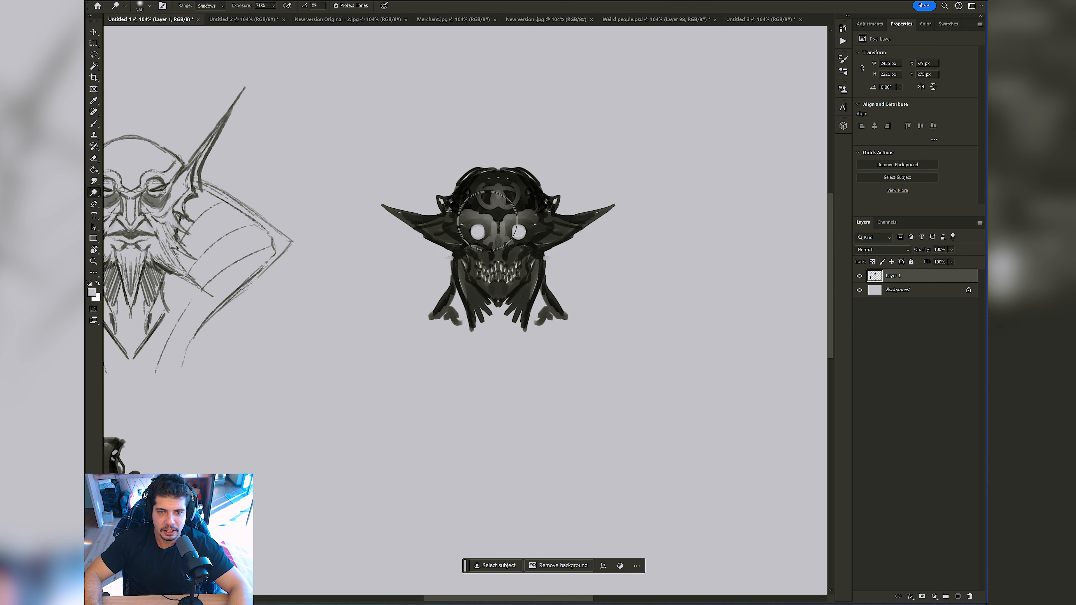
key("b")
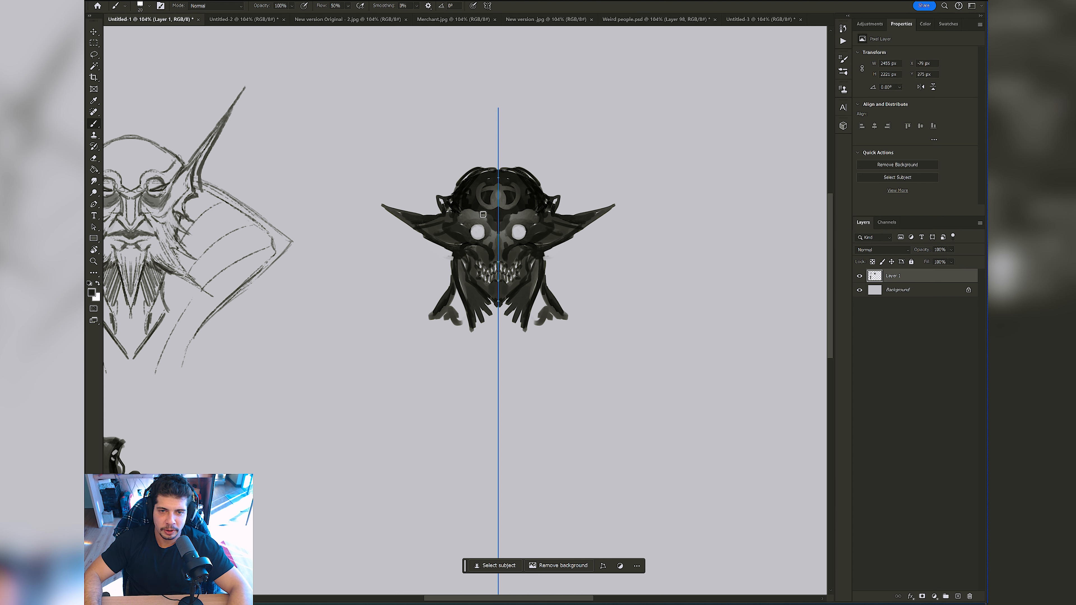
key("ctrl+z")
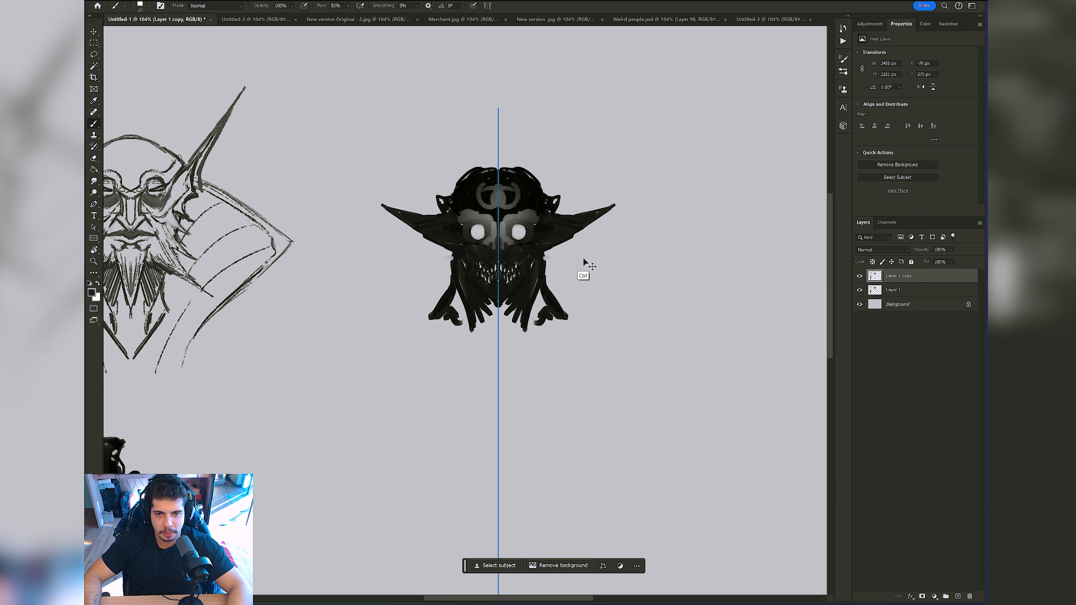
key("ctrl+z")
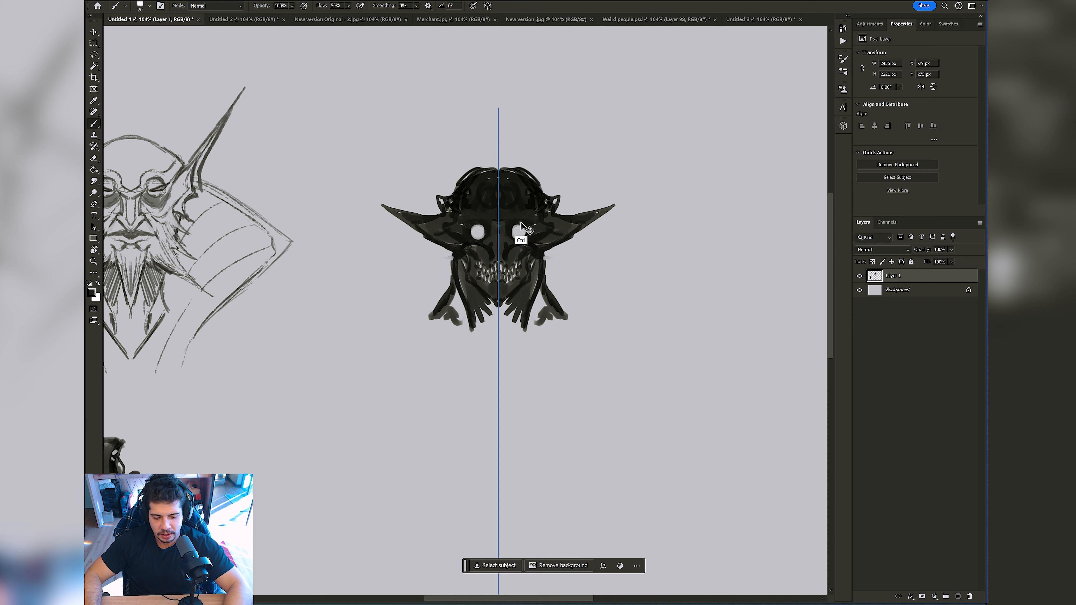
Step: Try to strengthen the painting by duplicating its layer several times and merging the copies
key("ctrl+j")
key("ctrl+j")
key("ctrl+j")
key("ctrl+j")
key("ctrl+e")
key("ctrl+e")
key("ctrl+e")
key("ctrl+e")
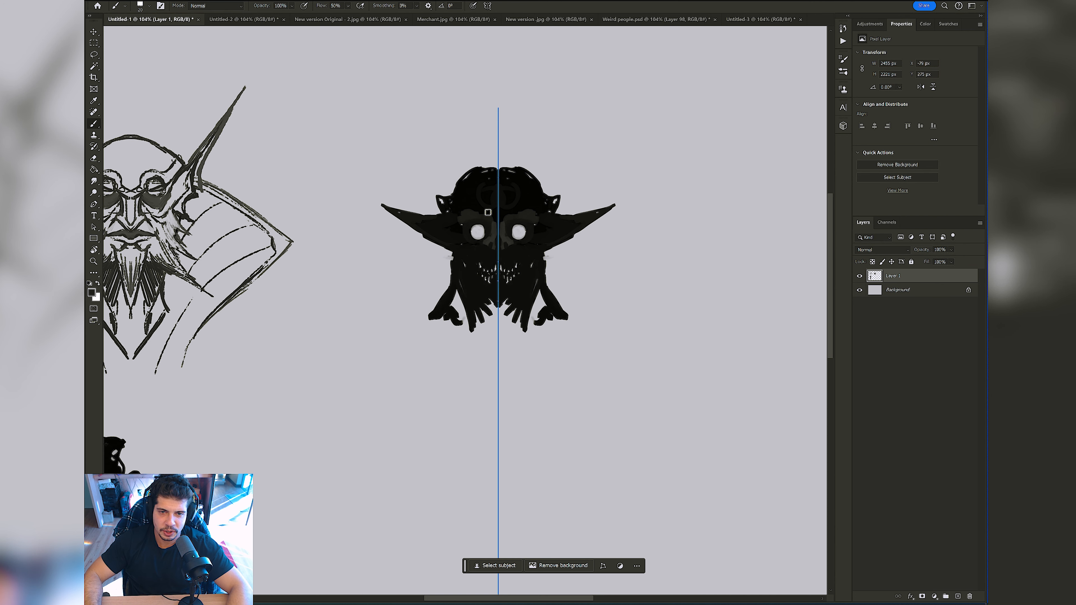
Step: Undo the layer duplication and merging along with the latest strokes on the third character
key("ctrl+alt+z")
key("ctrl+alt+z")
key("ctrl+alt+z")
key("ctrl+alt+z")
key("ctrl+alt+z")
key("ctrl+alt+z")
key("ctrl+alt+z")
key("ctrl+alt+z")
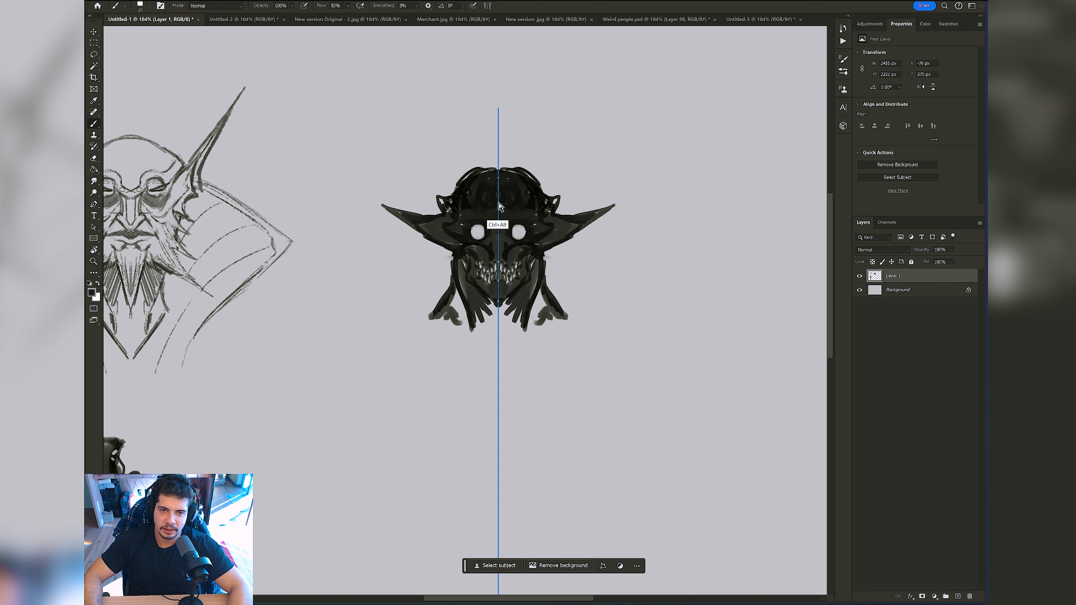
key("ctrl+alt+z")
key("ctrl+alt+z")
key("ctrl+alt+z")
key("ctrl+alt+z")
Step: Refine the face with sampled dark tones and paint shoulder lines sloping outward from beneath the jaw
left_click(492, 243, "alt")
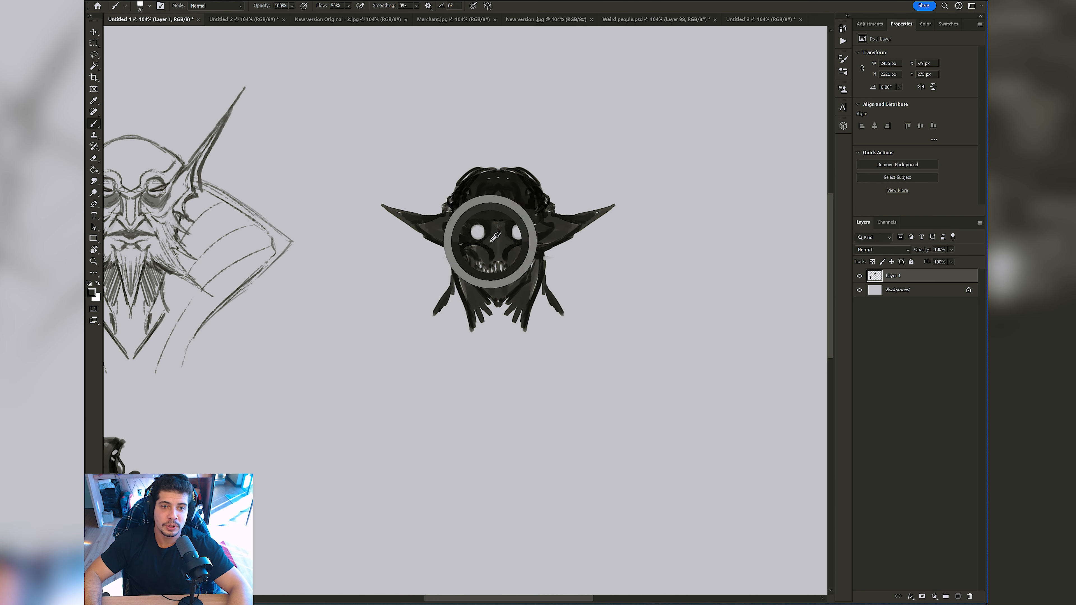
key("bracketleft")
left_click(478, 247, "alt")
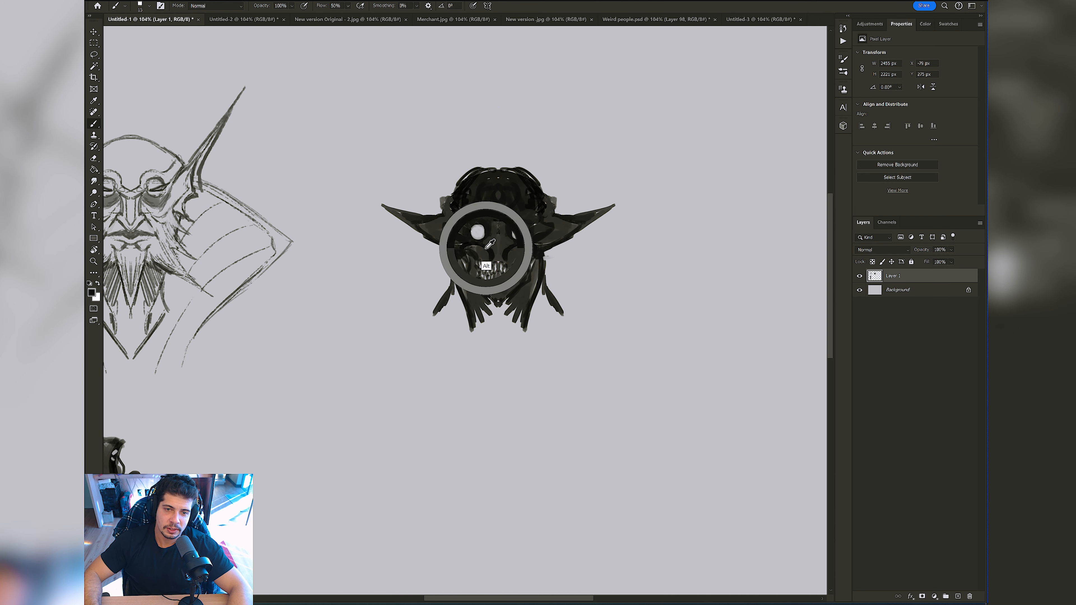
left_click_drag(421, 322, 398, 333)
left_click_drag(532, 124, 475, 127)
key("bracketright")
left_click_drag(551, 218, 579, 229)
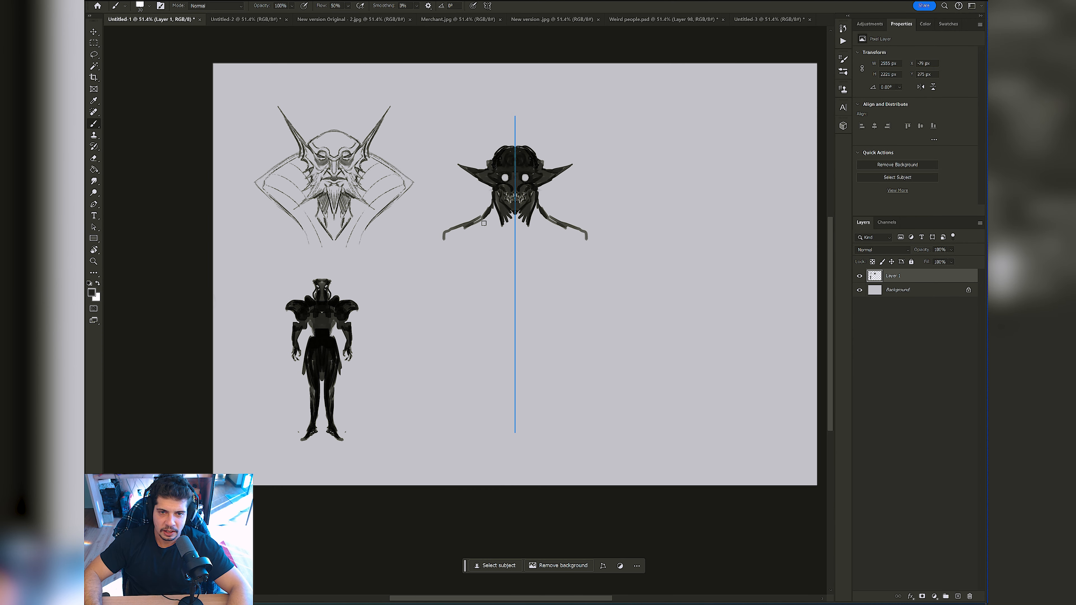
Step: Block in the muscular torso, shoulders, upper arms and lumpy waist in dark tones with a much larger brush
key("bracketright")
key("bracketright")
key("bracketright")
key("bracketright")
key("bracketright")
key("bracketright")
key("bracketright")
key("bracketright")
mouse_move(493, 218)
left_mouse_down()
mouse_move(456, 237)
mouse_move(447, 279)
mouse_move(479, 242)
mouse_move(450, 266)
mouse_move(573, 248)
mouse_move(544, 223)
mouse_move(536, 246)
mouse_move(476, 265)
mouse_move(496, 302)
mouse_move(474, 285)
mouse_move(491, 318)
mouse_move(511, 306)
mouse_move(549, 308)
mouse_move(535, 344)
mouse_move(507, 339)
mouse_move(439, 276)
mouse_move(505, 160)
mouse_move(438, 250)
mouse_move(450, 261)
mouse_move(430, 289)
mouse_move(426, 268)
mouse_move(451, 238)
mouse_move(426, 274)
mouse_move(457, 285)
mouse_move(443, 319)
mouse_move(444, 296)
mouse_move(428, 313)
mouse_move(420, 287)
mouse_move(411, 314)
mouse_move(430, 333)
mouse_move(471, 327)
mouse_move(488, 349)
mouse_move(470, 345)
mouse_move(482, 364)
mouse_move(520, 357)
left_mouse_up()
left_click(508, 165, "alt")
Step: Paint long tapering forearms below the upper arms using a smaller brush
key("bracketleft")
key("bracketleft")
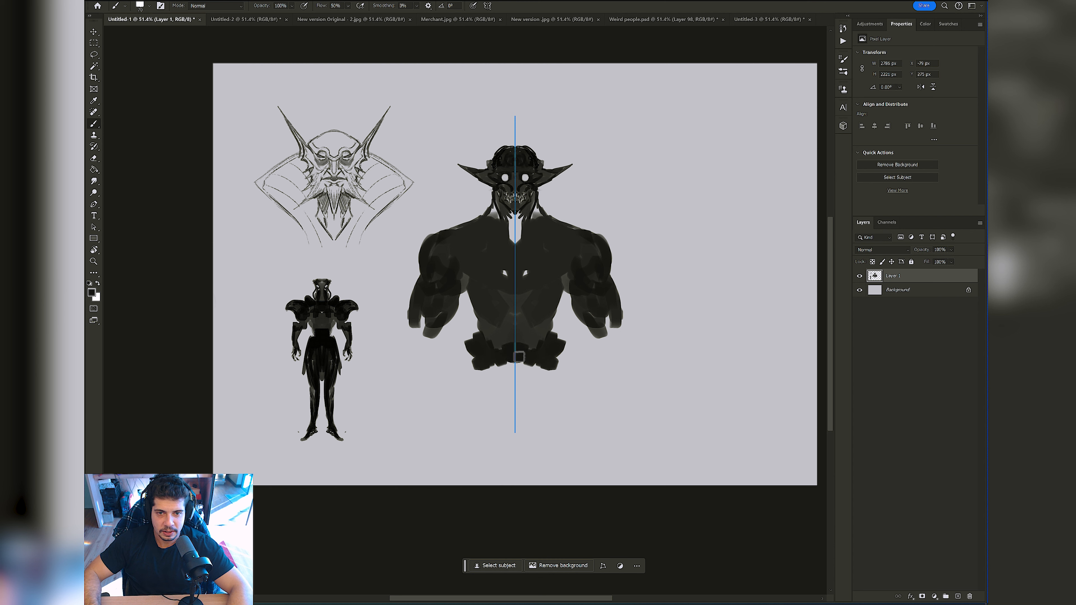
key("bracketleft")
key("bracketleft")
mouse_move(615, 316)
left_mouse_down()
mouse_move(622, 333)
mouse_move(615, 317)
mouse_move(624, 339)
mouse_move(609, 331)
mouse_move(604, 371)
mouse_move(599, 363)
mouse_move(603, 351)
mouse_move(614, 359)
mouse_move(621, 397)
mouse_move(612, 339)
left_mouse_up()
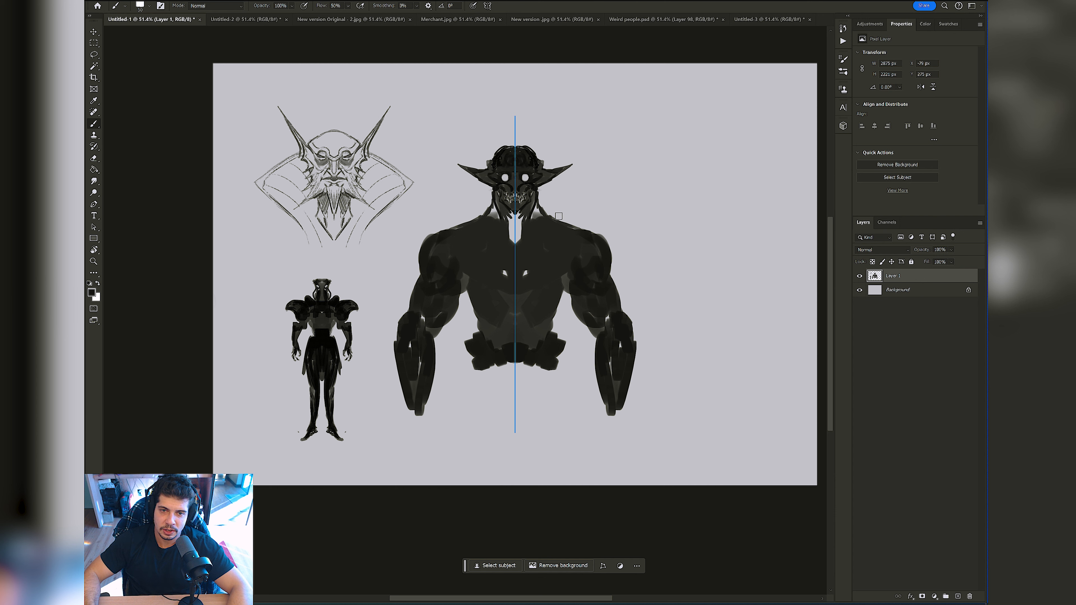
Step: Paint raised shapes on top of the shoulders and dark accents along the sides of the chest with a smaller brush
mouse_move(559, 216)
left_mouse_down()
mouse_move(548, 207)
mouse_move(573, 225)
left_mouse_up()
key("ctrl+z")
key("bracketleft")
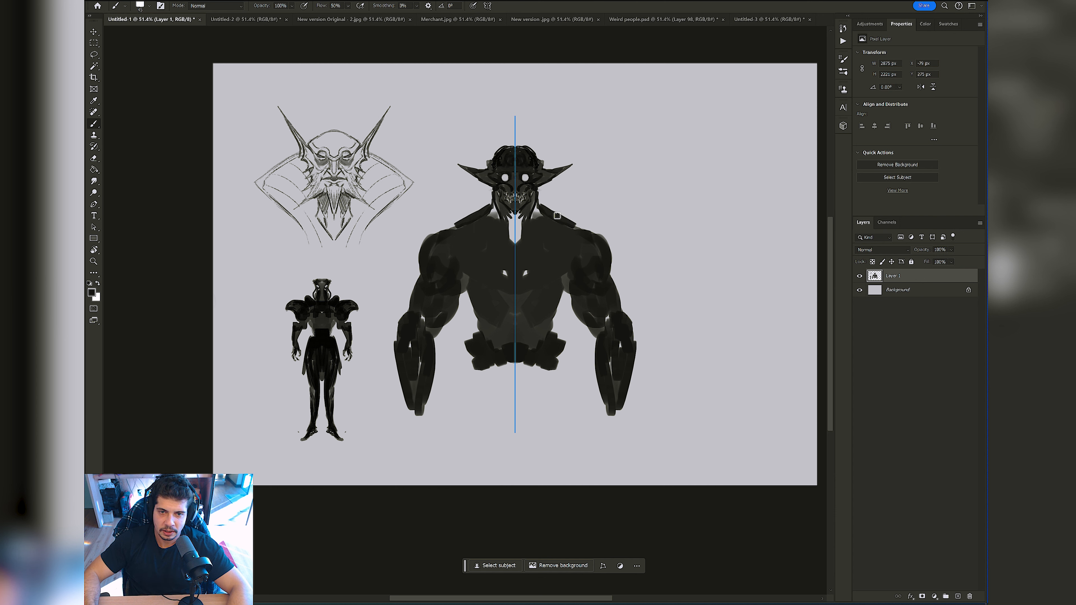
left_click_drag(567, 285, 548, 292)
left_click(325, 334, "alt")
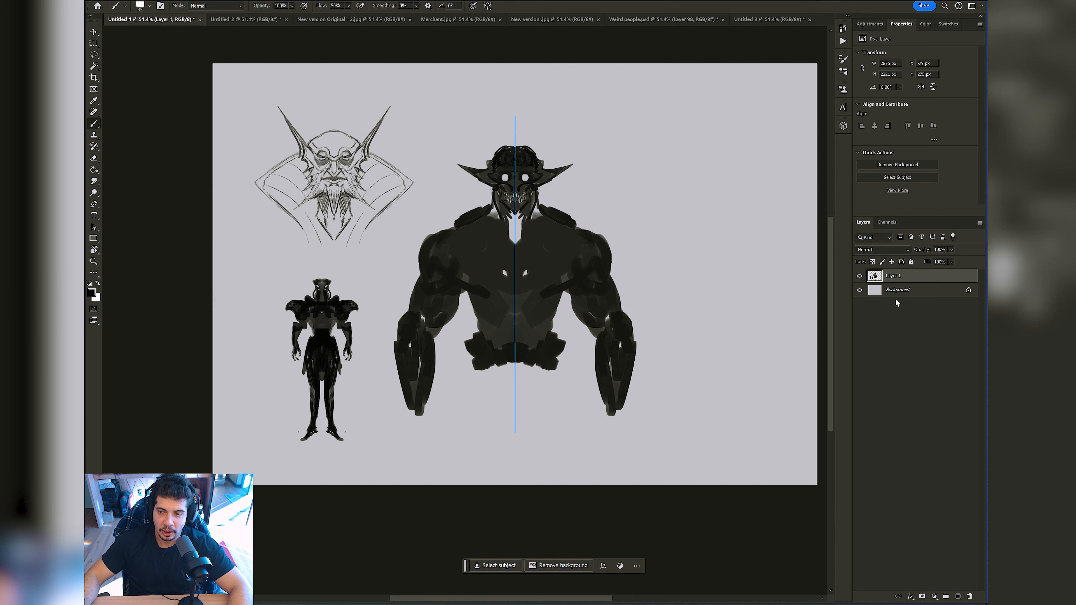
Step: Copy the armoured figure onto its own layer and place the copy over the third character's torso
key("m")
left_click_drag(271, 275, 391, 457)
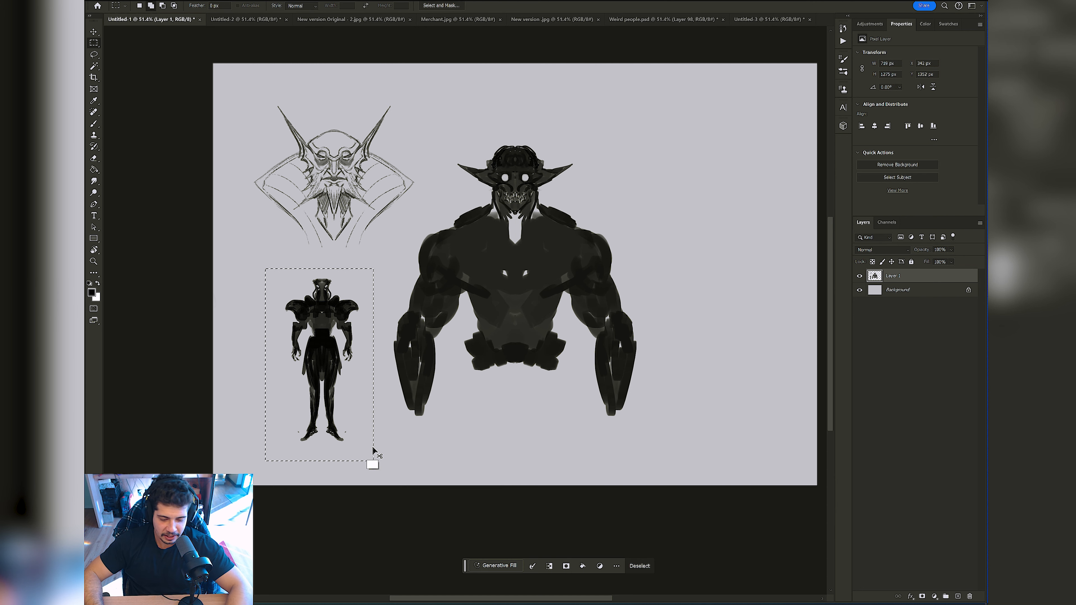
key("ctrl+j")
key("v")
mouse_move(336, 343)
left_mouse_down()
mouse_move(380, 346)
mouse_move(535, 273)
left_mouse_up()
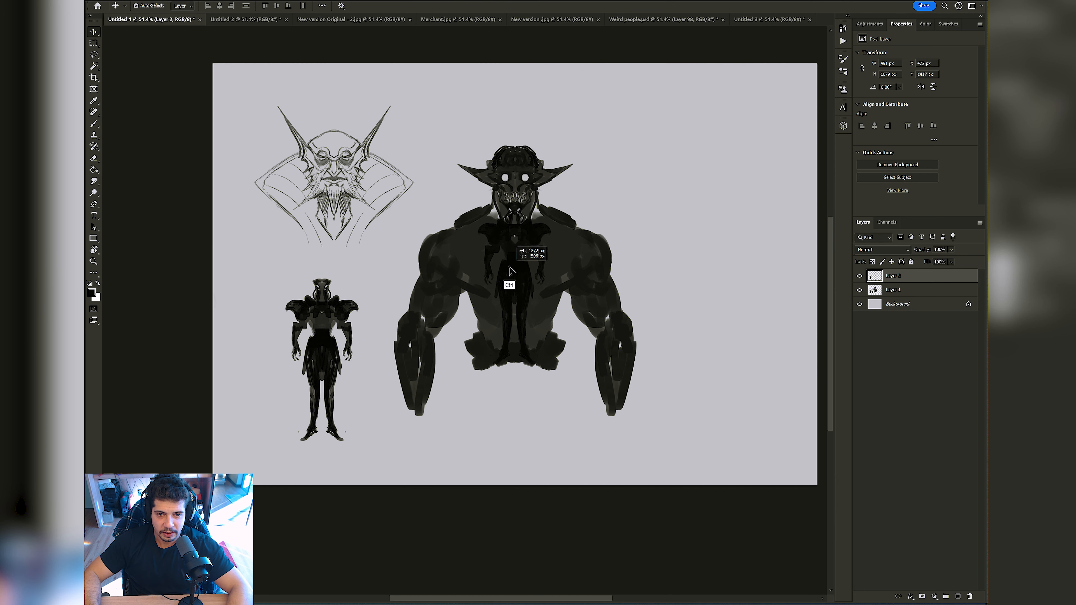
Step: Set the blend mode of the copied armoured figure's layer to Overlay
left_click(905, 251)
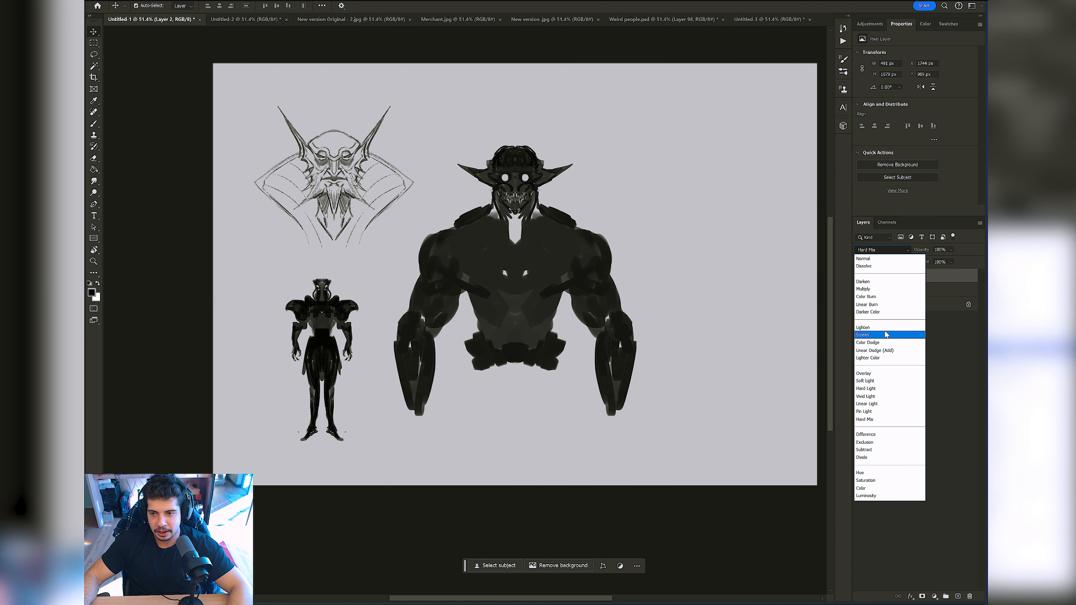
left_click(877, 374)
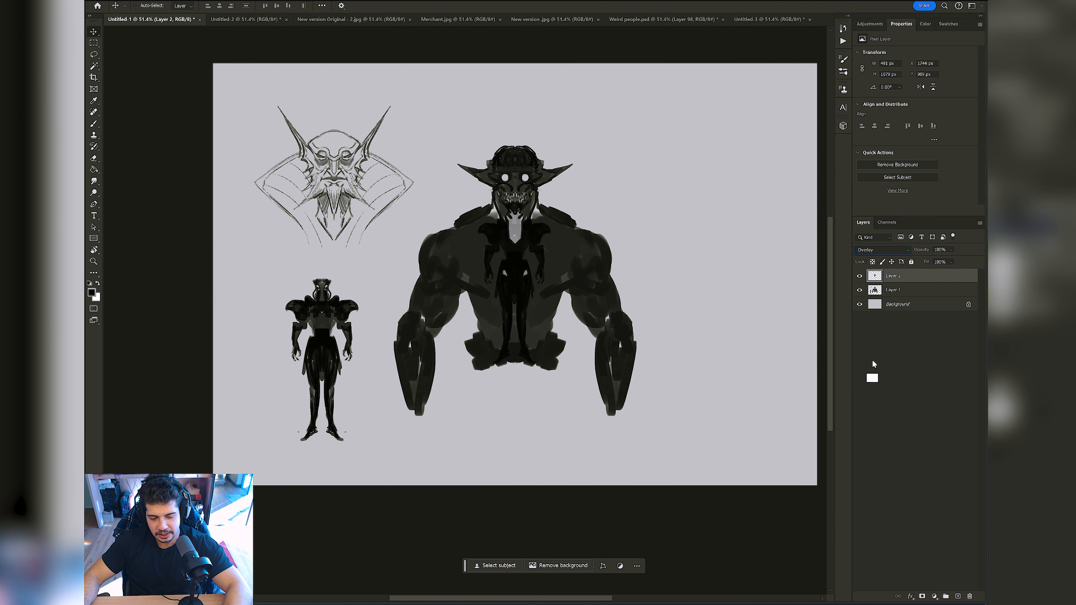
Step: Merge the Overlay copy of the armoured figure down into Layer 1
key("ctrl")
key("Delete")
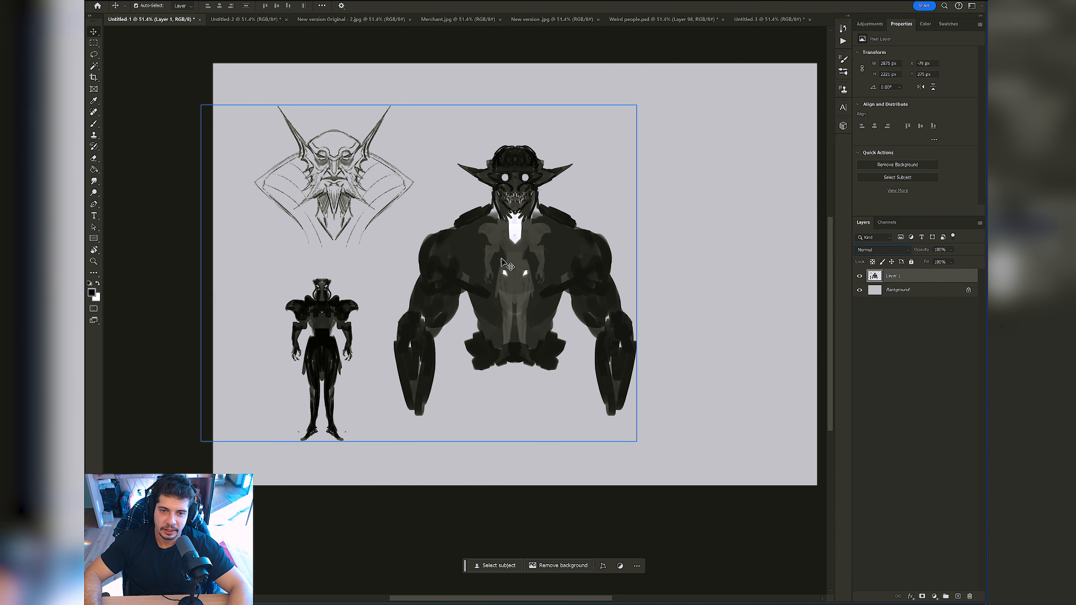
Step: Paint grey collar bands from the neck to the shoulders and dark strokes along the sides of the chest with a smaller brush
key("b")
scroll(522, 250, "up", 2)
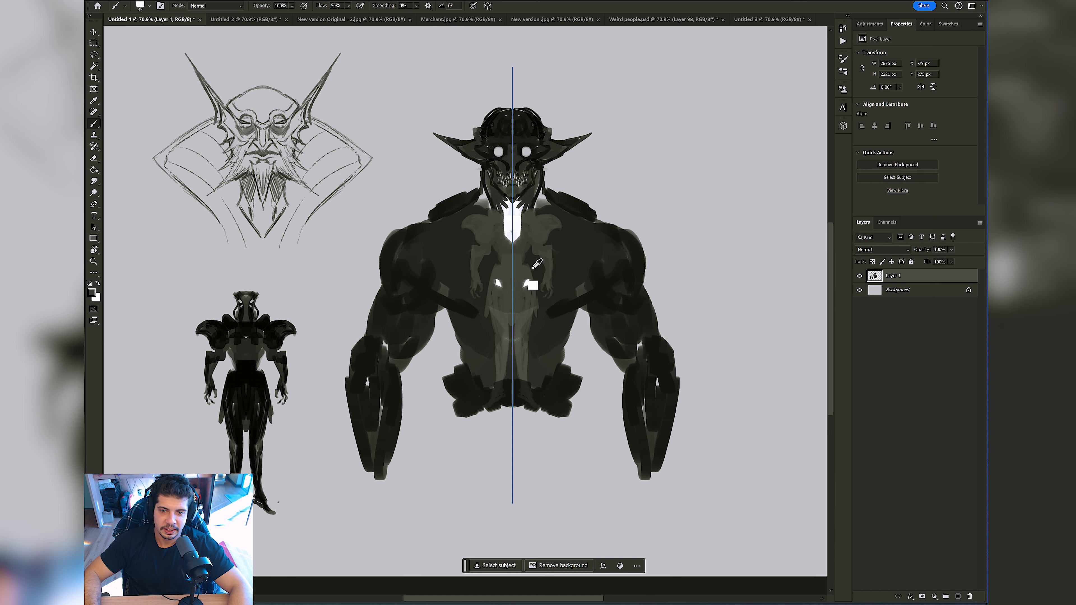
left_click(595, 291, "alt")
key("[")
mouse_move(542, 262)
left_mouse_down()
mouse_move(551, 305)
mouse_move(551, 240)
mouse_move(569, 233)
mouse_move(573, 206)
left_mouse_up()
left_click(549, 228, "alt")
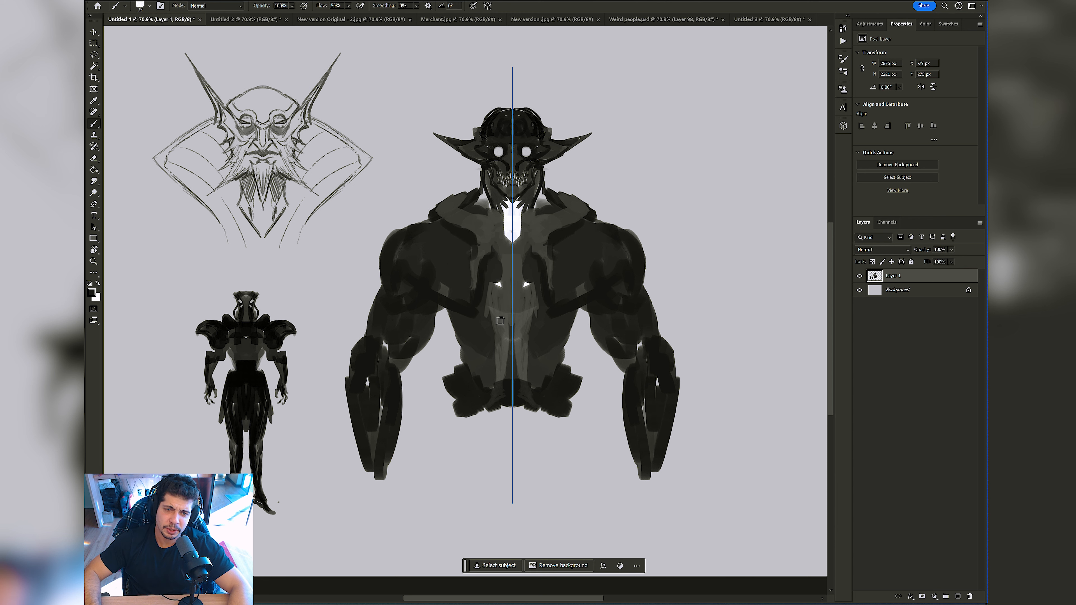
Step: Paint symmetrical dark hook-shaped lines that curl on the chest and run down both sides of the lighter central torso
mouse_move(490, 258)
left_mouse_down()
mouse_move(486, 298)
mouse_move(498, 374)
left_mouse_up()
mouse_move(456, 329)
left_mouse_down()
mouse_move(437, 313)
mouse_move(471, 325)
mouse_move(438, 307)
mouse_move(458, 336)
mouse_move(499, 305)
mouse_move(454, 337)
left_mouse_up()
key("ctrl+z")
key("ctrl+z")
left_click(470, 341, "alt")
key("bracketright")
left_click(498, 304, "alt")
Step: Darken the upper arm muscles and the outer edges of the waist with a smaller brush in a sampled dark tone
key("bracketleft")
left_click(417, 304, "alt")
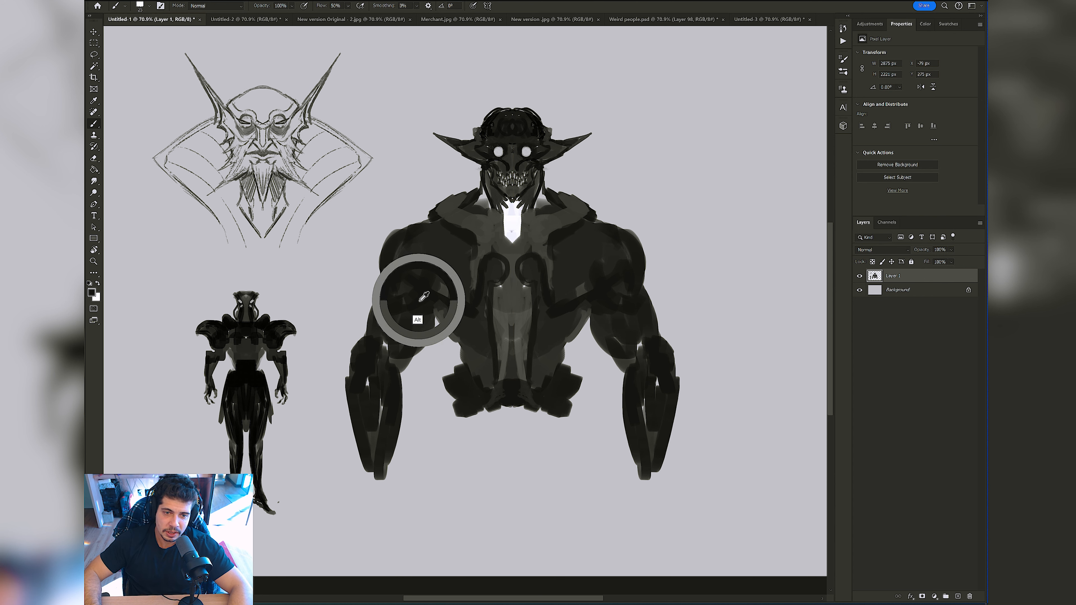
left_click_drag(398, 289, 398, 254)
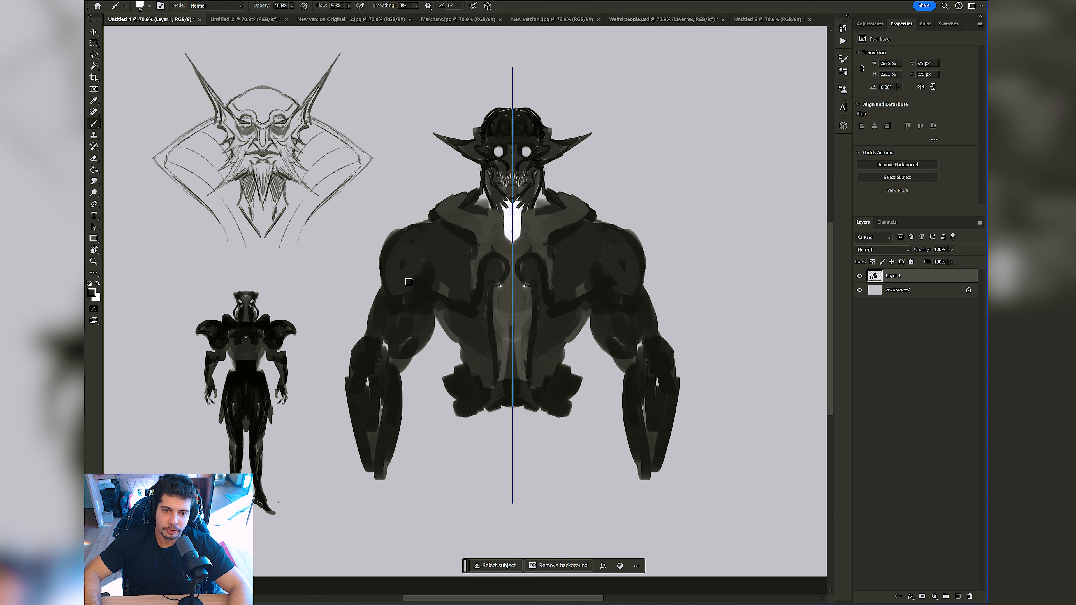
key("bracketleft")
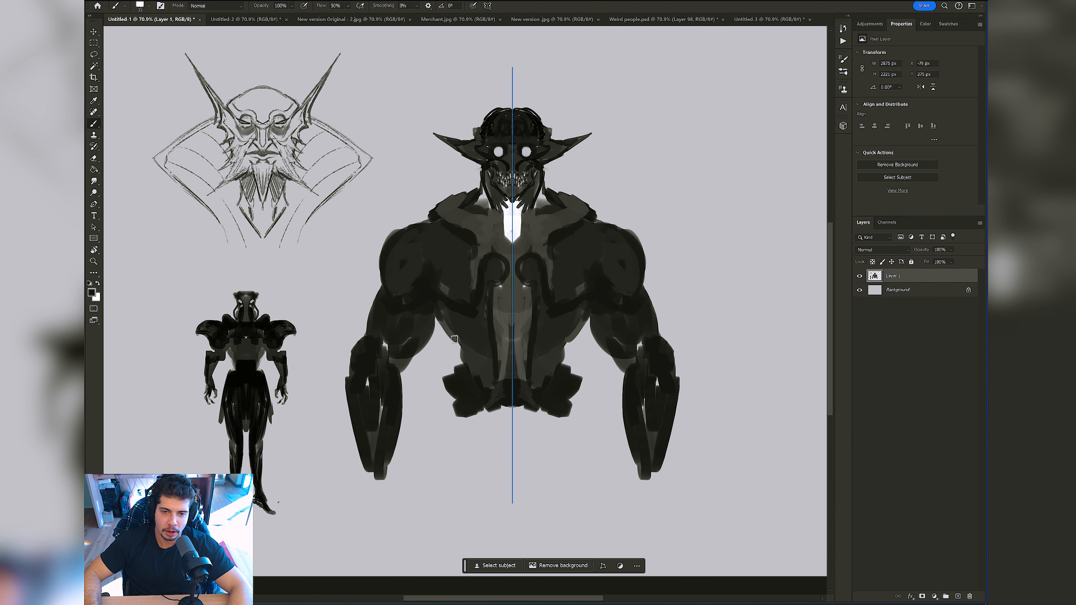
left_click_drag(455, 339, 464, 363)
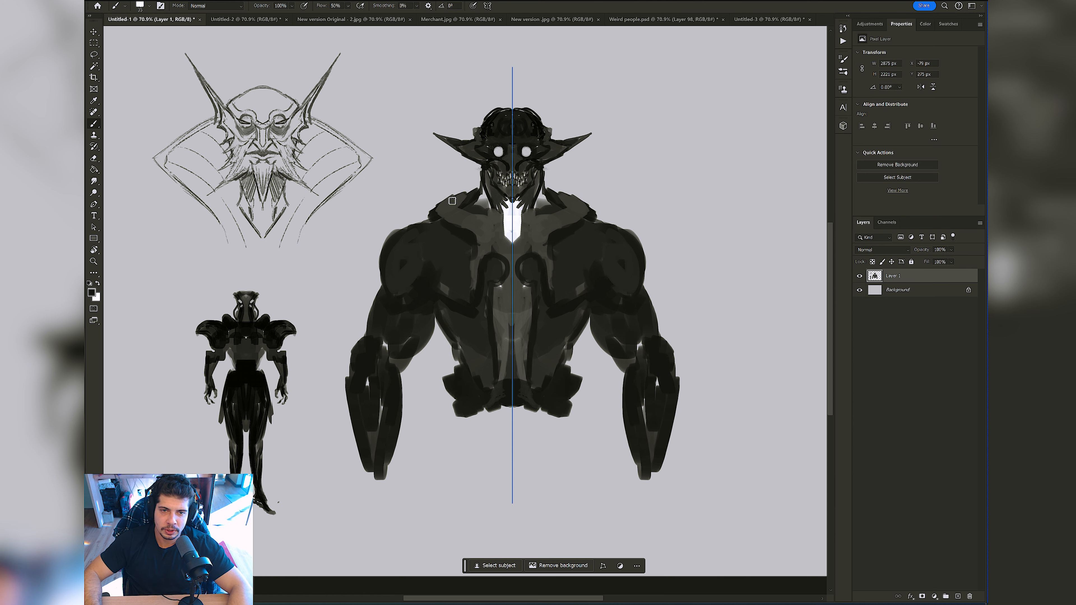
Step: Darken the slopes between neck and shoulders and paint flat-topped armour plates projecting outward from both shoulders
mouse_move(450, 204)
left_mouse_down()
mouse_move(480, 197)
mouse_move(425, 225)
mouse_move(455, 203)
mouse_move(482, 191)
left_mouse_up()
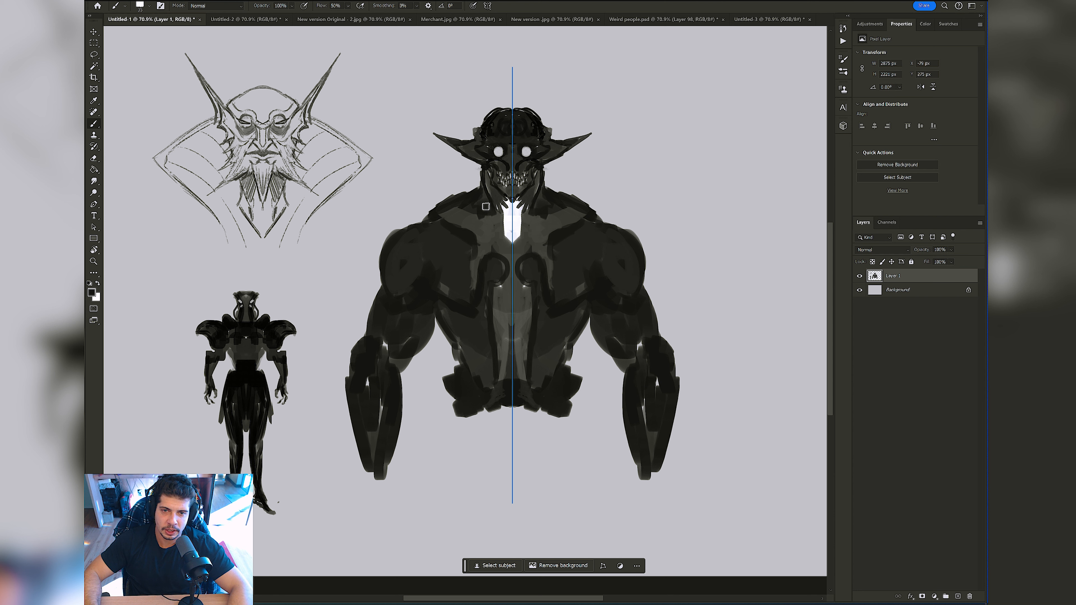
mouse_move(421, 222)
left_mouse_down()
mouse_move(349, 226)
mouse_move(384, 271)
left_mouse_up()
key("ctrl+z")
mouse_move(427, 222)
left_mouse_down()
mouse_move(364, 224)
mouse_move(378, 275)
mouse_move(373, 243)
mouse_move(417, 227)
left_mouse_up()
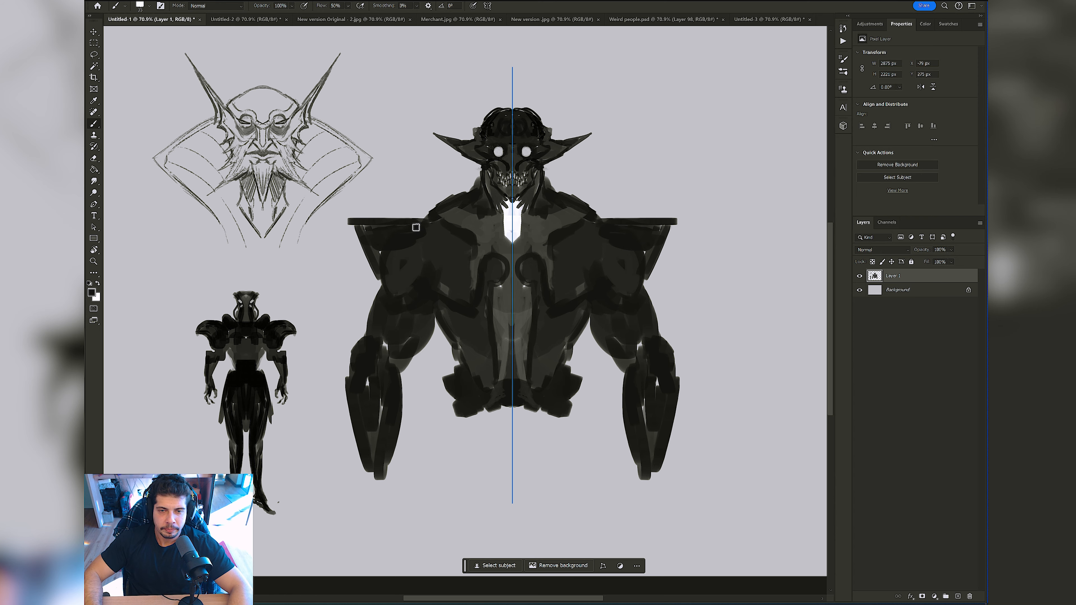
Step: Paint dark rounded shapes above the pointed ears and dark pupils in the white eyes with a smaller brush
key("z")
mouse_move(597, 241)
left_mouse_down()
mouse_move(547, 238)
mouse_move(593, 227)
mouse_move(588, 199)
left_mouse_up()
key("b")
key("z")
left_click_drag(483, 120, 531, 132)
key("b")
left_click(470, 194, "alt")
key("bracketleft")
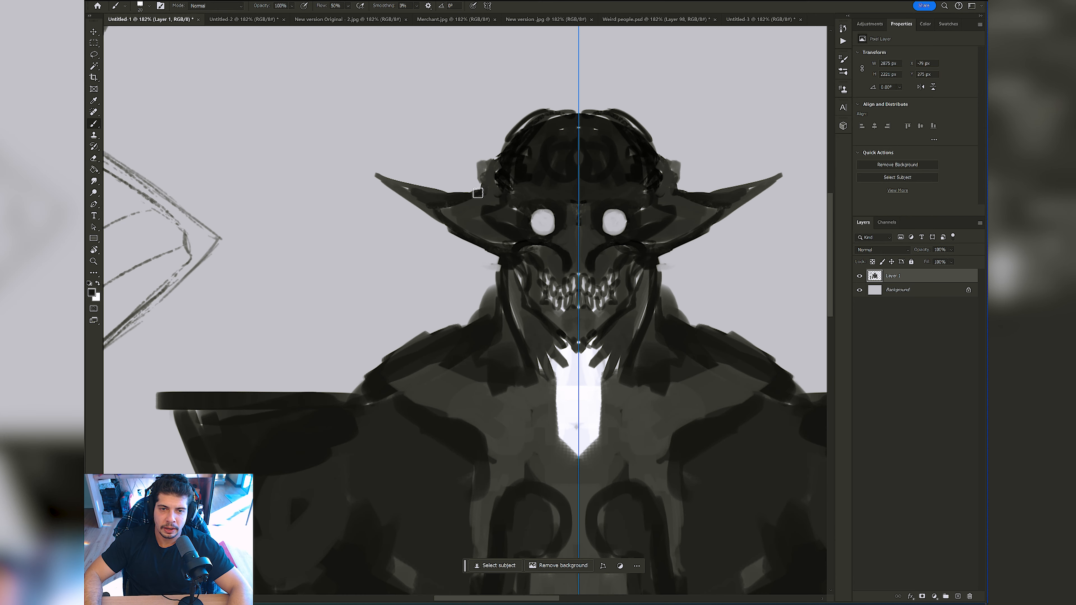
mouse_move(482, 161)
left_mouse_down()
mouse_move(508, 161)
mouse_move(496, 185)
mouse_move(505, 196)
mouse_move(521, 181)
mouse_move(551, 200)
left_mouse_up()
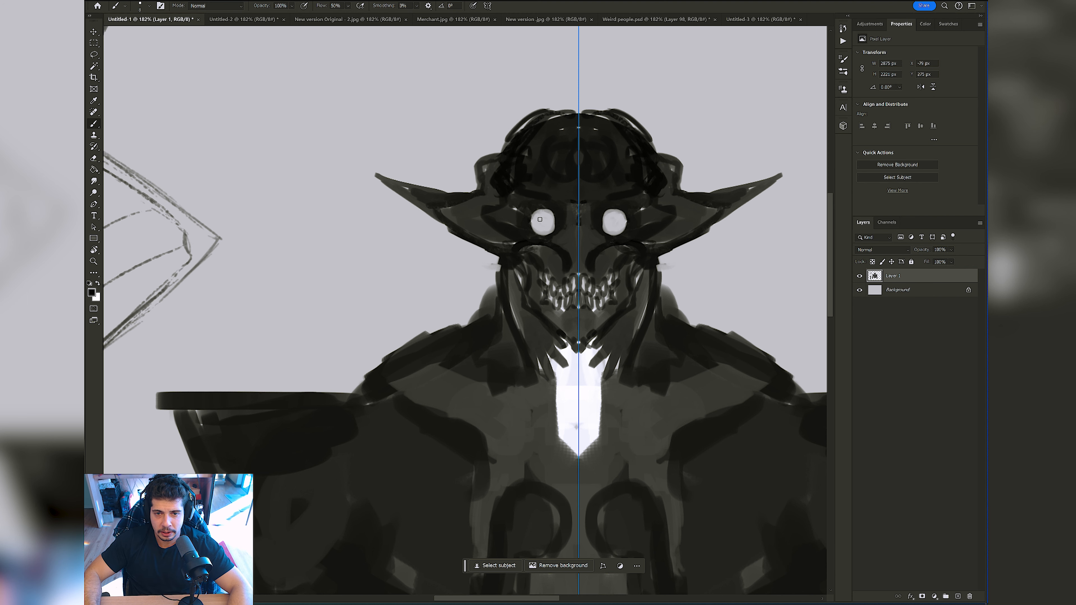
mouse_move(573, 226)
left_mouse_down()
mouse_move(540, 229)
mouse_move(570, 229)
left_mouse_up()
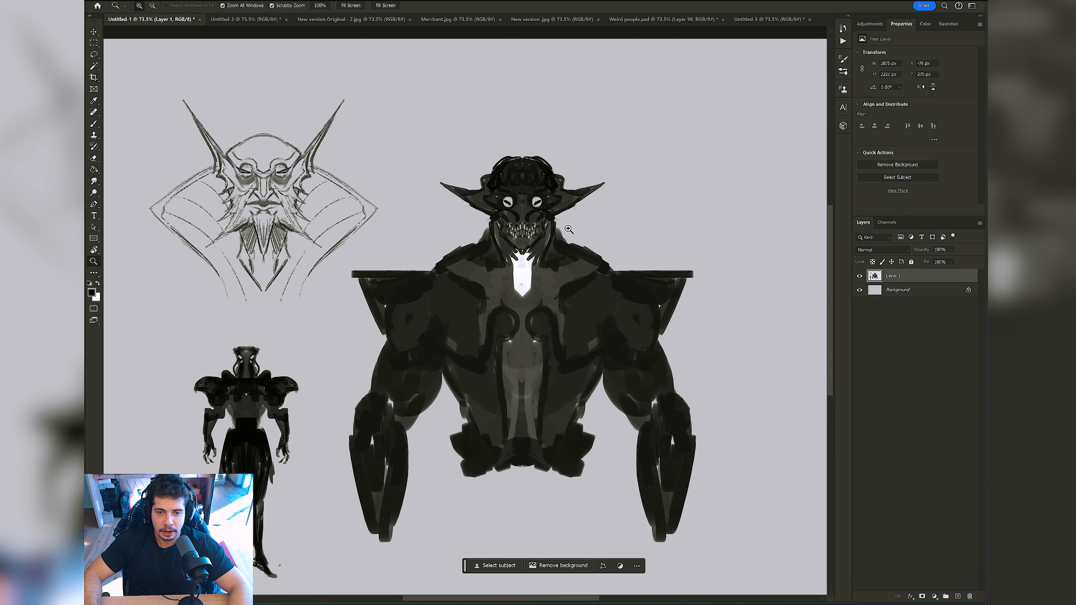
Step: Paint white discs inside the curled chest shapes and small white spots below them with a larger brush
scroll(508, 323, "up", 2)
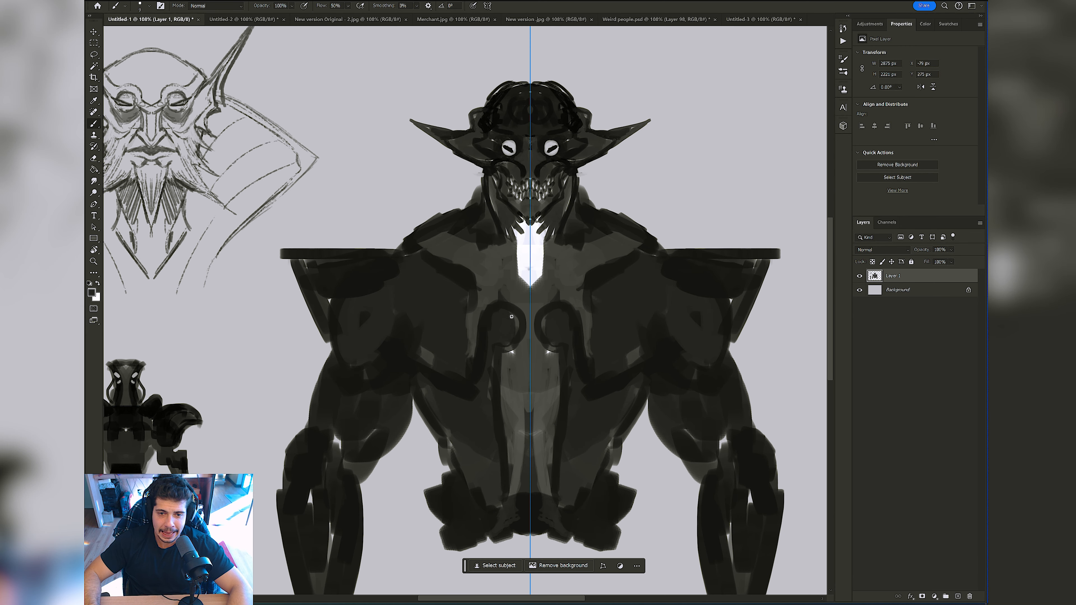
left_click(522, 265, "alt")
key("bracketright")
key("bracketright")
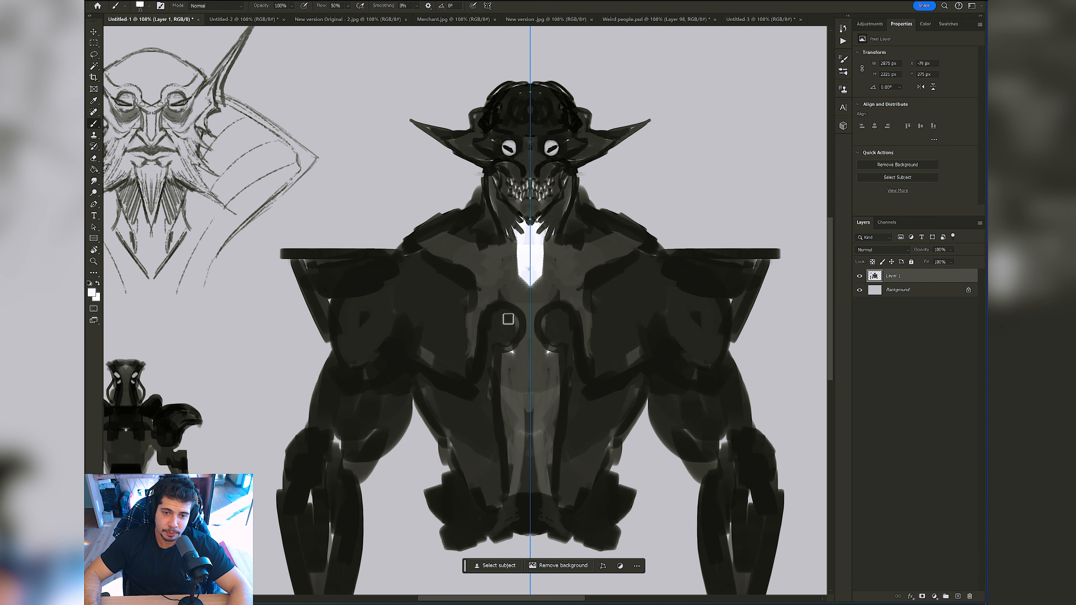
left_click_drag(508, 319, 500, 329)
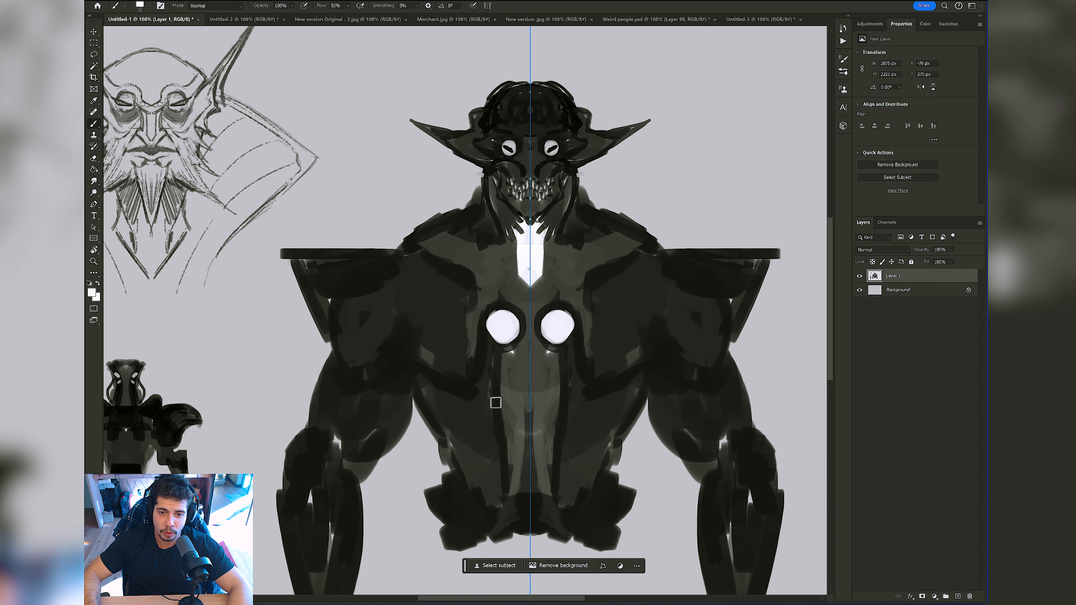
left_click_drag(472, 398, 480, 402)
key("z")
mouse_move(526, 356)
left_mouse_down()
mouse_move(511, 339)
mouse_move(525, 321)
left_mouse_up()
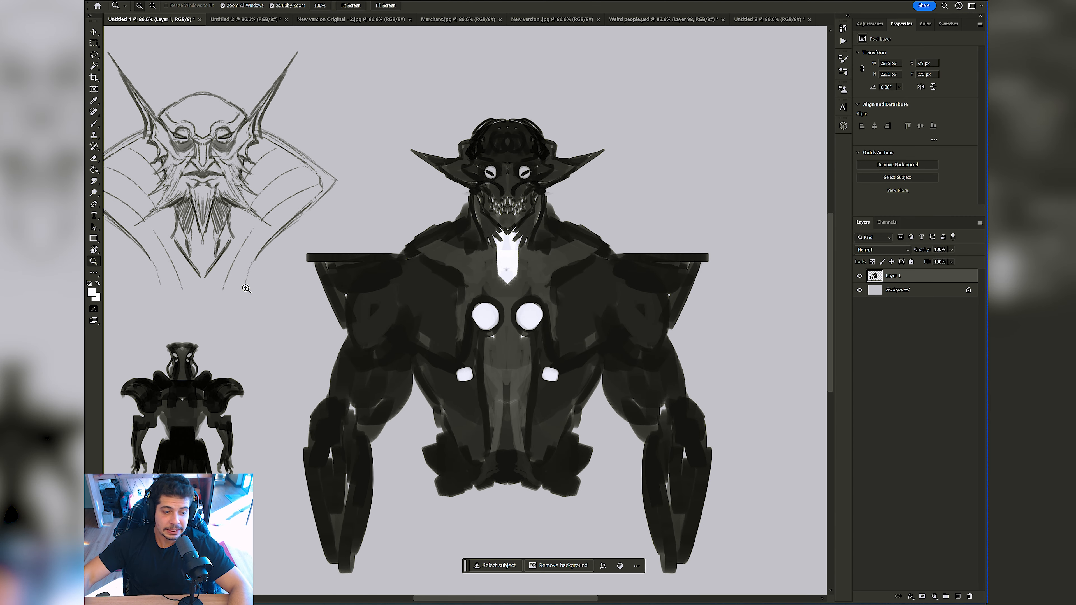